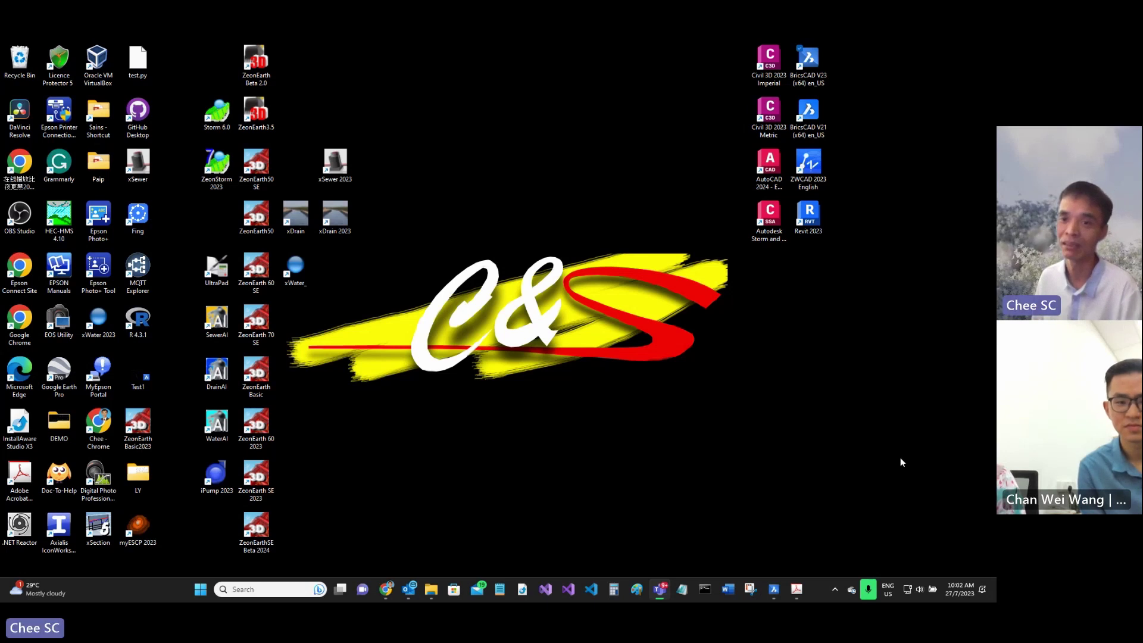
# Start BricsCAD V23 with the Test.dwg drawing and bring up the 2D drafting tools.
pyautogui.click(810, 66)
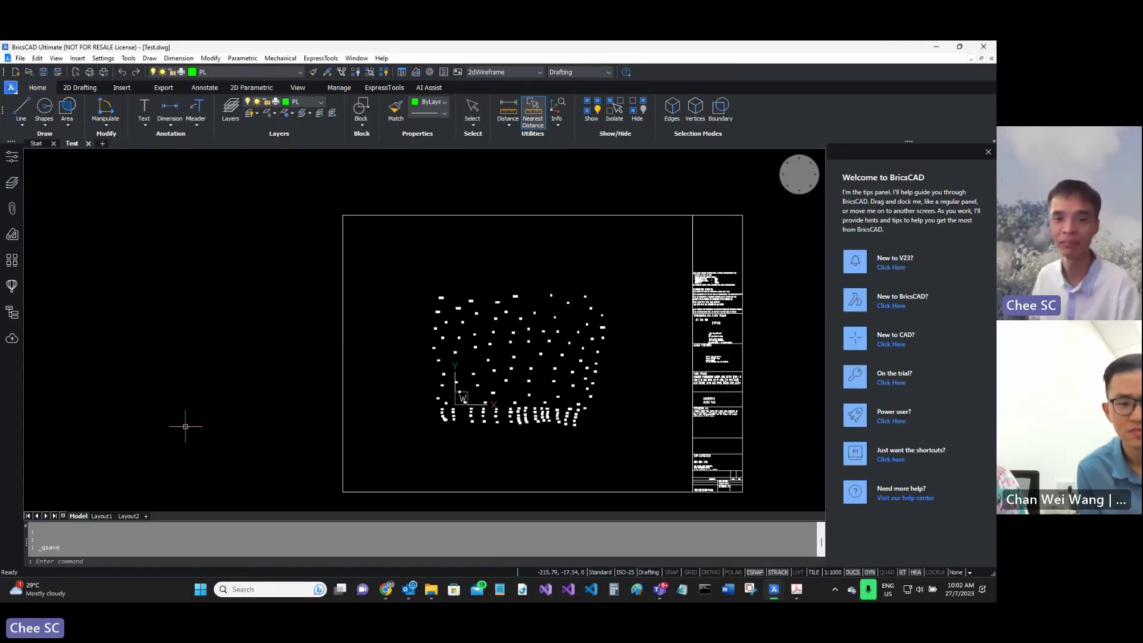
pyautogui.scroll(-4, 256, 347)
pyautogui.scroll(4, 268, 351)
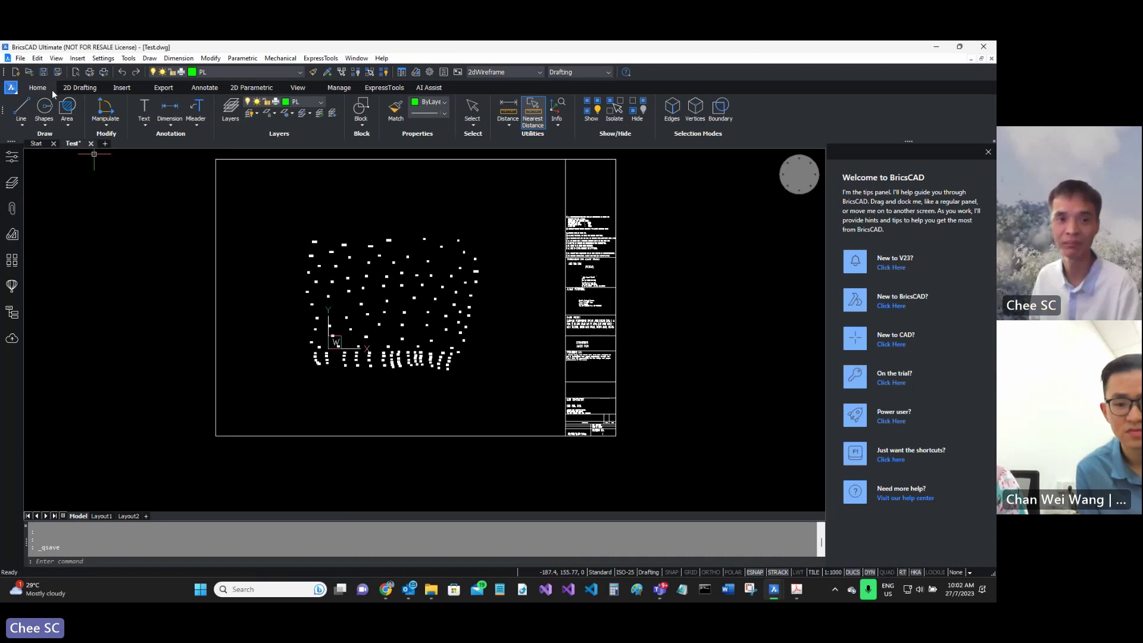
pyautogui.click(80, 88)
pyautogui.scroll(-2, 272, 323)
pyautogui.scroll(2, 278, 318)
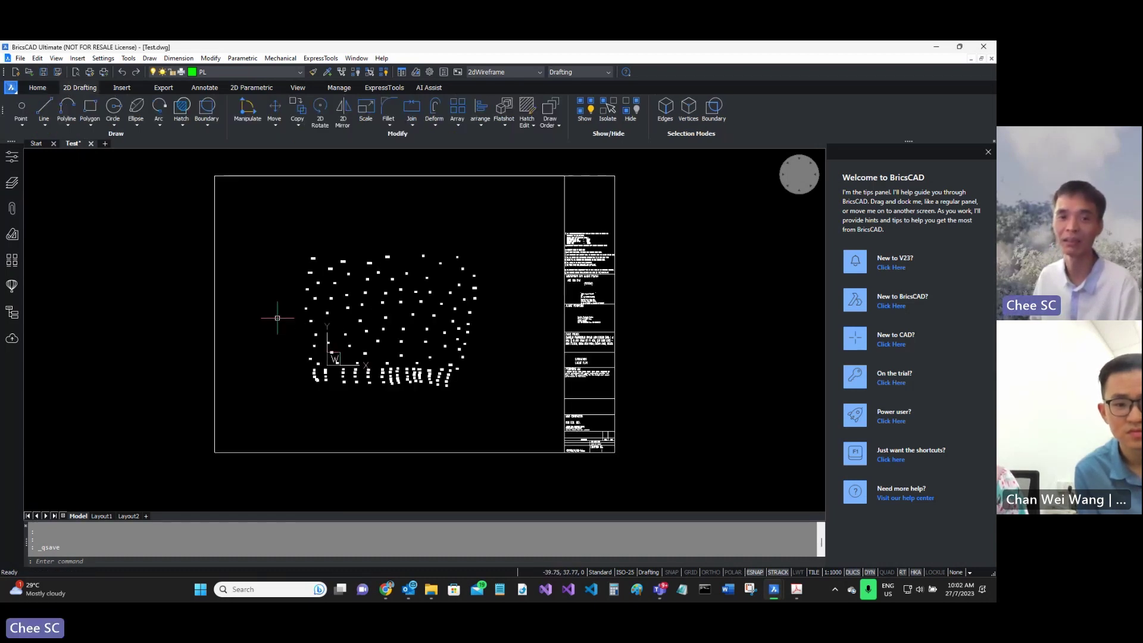
pyautogui.scroll(1, 280, 318)
pyautogui.scroll(-1, 281, 319)
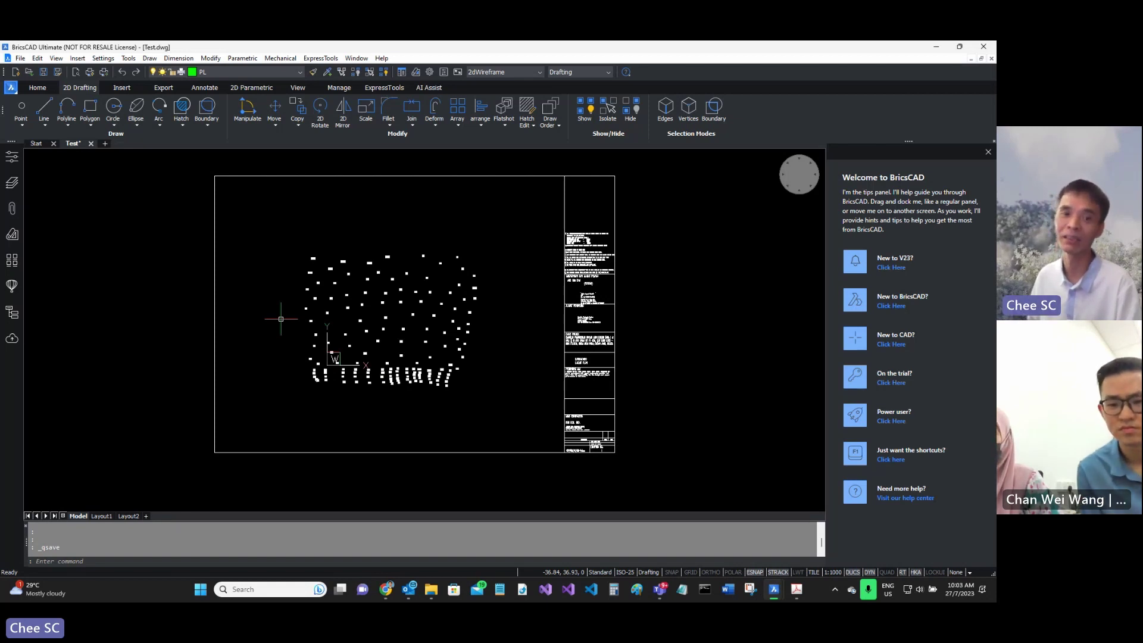
# Examine the spread of existing level texts across the site, picking out a 10.00 level text near the upper edge.
pyautogui.scroll(2, 341, 315)
pyautogui.scroll(-1, 342, 315)
pyautogui.scroll(6, 349, 301)
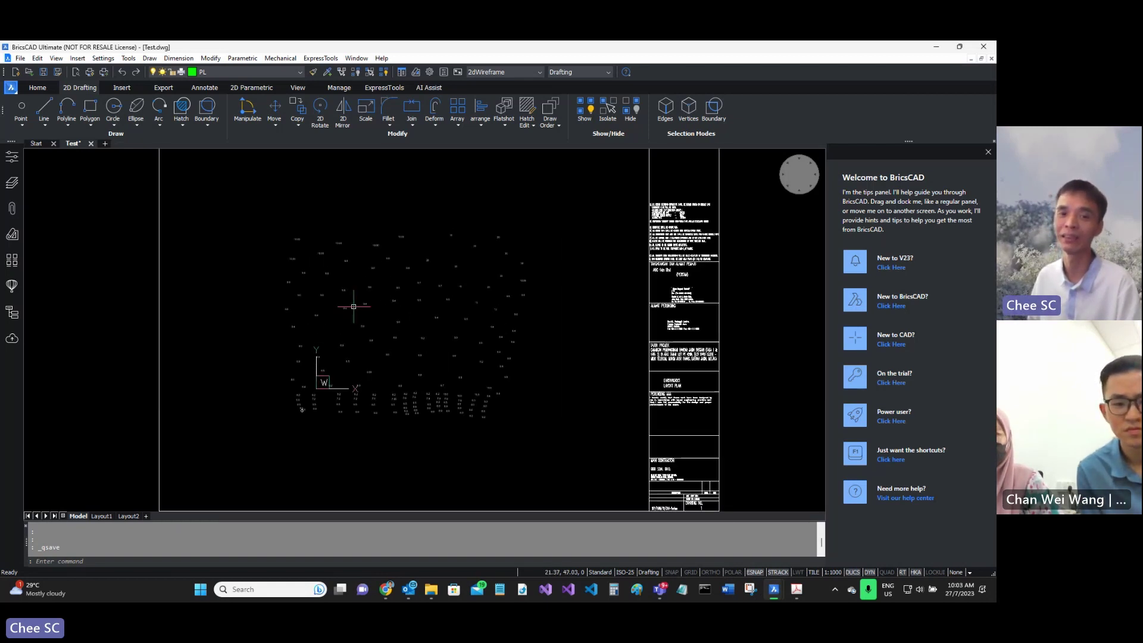
pyautogui.scroll(-3, 421, 199)
pyautogui.scroll(4, 421, 199)
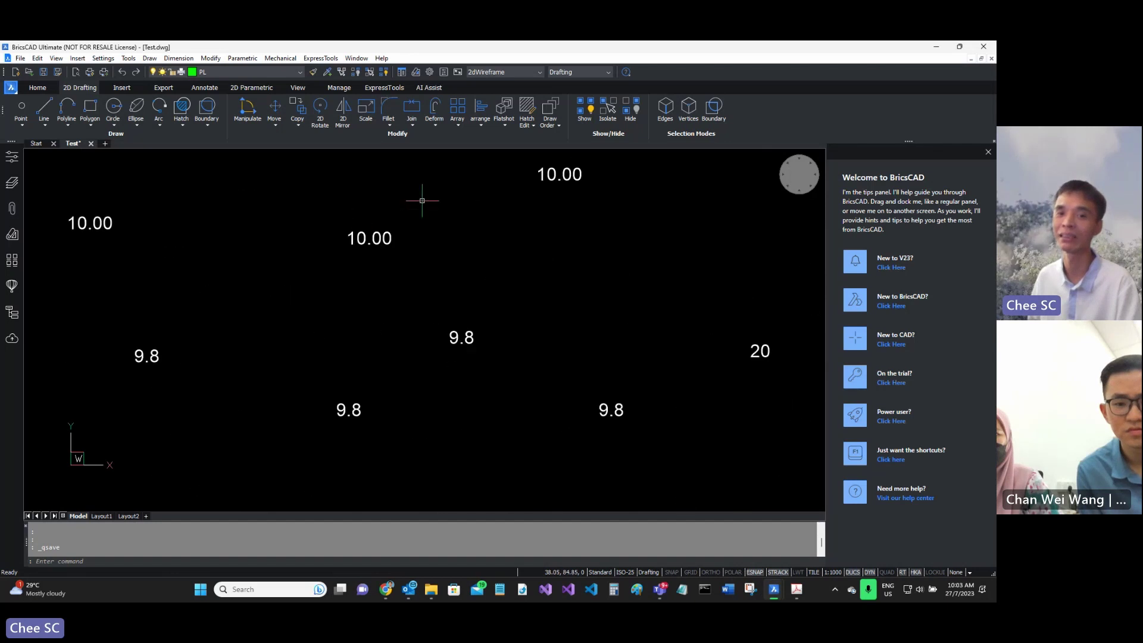
pyautogui.click(348, 235)
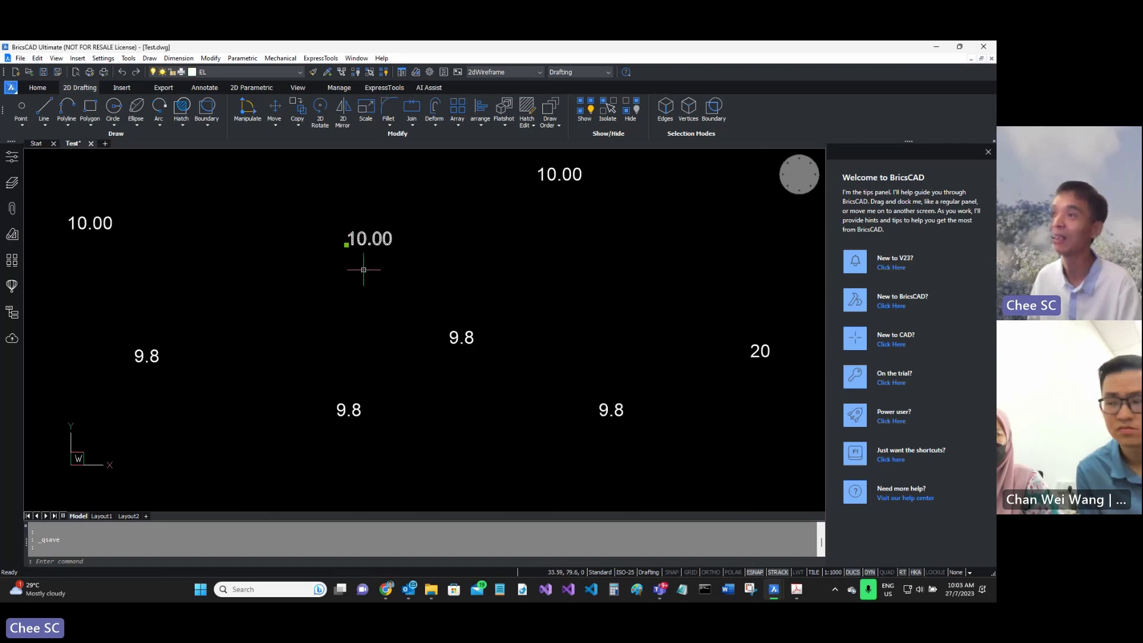
pyautogui.scroll(-3, 370, 288)
pyautogui.scroll(1, 371, 289)
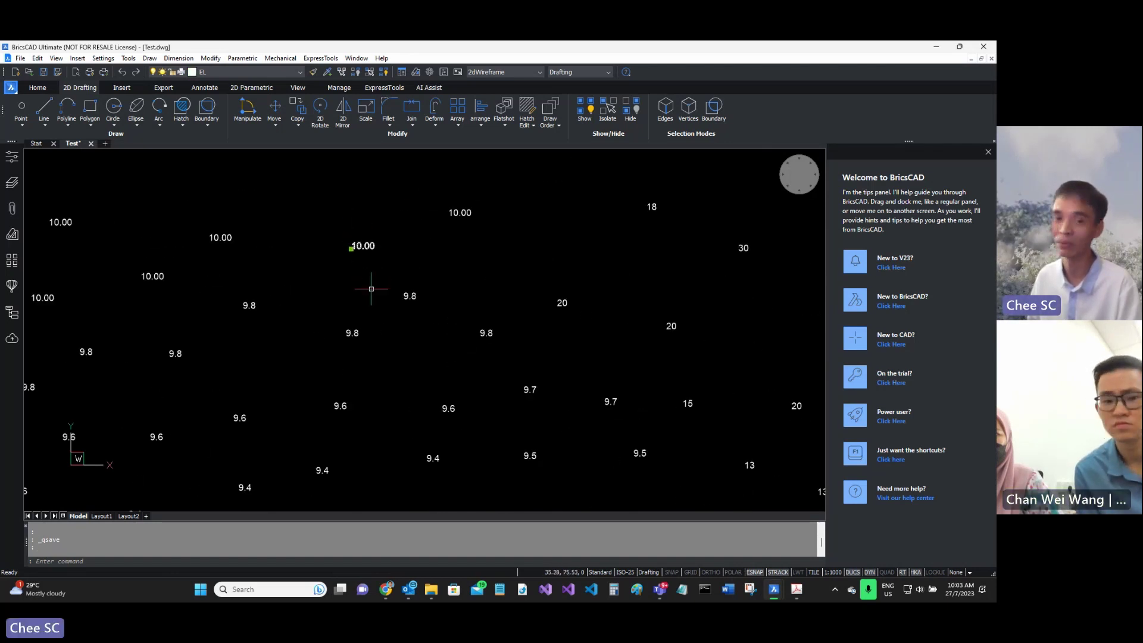
pyautogui.scroll(-3, 370, 288)
pyautogui.scroll(1, 381, 247)
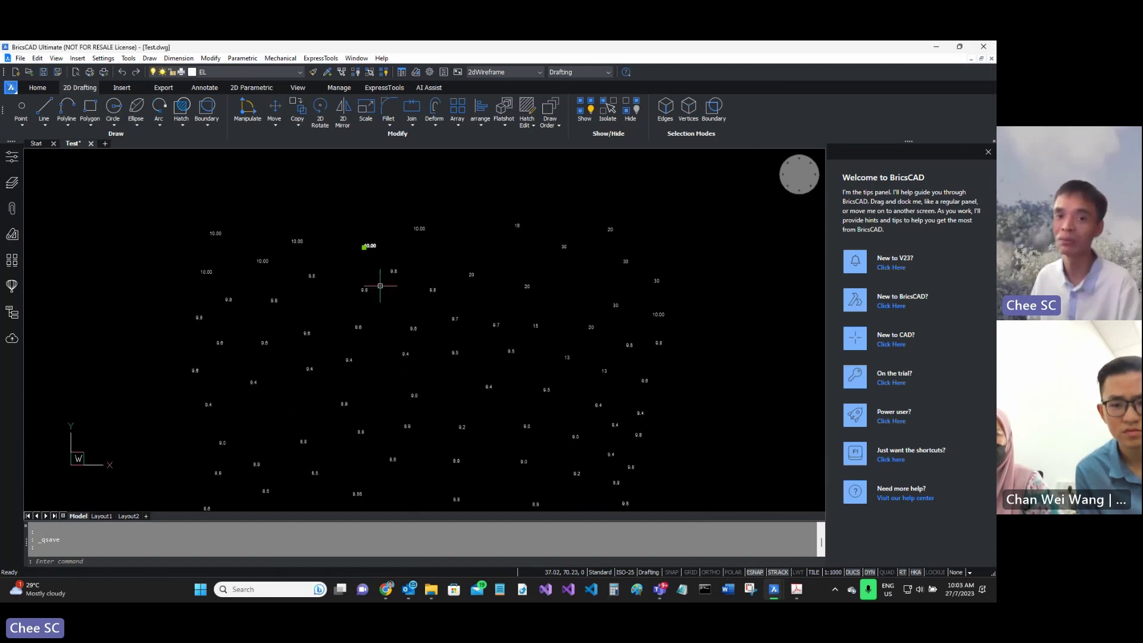
pyautogui.moveTo(380, 247); pyautogui.dragTo(379, 222, button='middle')
pyautogui.press('ctrl')
pyautogui.press('ctrl')
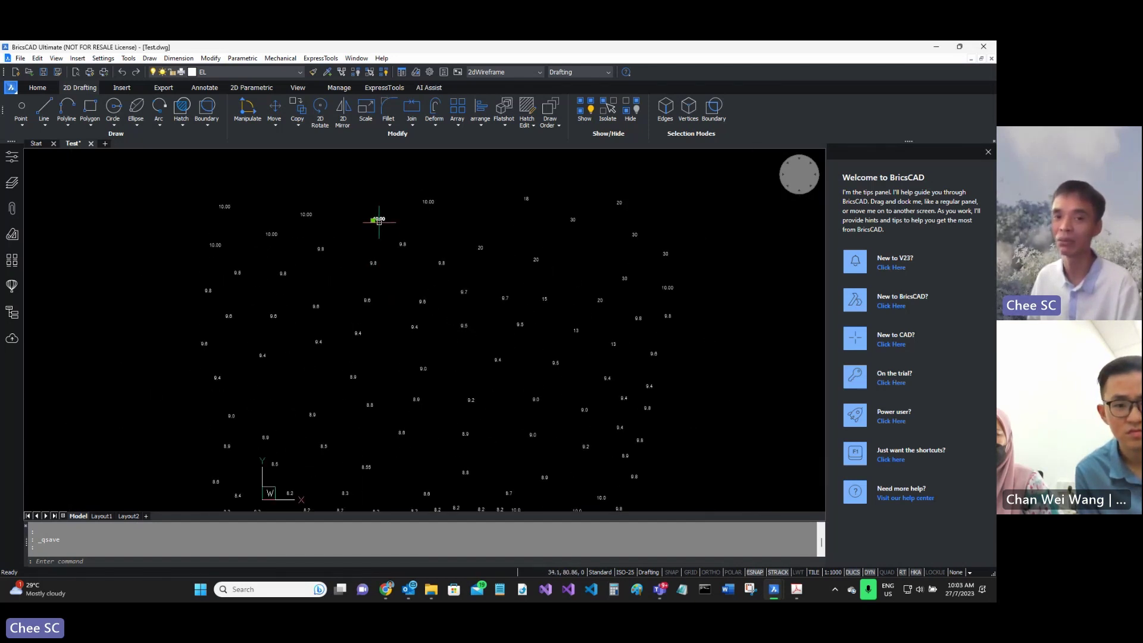
# Display the properties of the 10.00 level text and inspect its layer, contents and insertion point.
pyautogui.click(12, 182)
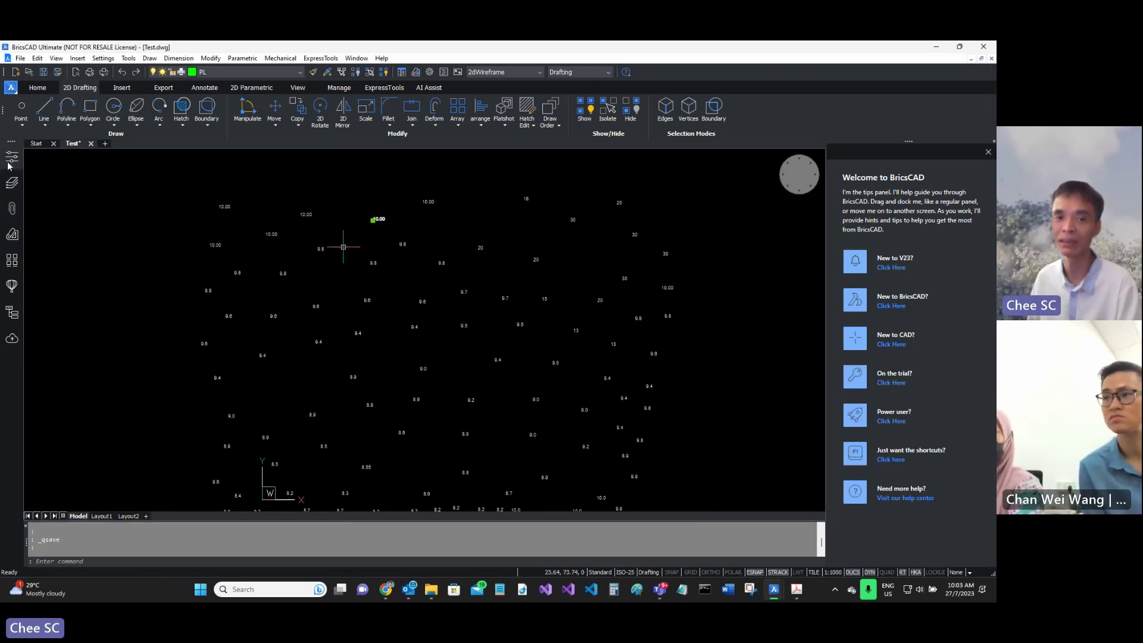
pyautogui.click(380, 218)
pyautogui.scroll(8, 379, 218)
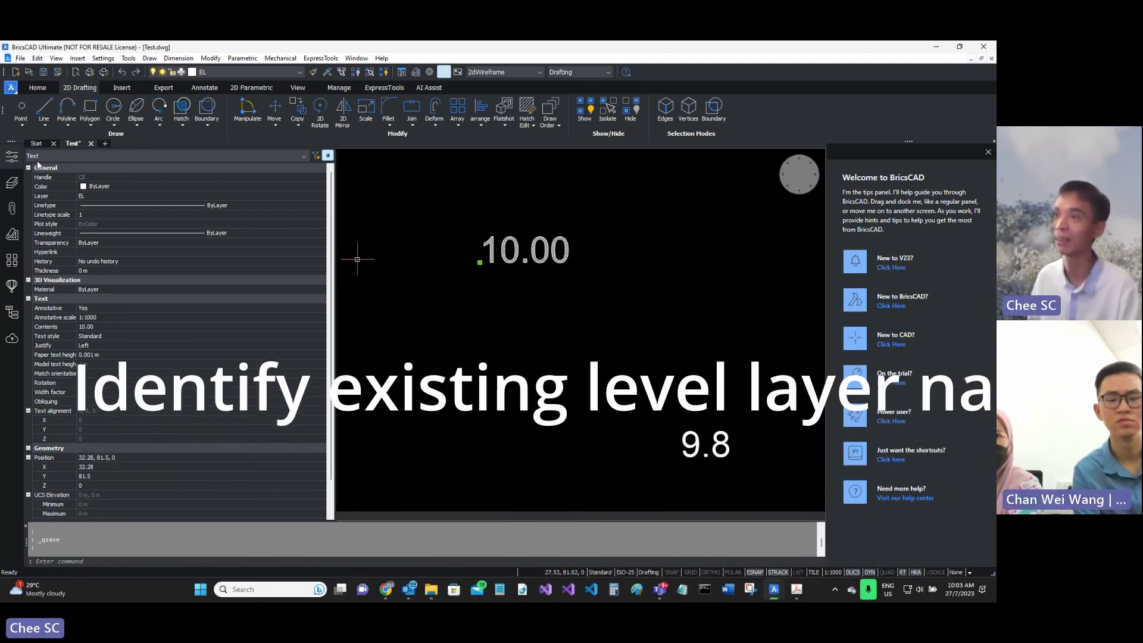
pyautogui.moveTo(487, 256)
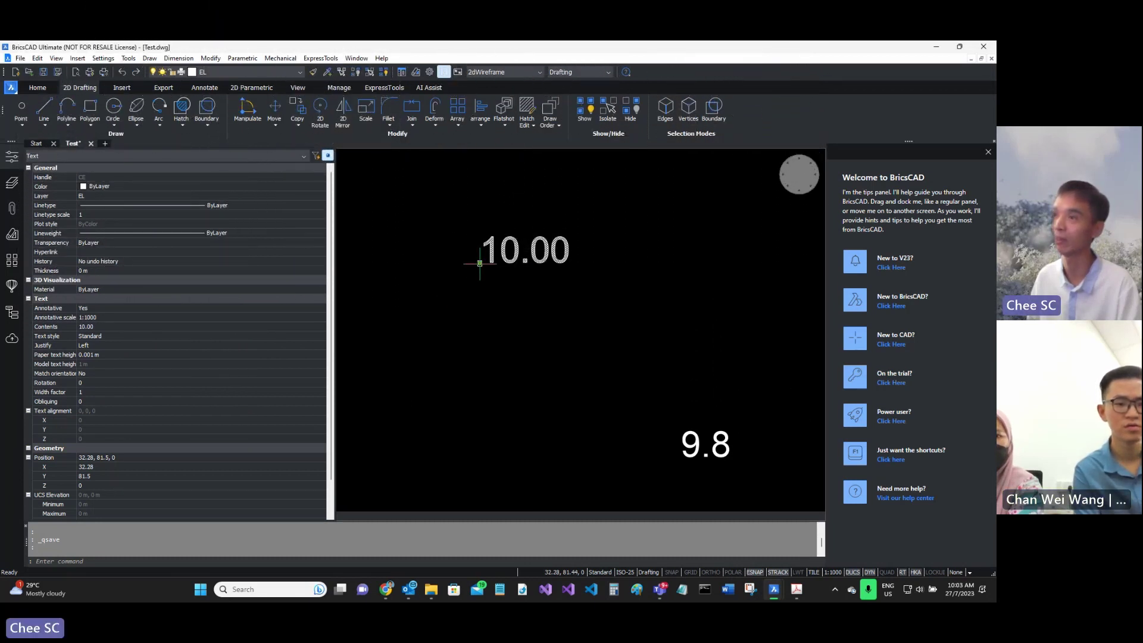
pyautogui.press('ctrl')
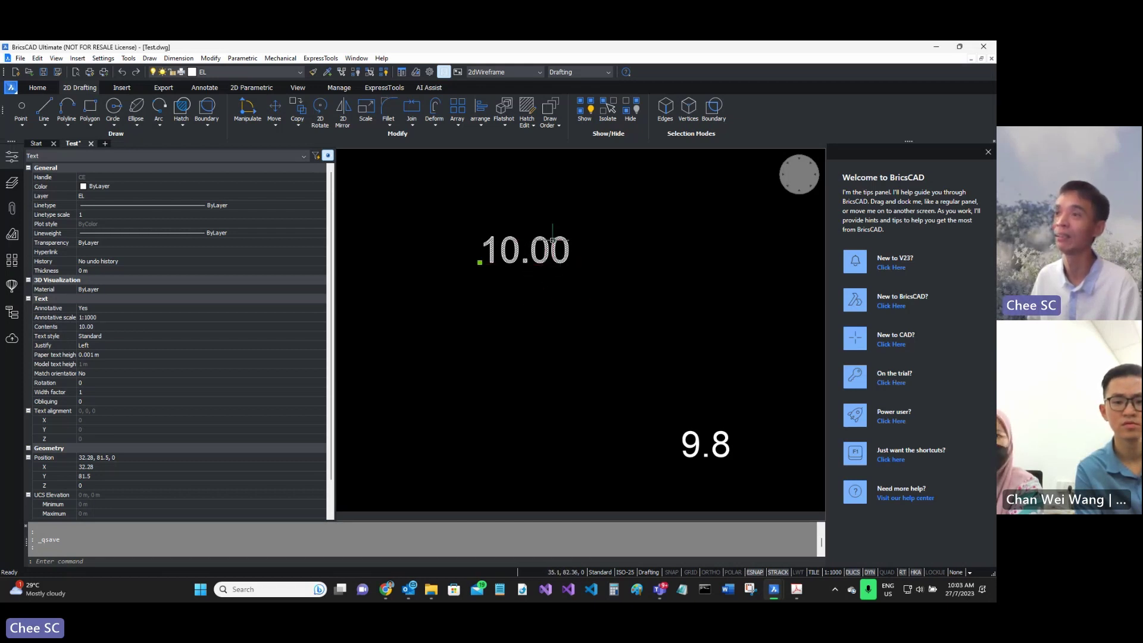
pyautogui.scroll(-10, 499, 258)
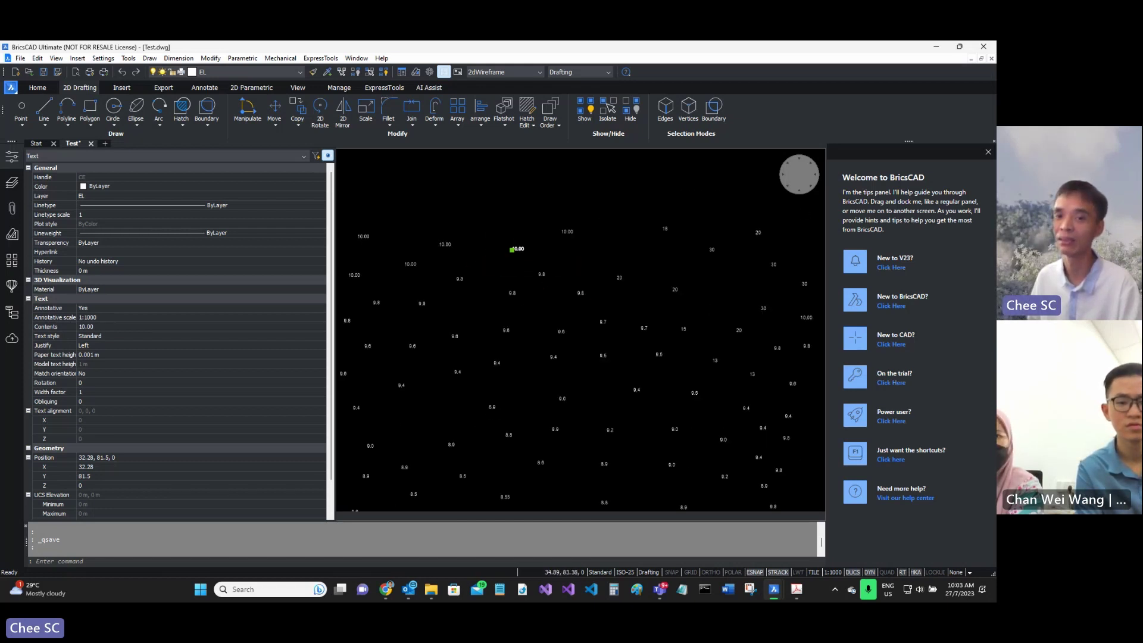
pyautogui.scroll(3, 498, 270)
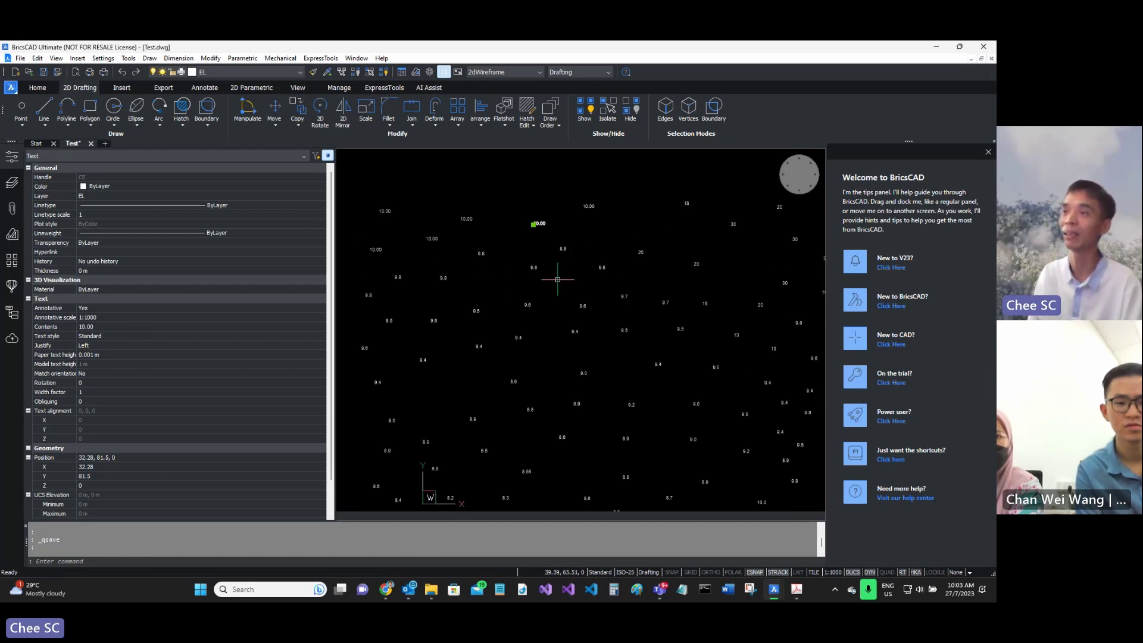
pyautogui.press('Escape')
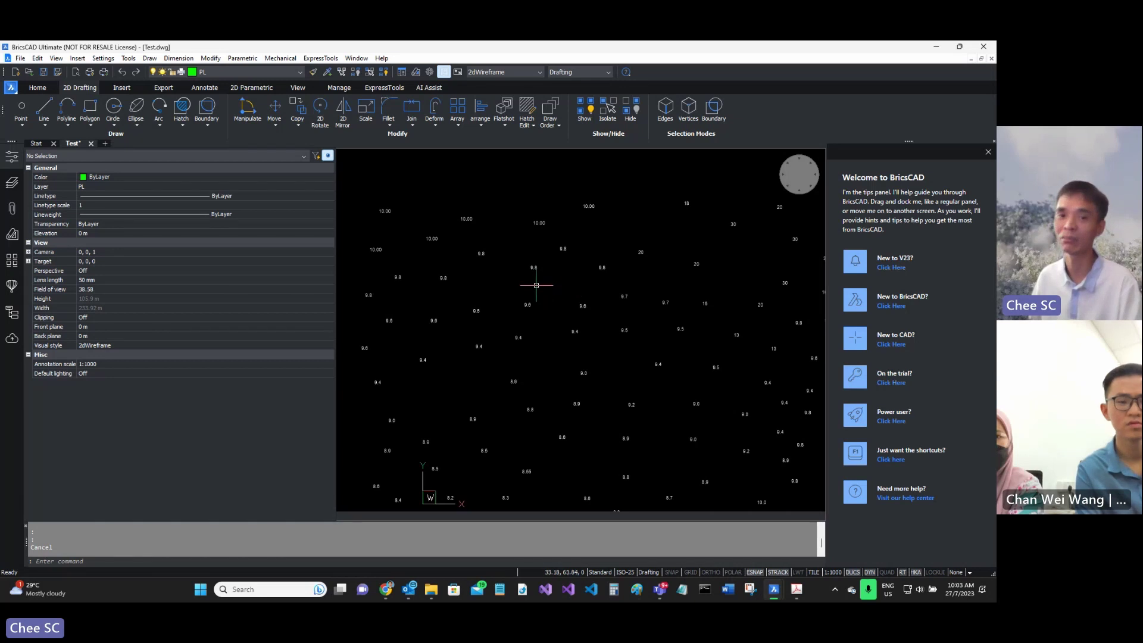
# Recheck the layer name of the 10.00 level text and compare it with a level text at the site's west side.
pyautogui.scroll(-3, 548, 291)
pyautogui.scroll(6, 518, 238)
pyautogui.click(521, 197)
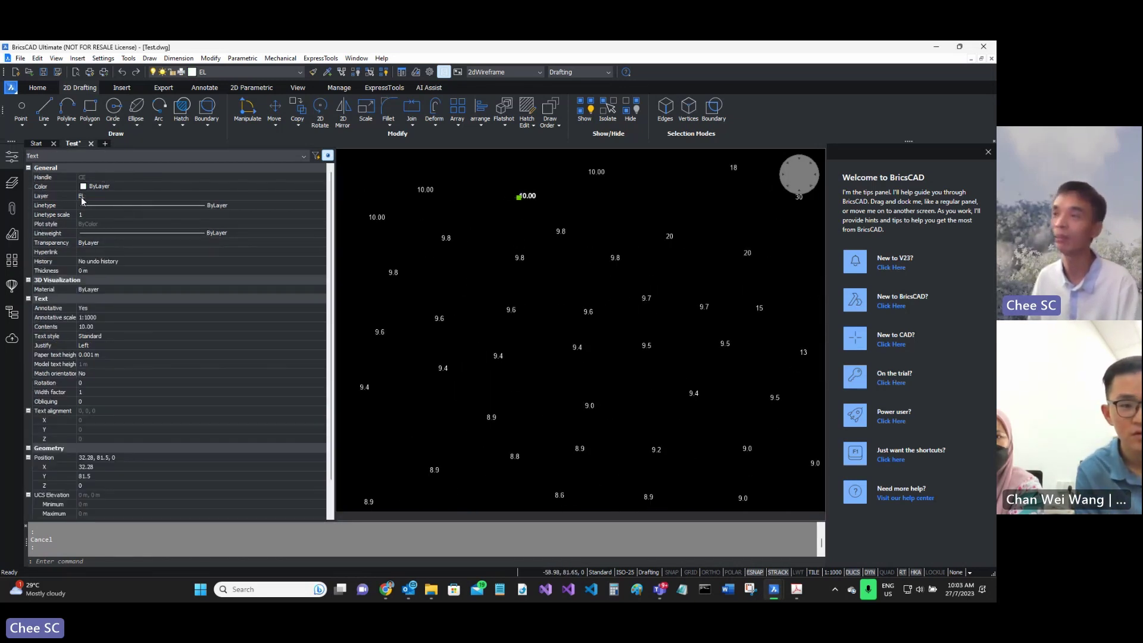
pyautogui.click(62, 197)
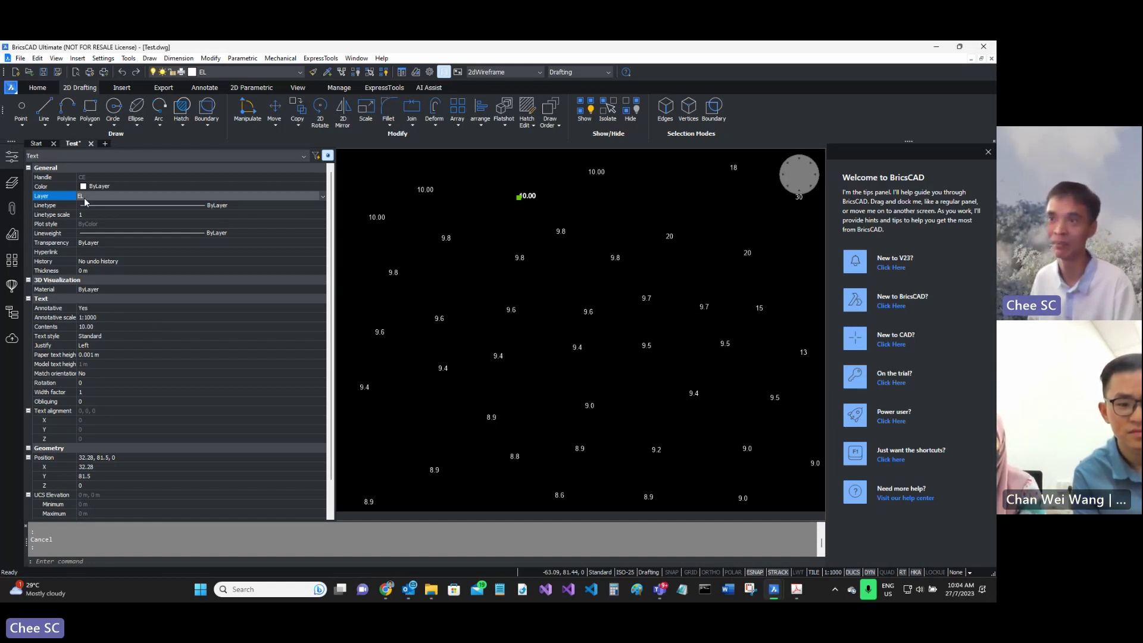
pyautogui.press('Up')
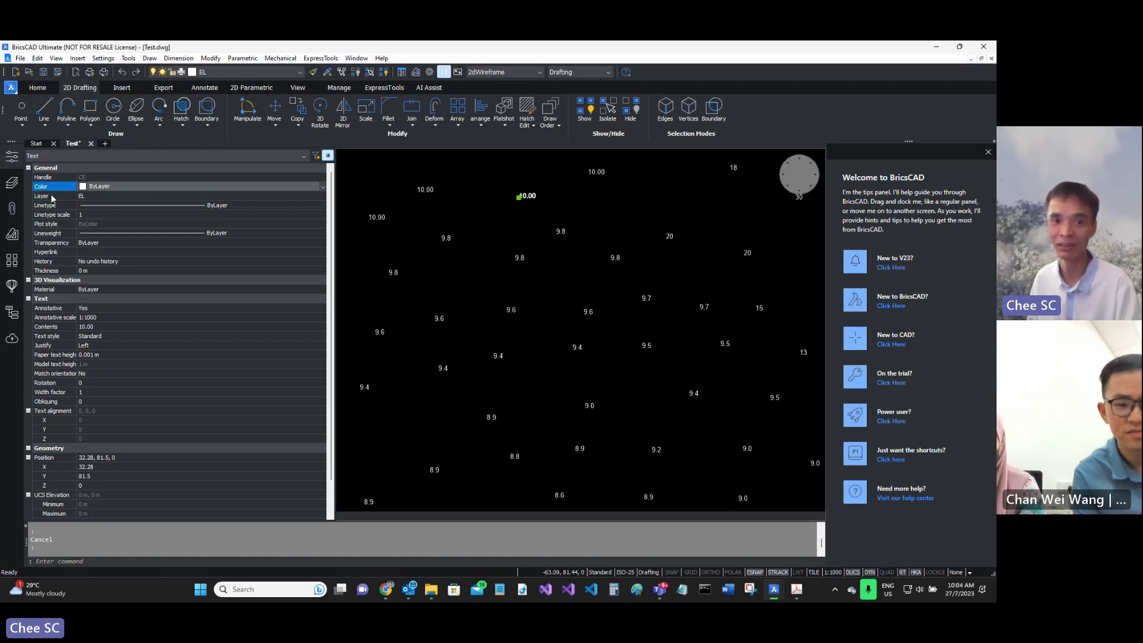
pyautogui.click(52, 198)
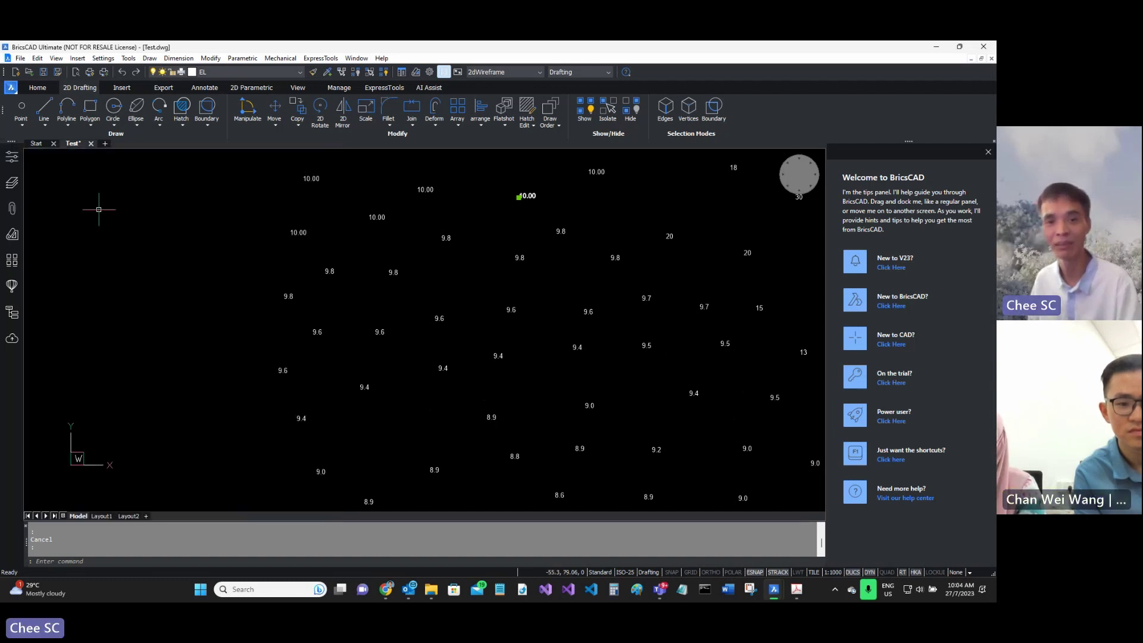
pyautogui.scroll(-5, 396, 263)
pyautogui.scroll(3, 419, 278)
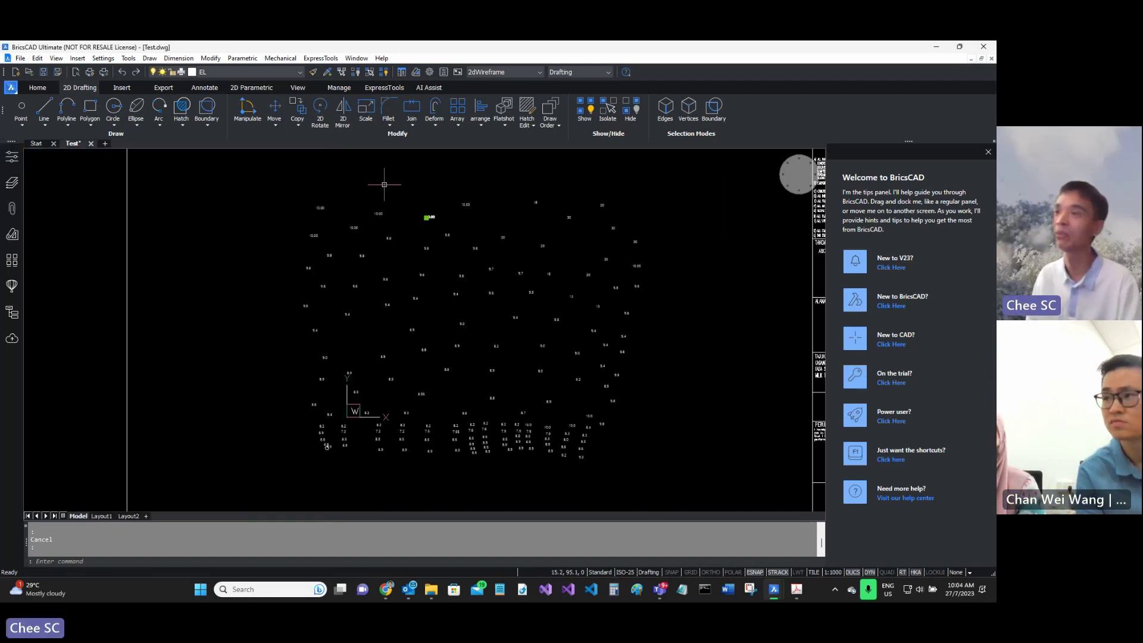
pyautogui.press('Escape')
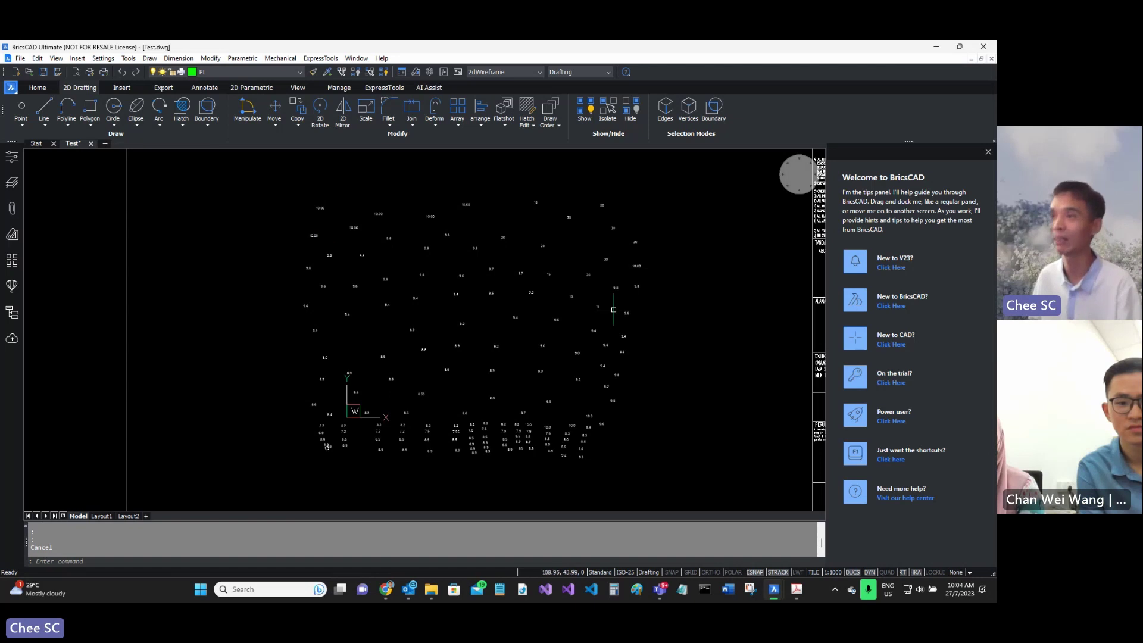
pyautogui.moveTo(310, 305)
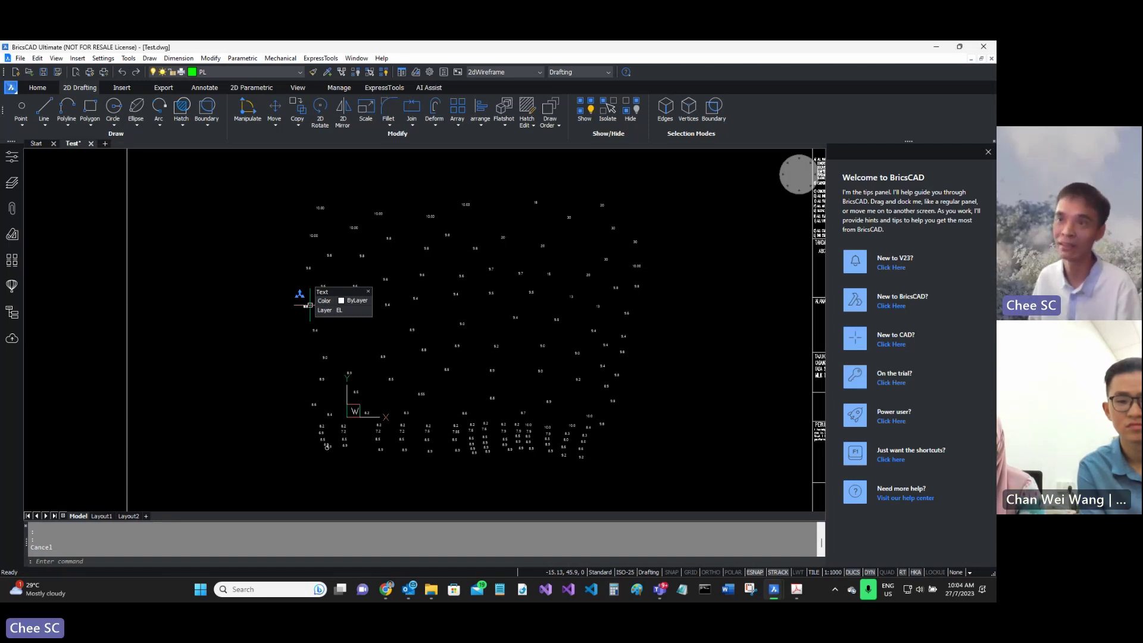
# Display the drawing's layers in a narrower list and create a new layer named EW-BOUNDARY.
pyautogui.click(11, 183)
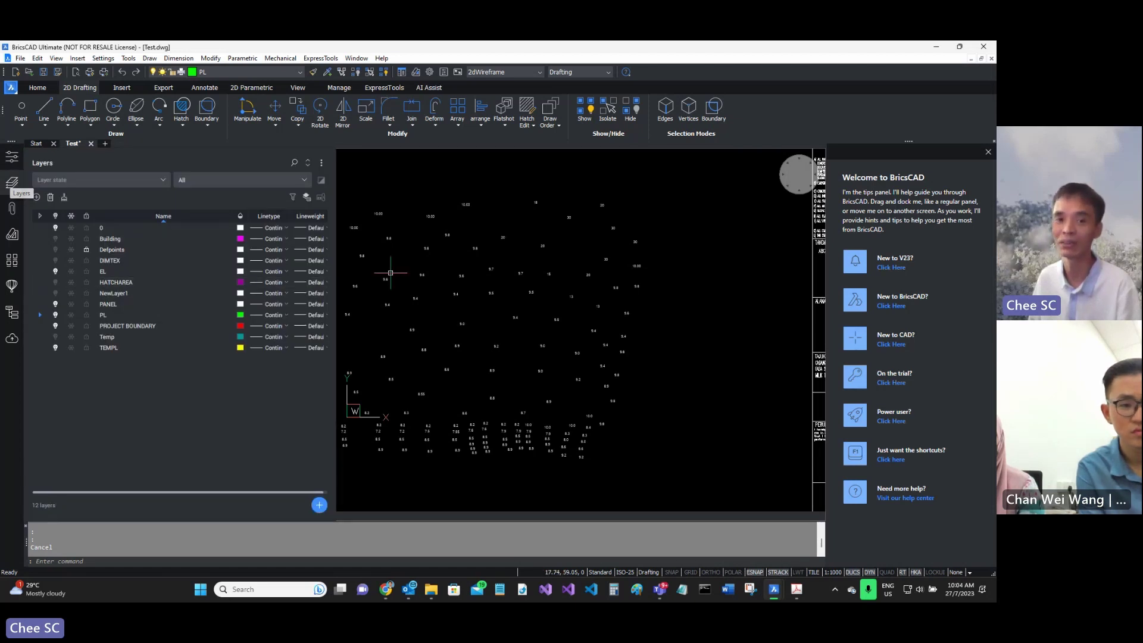
pyautogui.moveTo(336, 275); pyautogui.dragTo(290, 276)
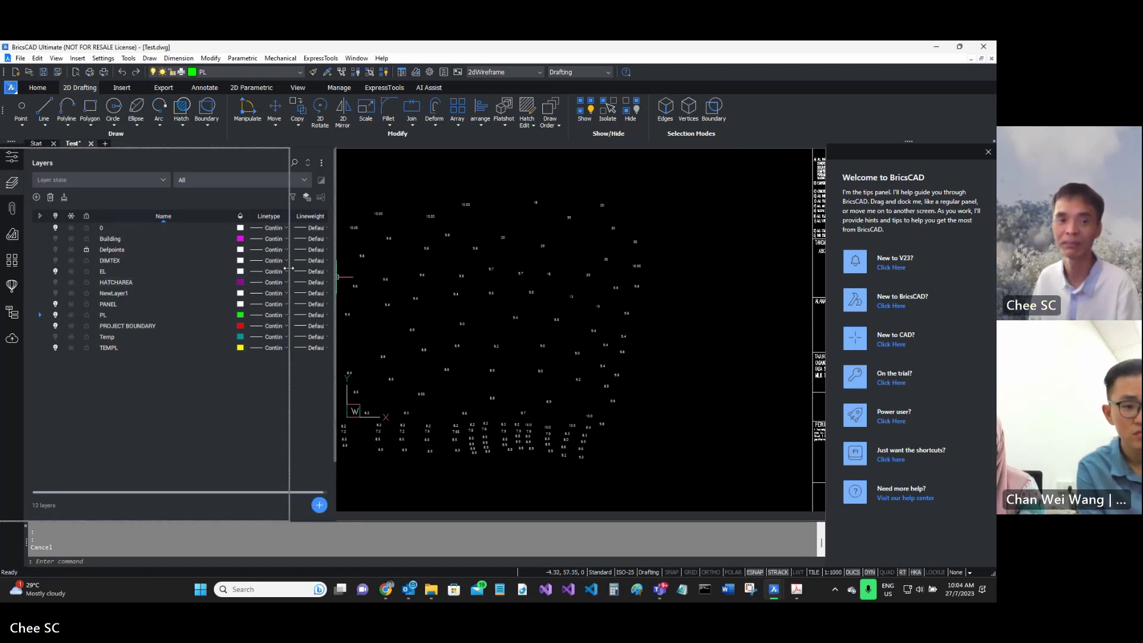
pyautogui.click(36, 197)
pyautogui.write('EW')
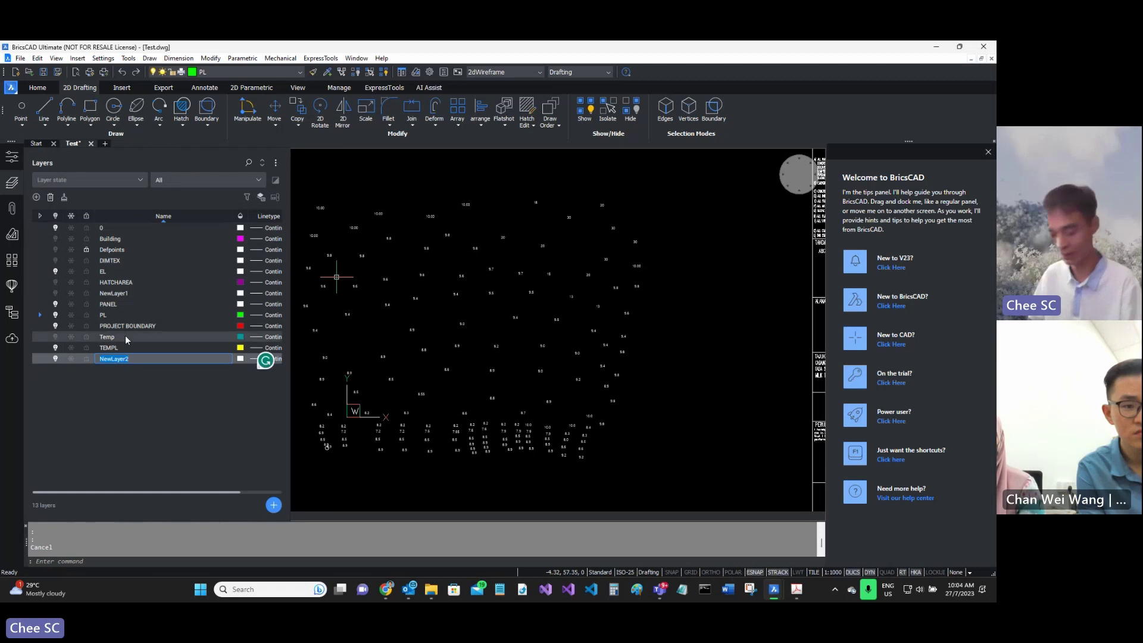
pyautogui.write('-')
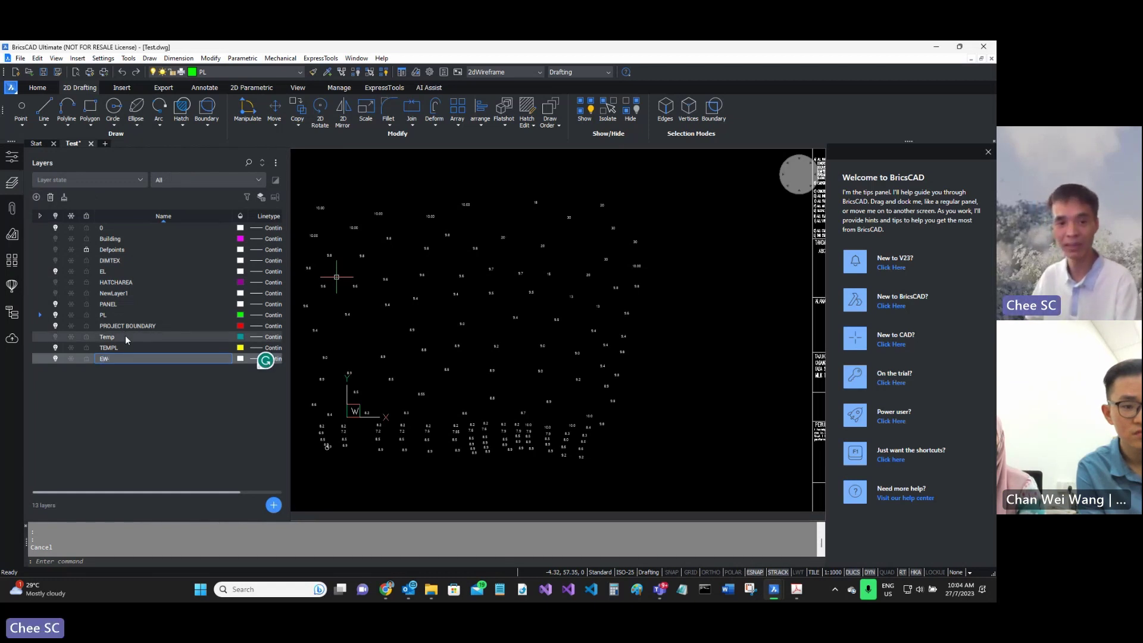
pyautogui.write('BOUNDARY')
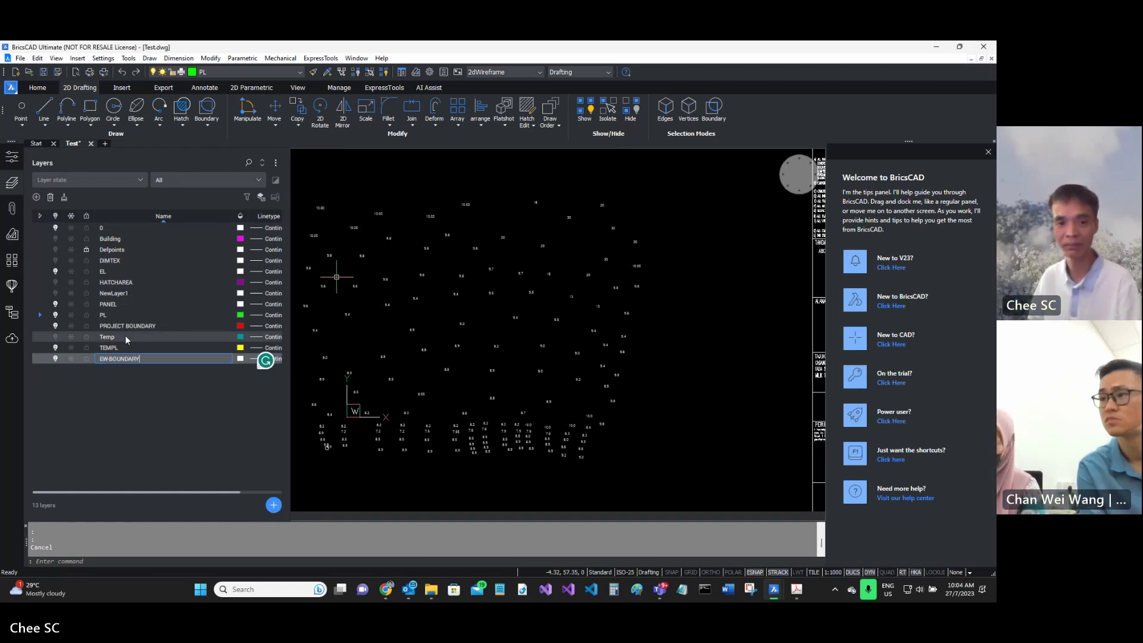
pyautogui.press('Return')
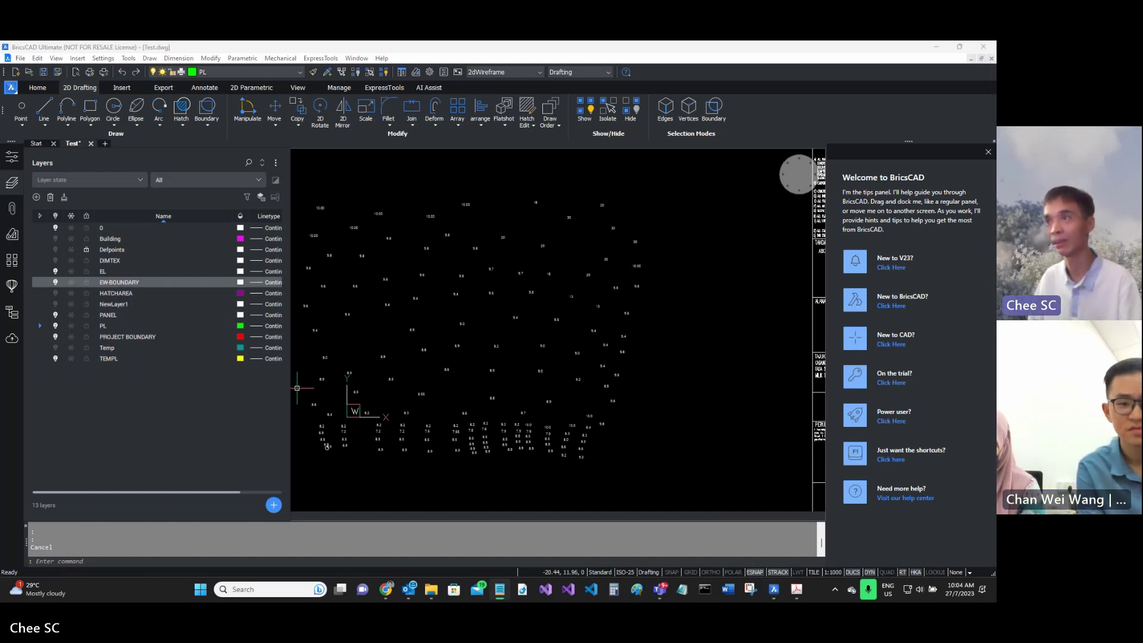
# Switch to Notepad, write the note "EW-BOUNDARY (PROJECT BOUNDARY)" in enlarged text and highlight the layer name in it.
pyautogui.hotkey('alt', 'Tab')
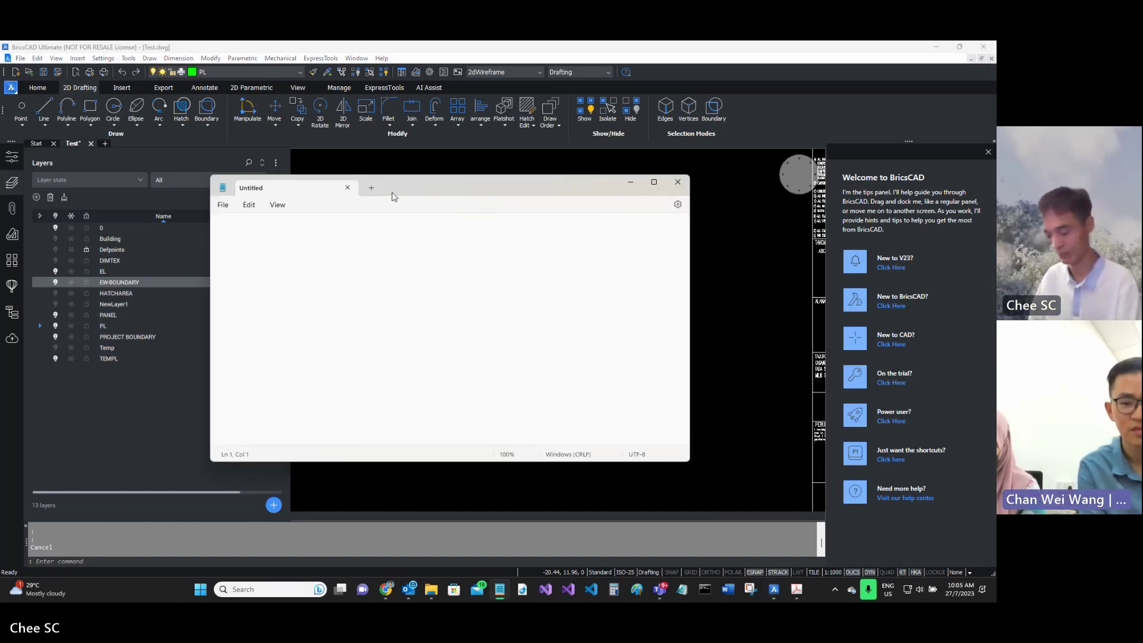
pyautogui.write('EW-BOUNDARY')
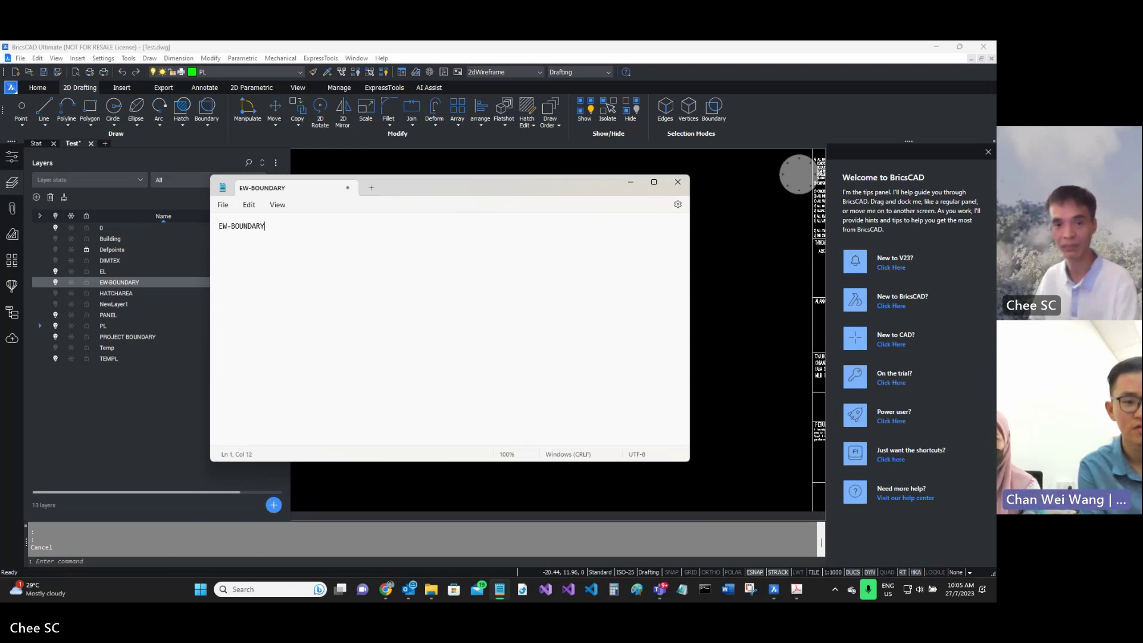
pyautogui.keyDown('ctrl'); pyautogui.scroll(6, 392, 196); pyautogui.keyUp('ctrl')
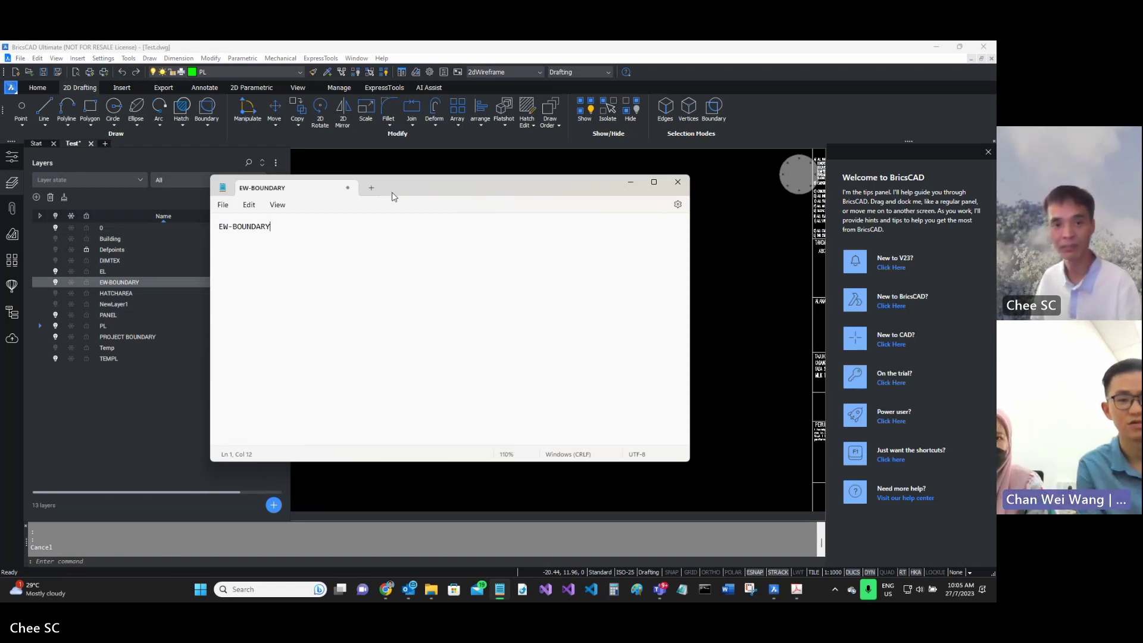
pyautogui.write('NDARY ')
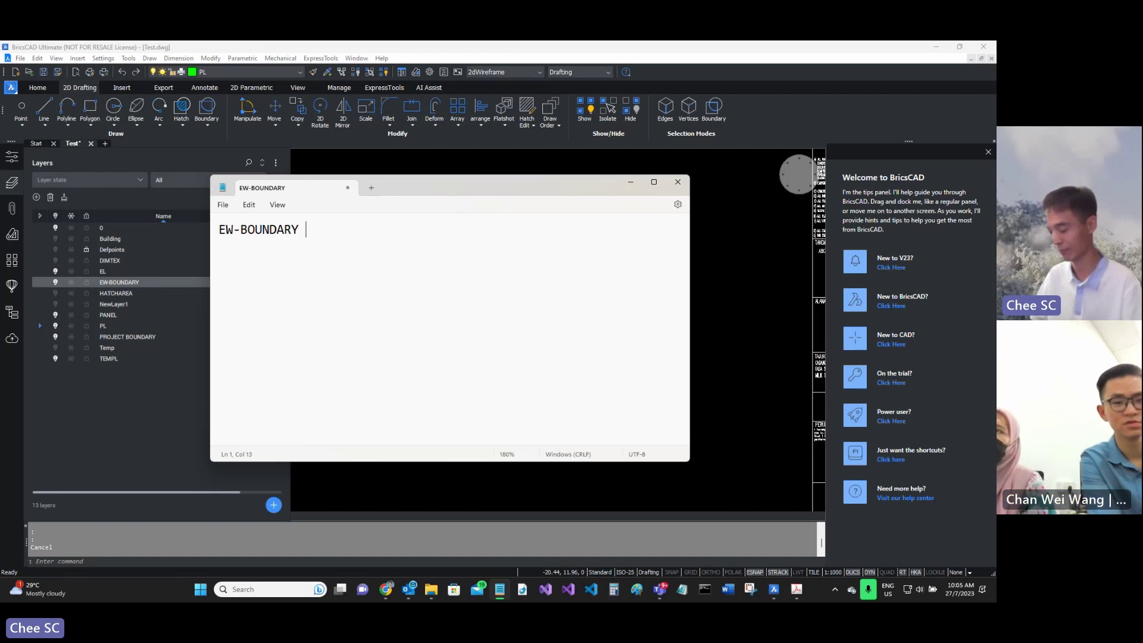
pyautogui.write('(PROJE')
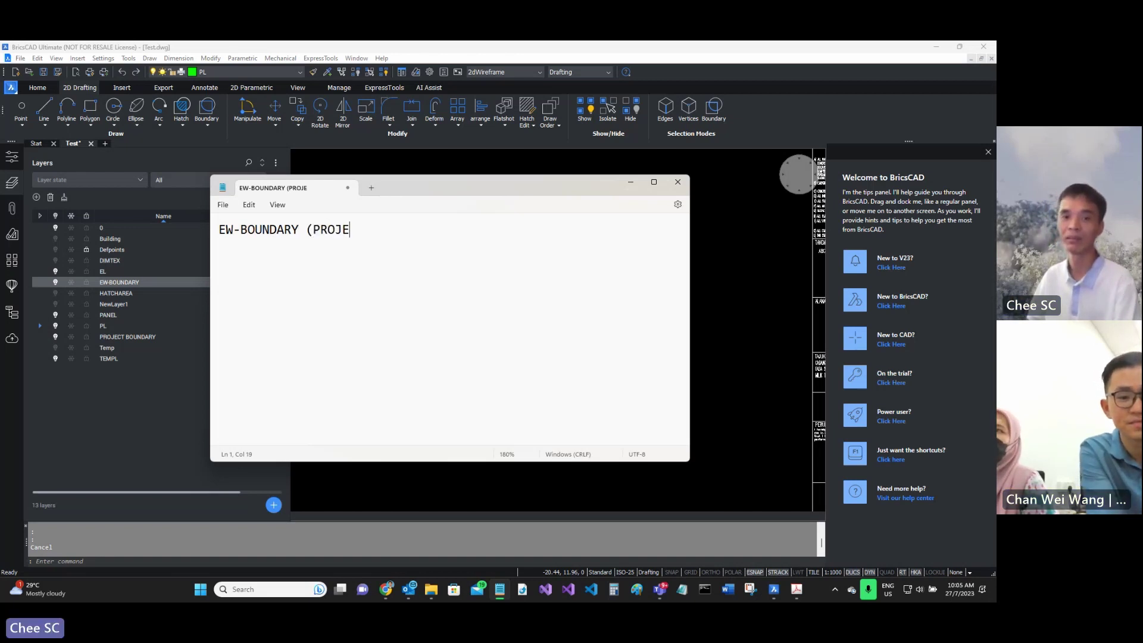
pyautogui.write('CT BOUNDARY')
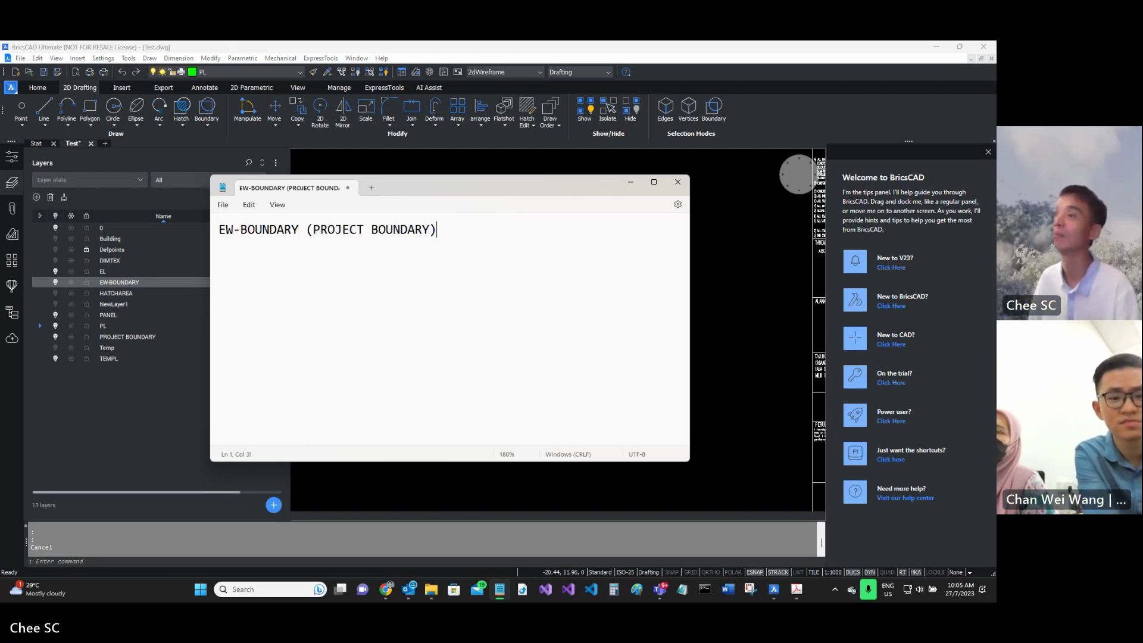
pyautogui.moveTo(299, 230); pyautogui.dragTo(229, 231)
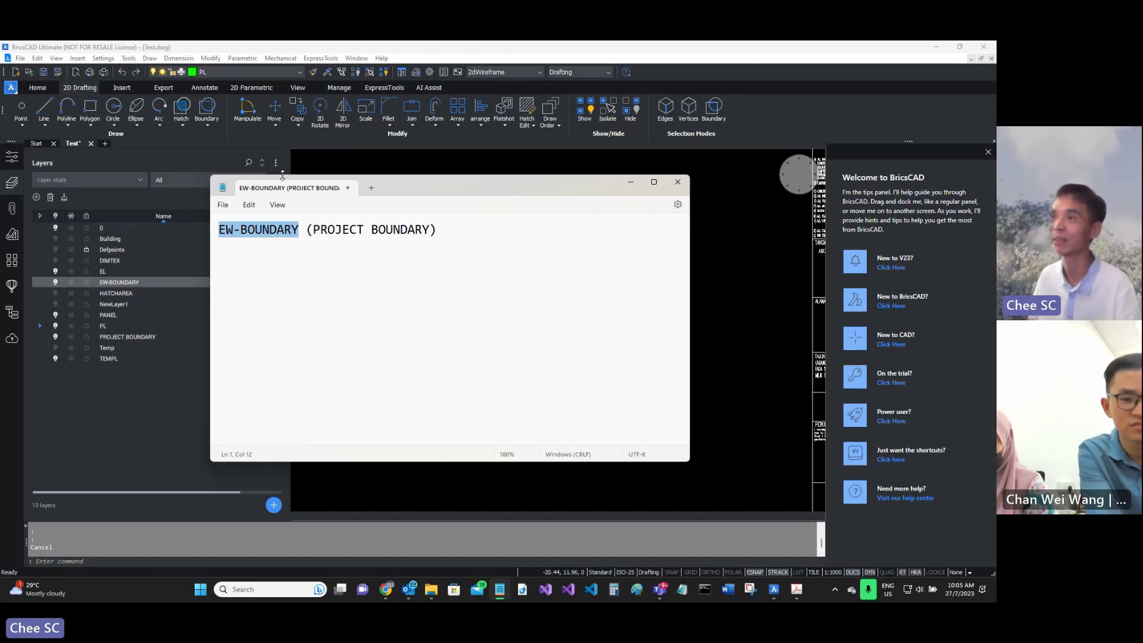
# Return to BricsCAD, make EW-BOUNDARY the current layer and set its colour to red.
pyautogui.click(630, 182)
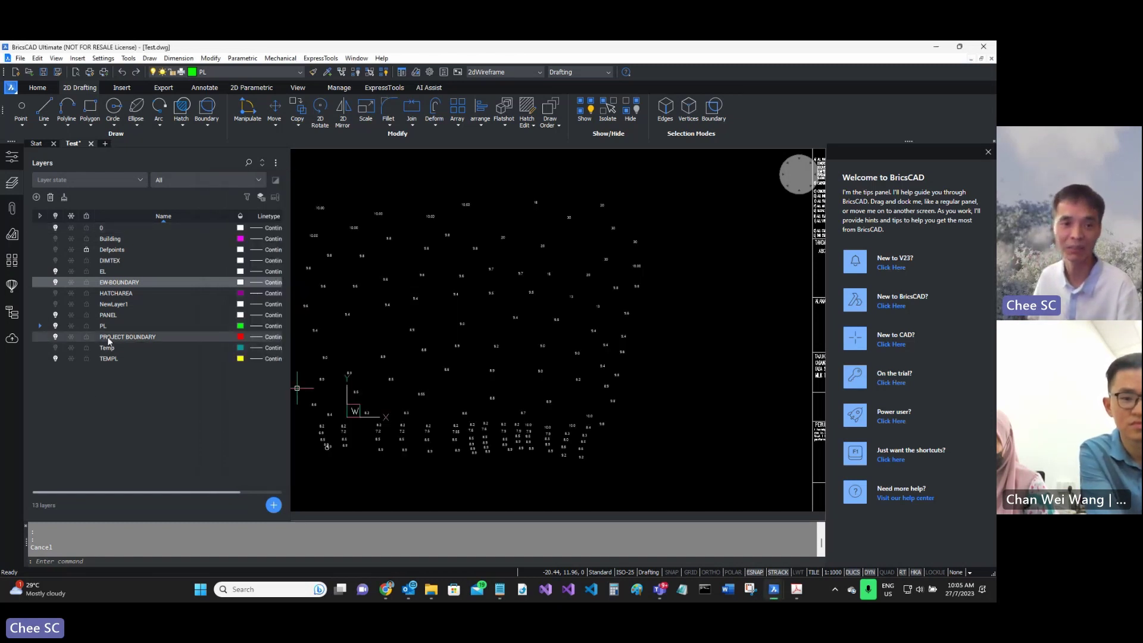
pyautogui.doubleClick(40, 282)
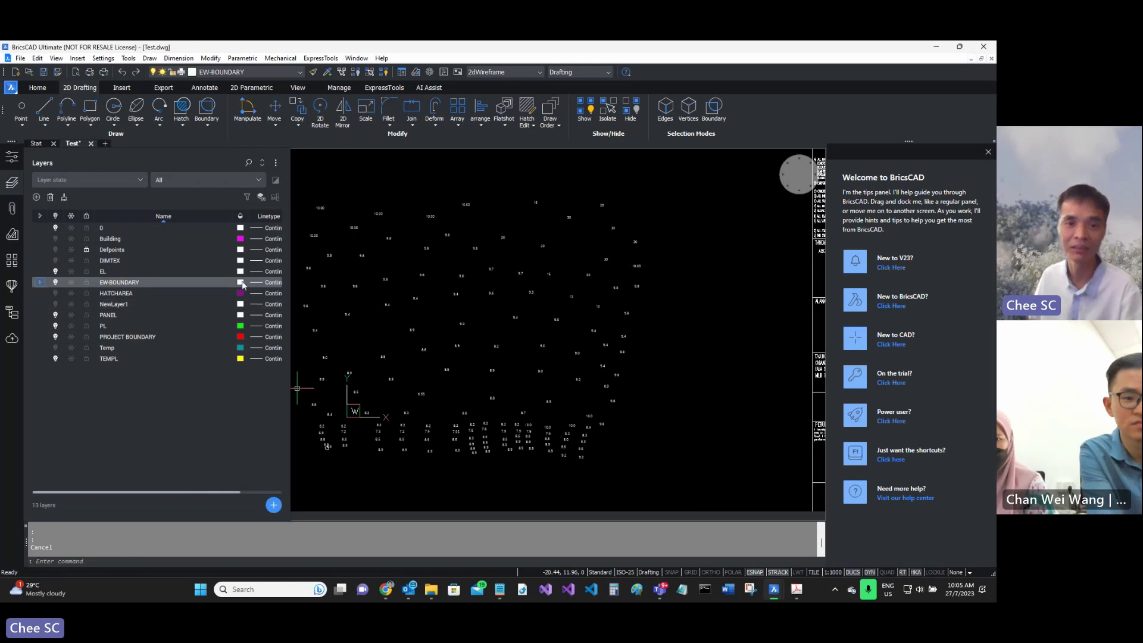
pyautogui.click(240, 282)
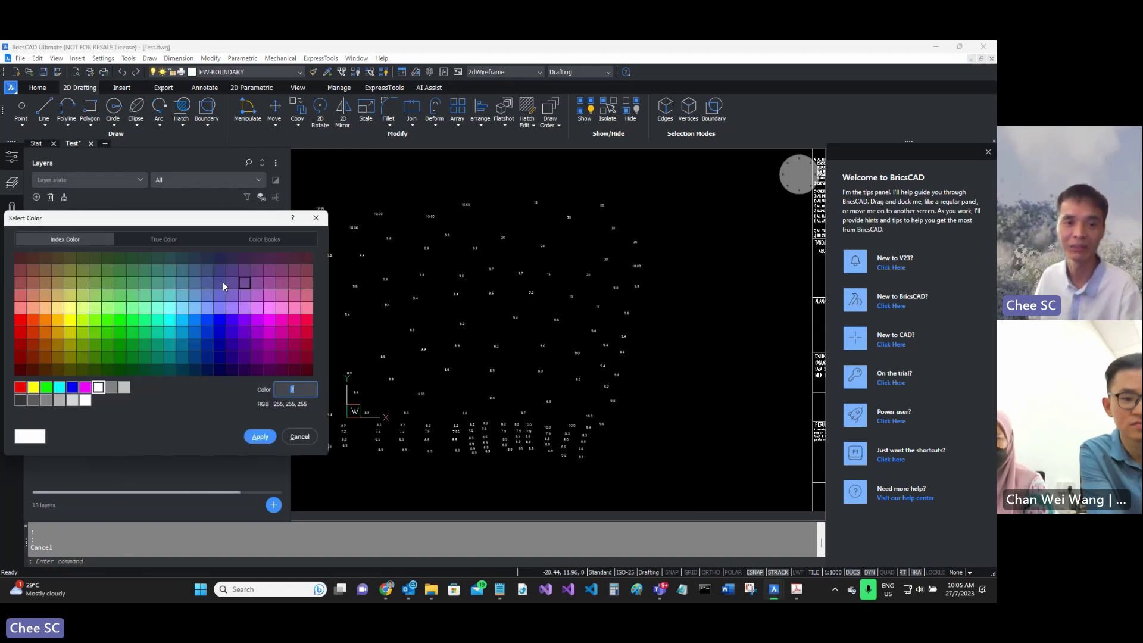
pyautogui.click(20, 387)
pyautogui.click(260, 435)
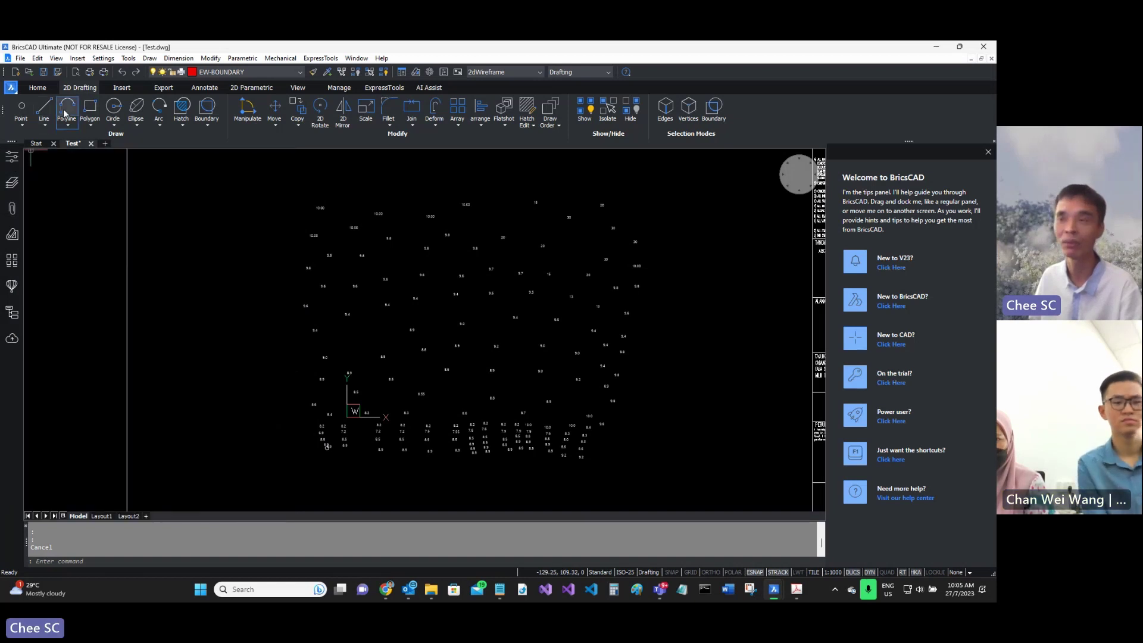
# Draw a closed seven-vertex polyline around the central level texts as the project boundary.
pyautogui.click(67, 108)
pyautogui.click(359, 299)
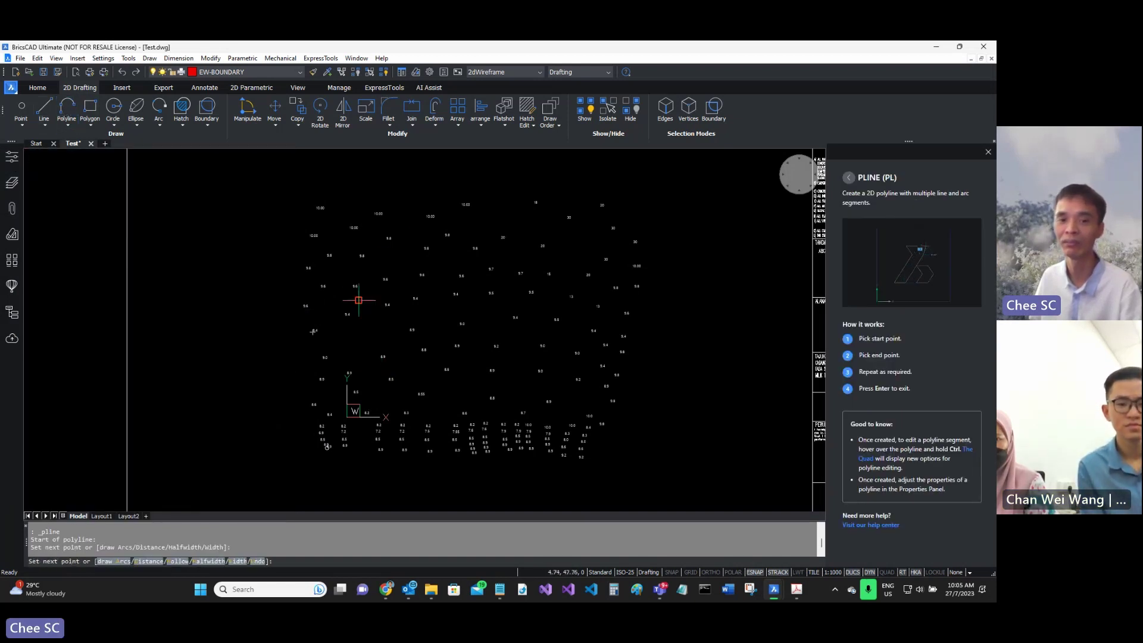
pyautogui.click(425, 250)
pyautogui.click(560, 229)
pyautogui.click(581, 327)
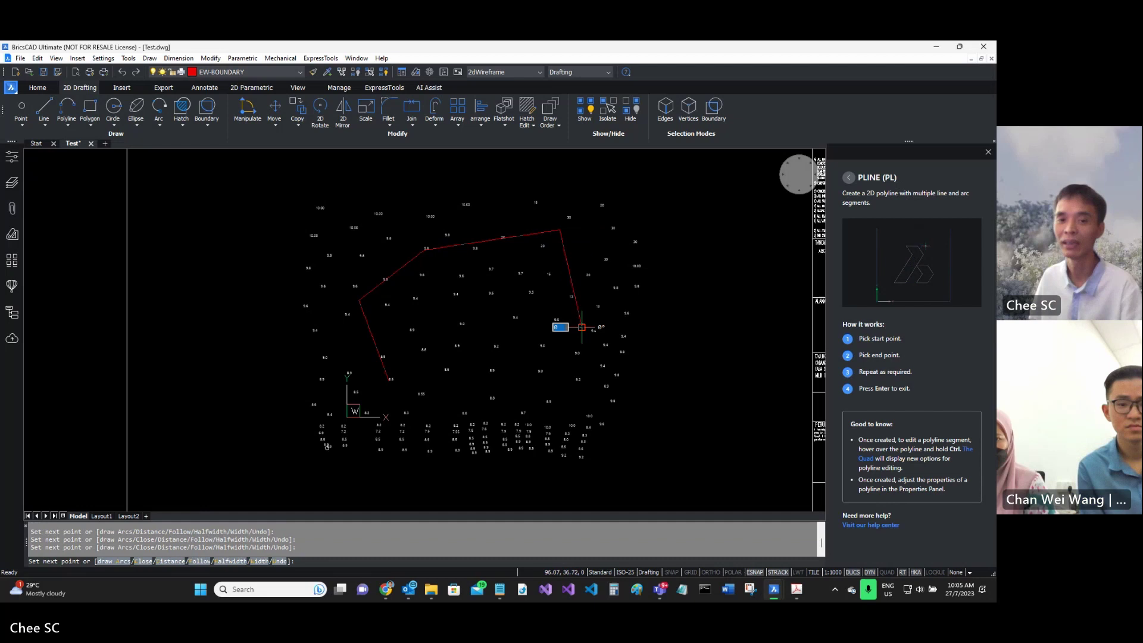
pyautogui.click(513, 371)
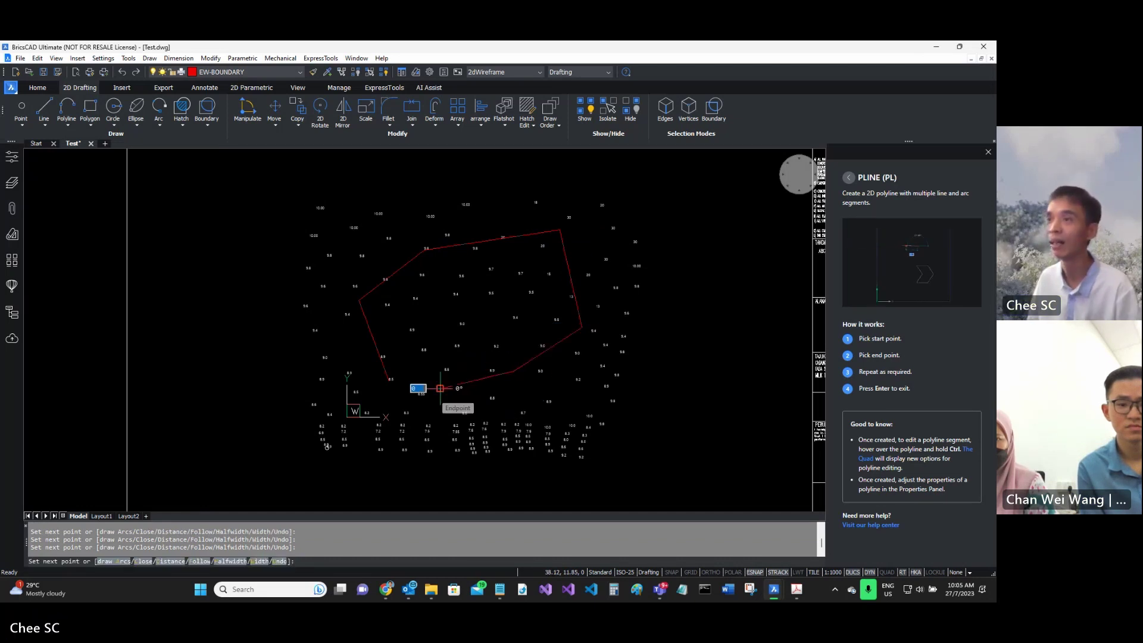
pyautogui.click(440, 388)
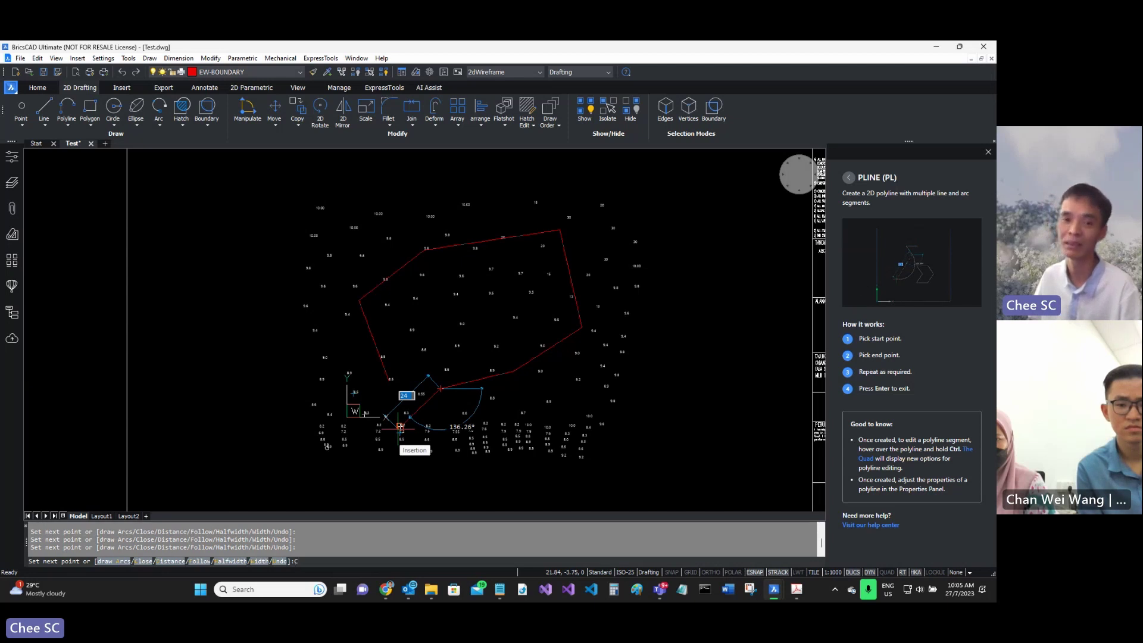
pyautogui.press('Return')
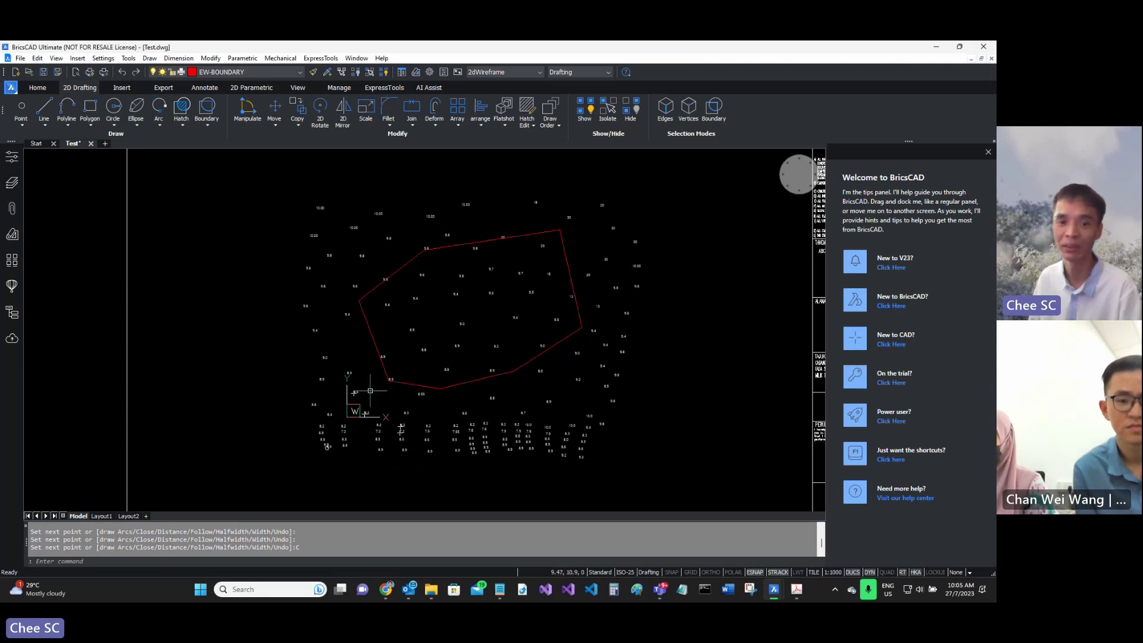
# Select the boundary polyline and inspect its layer and closed setting in its properties.
pyautogui.click(375, 367)
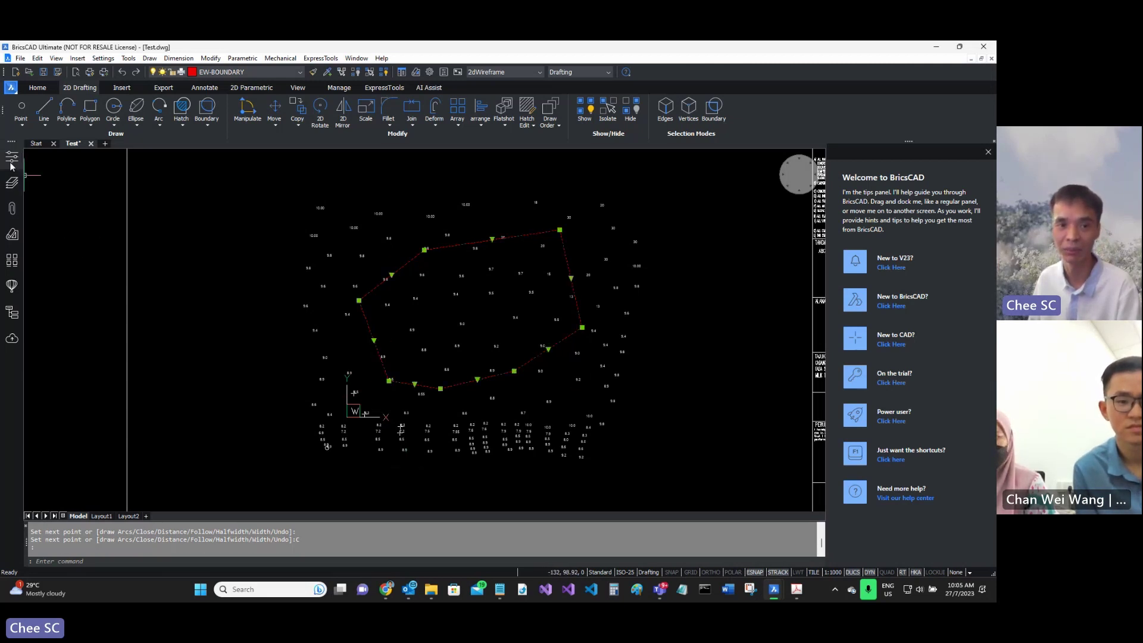
pyautogui.click(11, 165)
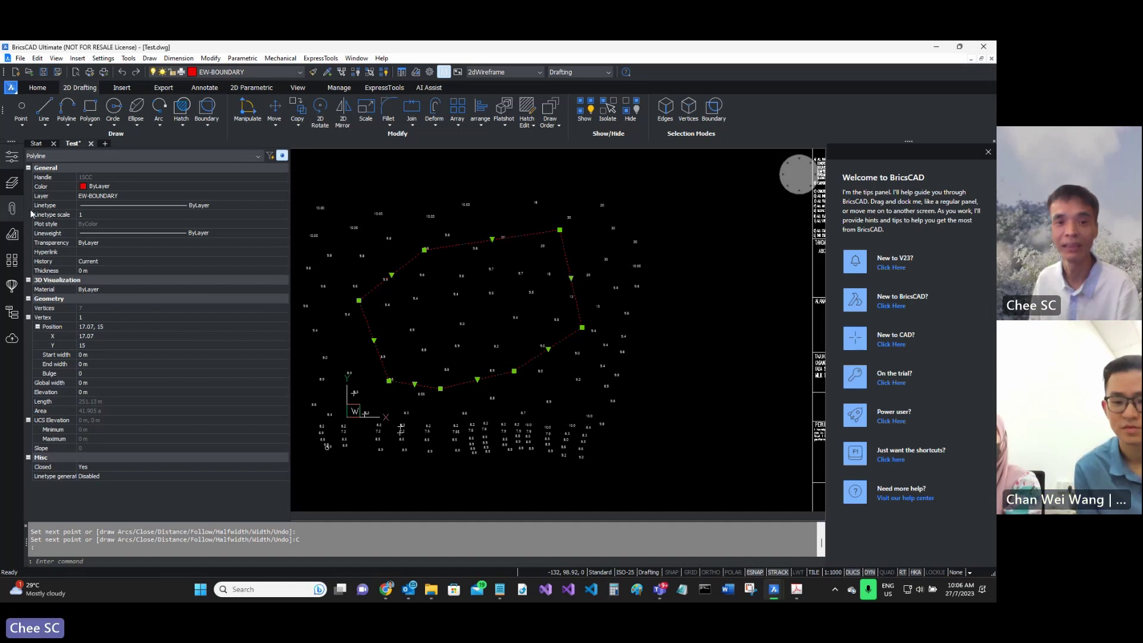
# Make PL the current layer for the proposed levels and clear the boundary polyline's selection.
pyautogui.click(15, 181)
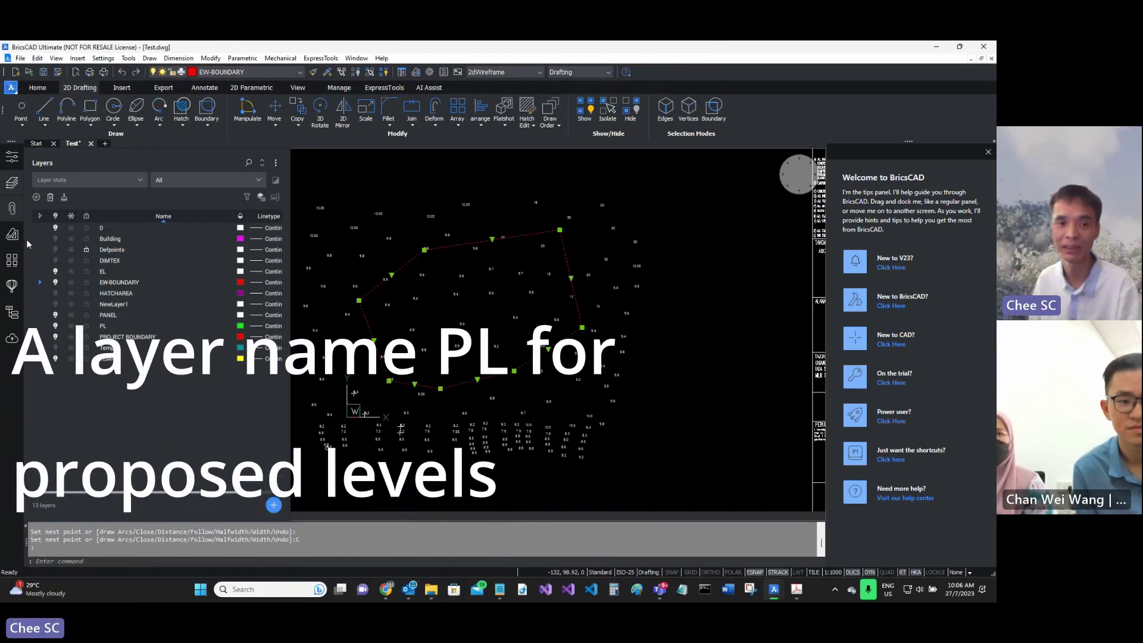
pyautogui.click(39, 326)
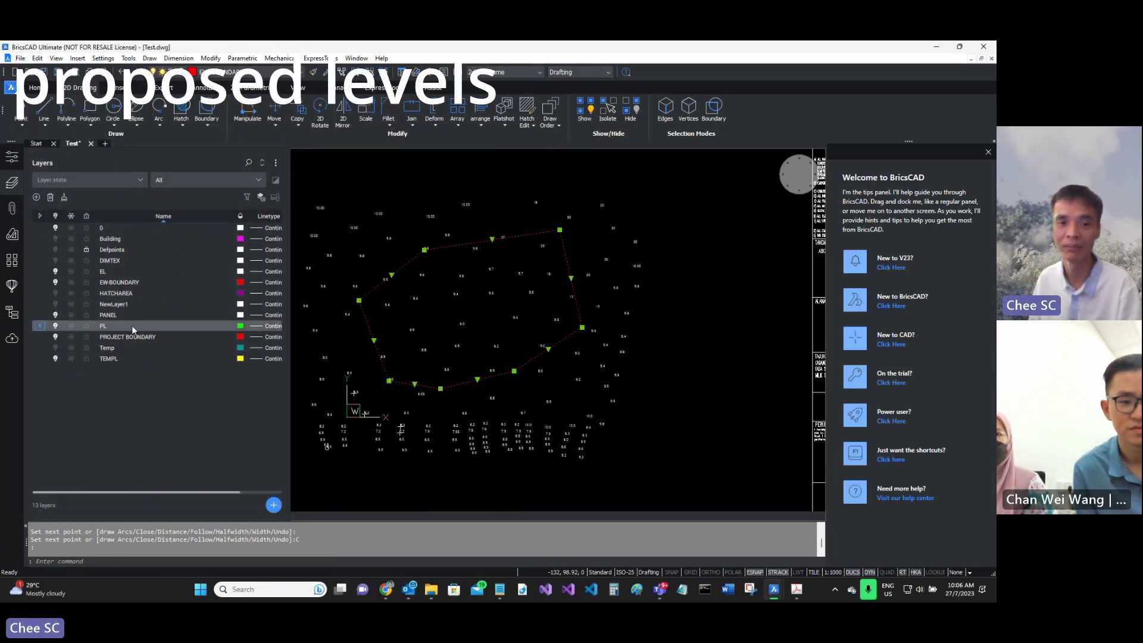
pyautogui.click(107, 273)
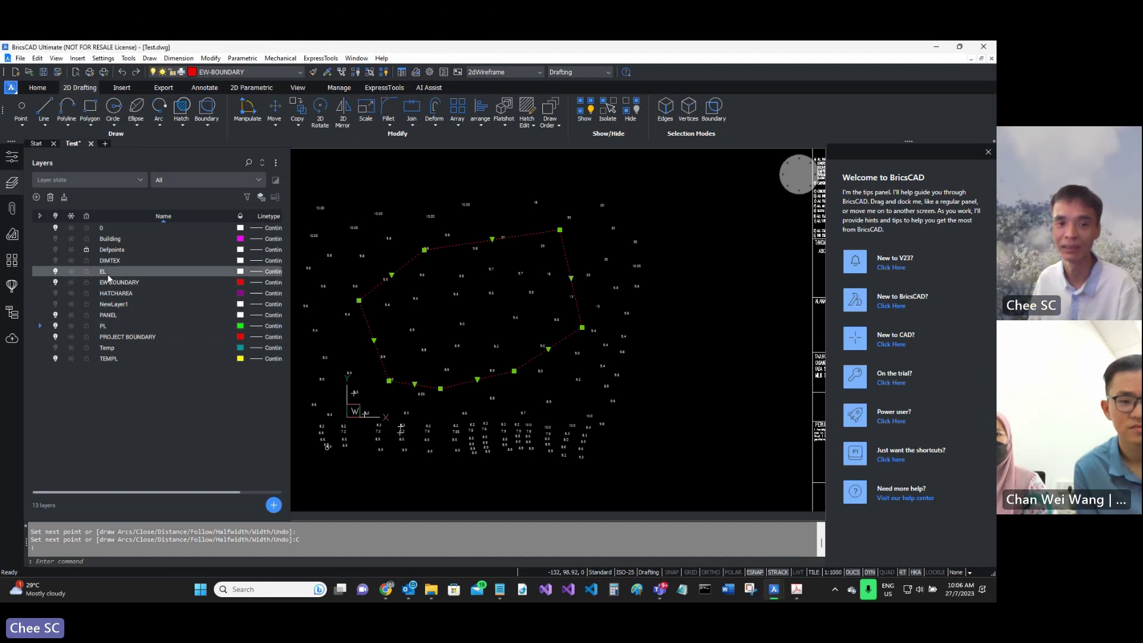
pyautogui.click(112, 327)
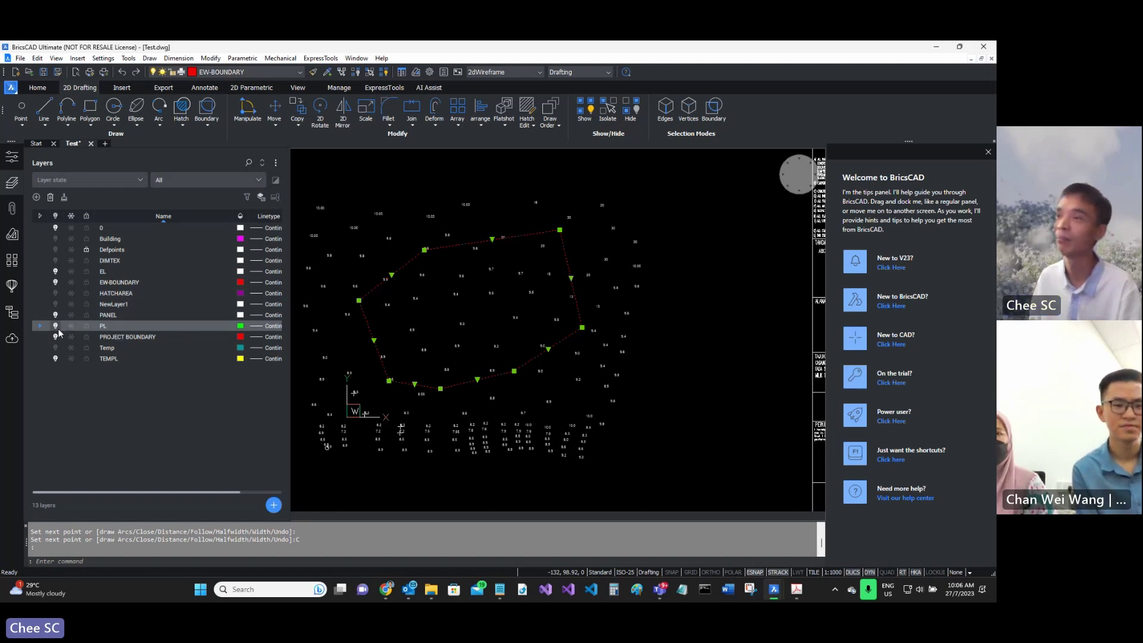
pyautogui.scroll(5, 381, 298)
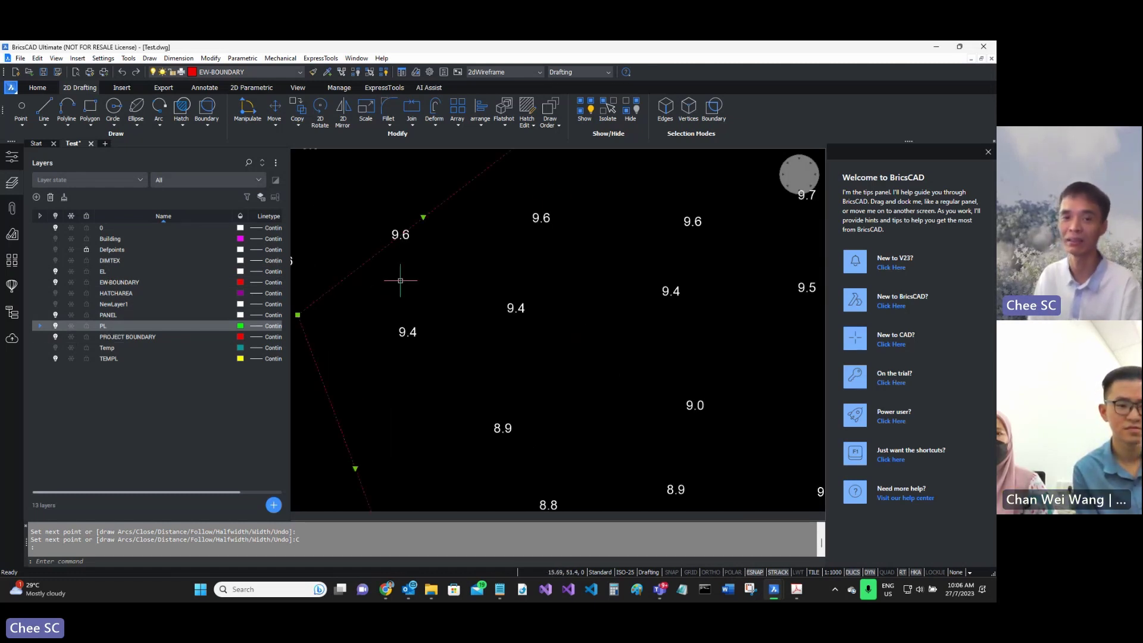
pyautogui.press('Escape')
# Copy the 9.6 level text inside the boundary's north-west edge to a free spot just north-east of it.
pyautogui.scroll(-5, 477, 298)
pyautogui.scroll(5, 488, 292)
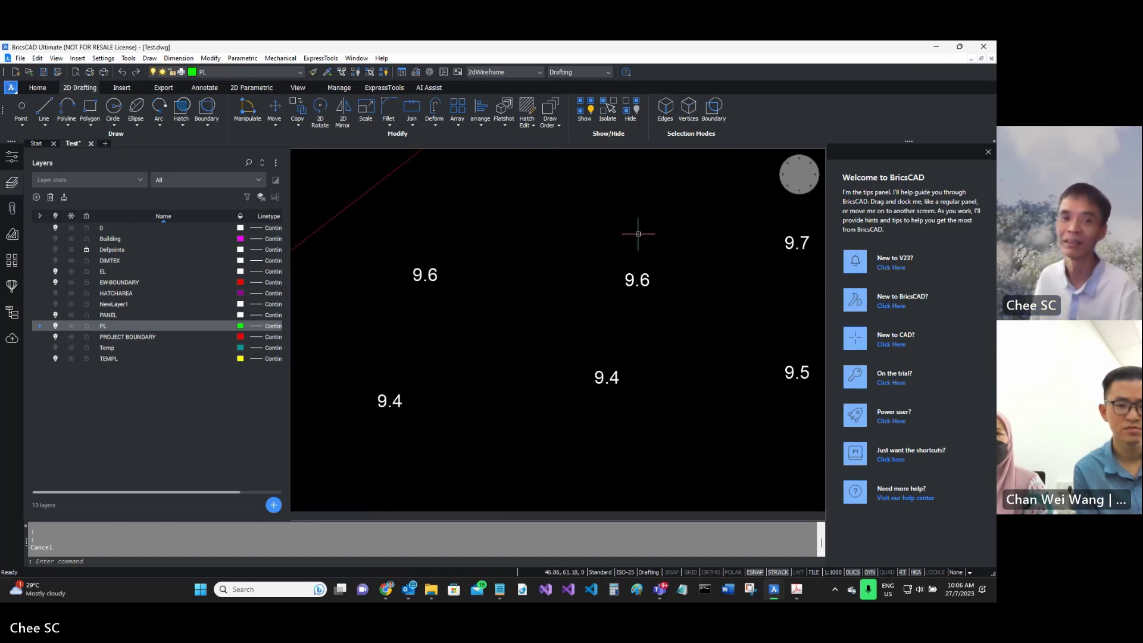
pyautogui.click(415, 274)
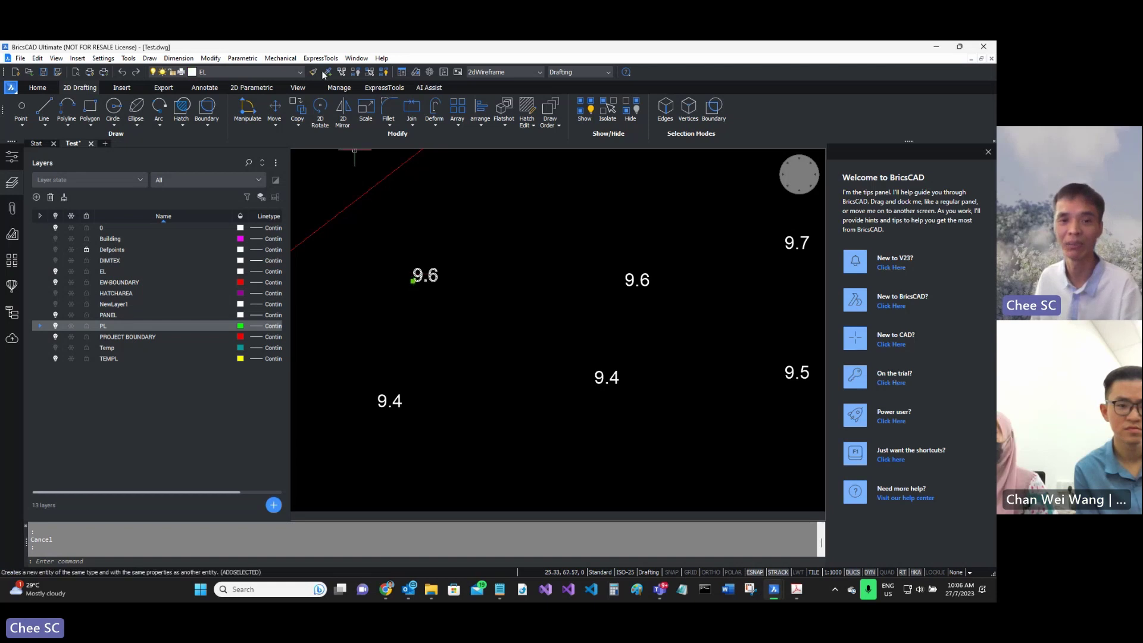
pyautogui.click(297, 108)
pyautogui.click(397, 299)
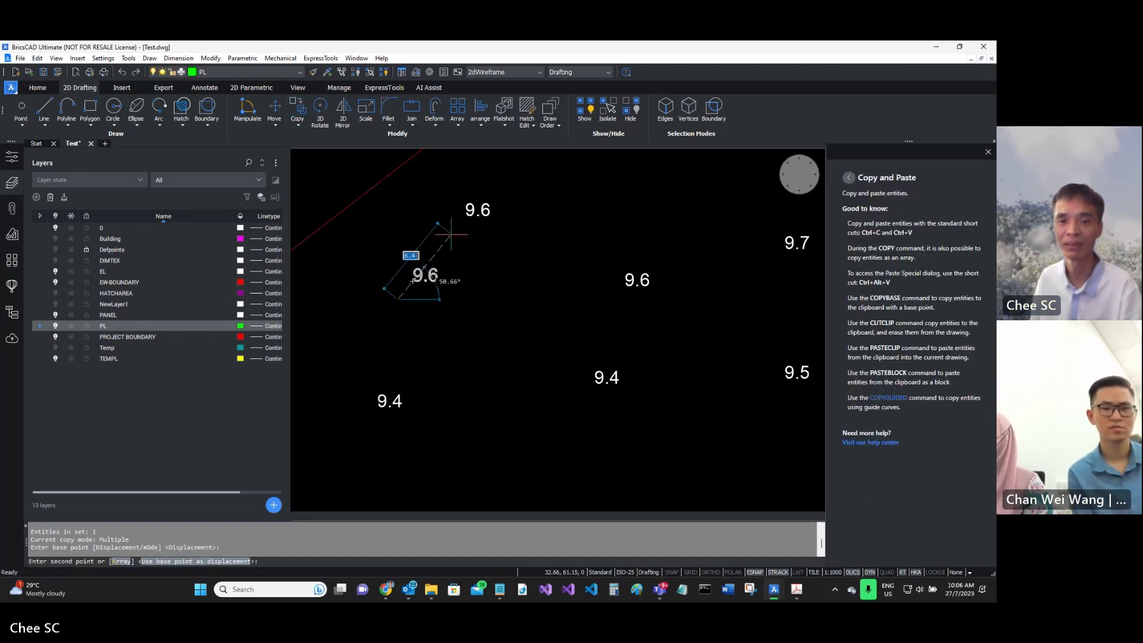
pyautogui.click(450, 234)
pyautogui.press('Escape')
# Change the contents of the copied level text to 10.
pyautogui.doubleClick(477, 204)
pyautogui.write('10')
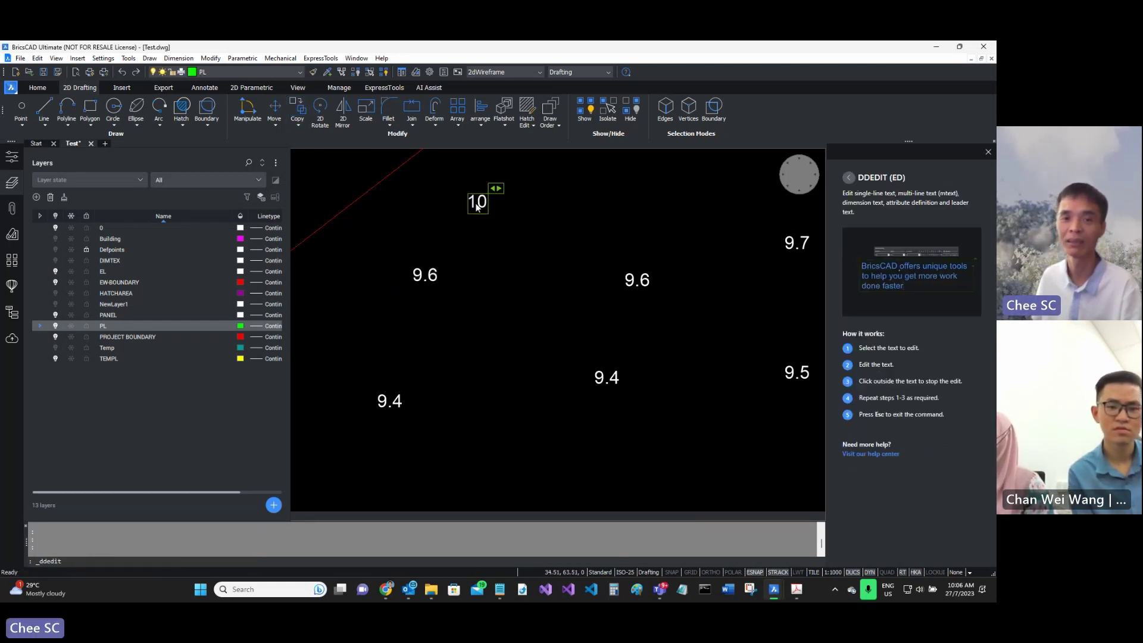
pyautogui.press('Return')
pyautogui.press('Escape')
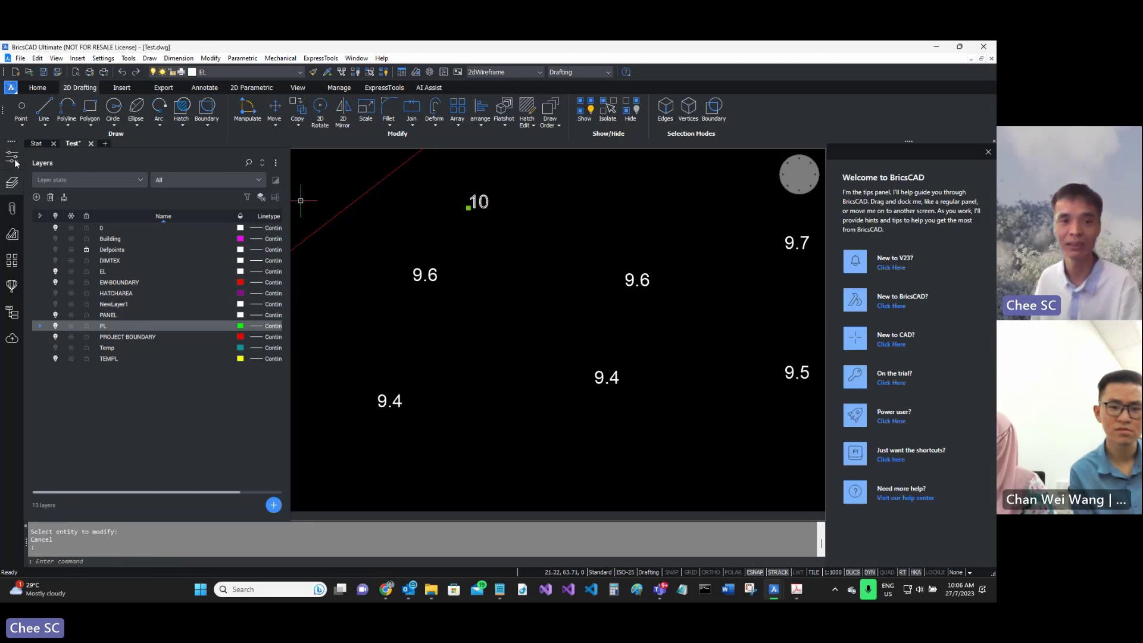
# Move the 10 level text from the EL layer to the PL layer and deselect it.
pyautogui.click(12, 158)
pyautogui.click(87, 197)
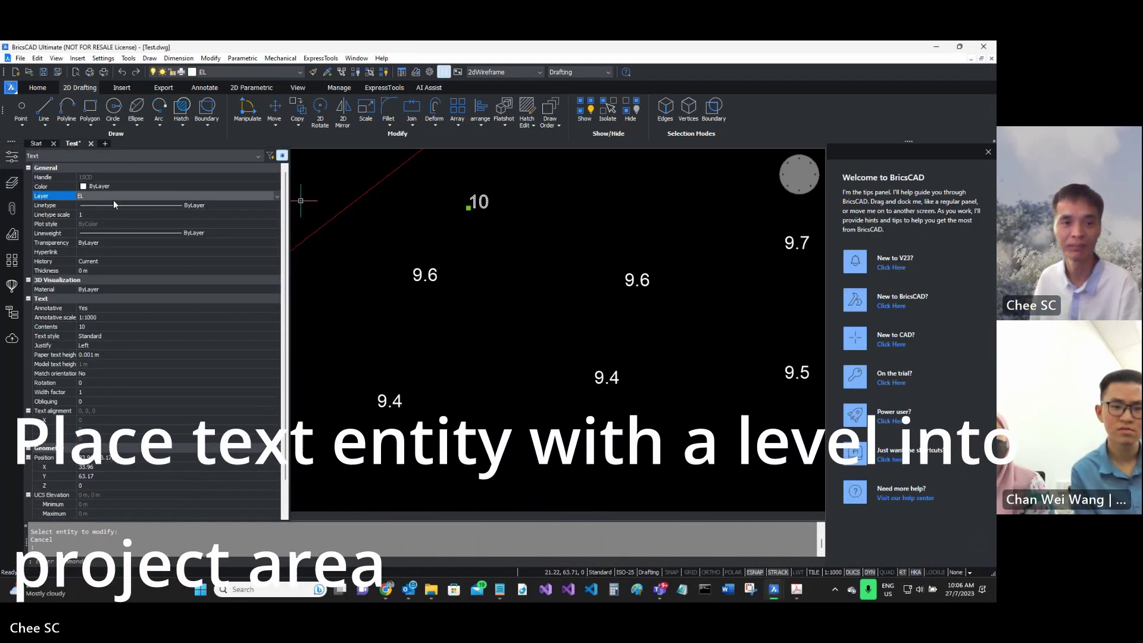
pyautogui.click(113, 198)
pyautogui.click(115, 298)
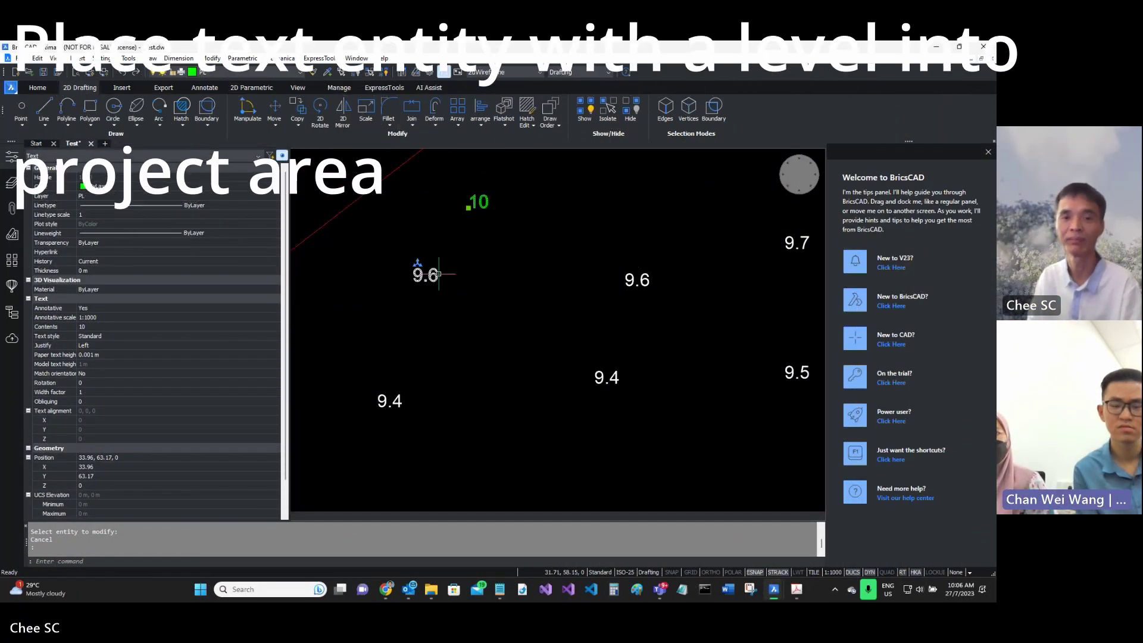
pyautogui.press('Escape')
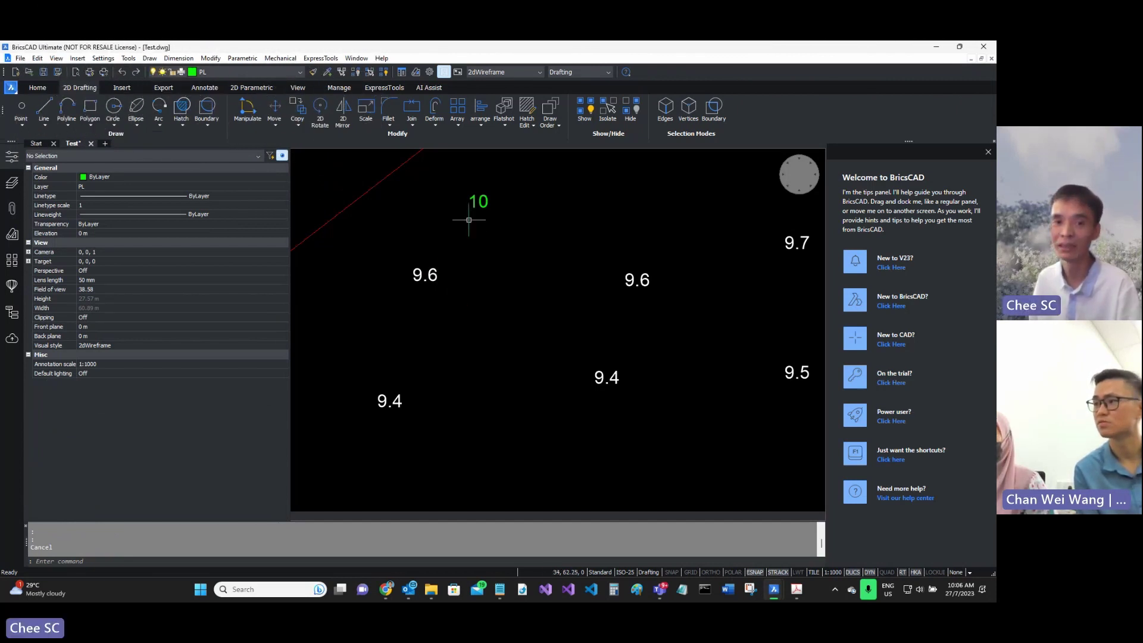
pyautogui.moveTo(475, 203)
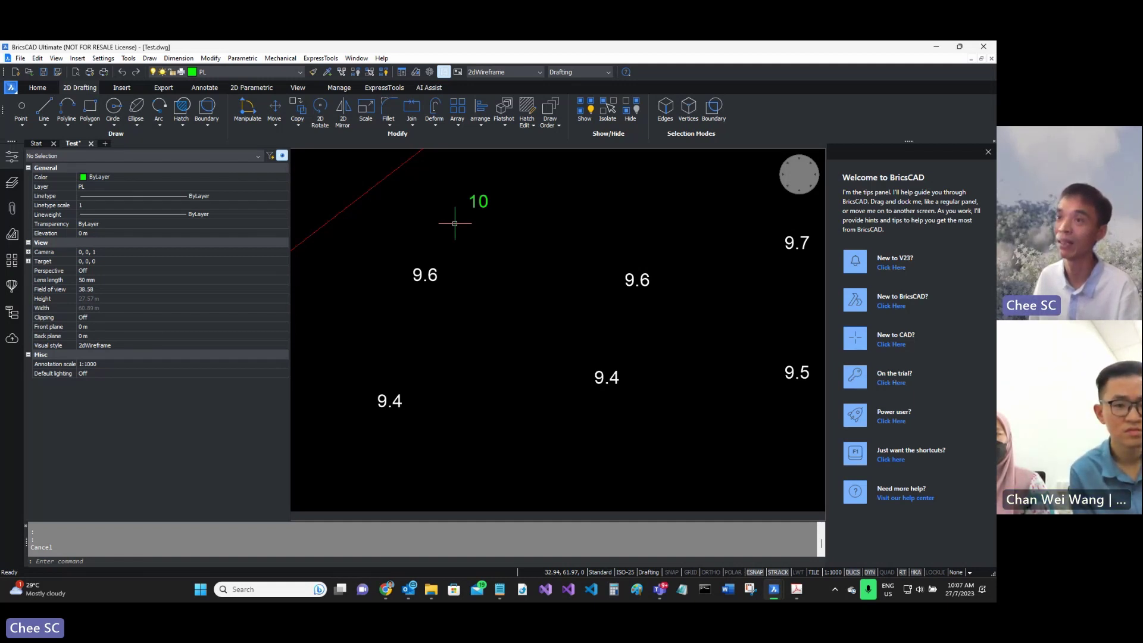
# Copy the green 10 level text to nine spots spread across the area inside the boundary.
pyautogui.scroll(-3, 470, 202)
pyautogui.scroll(2, 481, 210)
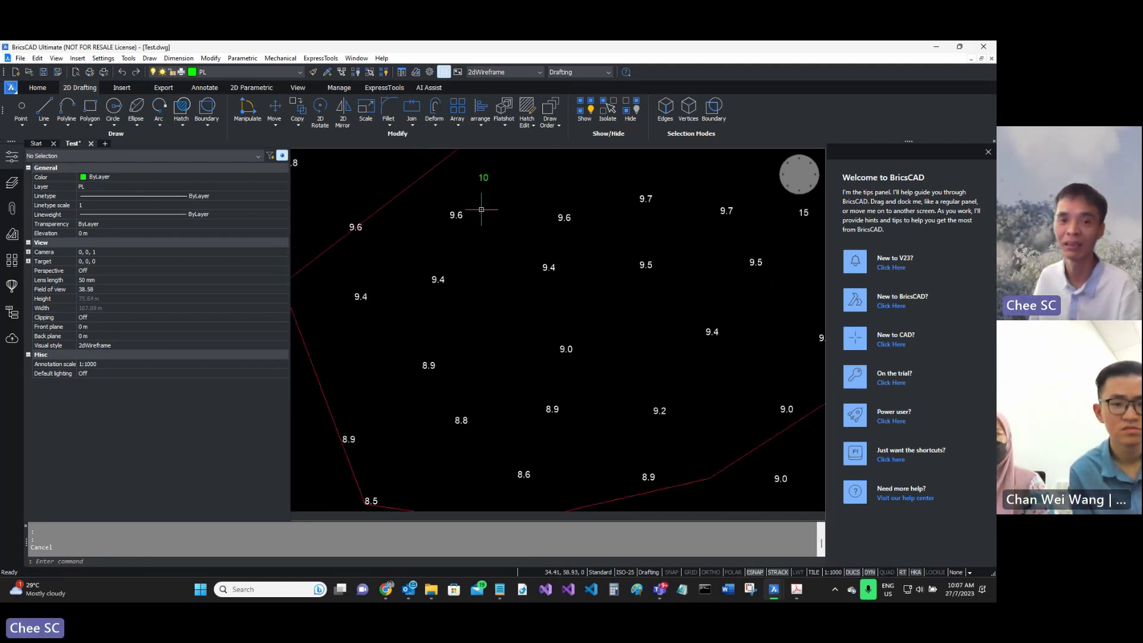
pyautogui.click(297, 110)
pyautogui.click(454, 213)
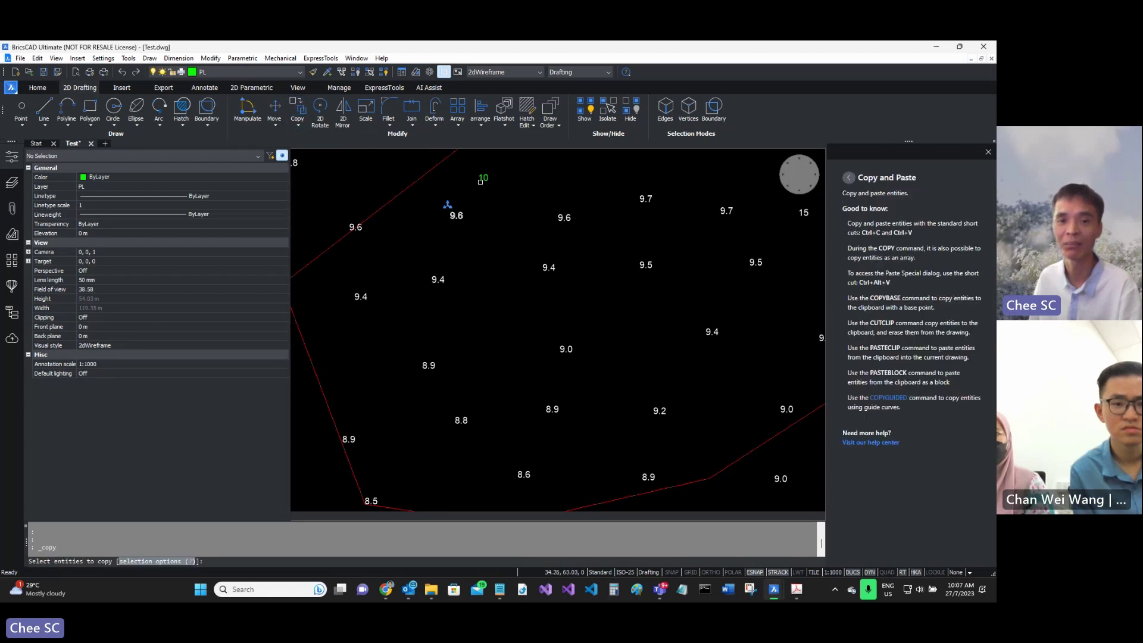
pyautogui.press('Return')
pyautogui.click(479, 202)
pyautogui.click(354, 300)
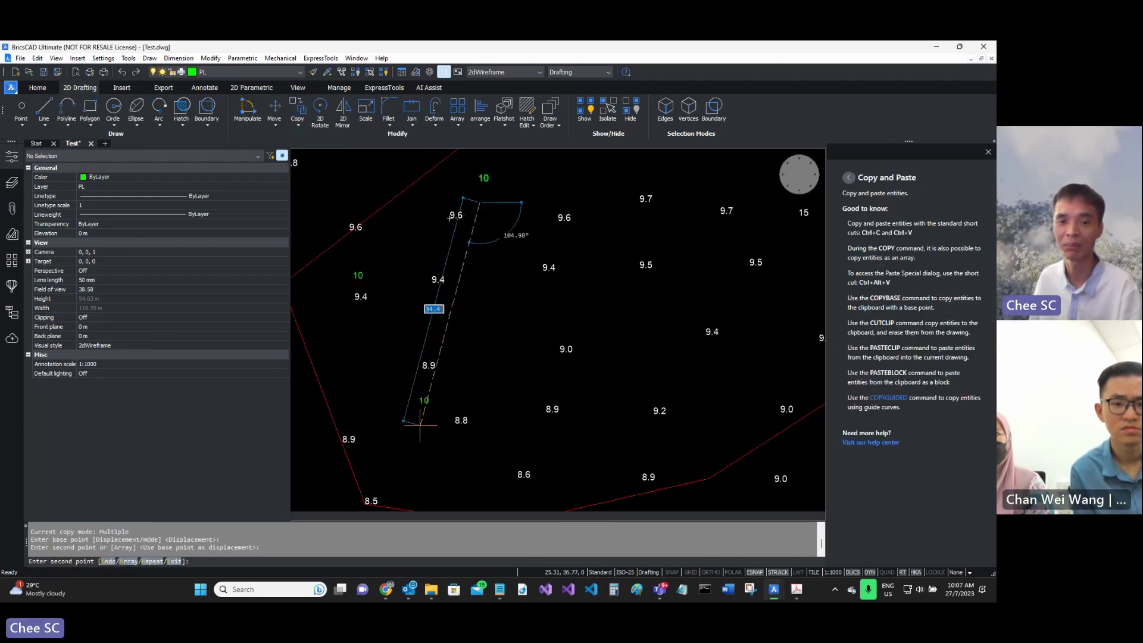
pyautogui.scroll(-3, 397, 415)
pyautogui.scroll(2, 417, 405)
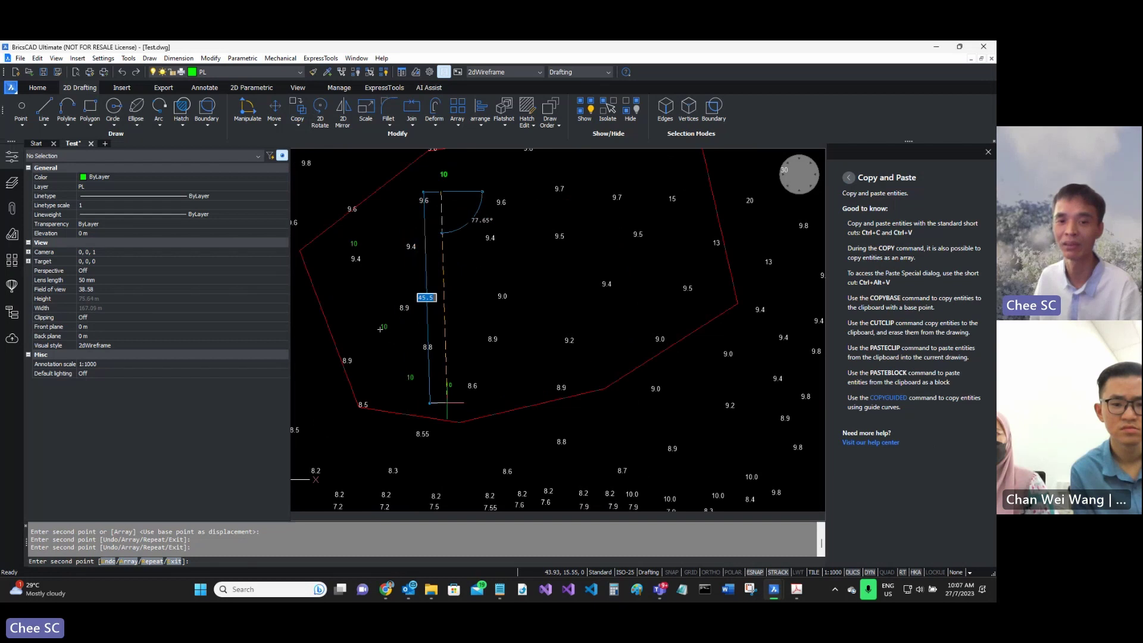
pyautogui.click(536, 393)
pyautogui.click(620, 328)
pyautogui.click(492, 296)
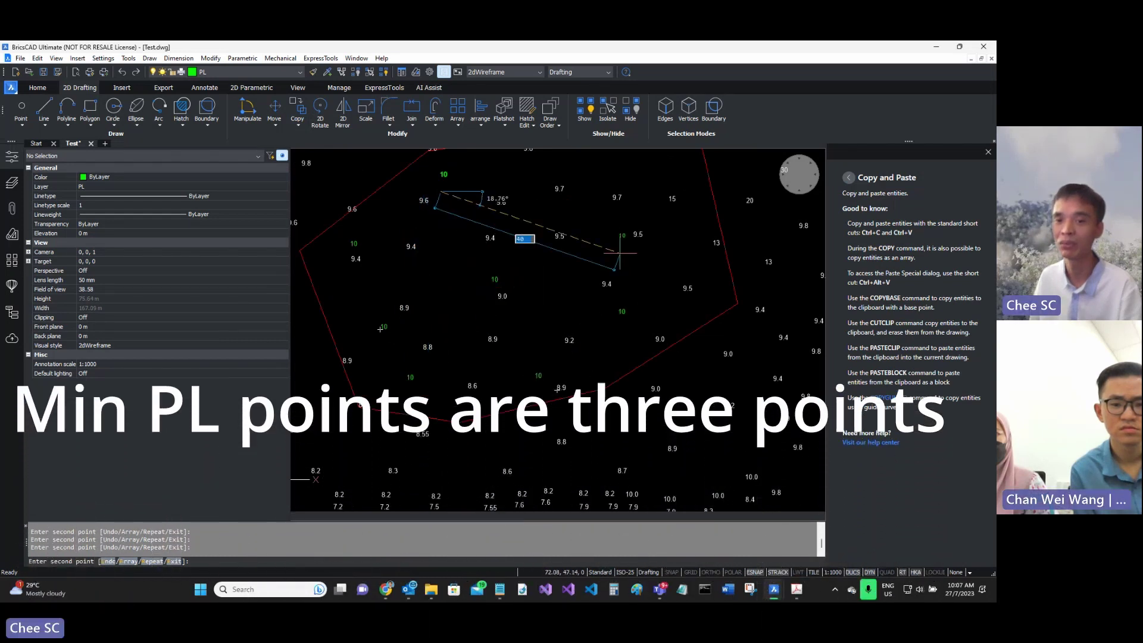
pyautogui.scroll(-4, 619, 252)
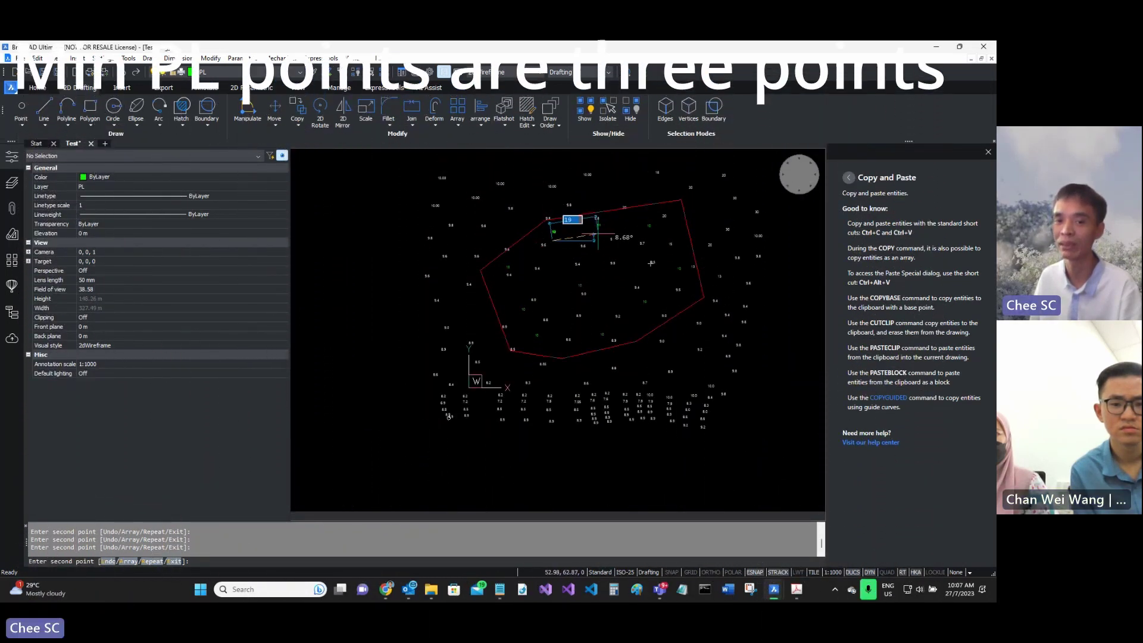
pyautogui.press('Escape')
pyautogui.scroll(5, 511, 249)
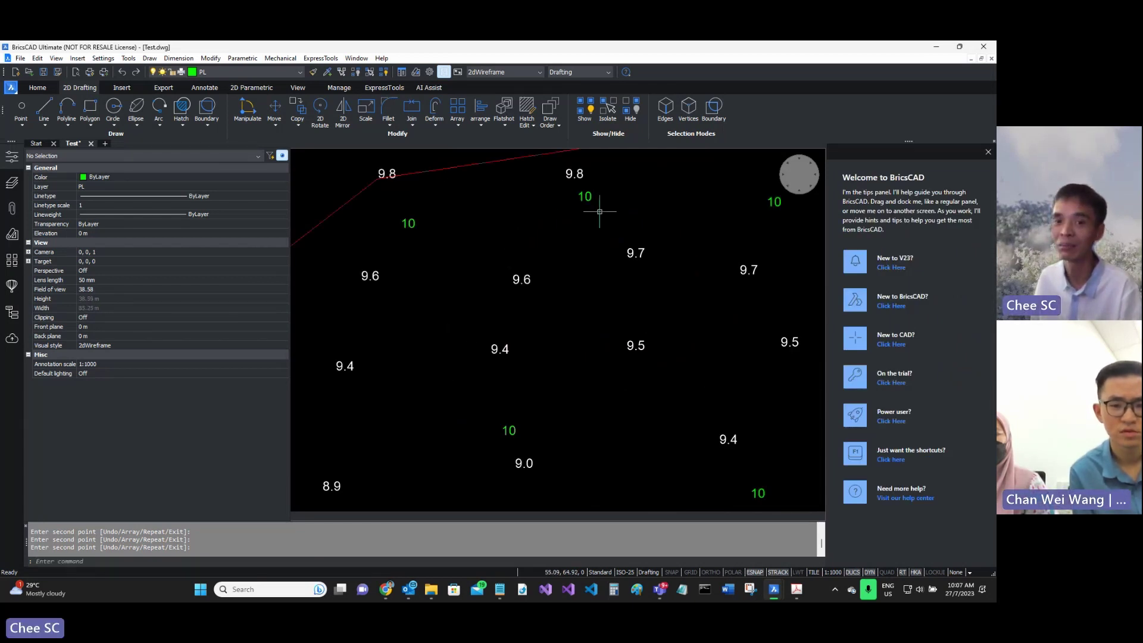
pyautogui.scroll(3, 567, 173)
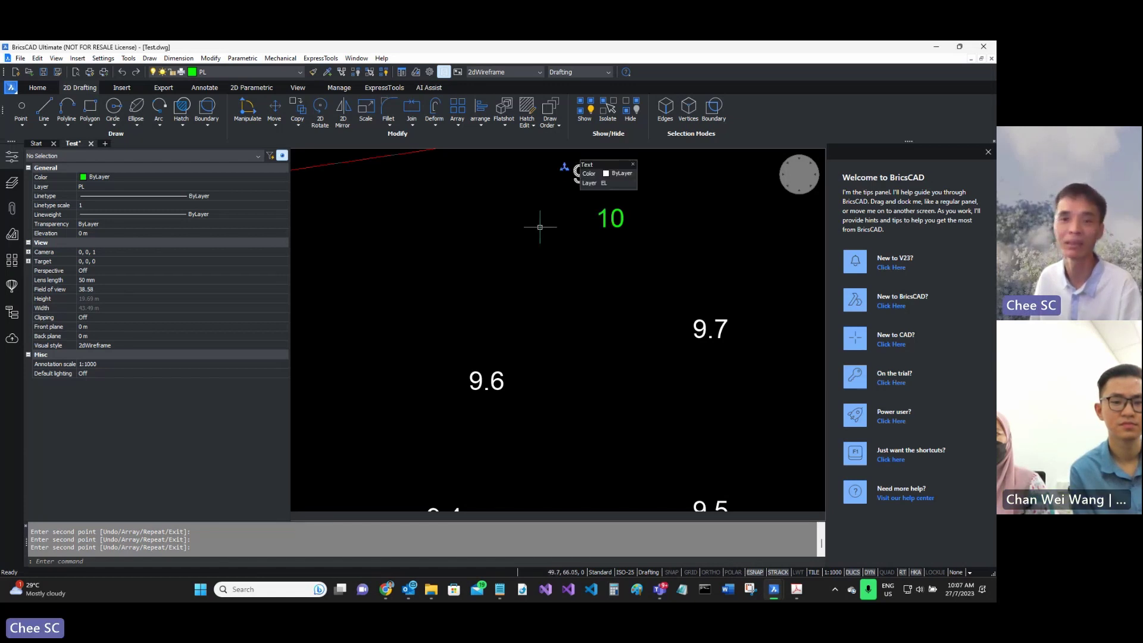
pyautogui.scroll(-5, 563, 222)
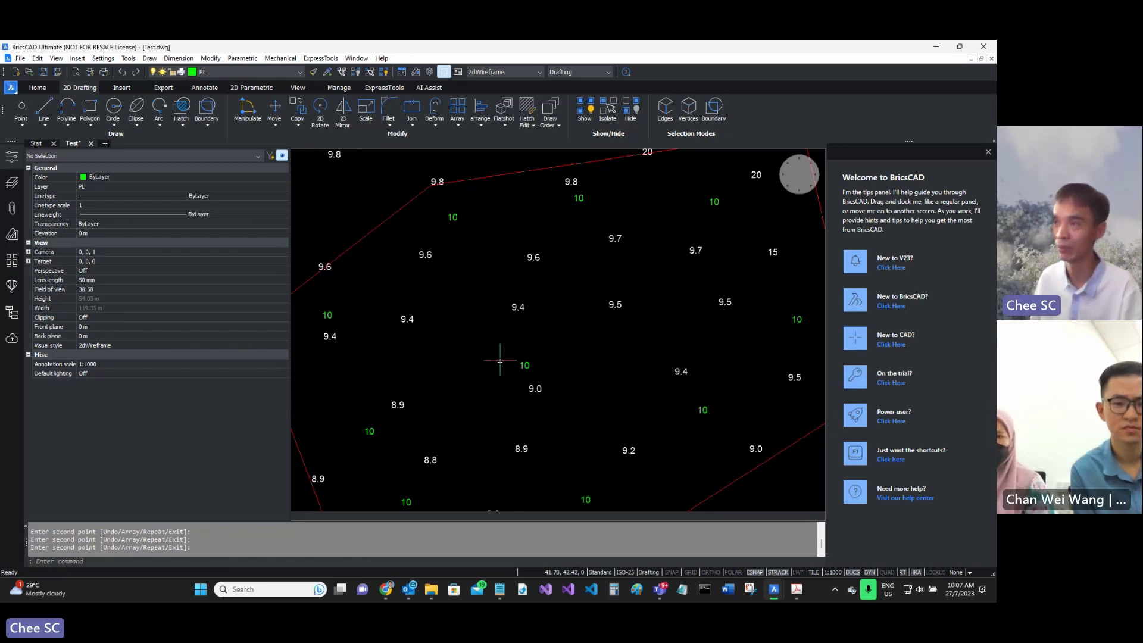
pyautogui.scroll(2, 612, 302)
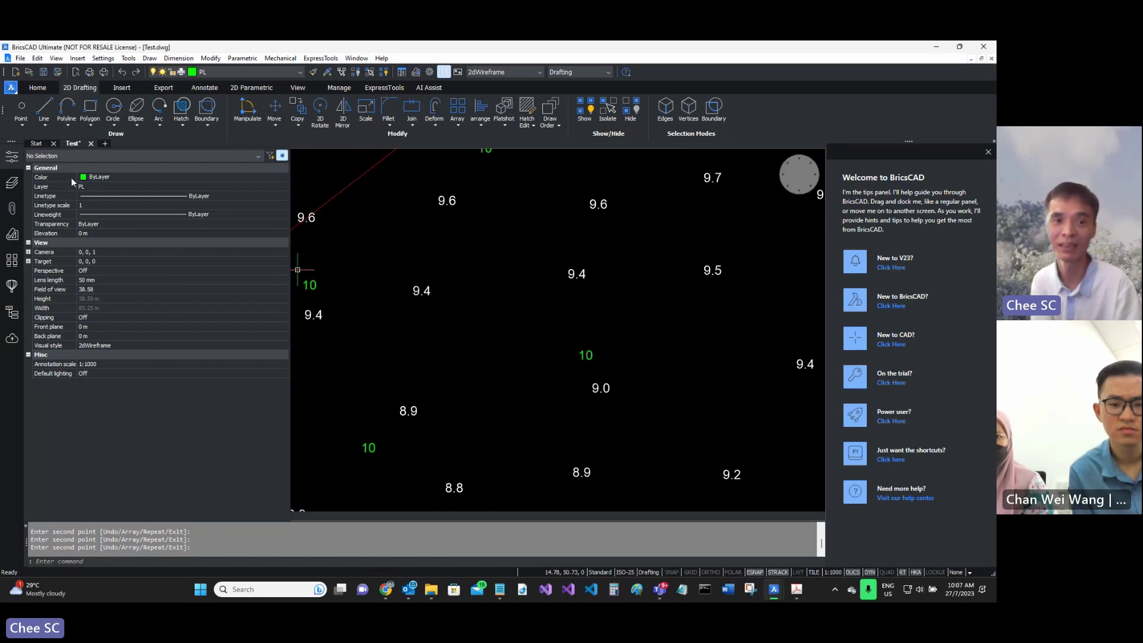
# Save and close the Test.dwg drawing and minimise the CAD window.
pyautogui.click(43, 72)
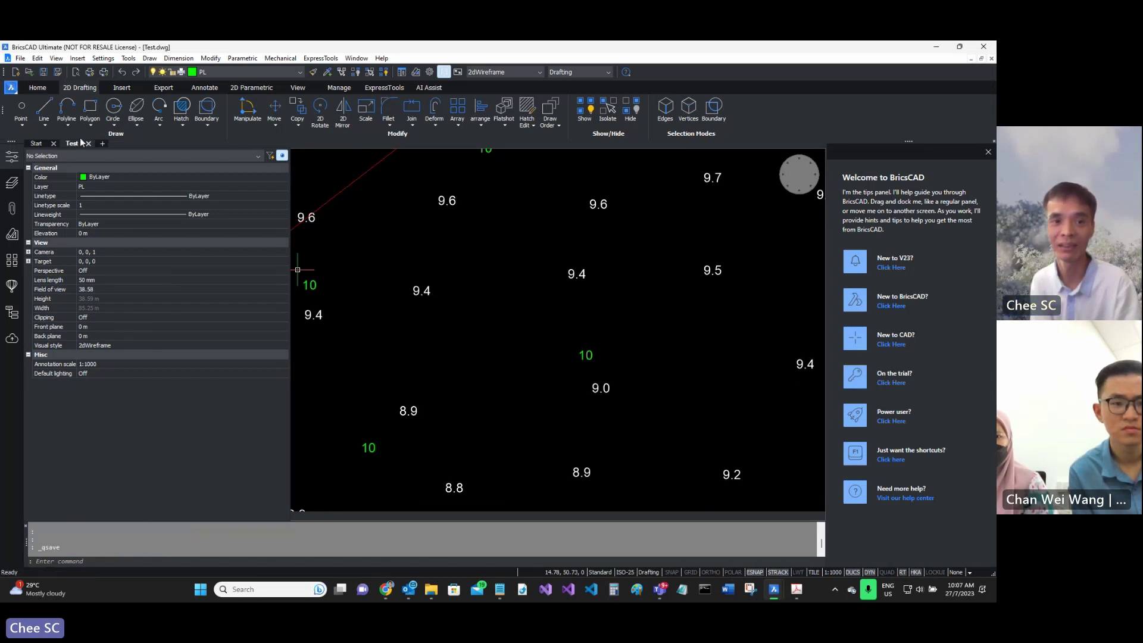
pyautogui.click(88, 144)
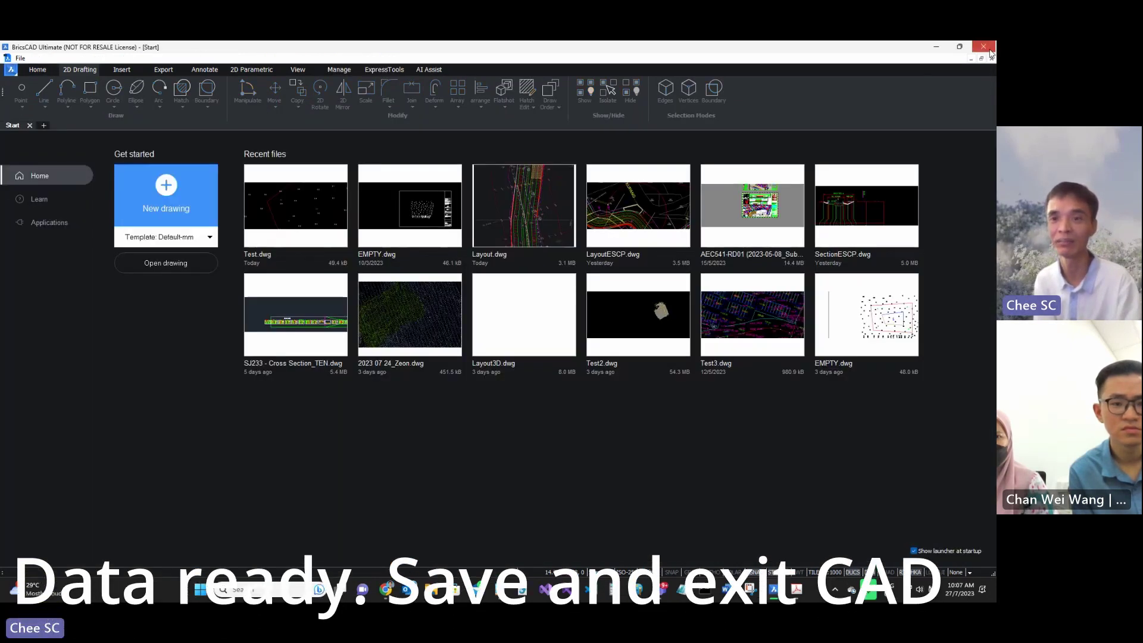
pyautogui.click(937, 49)
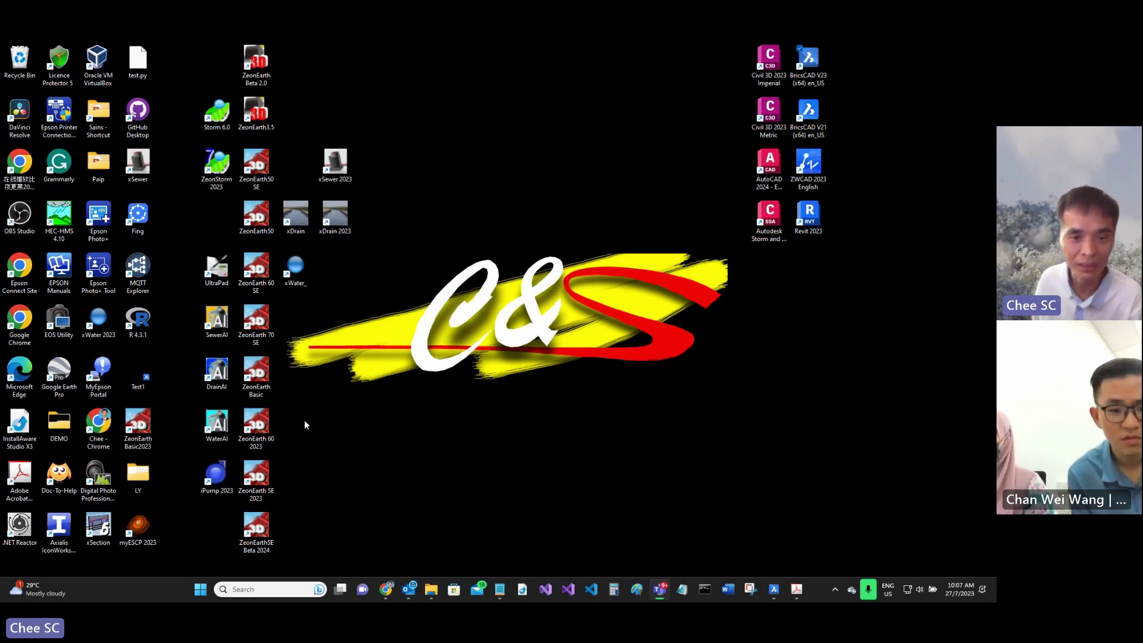
# Launch ZeonEarth Basic from the desktop and continue without registration.
pyautogui.click(254, 375)
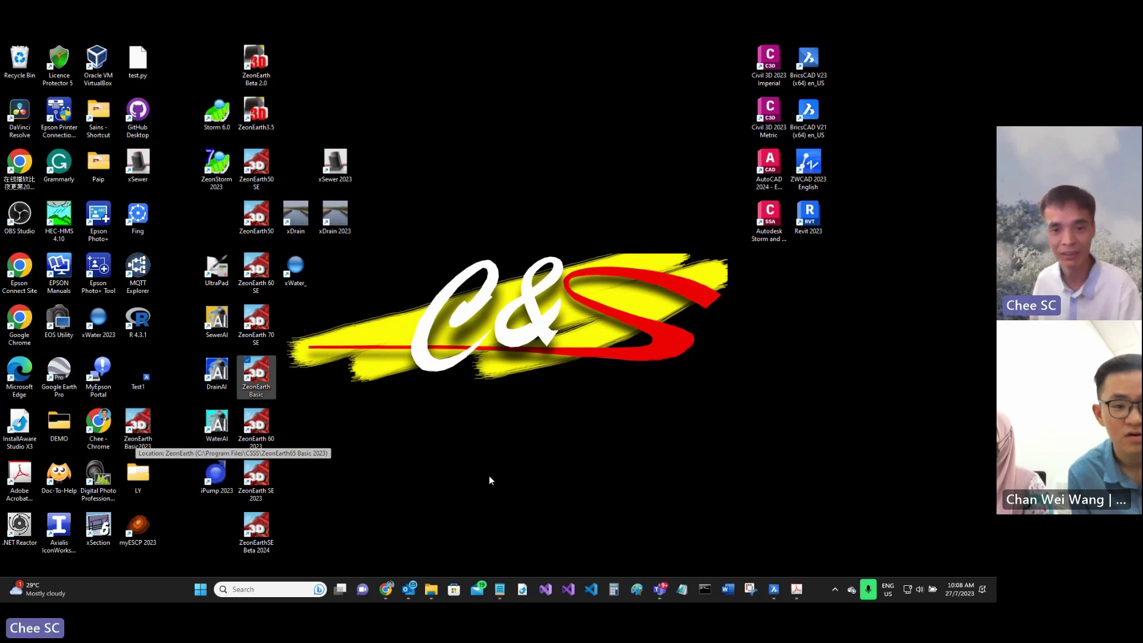
pyautogui.press('Return')
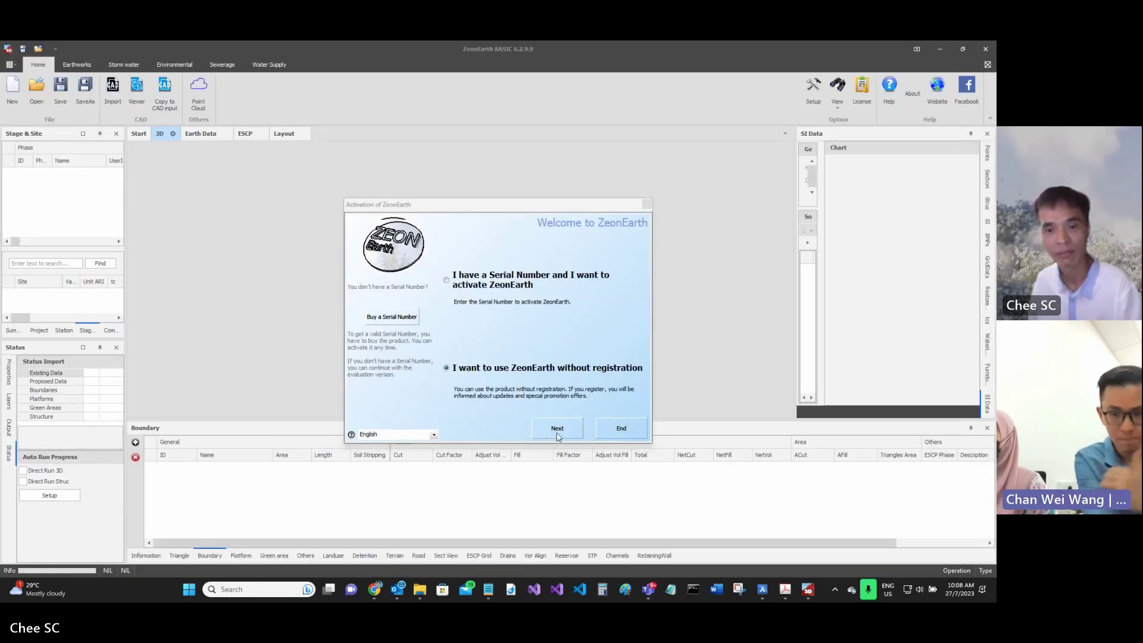
pyautogui.click(557, 430)
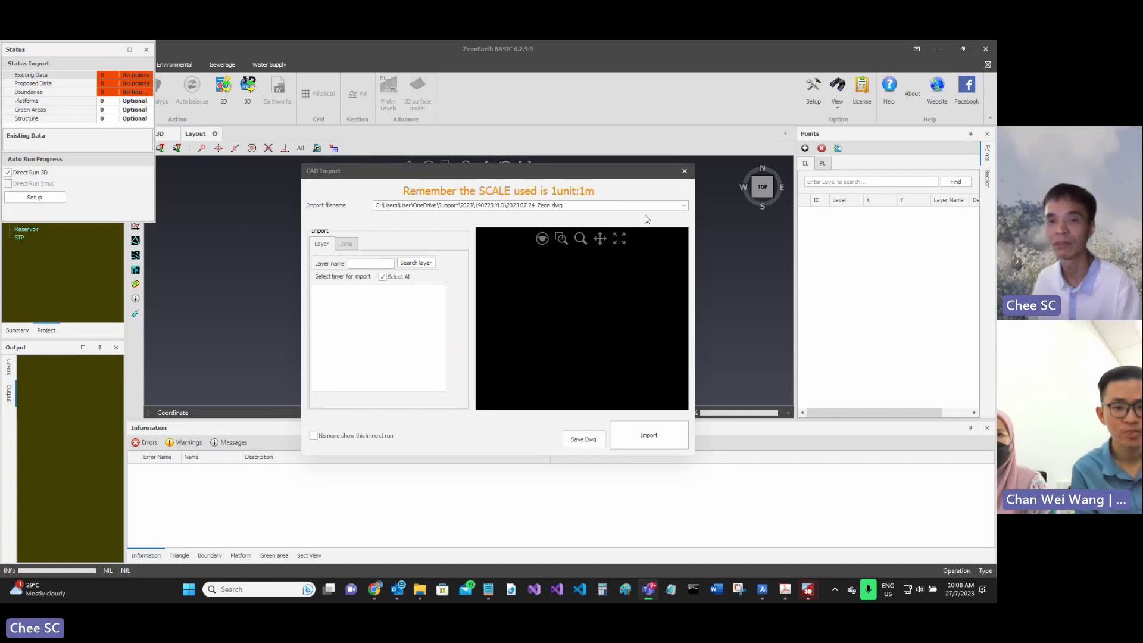
# Choose Test.dwg from the 2023 > 200723 Generasi folder as the CAD file to import.
pyautogui.click(684, 206)
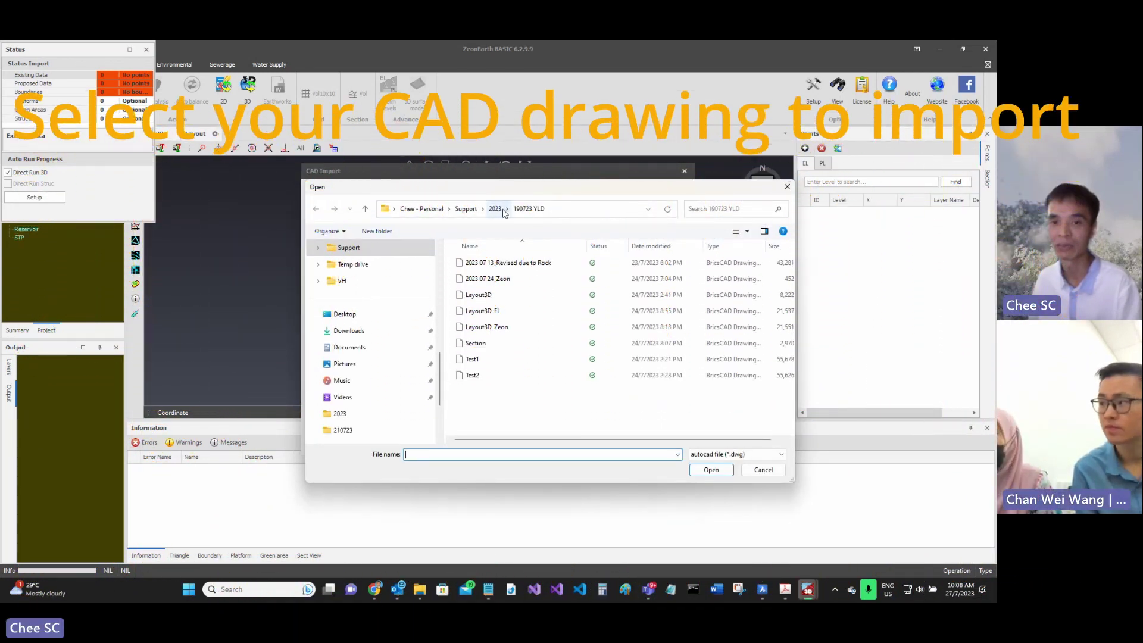
pyautogui.click(495, 209)
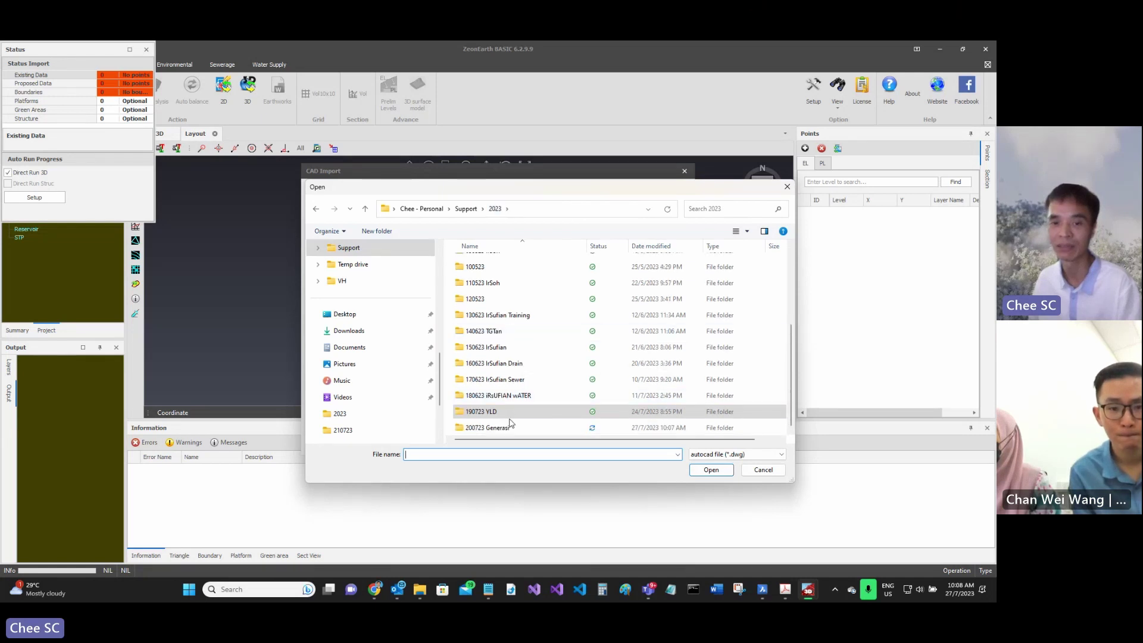
pyautogui.click(511, 428)
pyautogui.doubleClick(512, 429)
pyautogui.click(481, 263)
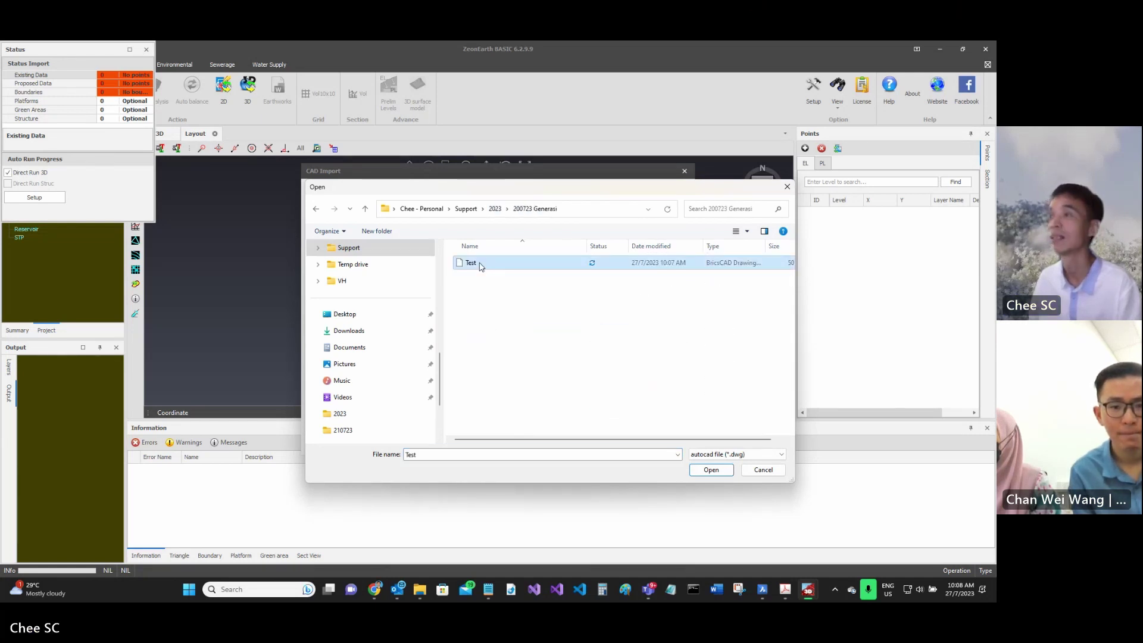
pyautogui.click(480, 264)
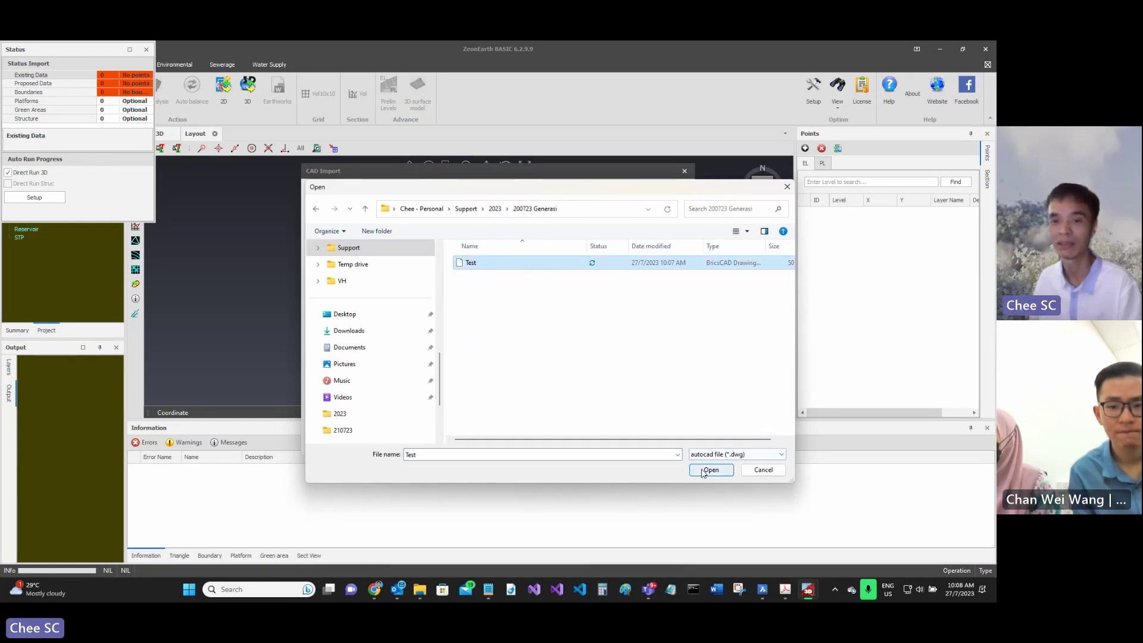
pyautogui.click(710, 470)
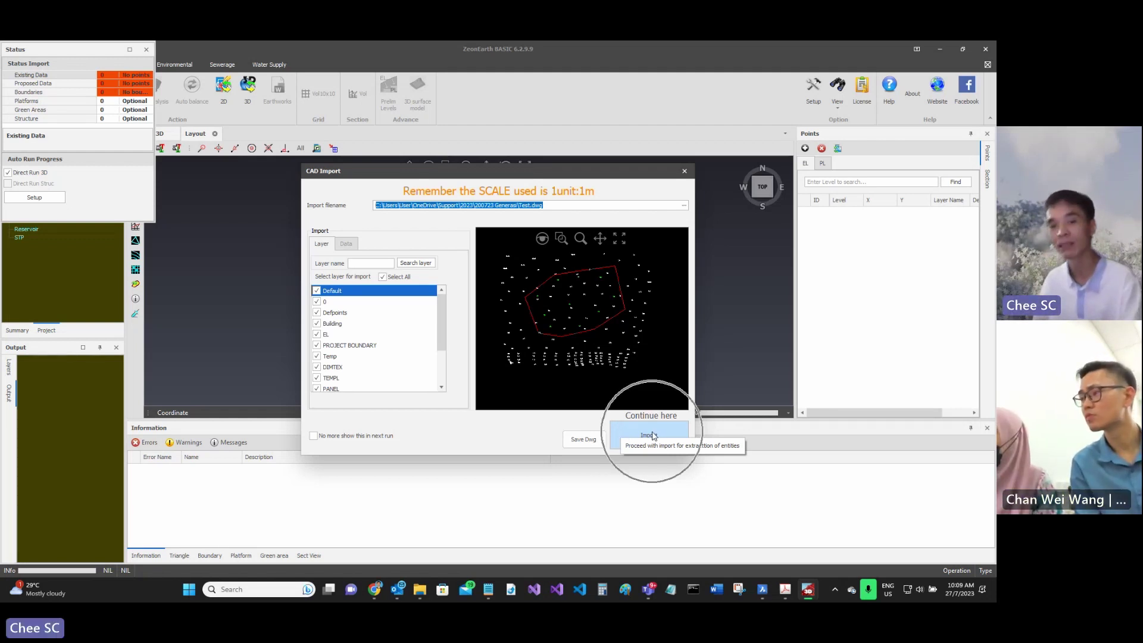
# Start importing the drawing and review which layers are assigned to EL and PL in the import settings.
pyautogui.click(653, 437)
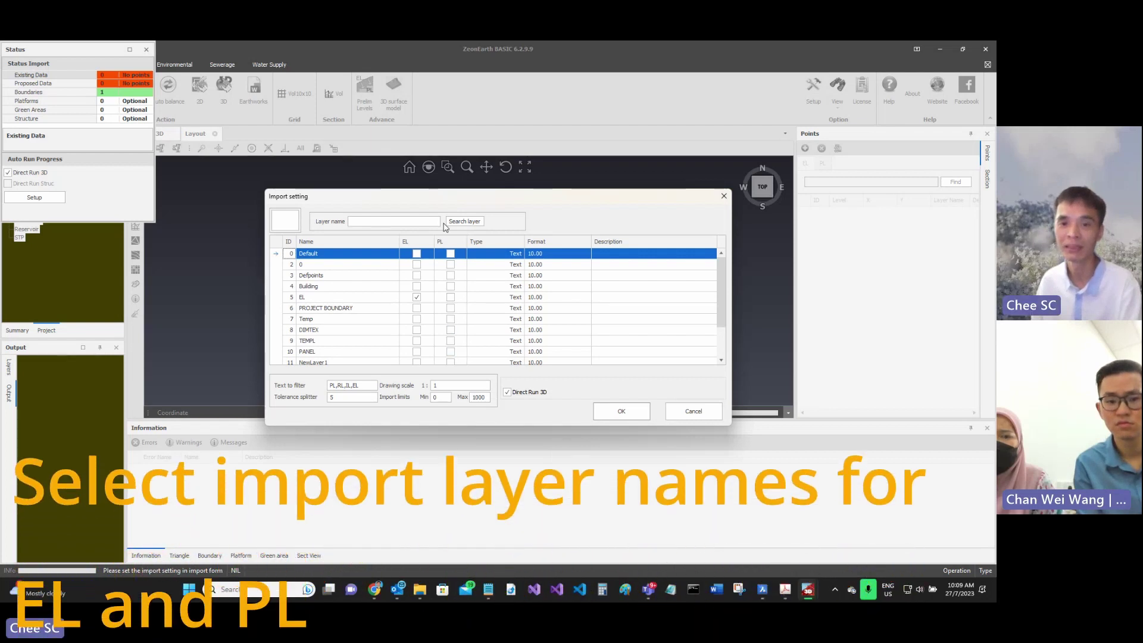
pyautogui.scroll(-2, 727, 326)
pyautogui.scroll(2, 727, 326)
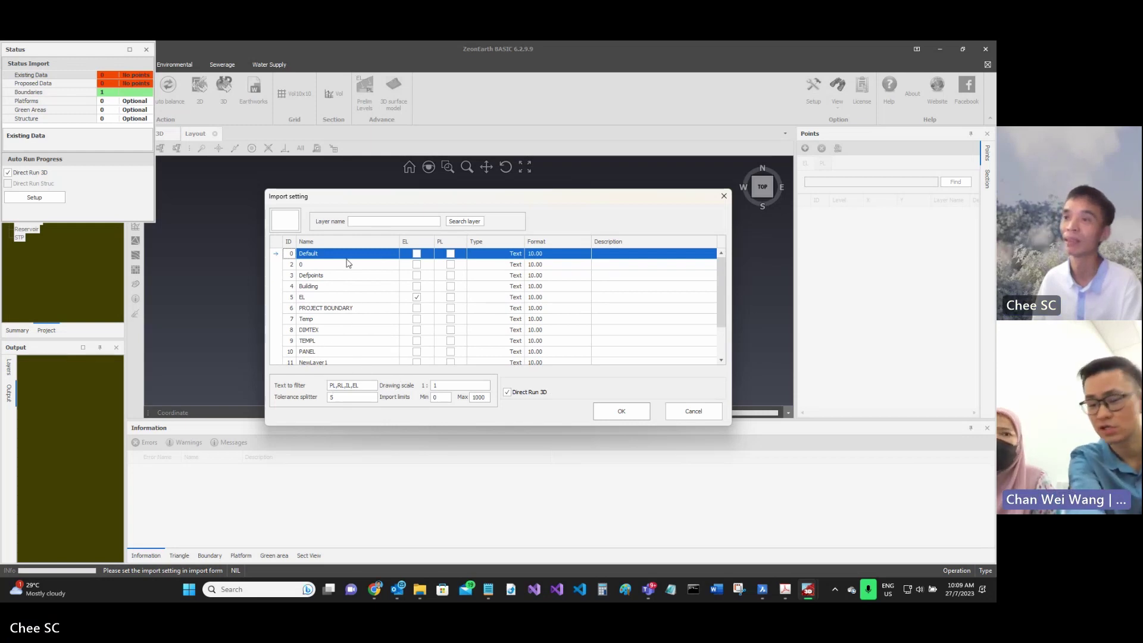
pyautogui.scroll(-2, 353, 286)
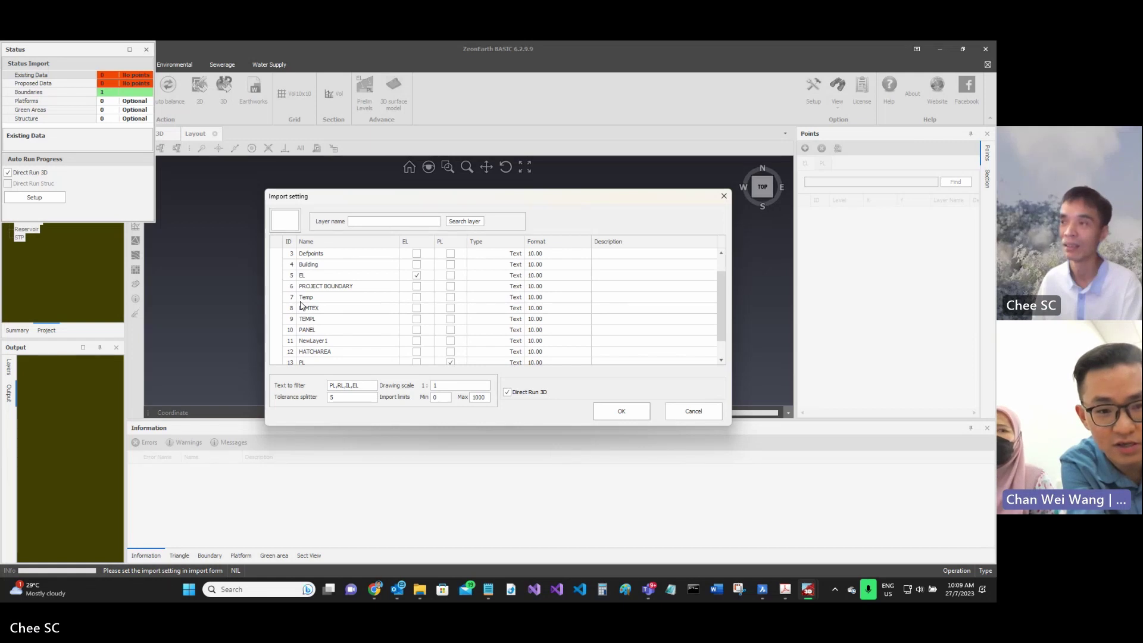
# Dismiss the import settings without importing the levels and close ZeonEarth.
pyautogui.click(722, 196)
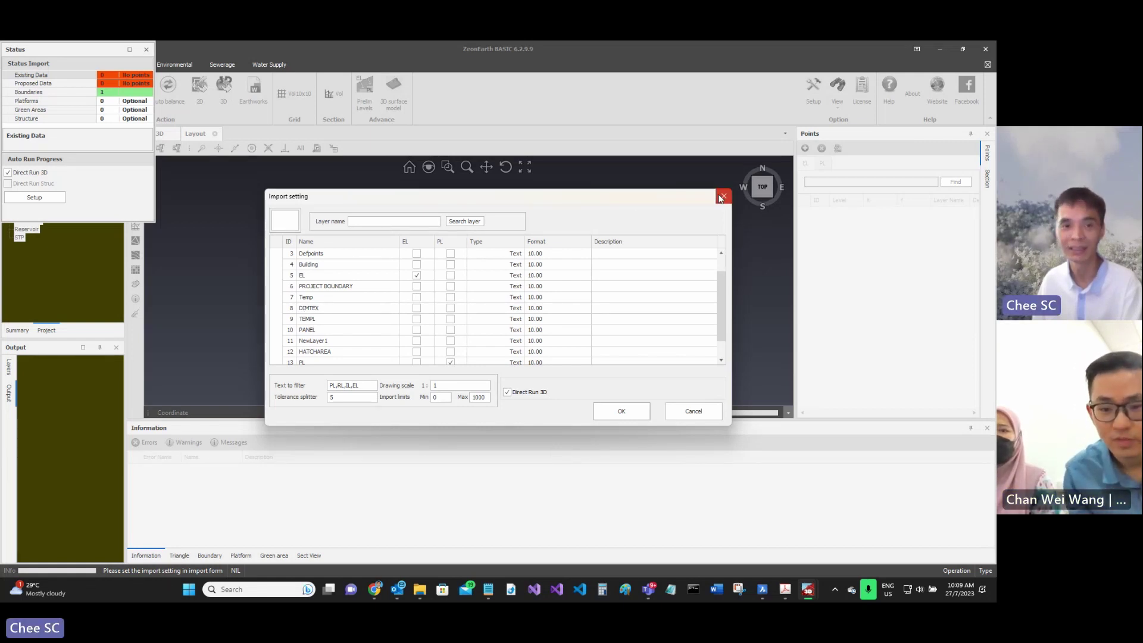
pyautogui.click(984, 52)
pyautogui.click(510, 353)
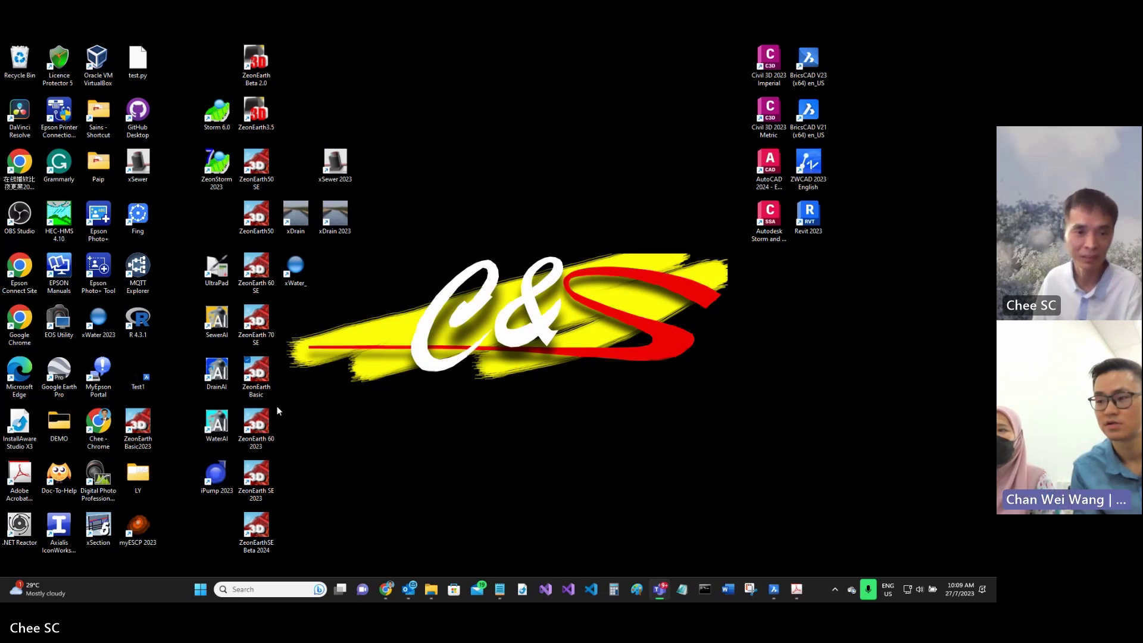
# Start ZeonEarth Basic again and choose to use it without registration.
pyautogui.doubleClick(251, 378)
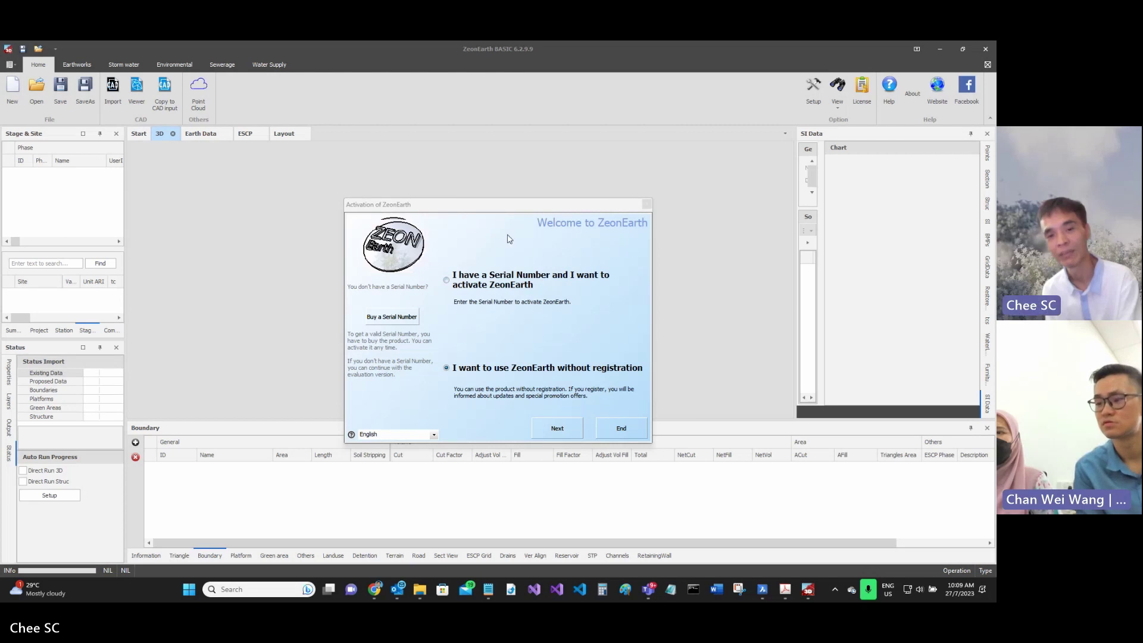
pyautogui.click(444, 283)
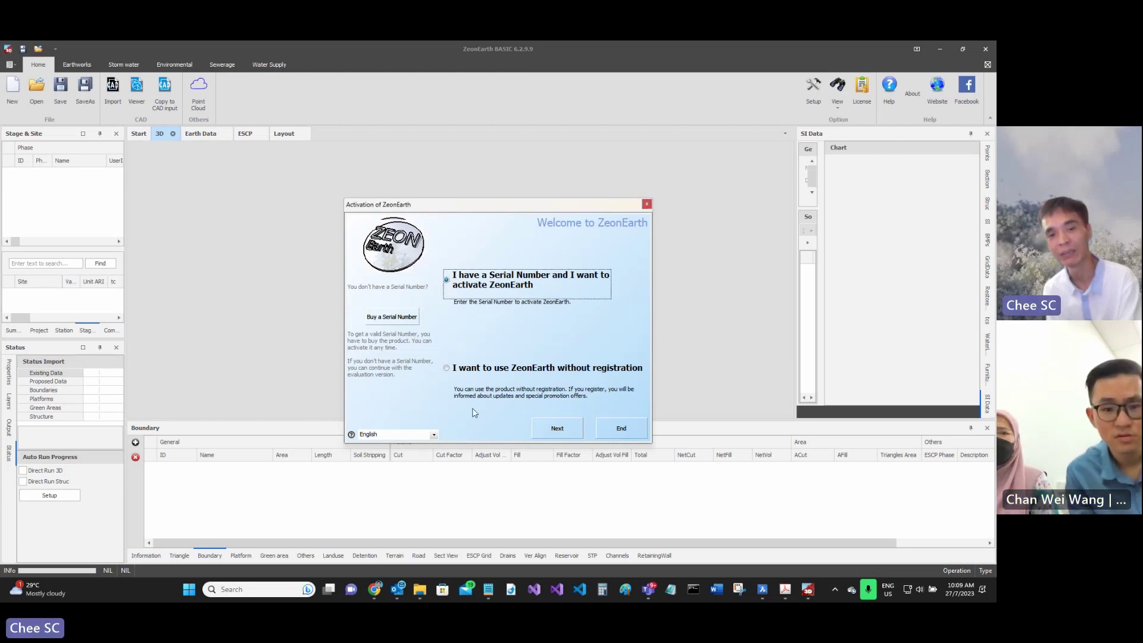
pyautogui.click(482, 368)
pyautogui.click(557, 431)
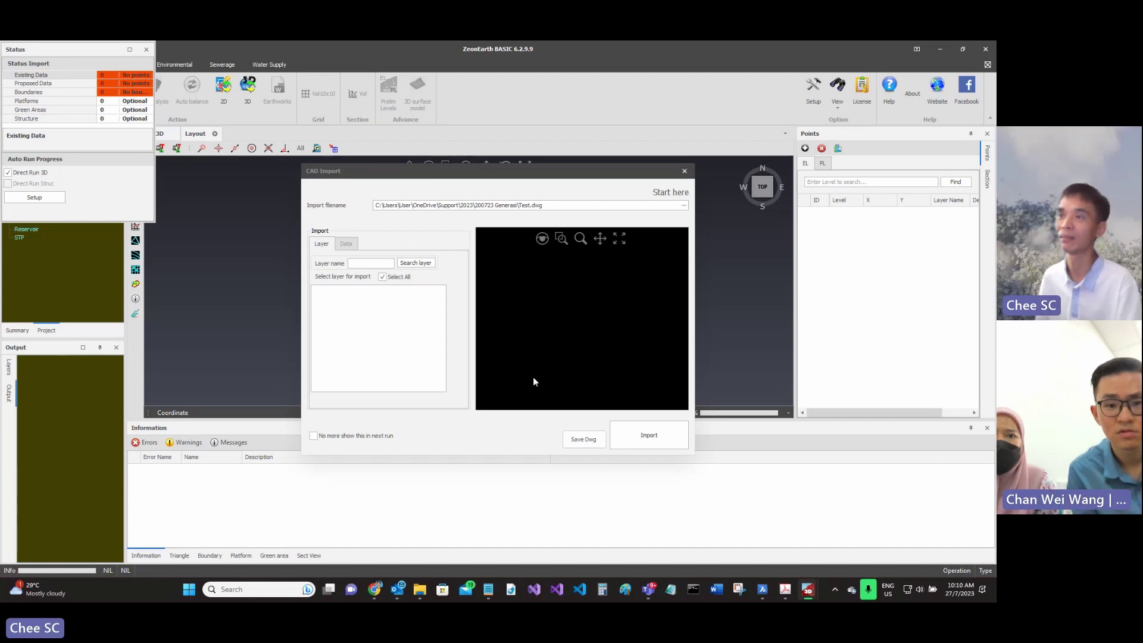
# Load Test.dwg from the 200723 Generasi folder as the drawing for the CAD import.
pyautogui.press('ctrl')
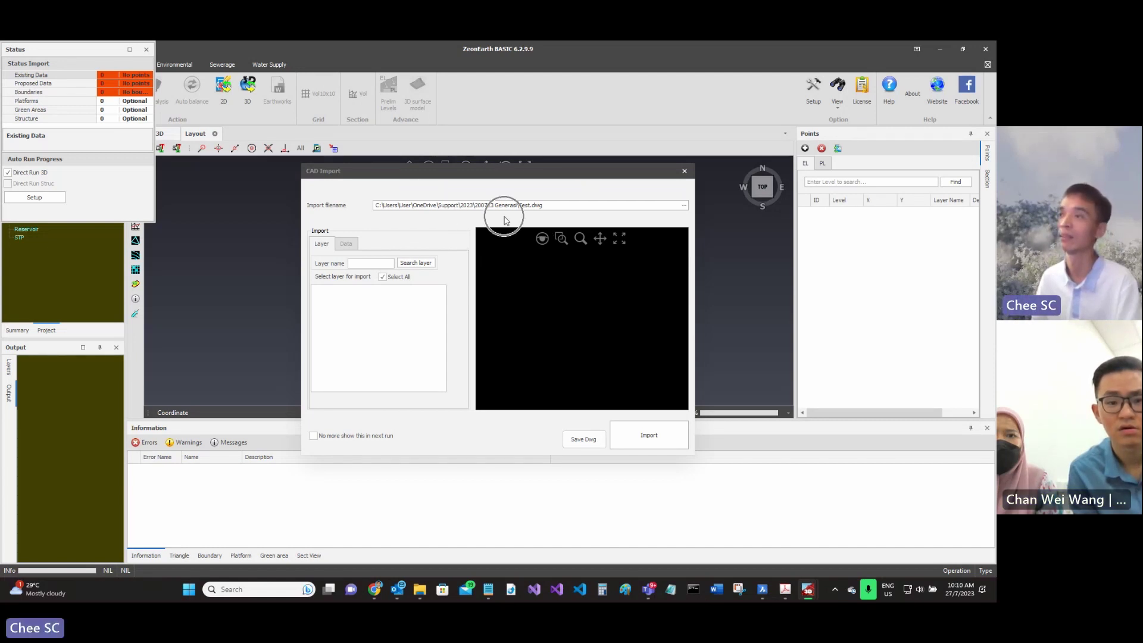
pyautogui.press('ctrl')
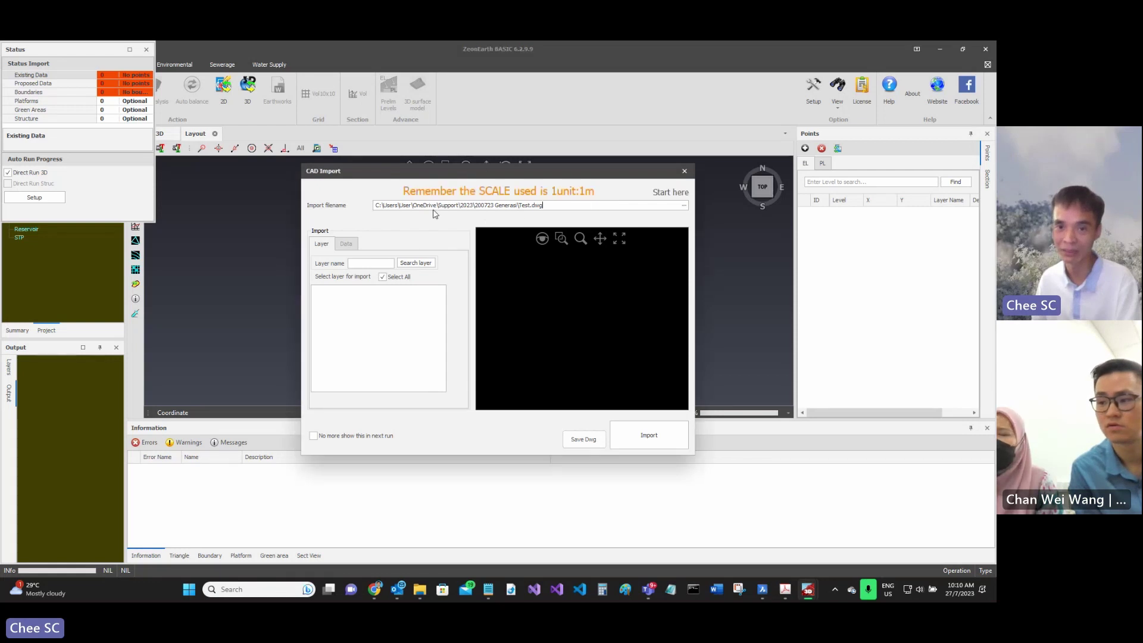
pyautogui.press('ctrl')
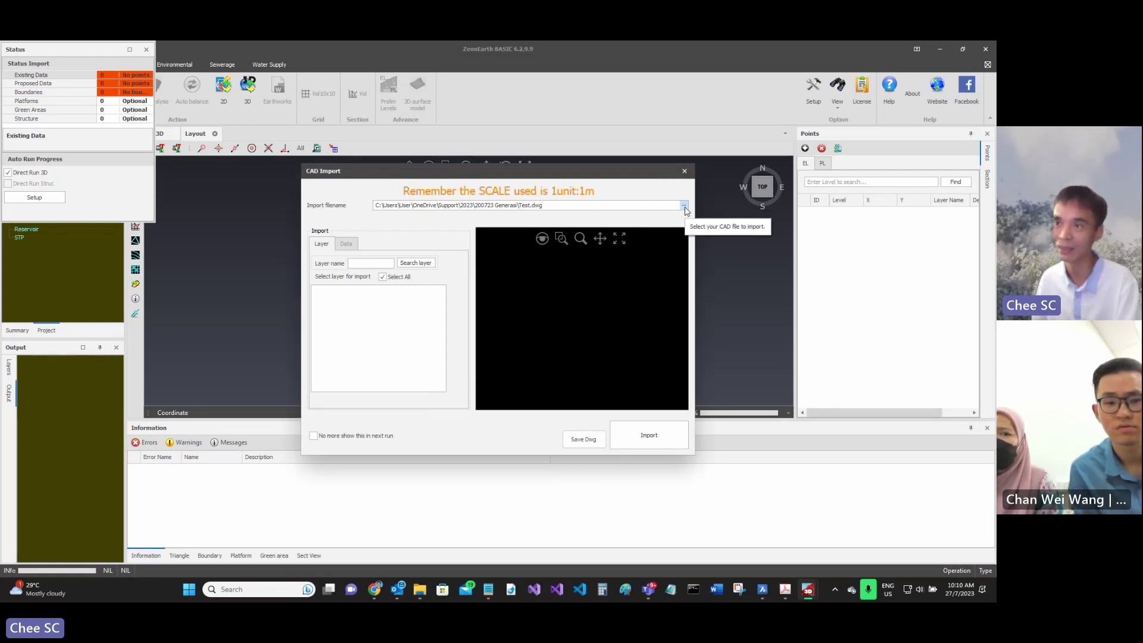
pyautogui.click(684, 206)
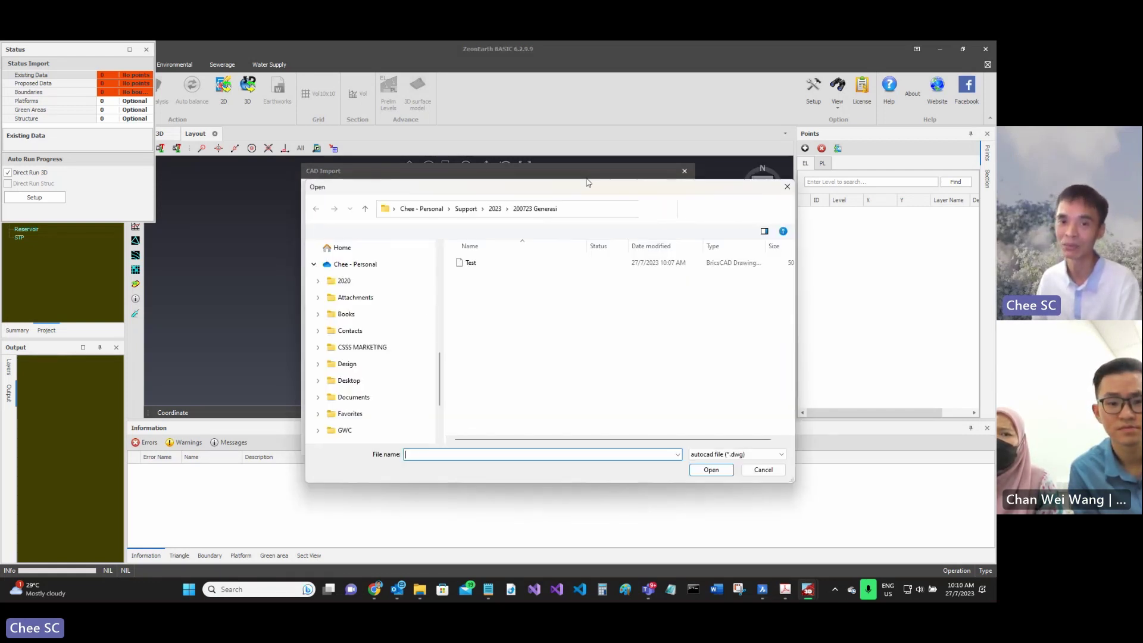
pyautogui.click(537, 257)
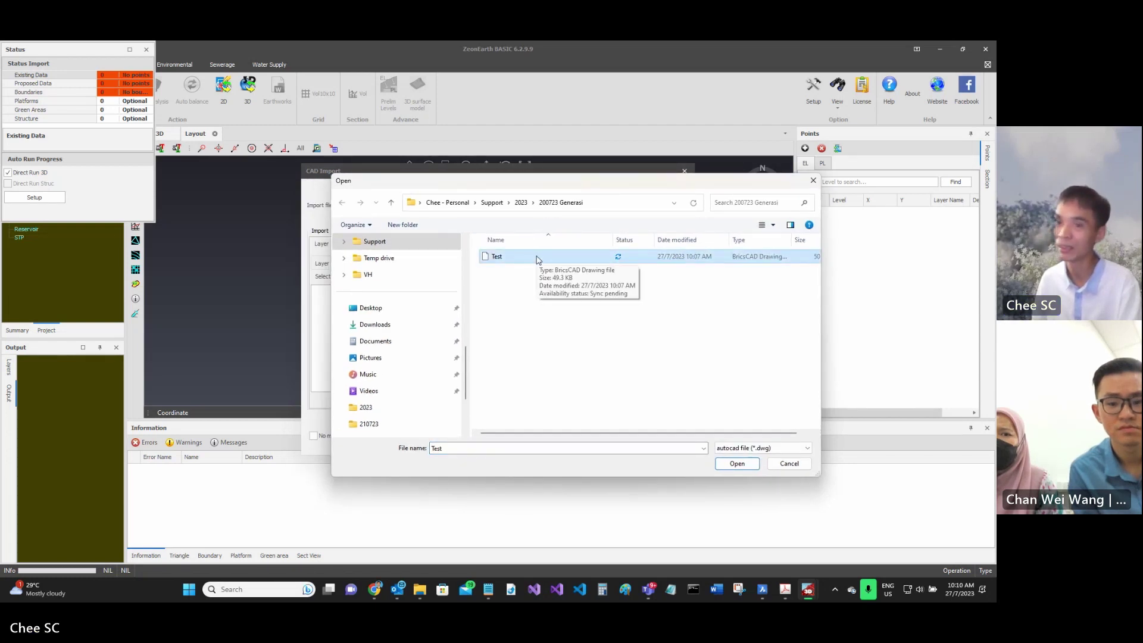
pyautogui.click(739, 464)
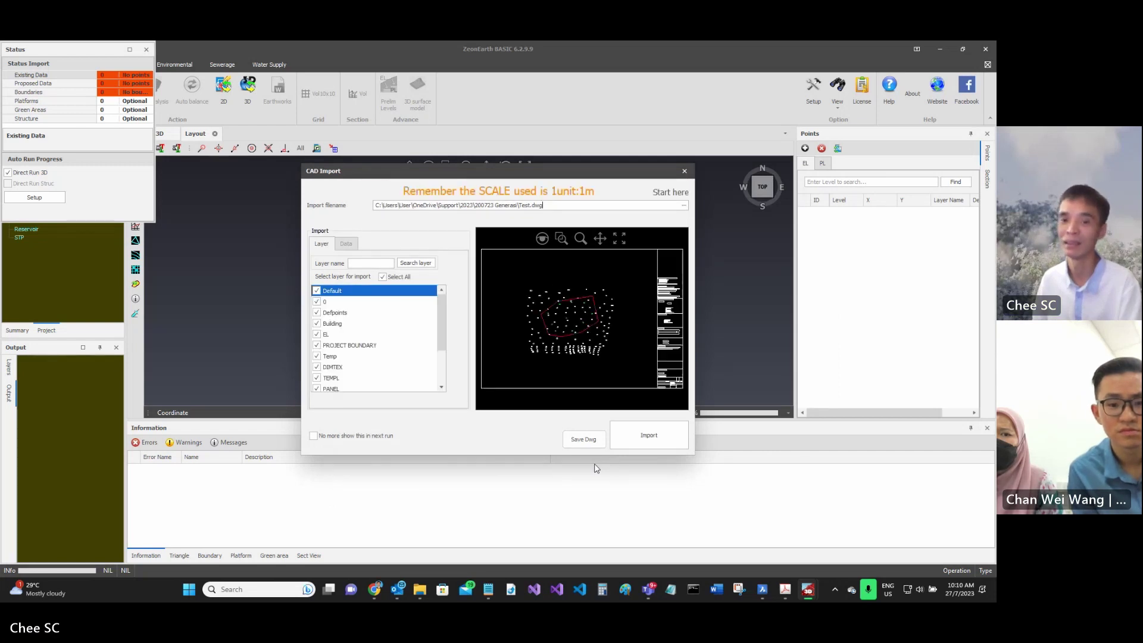
# Check the levels and boundary in the drawing preview, and start the import to bring up its layer settings.
pyautogui.scroll(3, 611, 359)
pyautogui.scroll(-5, 562, 311)
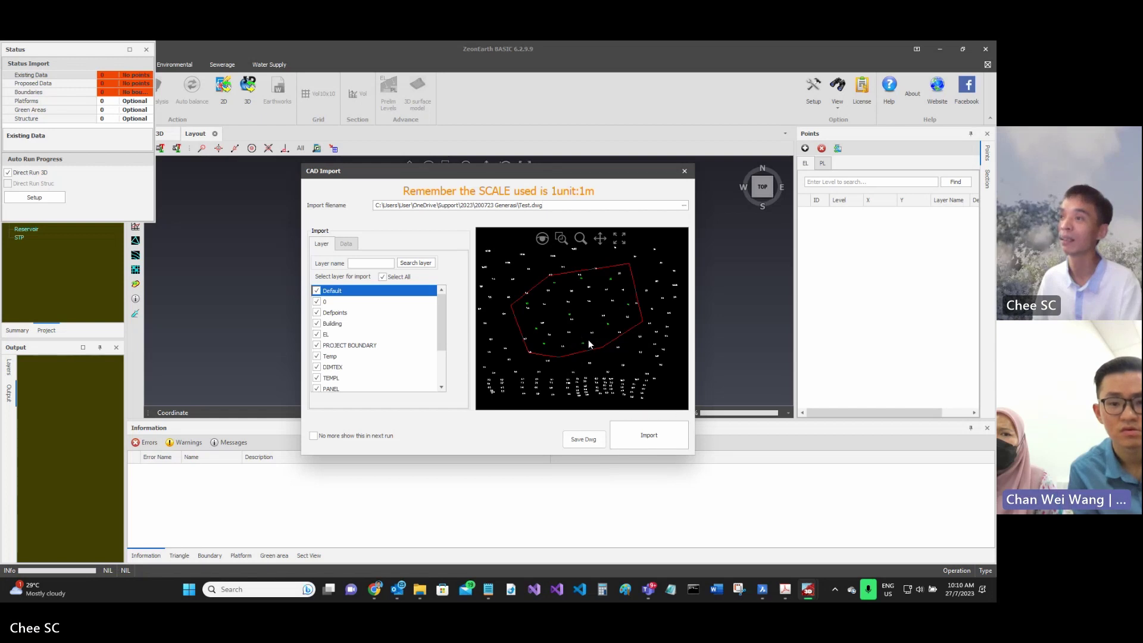
pyautogui.click(654, 445)
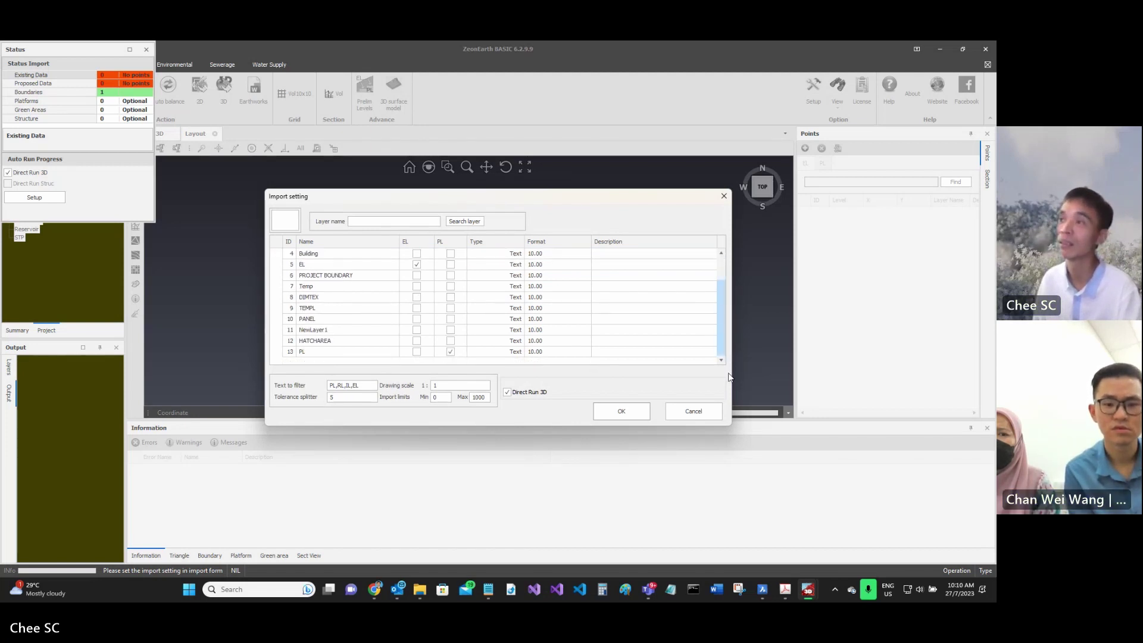
pyautogui.scroll(-2, 729, 305)
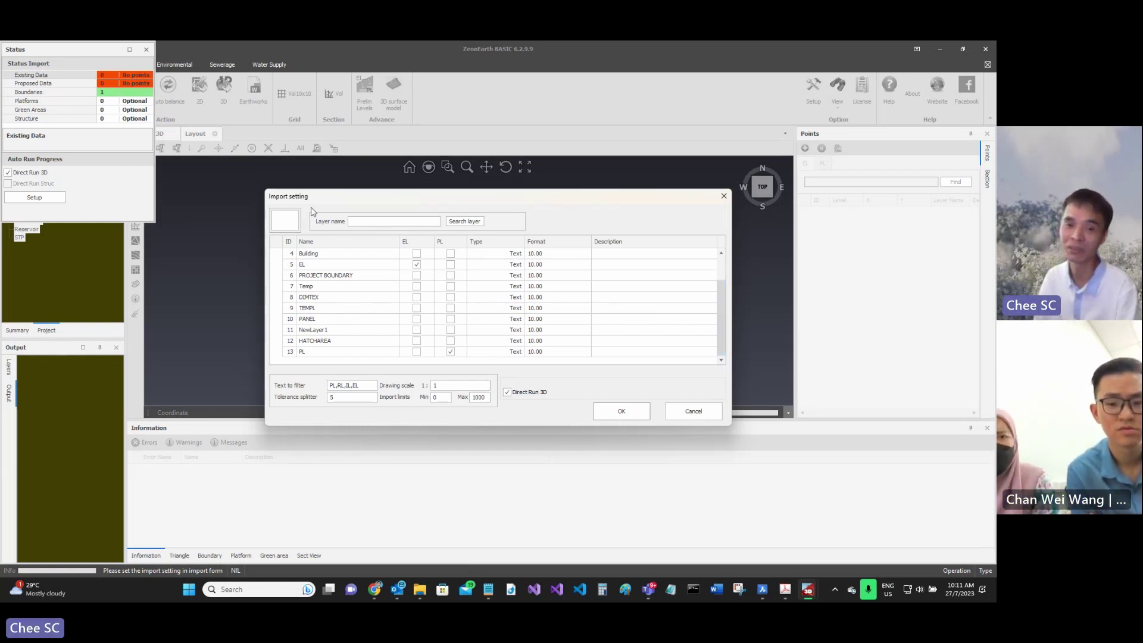
# Check that layer EL is assigned to EL and layer PL to PL in the import settings.
pyautogui.moveTo(715, 344); pyautogui.dragTo(718, 281)
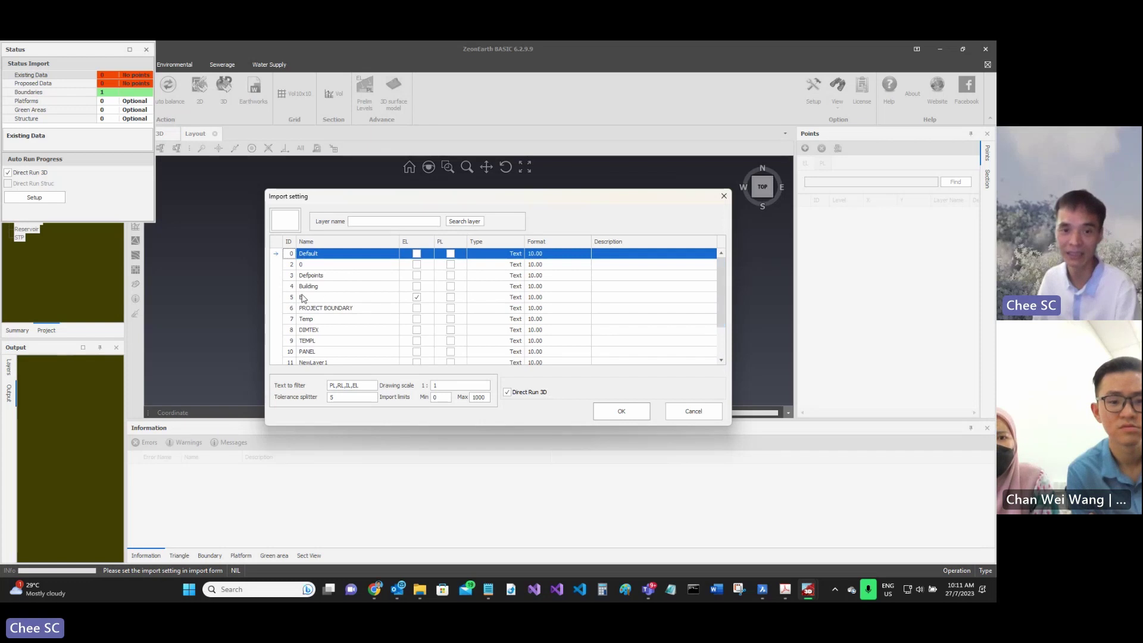
pyautogui.click(417, 298)
pyautogui.click(417, 298)
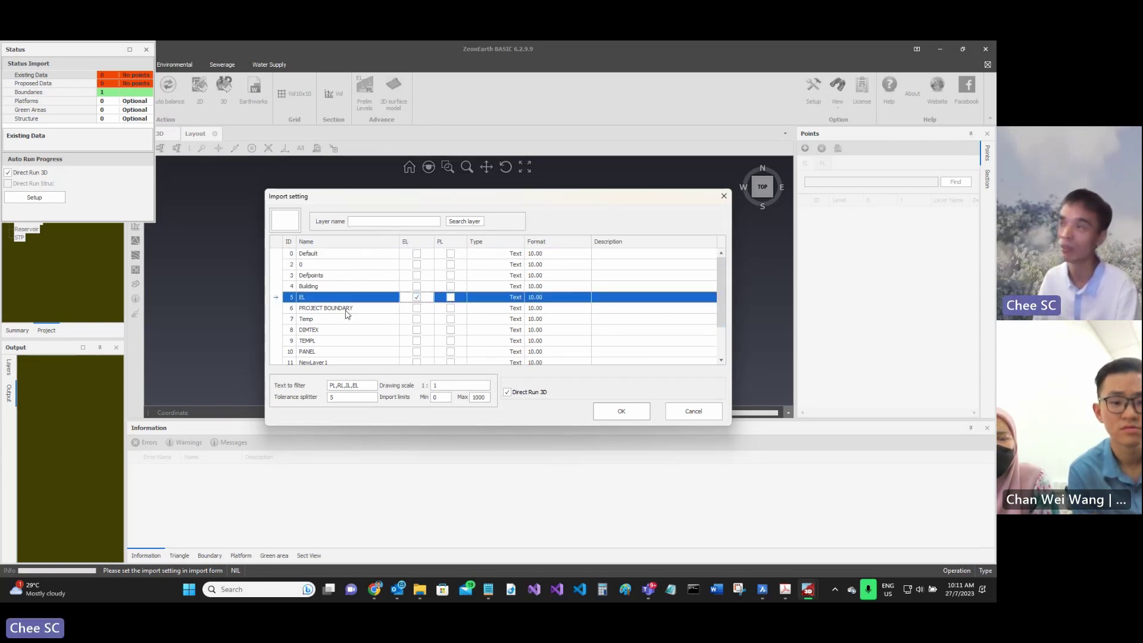
pyautogui.click(418, 287)
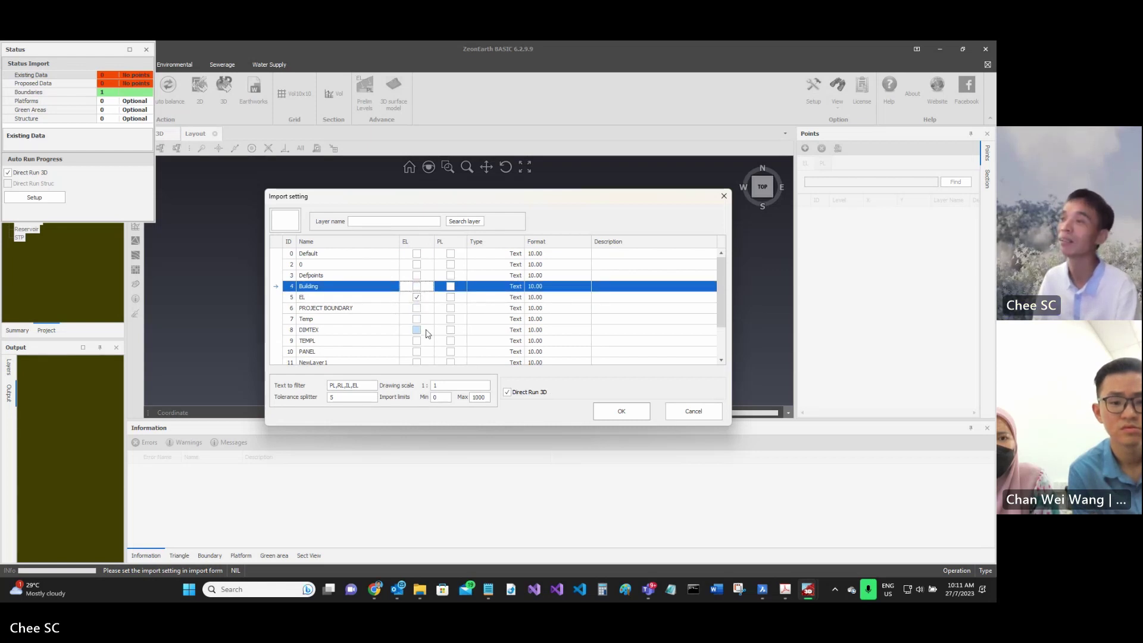
pyautogui.scroll(-1, 412, 326)
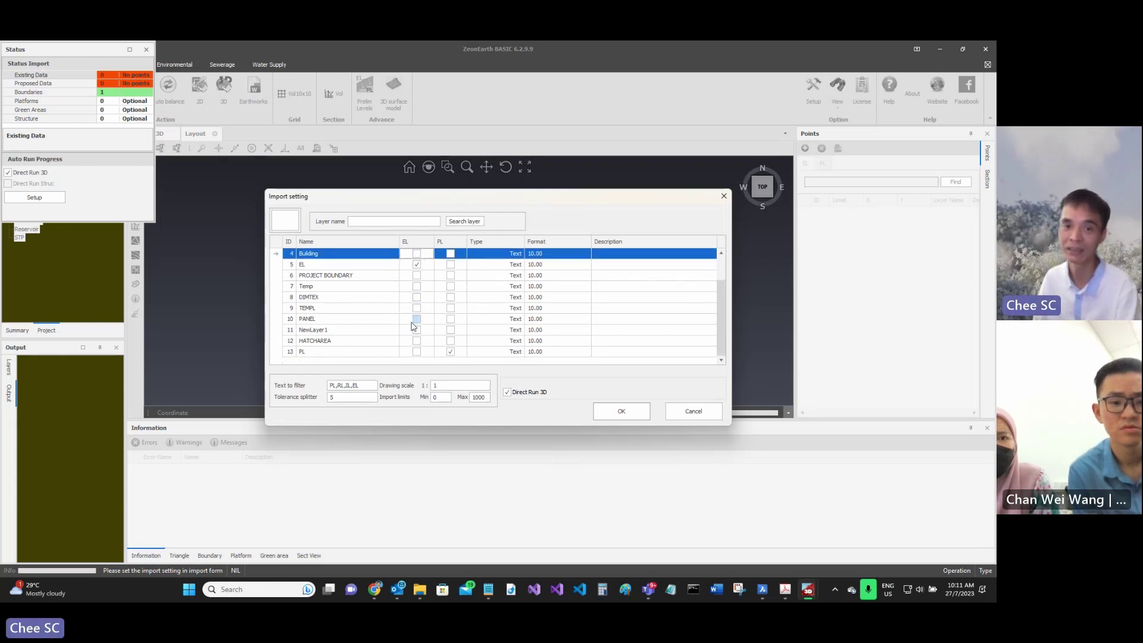
pyautogui.click(450, 352)
pyautogui.click(451, 352)
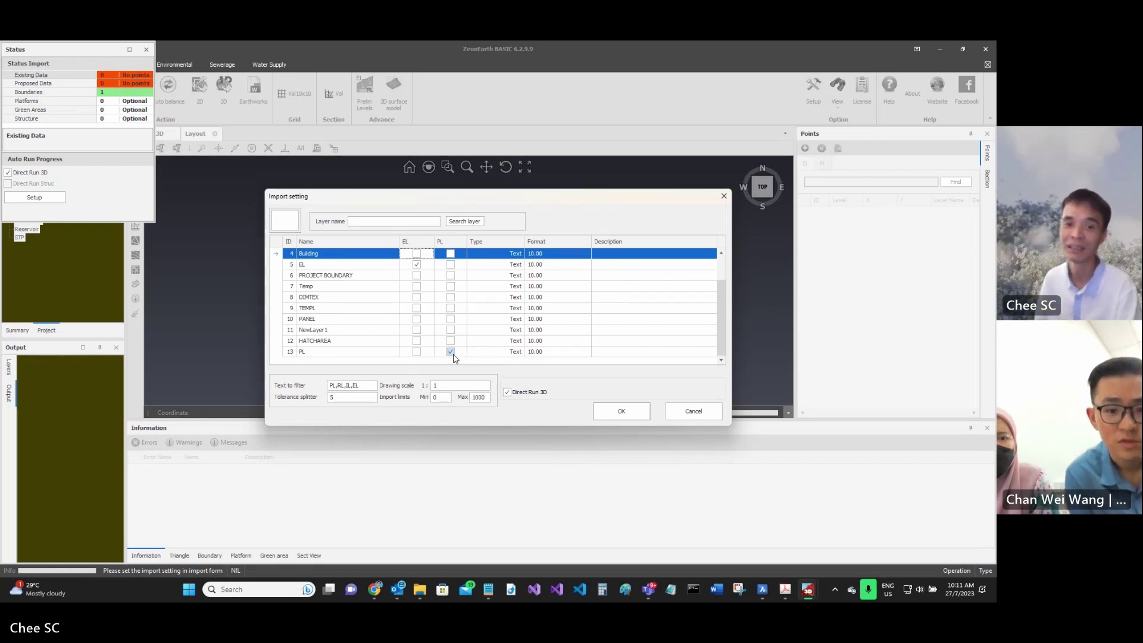
pyautogui.click(342, 353)
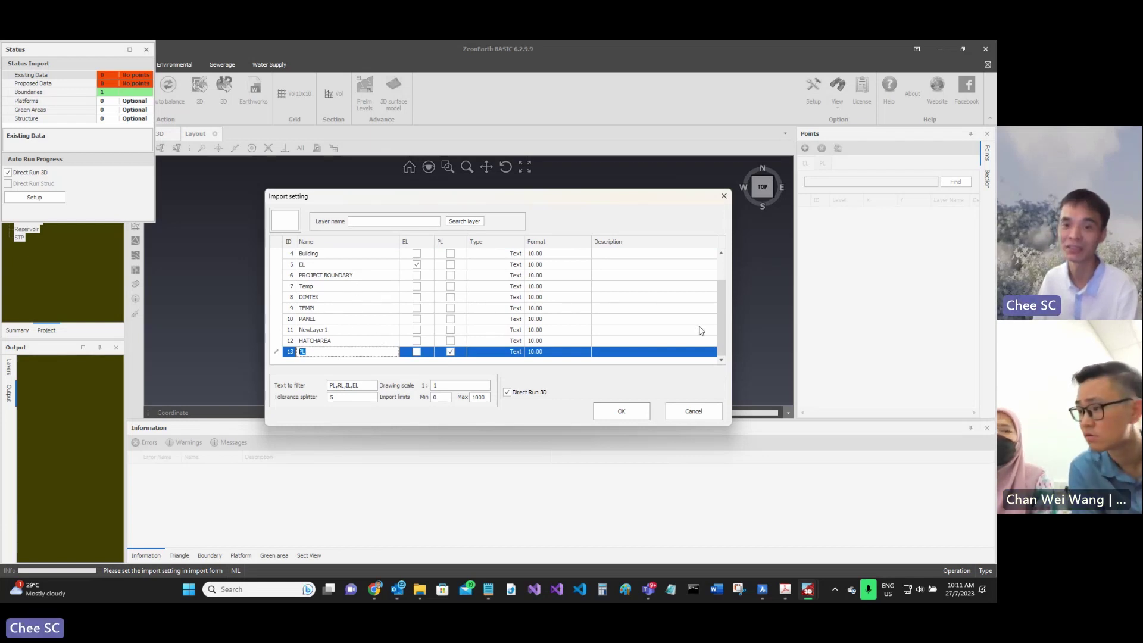
pyautogui.click(721, 351)
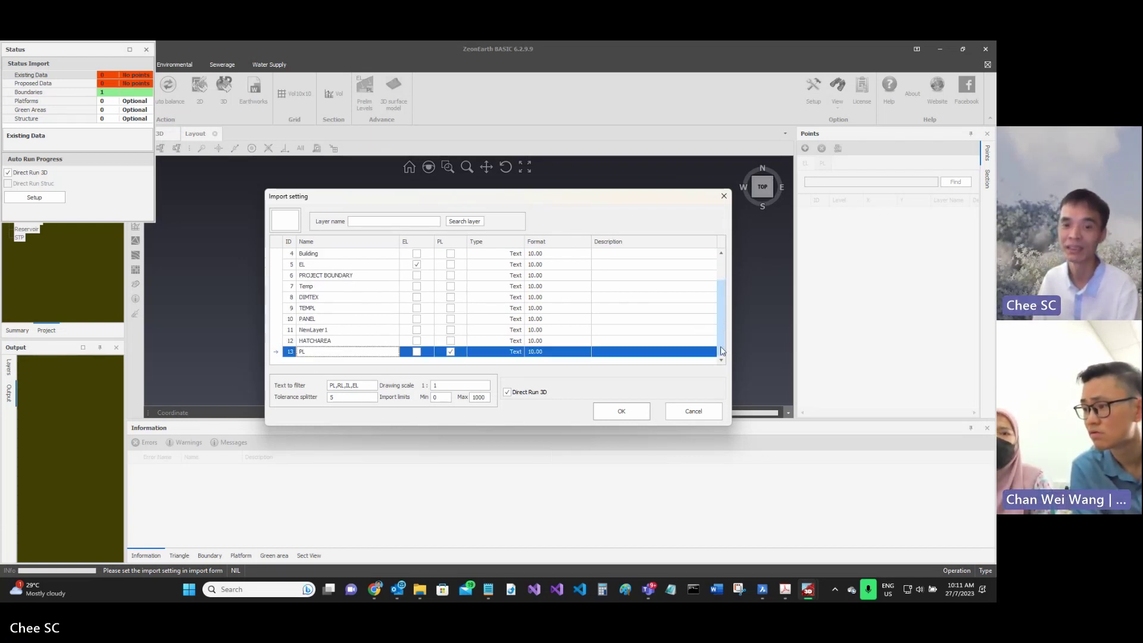
# Set the maximum import level limit to 150 and run the import with direct 3D generation.
pyautogui.doubleClick(478, 397)
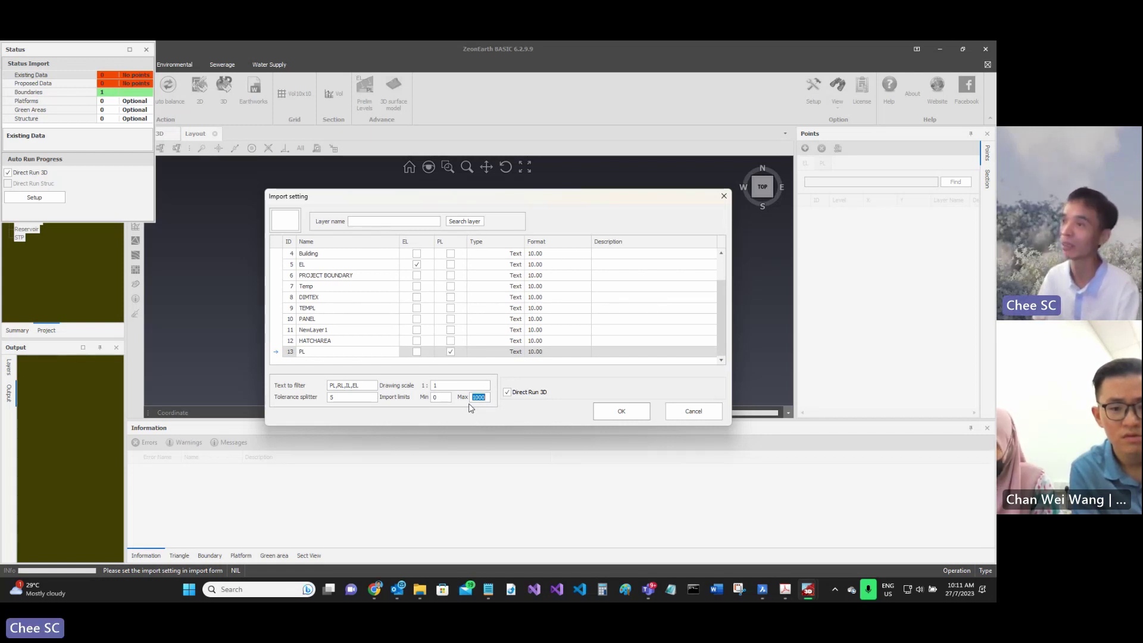
pyautogui.write('150')
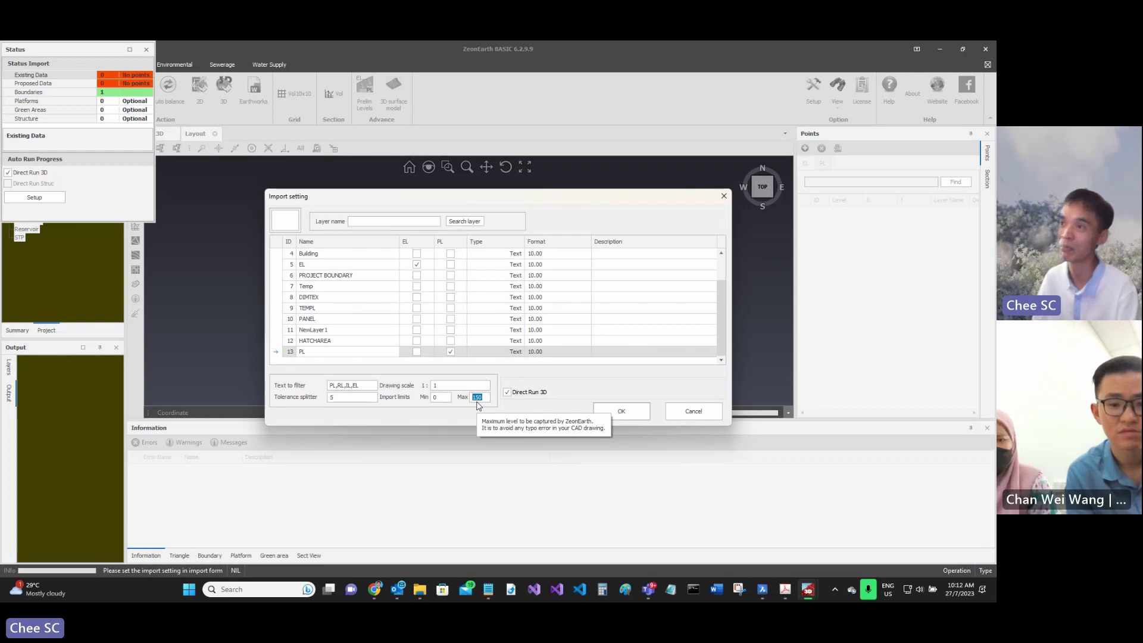
pyautogui.click(621, 412)
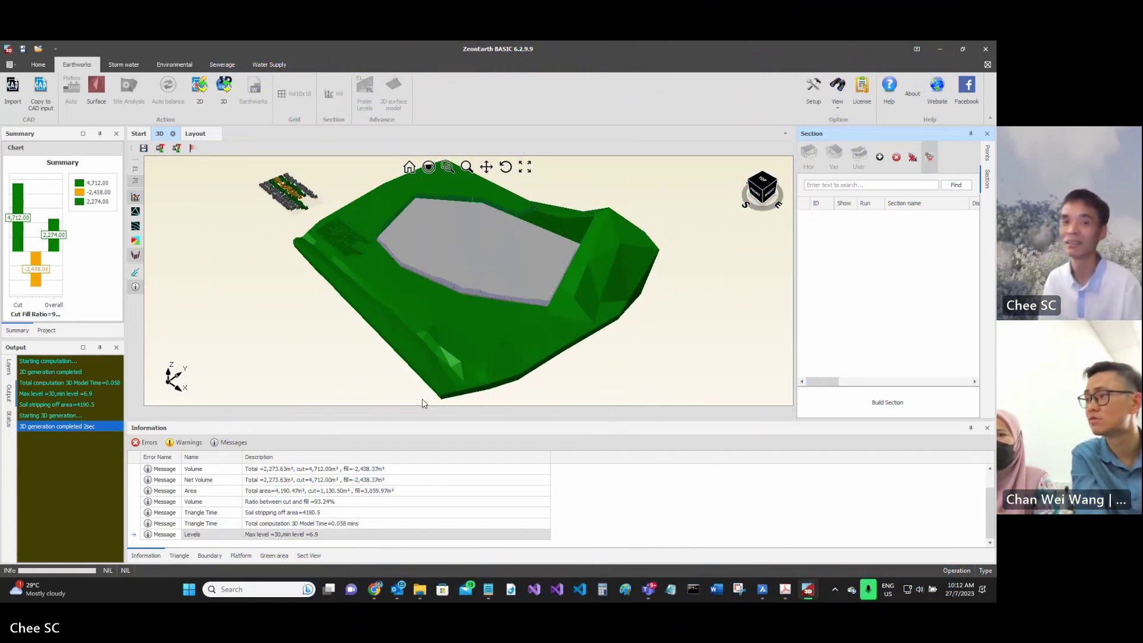
# Show the existing ground surface in the 3D model and hide the proposed surface to compare the two.
pyautogui.moveTo(58, 228)
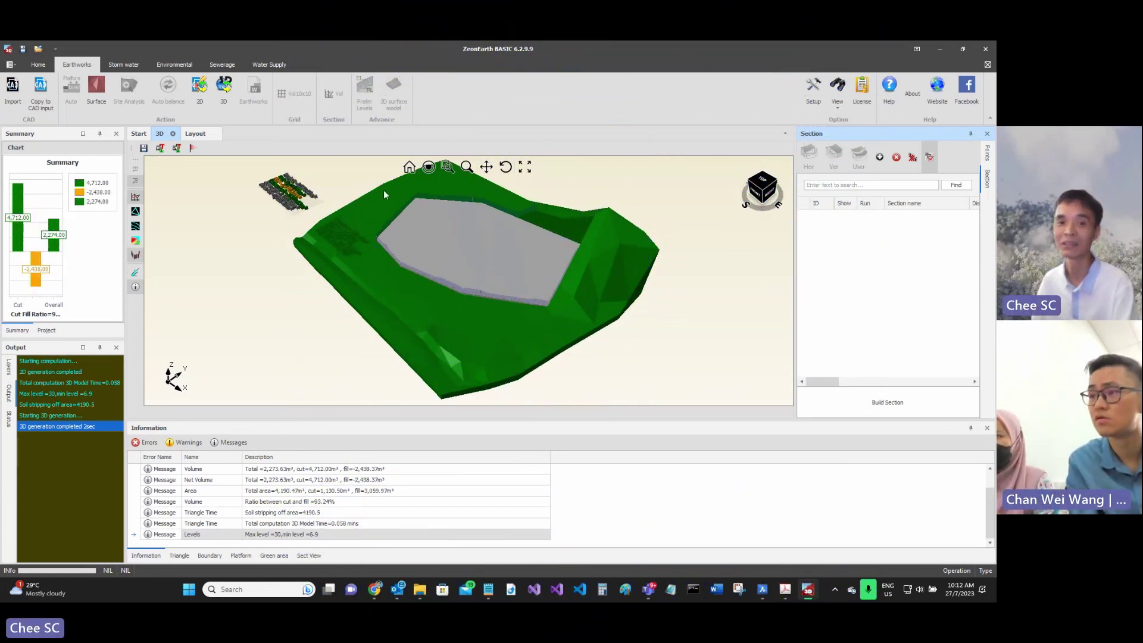
pyautogui.click(505, 167)
pyautogui.moveTo(497, 238); pyautogui.dragTo(460, 263)
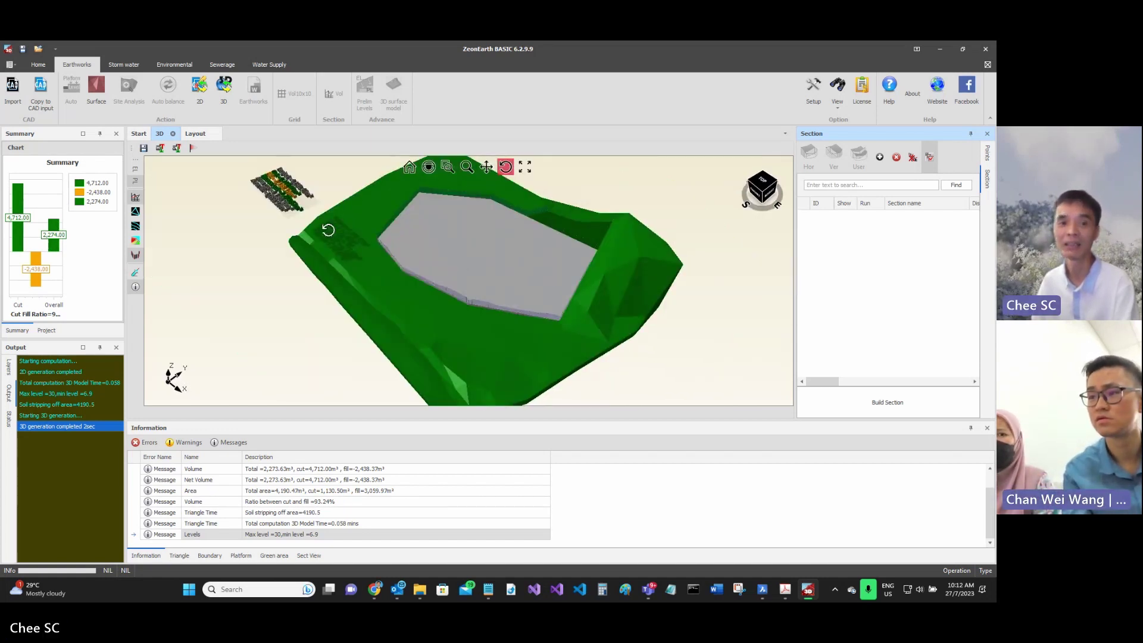
pyautogui.click(137, 173)
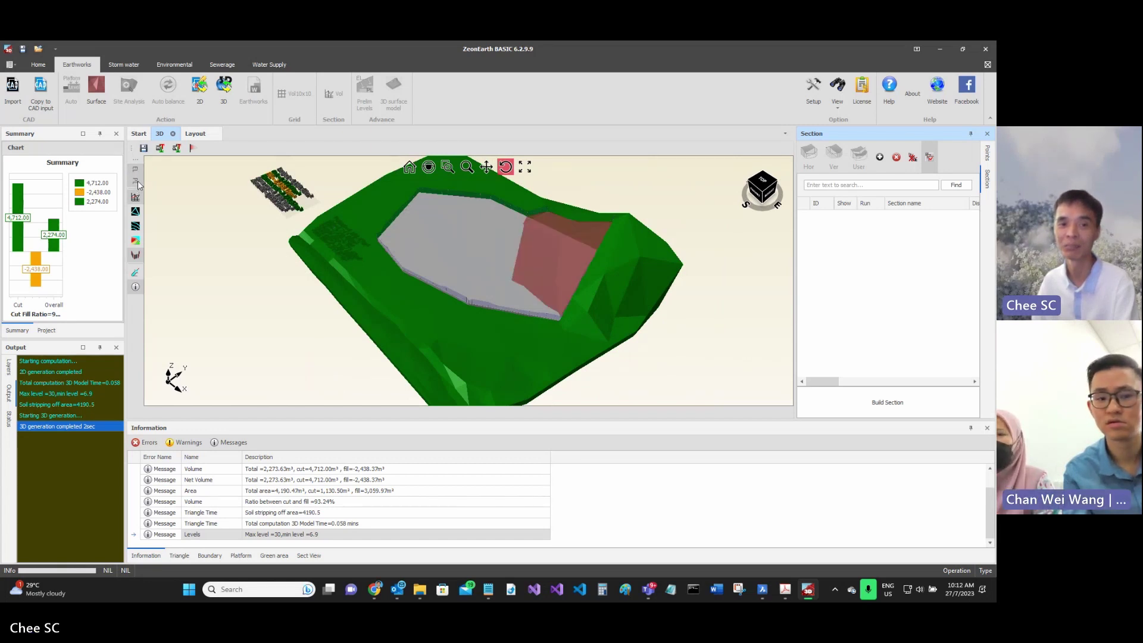
pyautogui.click(137, 182)
pyautogui.click(137, 170)
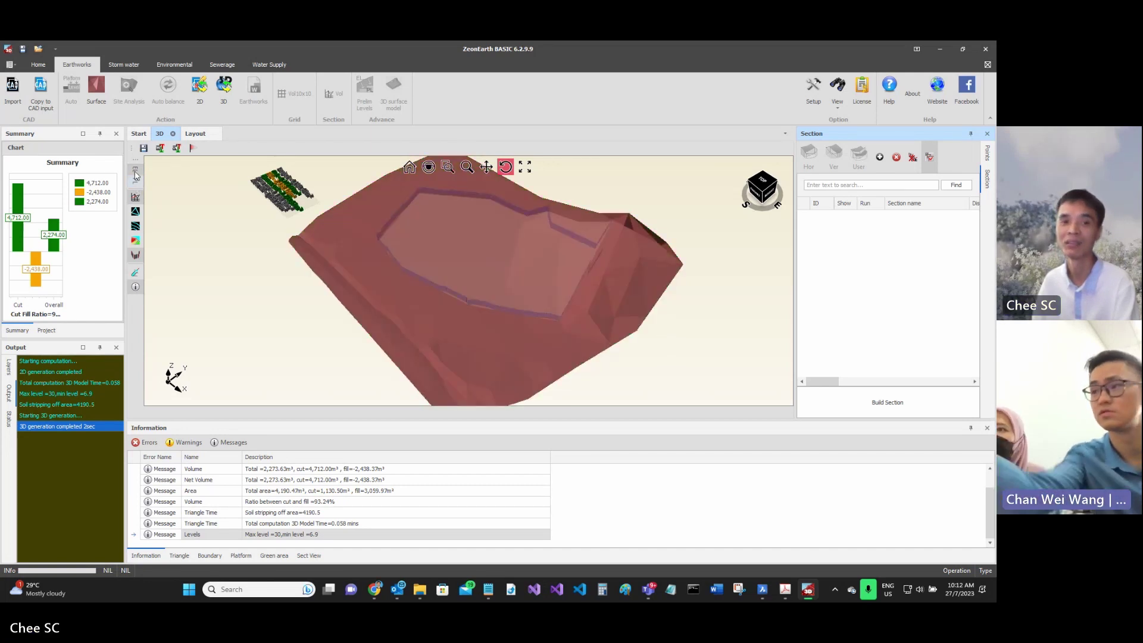
pyautogui.click(137, 183)
pyautogui.click(136, 179)
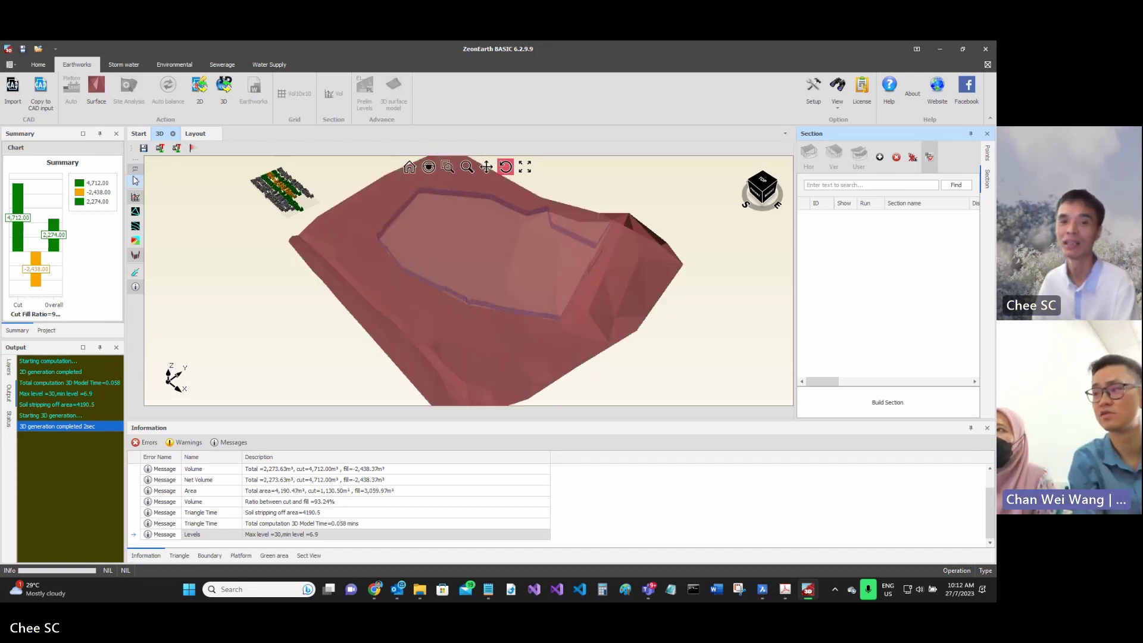
# Display contour lines on the existing ground surface, toggling them to compare the model with and without contours.
pyautogui.click(135, 229)
pyautogui.moveTo(331, 250)
pyautogui.mouseDown()
pyautogui.moveTo(314, 238)
pyautogui.moveTo(334, 247)
pyautogui.mouseUp()
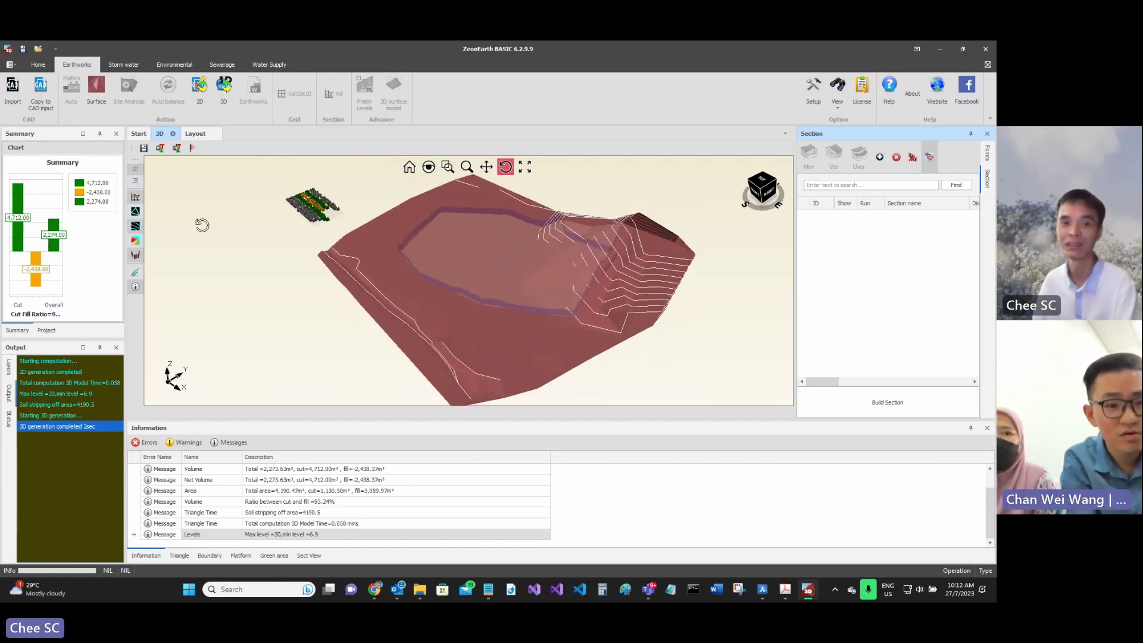
pyautogui.click(136, 227)
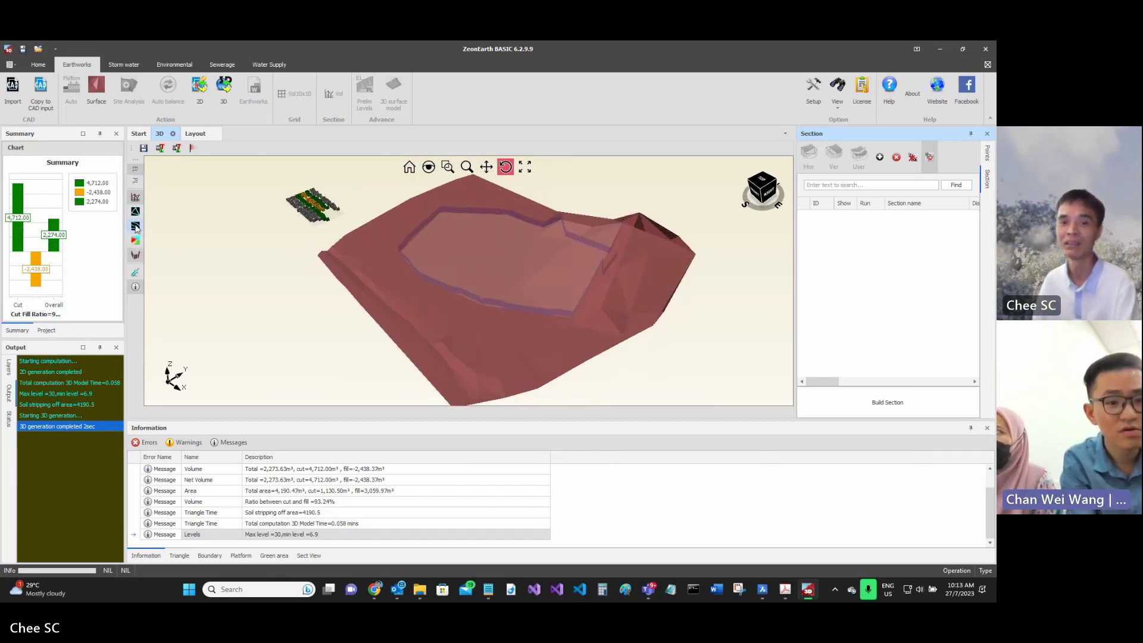
pyautogui.click(136, 226)
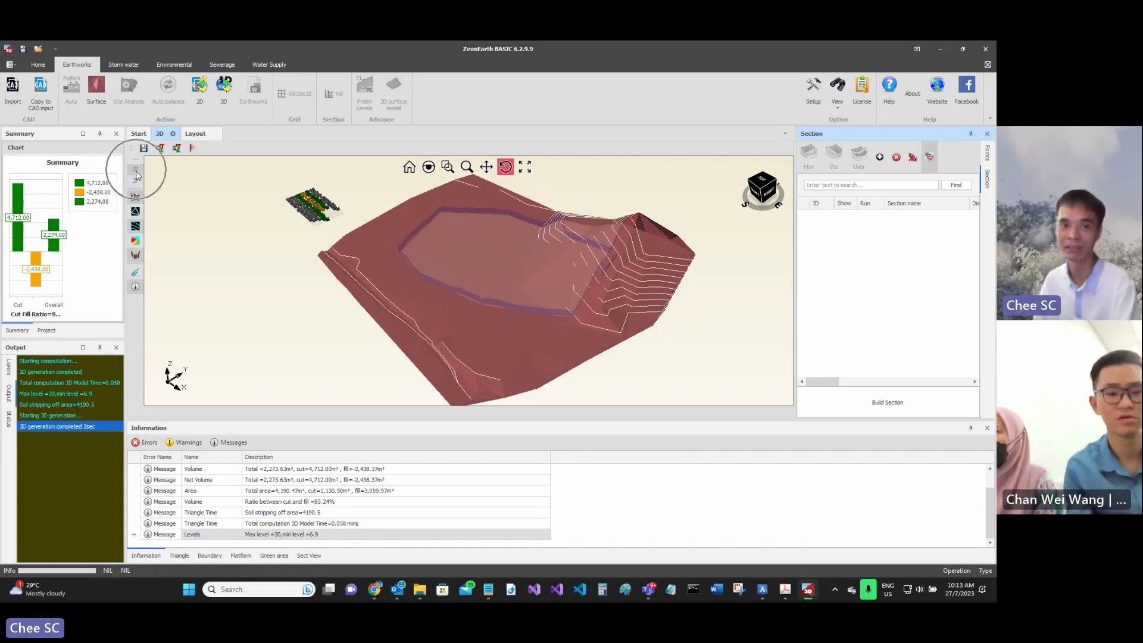
# Show the proposed earthwork surface again and hide the existing ground so only the proposed model is displayed.
pyautogui.click(138, 186)
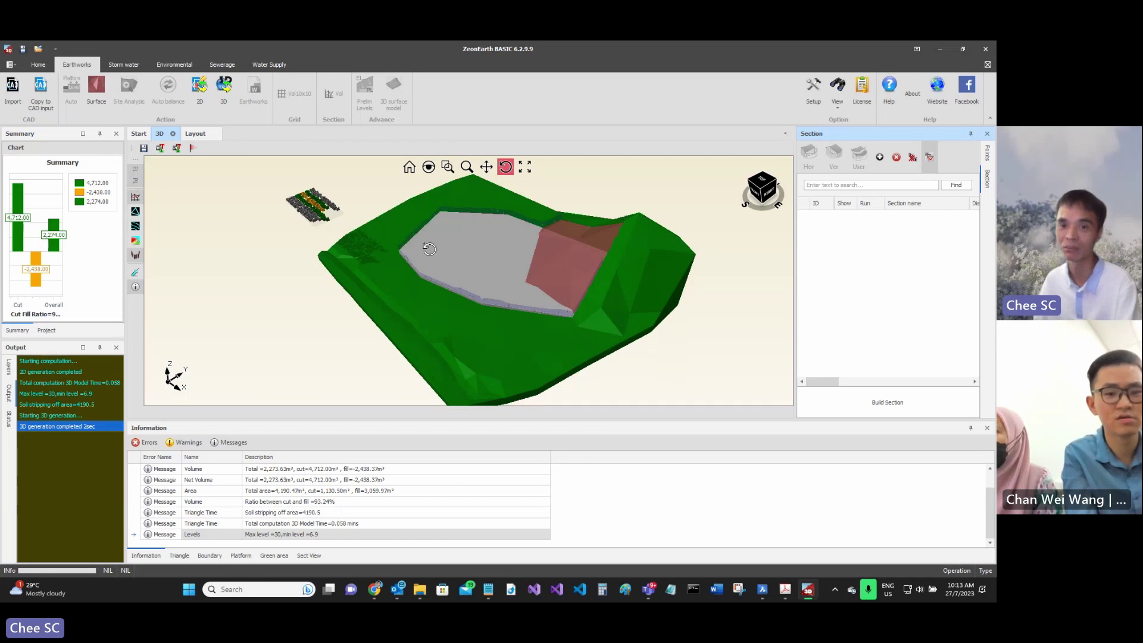
pyautogui.moveTo(430, 249); pyautogui.dragTo(485, 250)
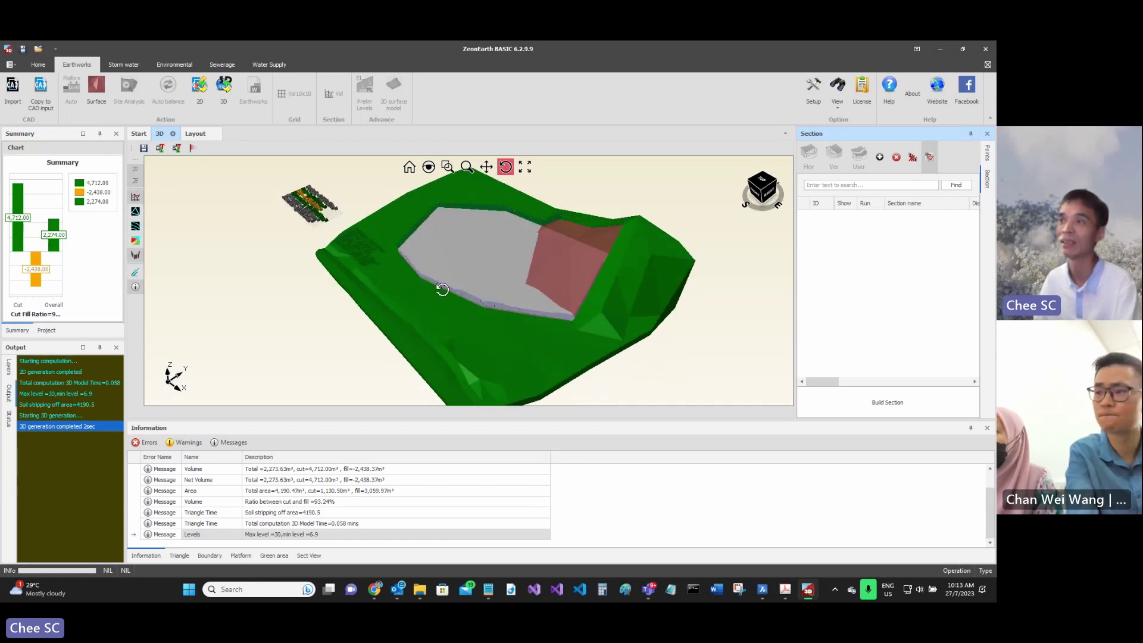
pyautogui.click(135, 170)
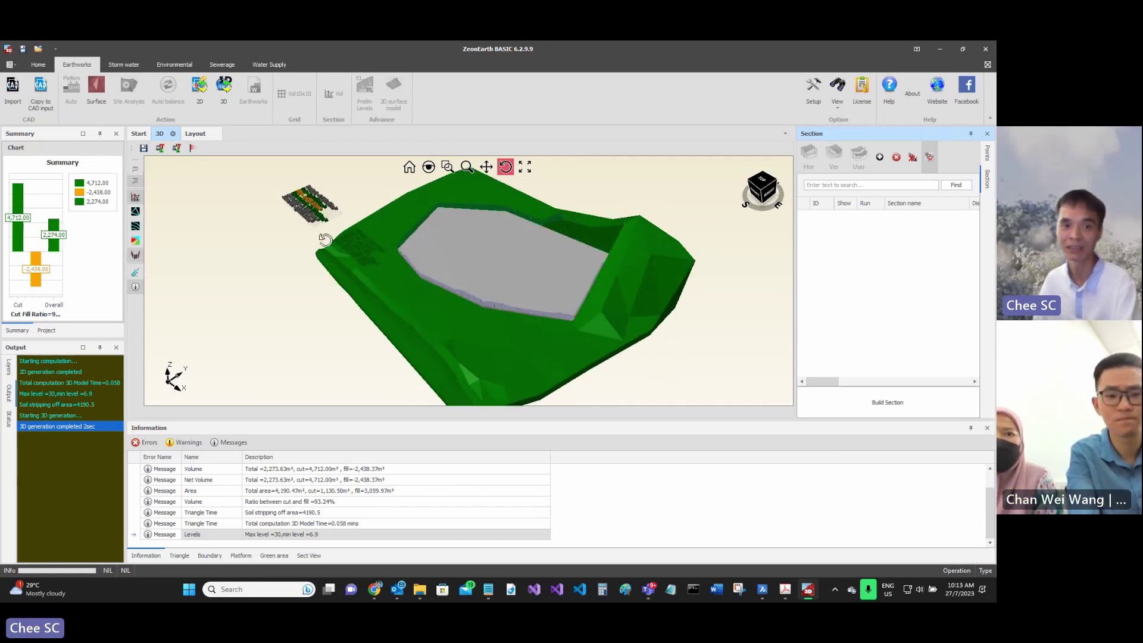
pyautogui.moveTo(326, 239); pyautogui.dragTo(484, 285)
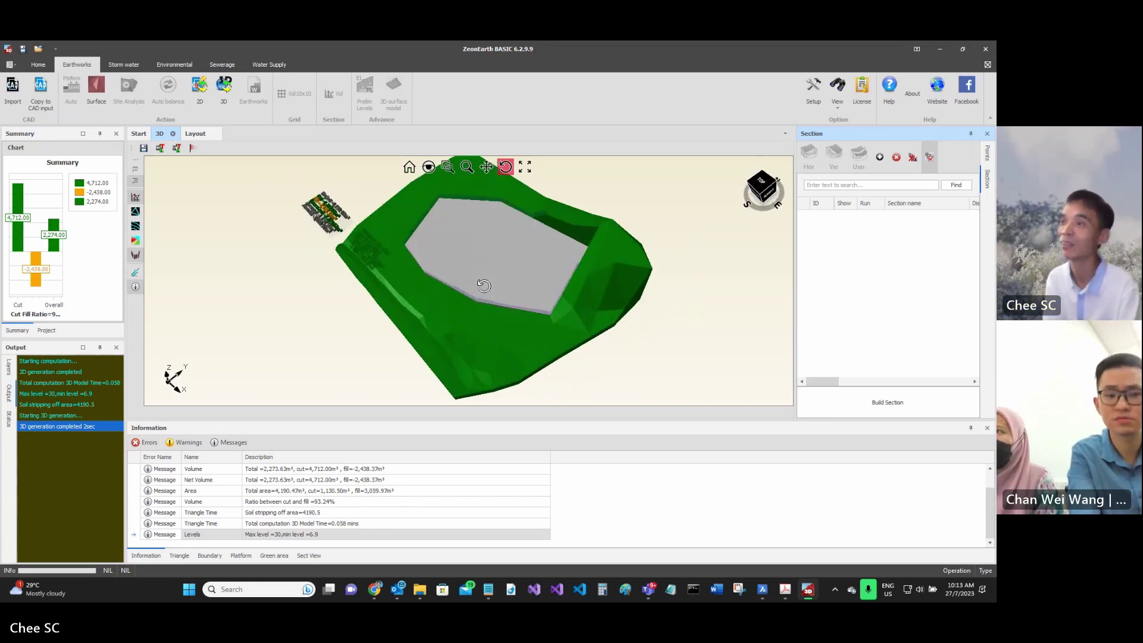
# Display the triangulation mesh on the proposed model and examine the platform and the earthwork quantity text up close.
pyautogui.click(135, 213)
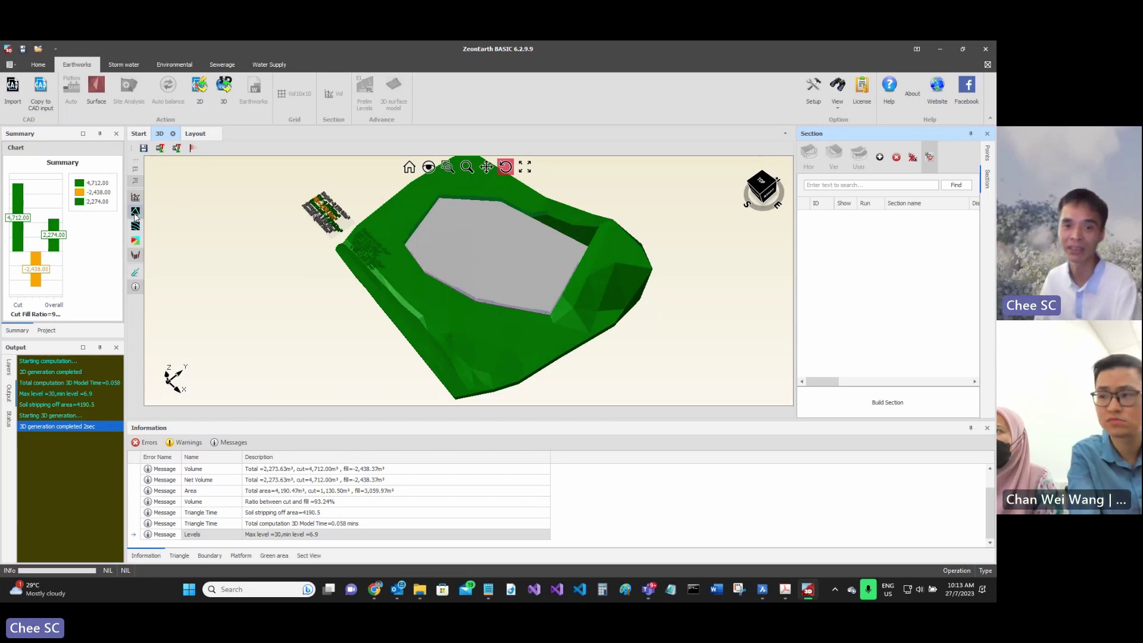
pyautogui.scroll(5, 528, 246)
pyautogui.moveTo(512, 262); pyautogui.dragTo(528, 246)
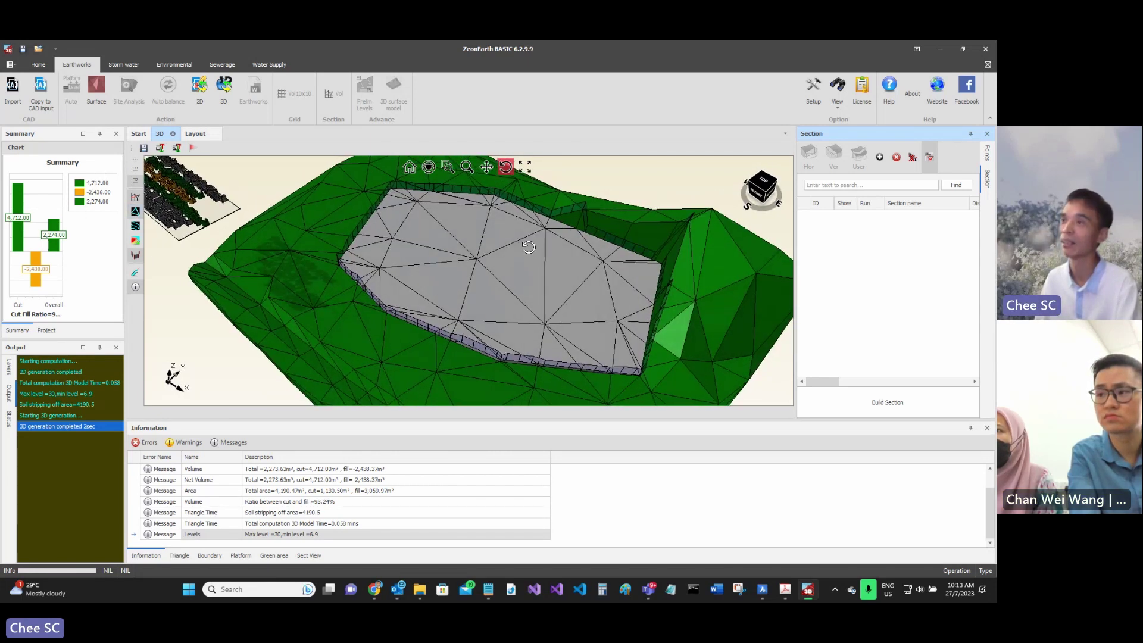
pyautogui.click(606, 261)
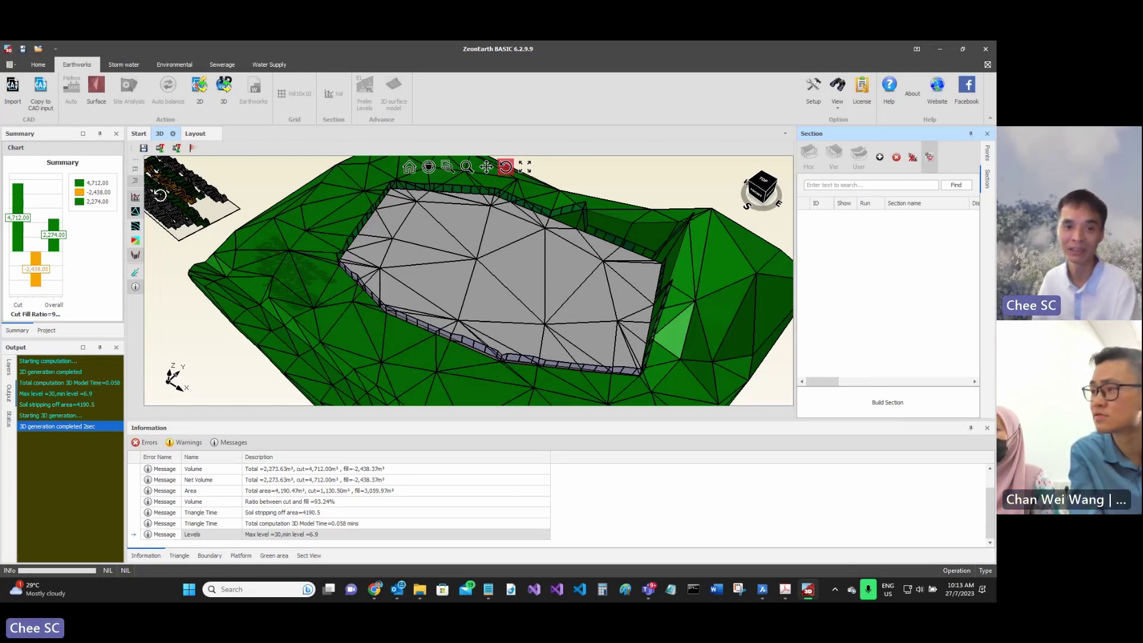
pyautogui.scroll(-3, 327, 288)
pyautogui.scroll(5, 301, 319)
pyautogui.moveTo(301, 319); pyautogui.dragTo(322, 304)
pyautogui.scroll(-3, 274, 356)
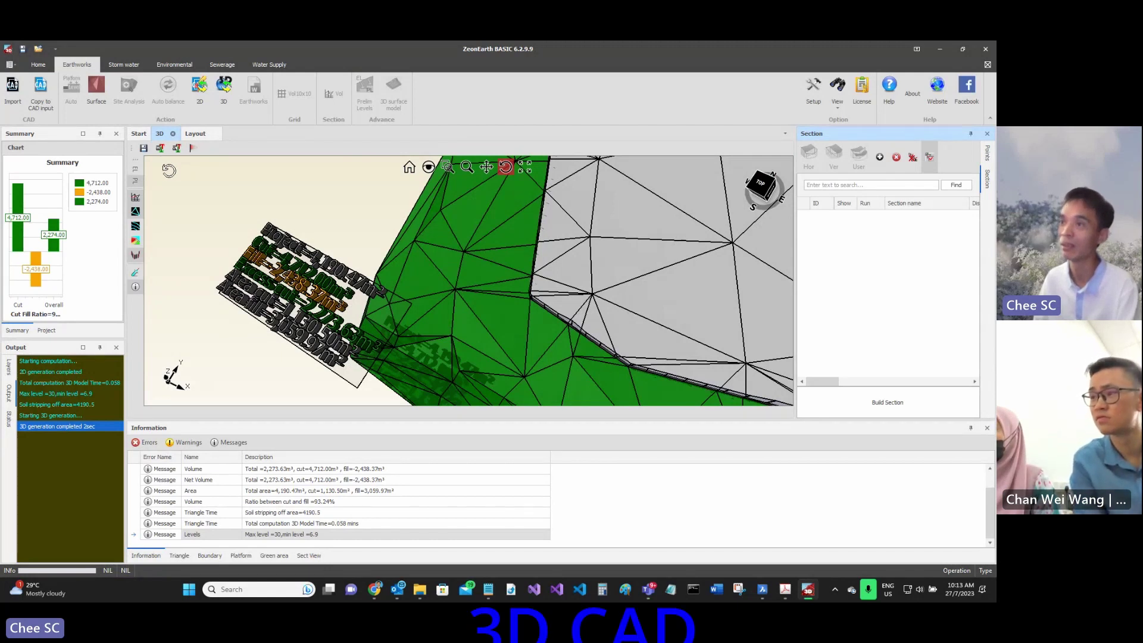
# Save the generated 3D earthwork model as the CAD drawing Layout3D.dwg.
pyautogui.click(144, 148)
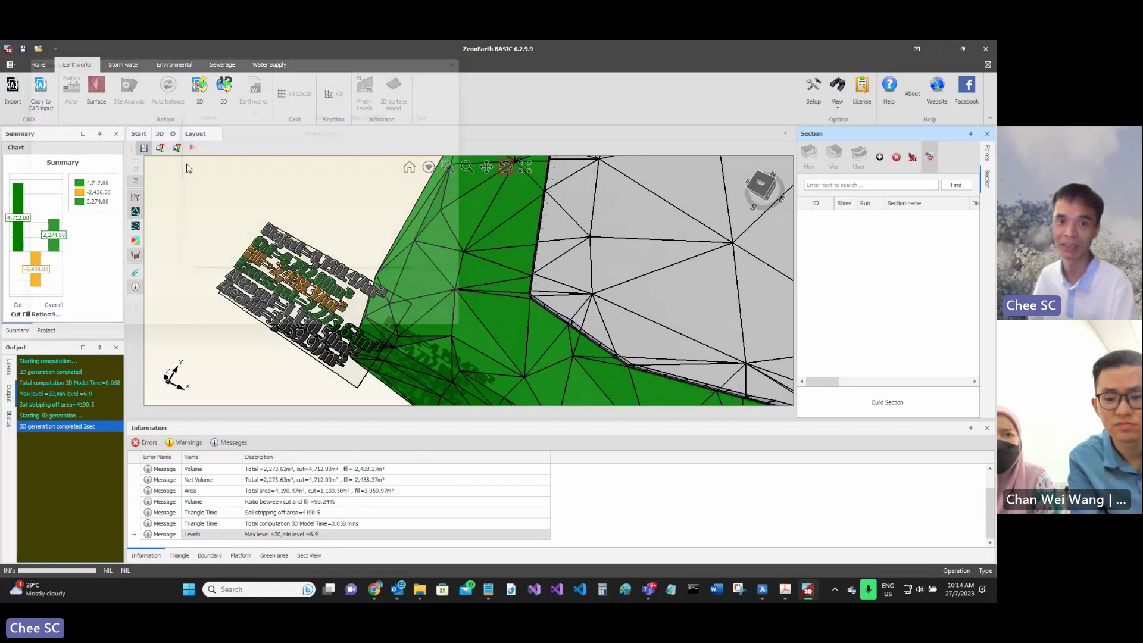
pyautogui.click(405, 337)
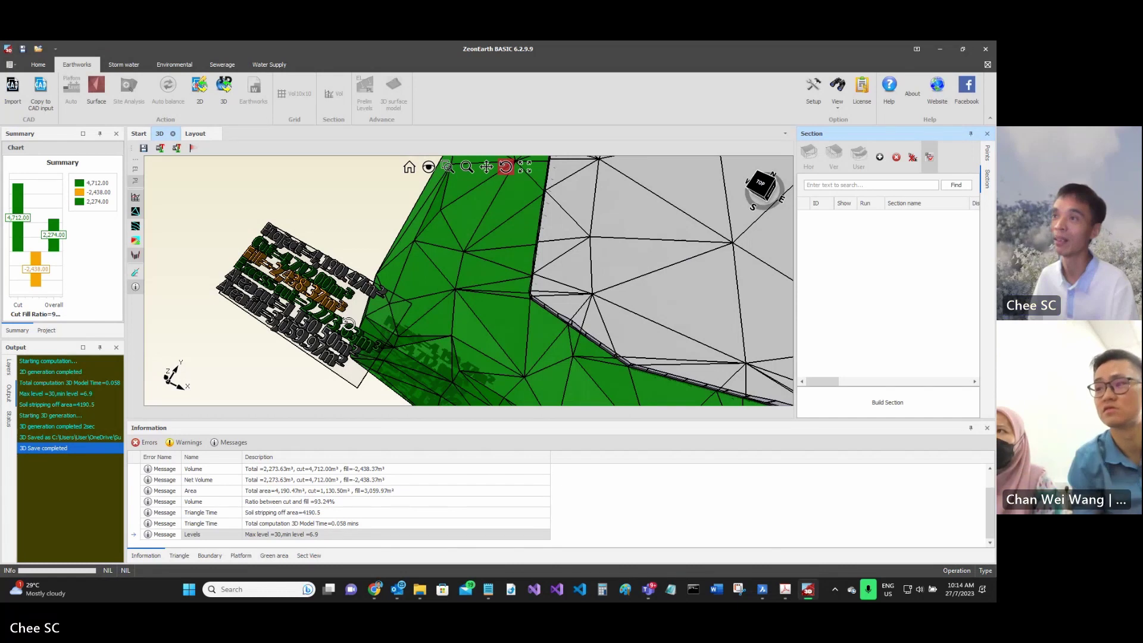
pyautogui.moveTo(342, 264); pyautogui.dragTo(381, 250)
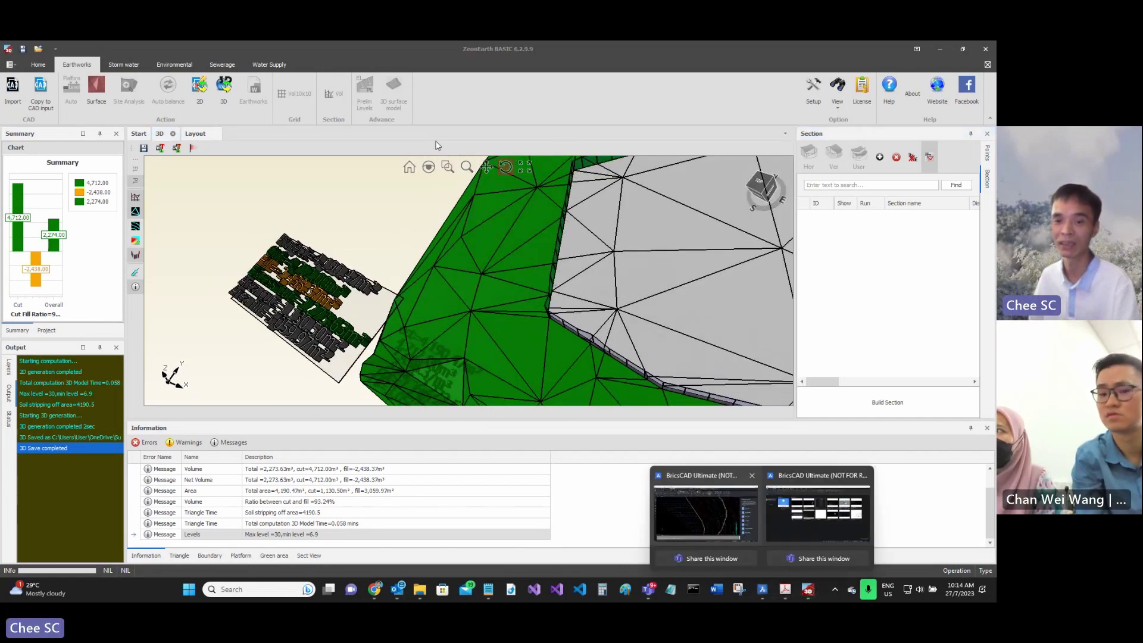
# Switch to BricsCAD and open the exported Layout3D.dwg drawing.
pyautogui.click(818, 512)
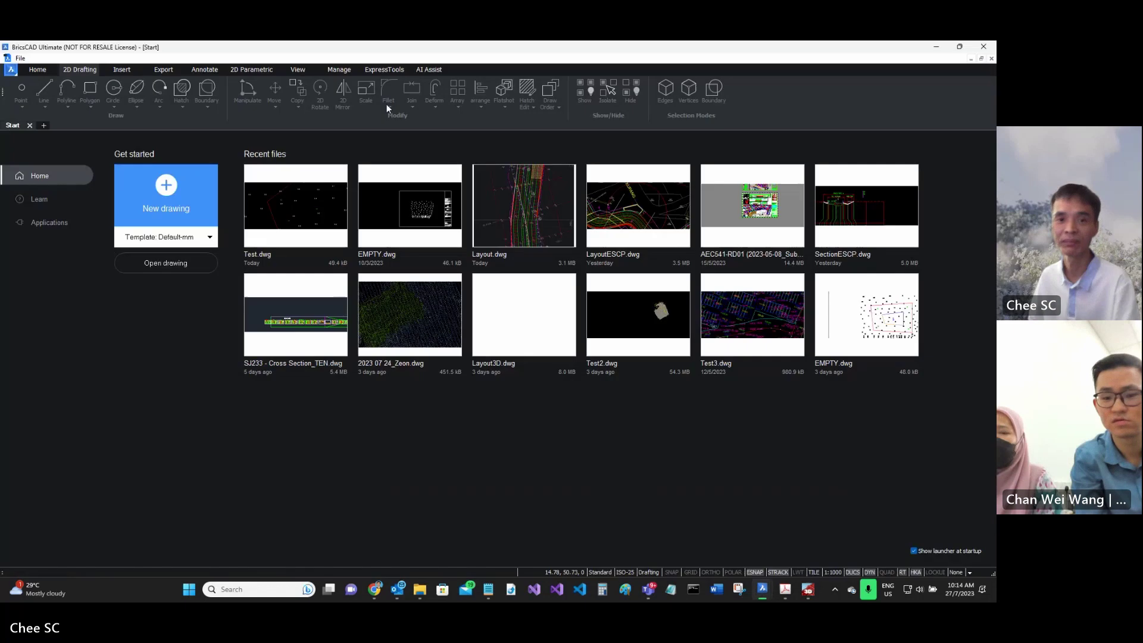
pyautogui.click(191, 257)
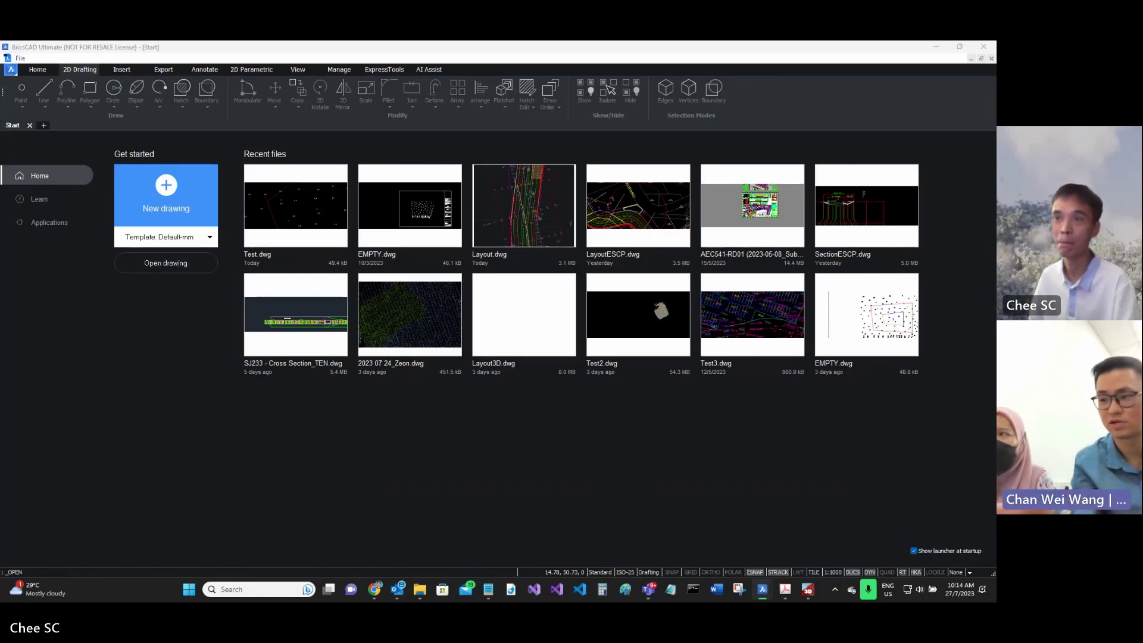
pyautogui.click(284, 200)
pyautogui.click(472, 339)
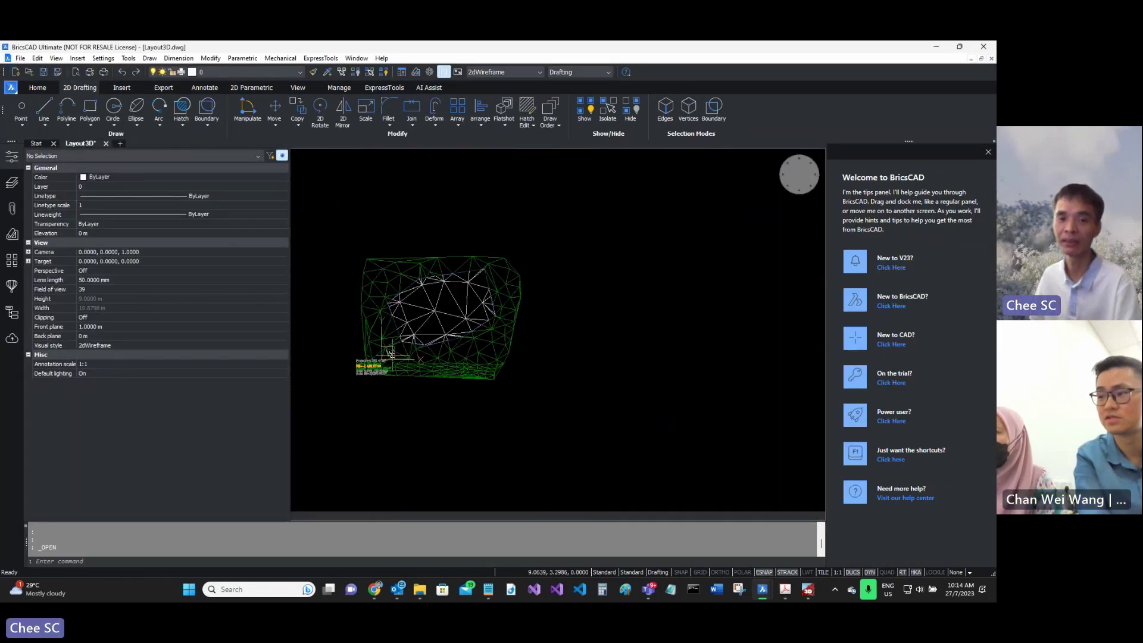
# Set the visual style of the Layout3D drawing to Shaded and tilt the earthwork model to view the platform at an angle.
pyautogui.scroll(4, 391, 305)
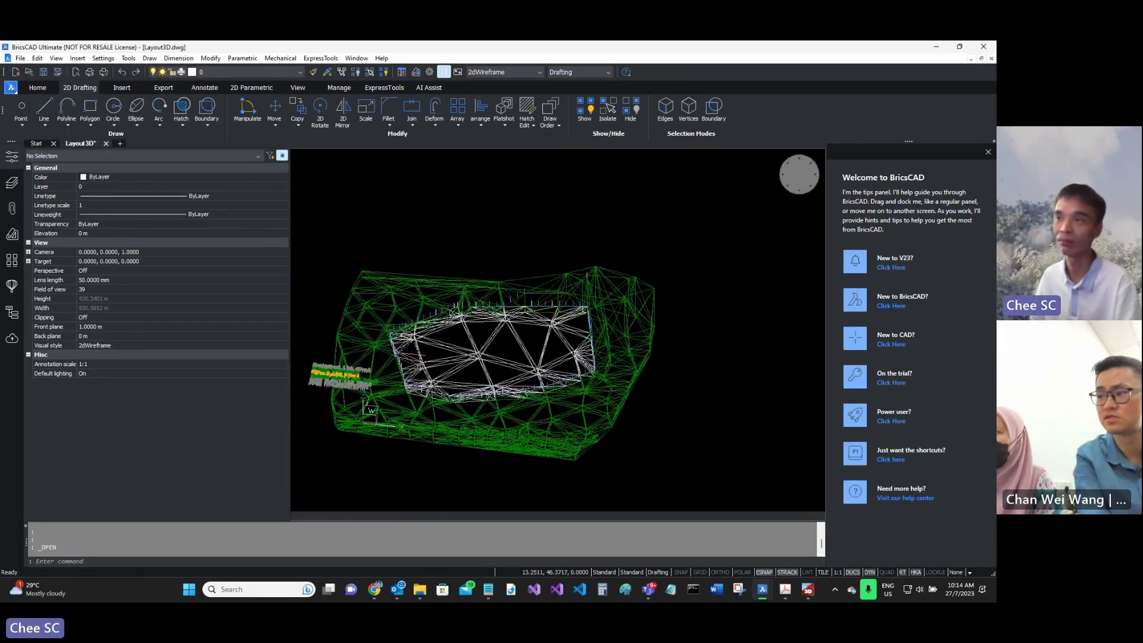
pyautogui.keyDown('shift'); pyautogui.moveTo(415, 386); pyautogui.dragTo(444, 402, button='middle'); pyautogui.keyUp('shift')
pyautogui.click(60, 344)
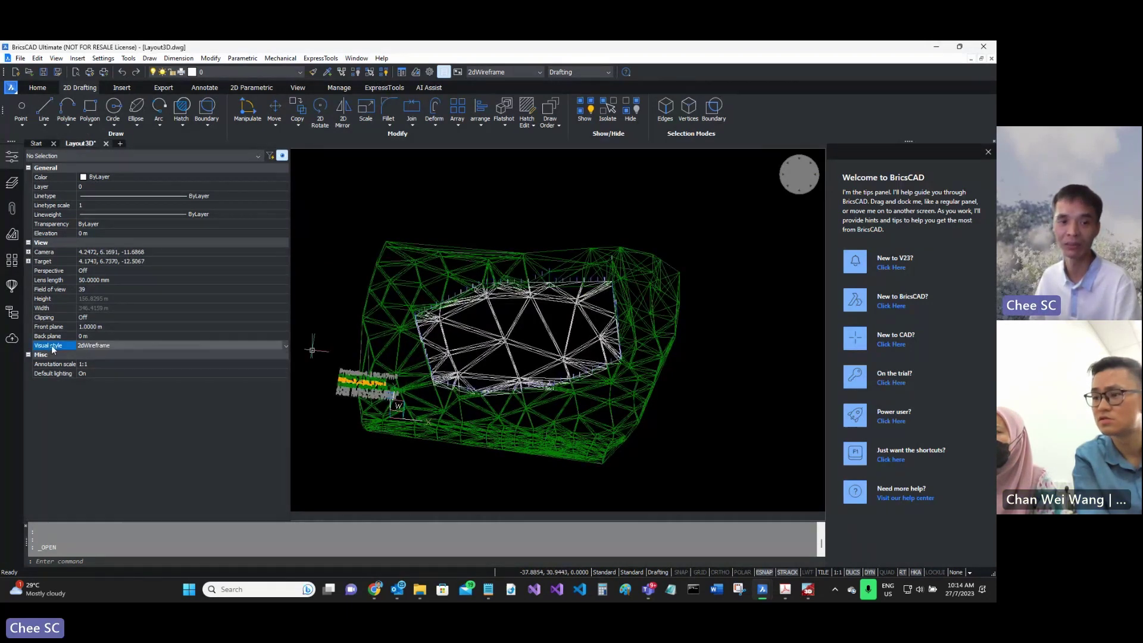
pyautogui.click(112, 345)
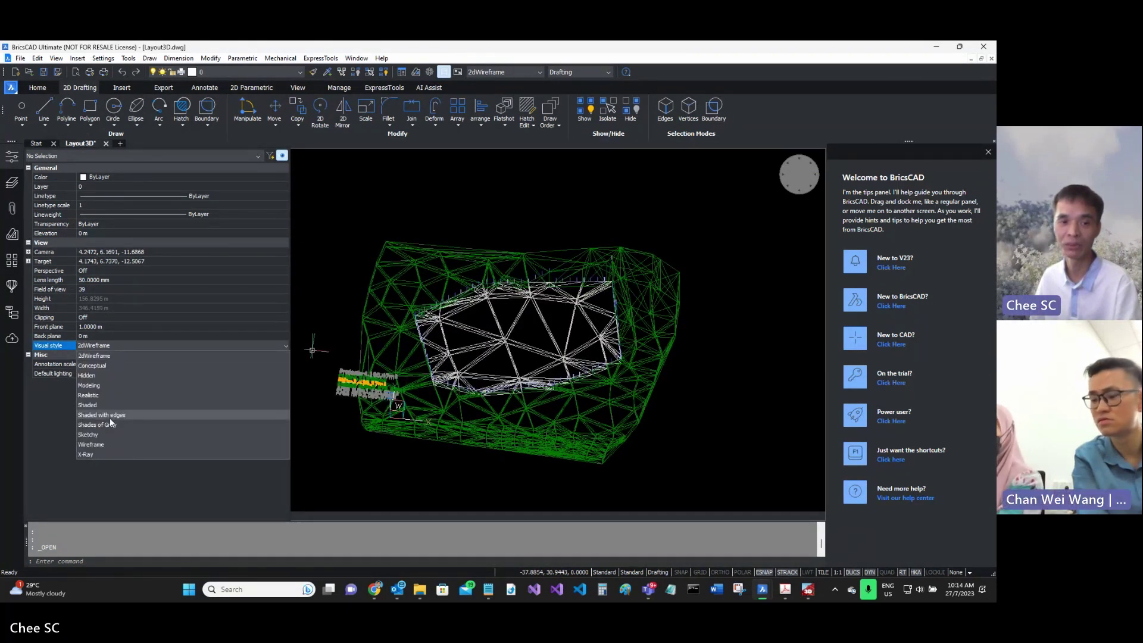
pyautogui.click(106, 405)
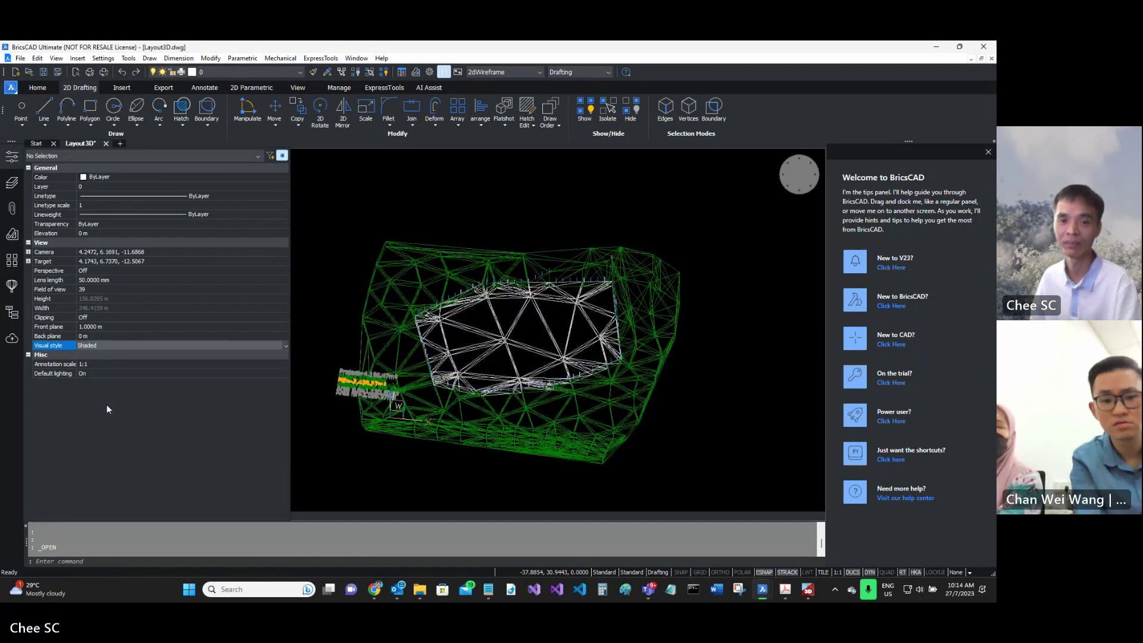
pyautogui.moveTo(454, 420)
pyautogui.keyDown('shift'); pyautogui.mouseDown(button='middle')
pyautogui.moveTo(420, 409)
pyautogui.moveTo(510, 413)
pyautogui.moveTo(396, 426)
pyautogui.moveTo(454, 381)
pyautogui.mouseUp(button='middle'); pyautogui.keyUp('shift')
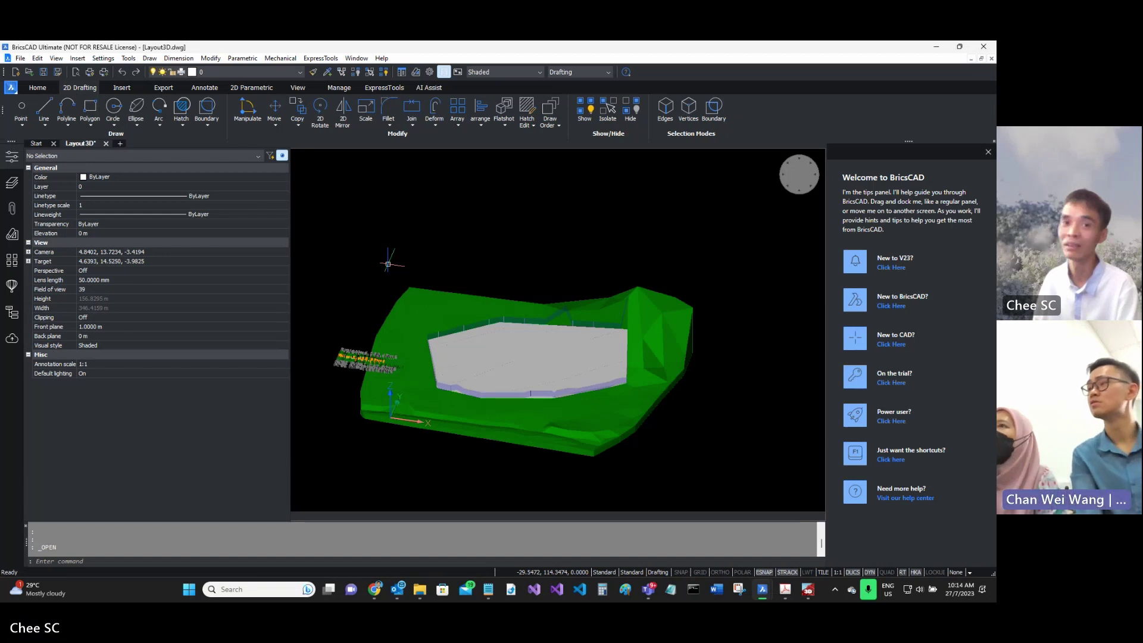
# Look up the BricsCAD version and licence information in the About dialog, and close it.
pyautogui.click(381, 57)
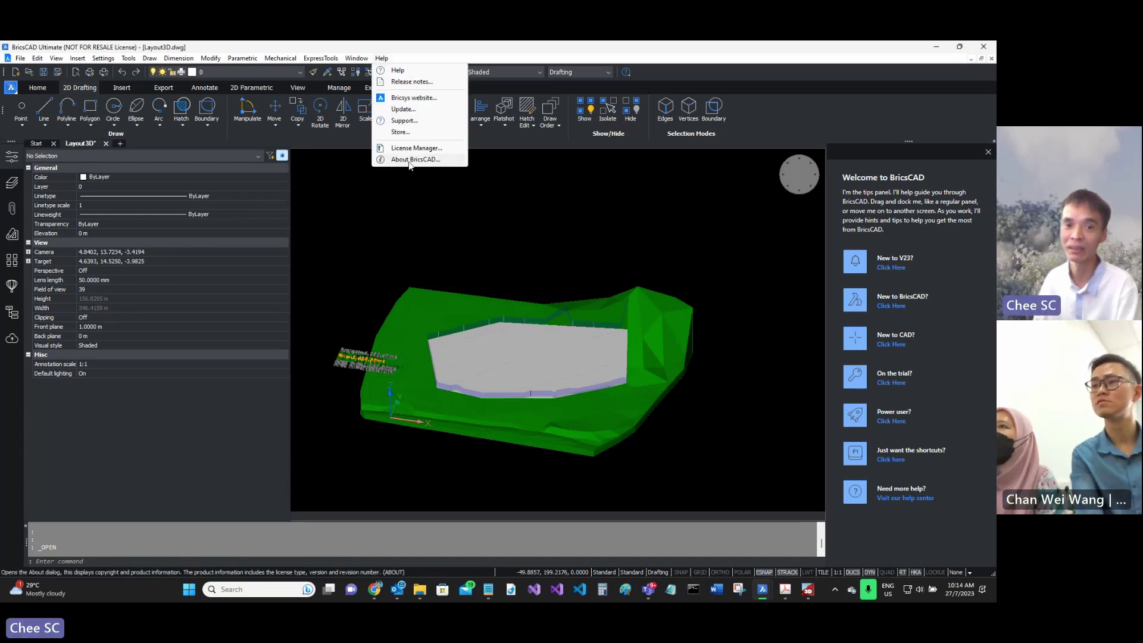
pyautogui.click(409, 160)
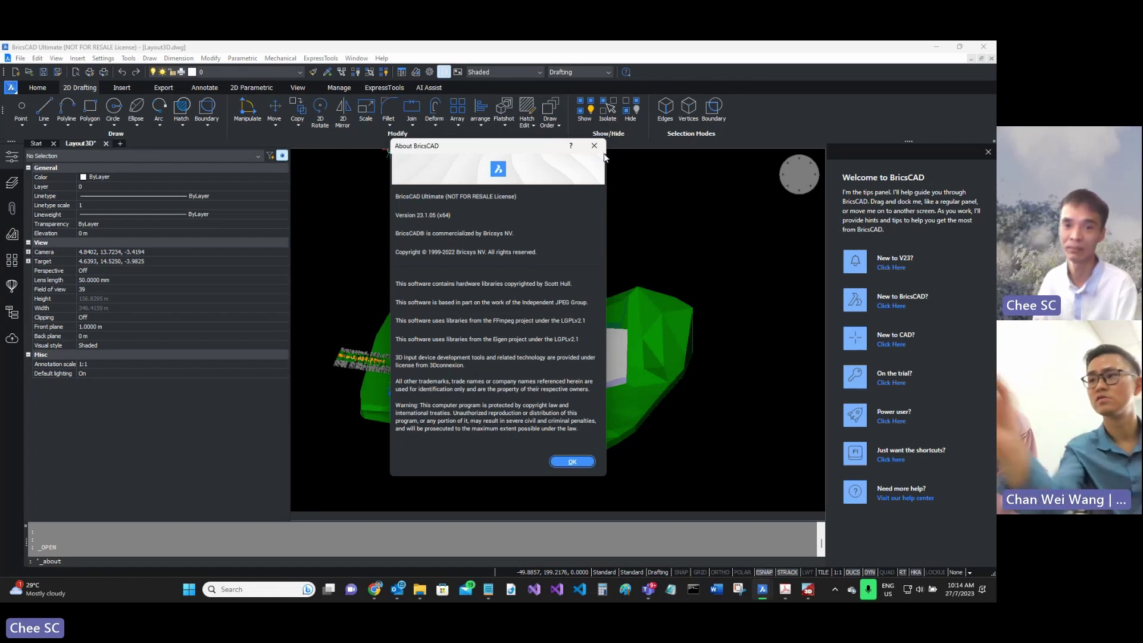
pyautogui.press('Return')
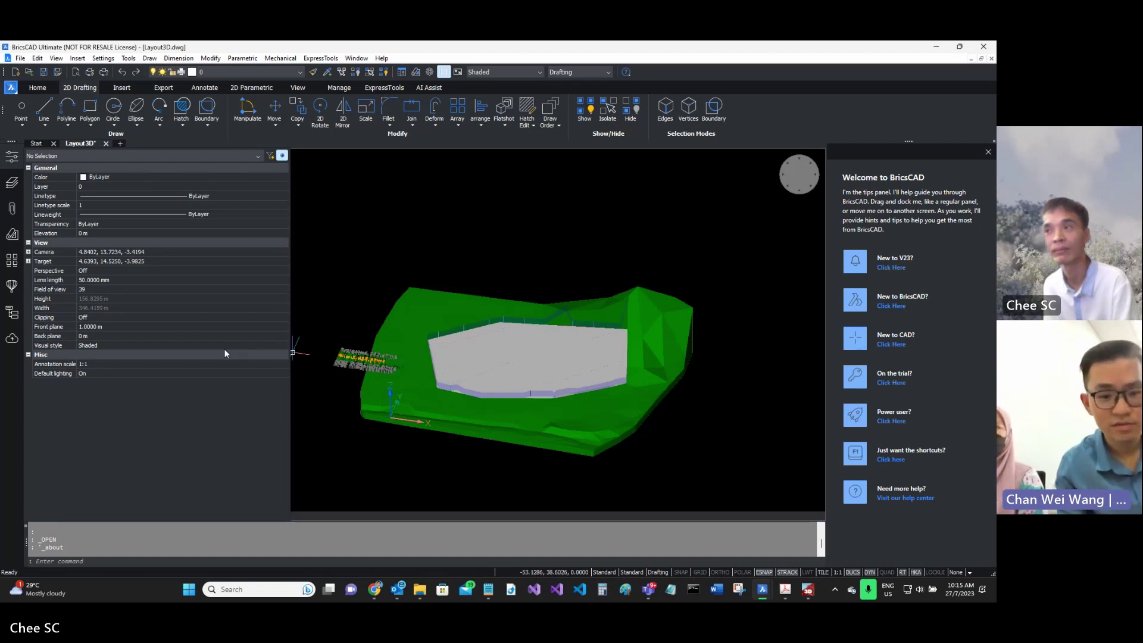
# Set the visual style of the Layout3D drawing to 2dWireframe and inspect the triangulated platform and slopes up close.
pyautogui.click(50, 346)
pyautogui.click(53, 351)
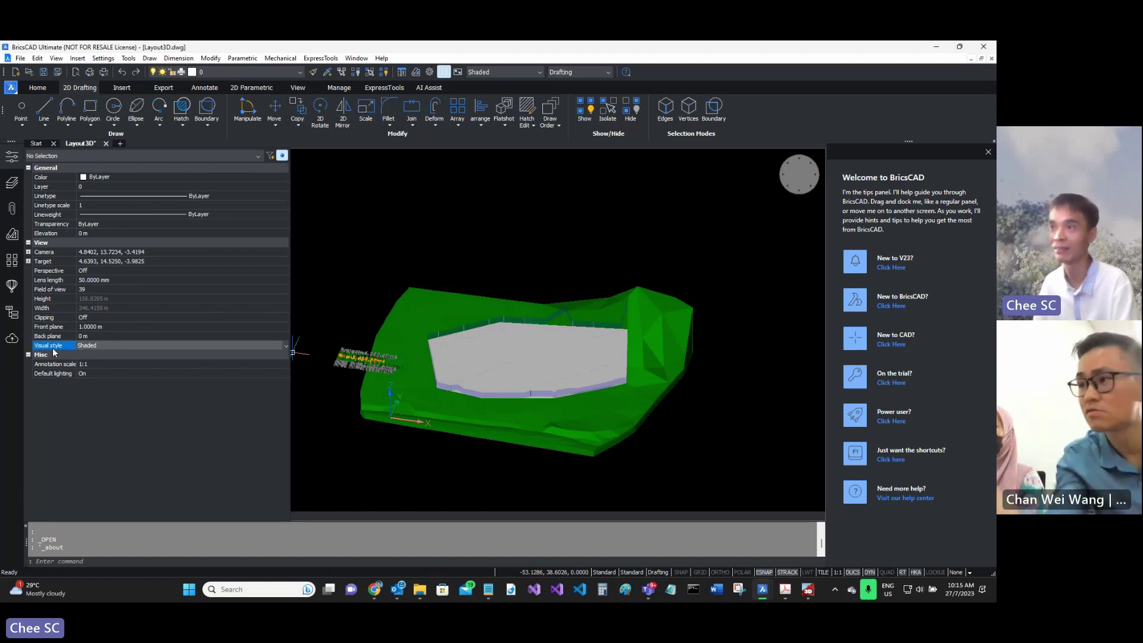
pyautogui.click(53, 352)
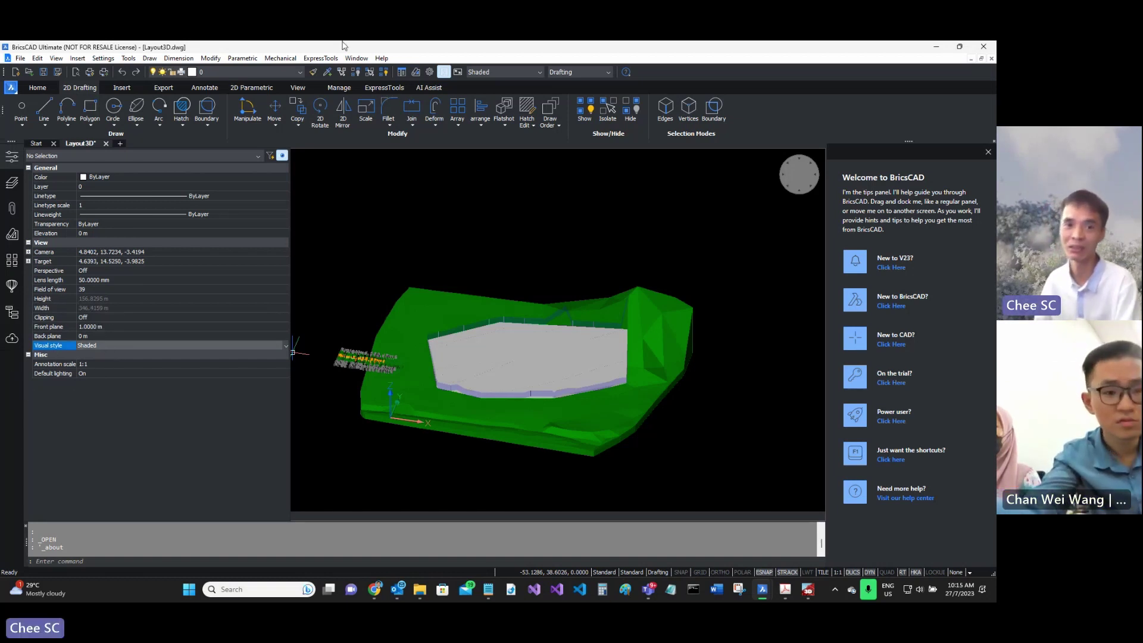
pyautogui.click(101, 348)
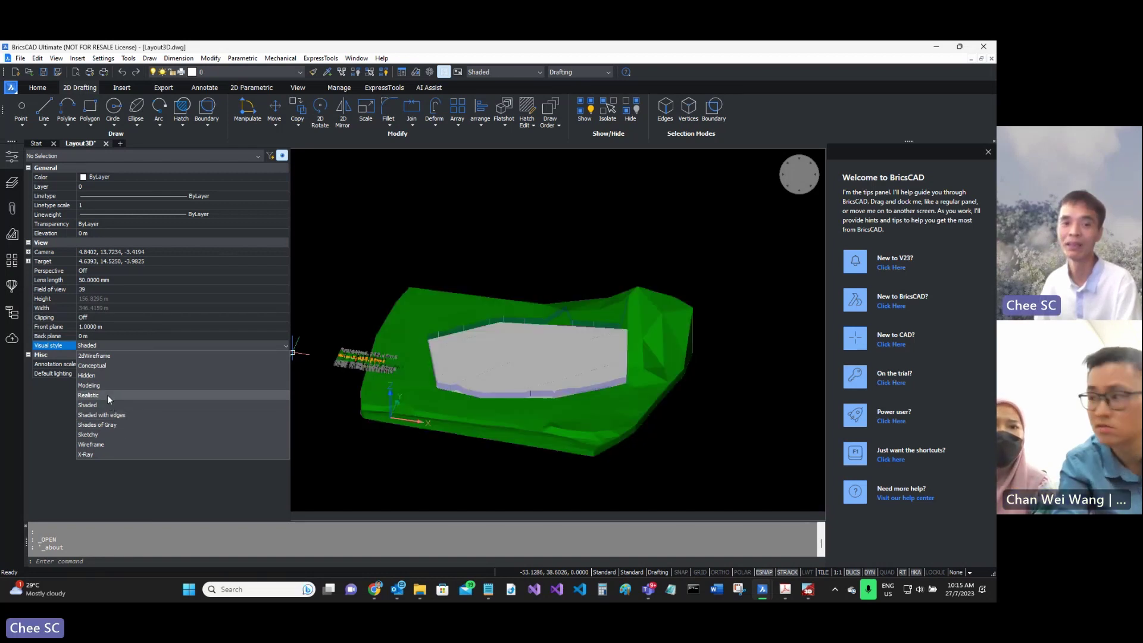
pyautogui.click(94, 355)
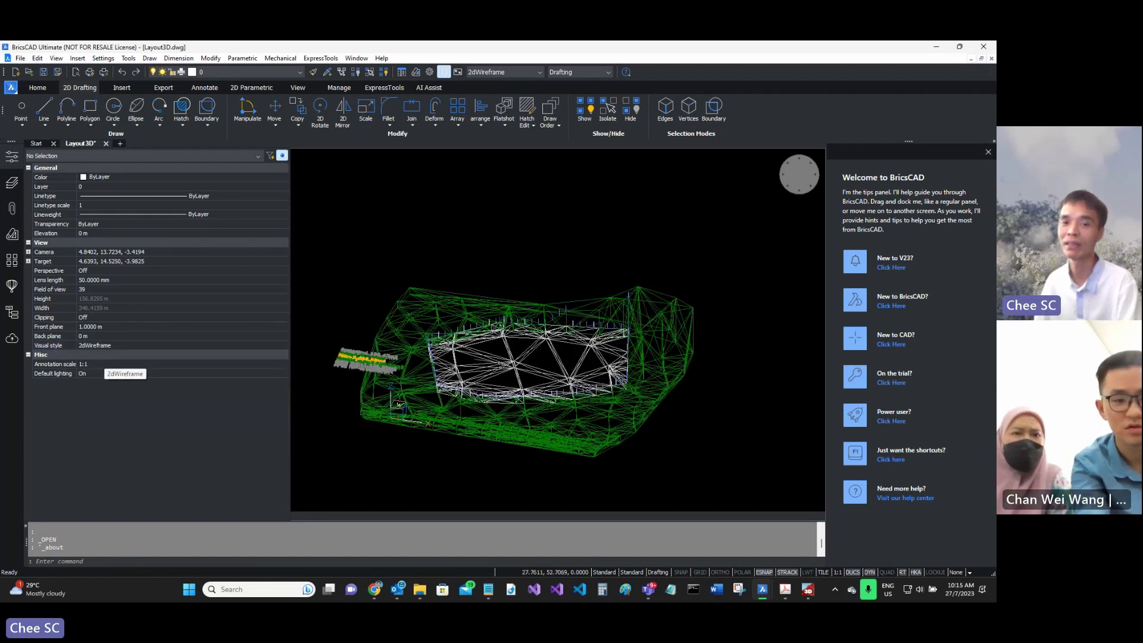
pyautogui.moveTo(461, 285)
pyautogui.keyDown('shift'); pyautogui.mouseDown(button='middle')
pyautogui.moveTo(461, 345)
pyautogui.moveTo(470, 280)
pyautogui.moveTo(465, 339)
pyautogui.moveTo(458, 280)
pyautogui.mouseUp(button='middle'); pyautogui.keyUp('shift')
pyautogui.keyDown('shift'); pyautogui.moveTo(380, 384); pyautogui.dragTo(511, 301, button='middle'); pyautogui.keyUp('shift')
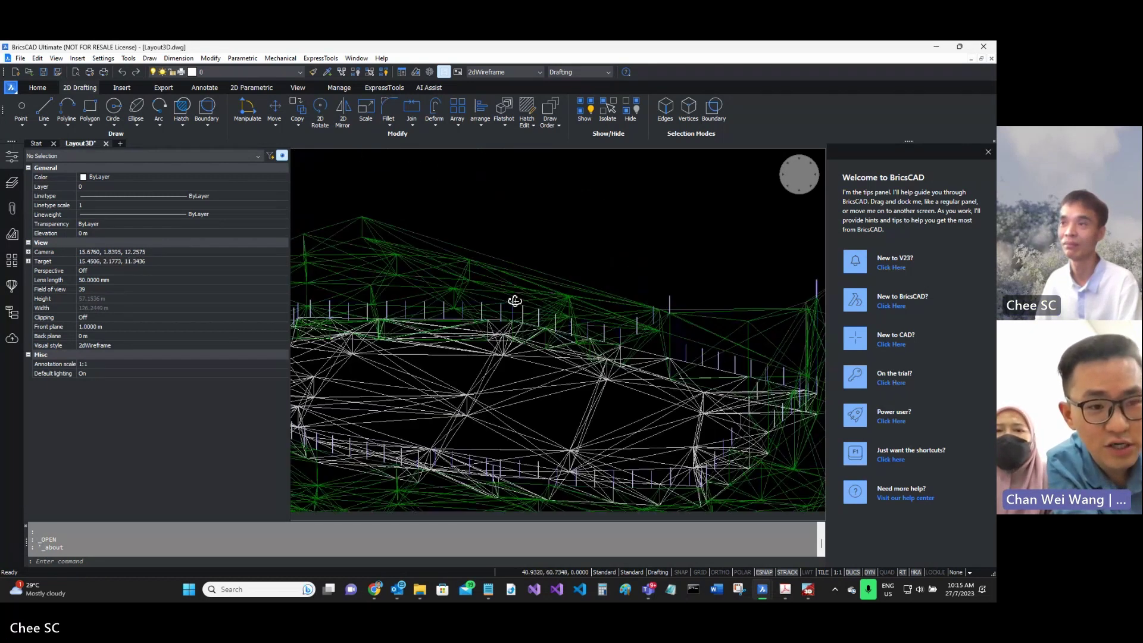
pyautogui.scroll(-3, 510, 301)
pyautogui.scroll(3, 442, 340)
pyautogui.keyDown('shift'); pyautogui.moveTo(442, 340); pyautogui.dragTo(451, 342, button='middle'); pyautogui.keyUp('shift')
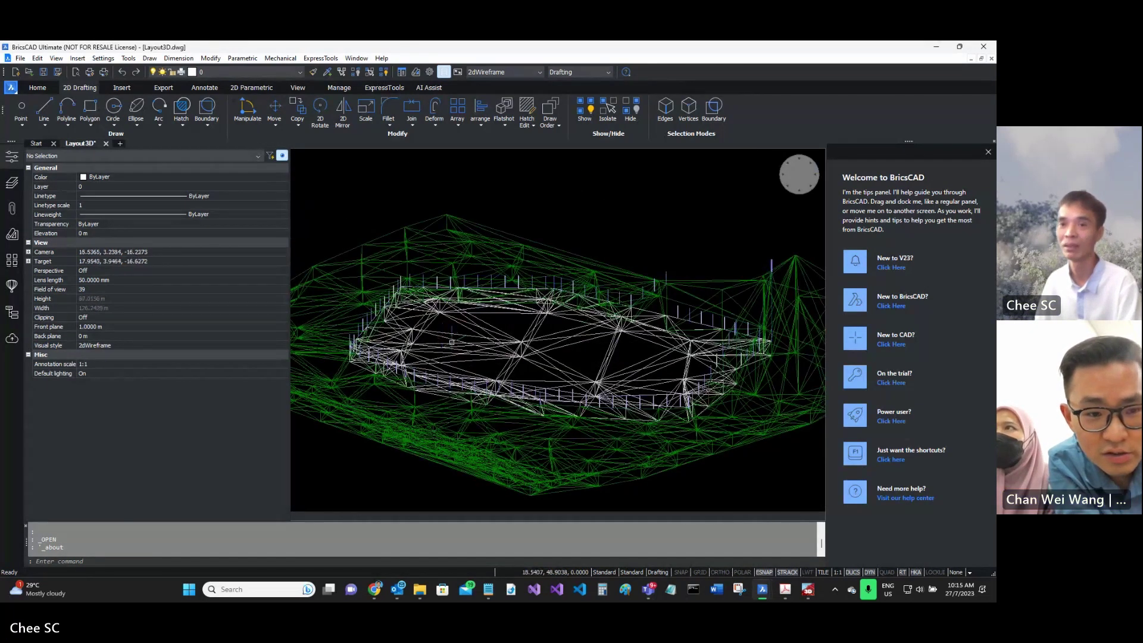
# Switch back to ZeonEarth, bring up the 2D layout, and examine the cut and fill areas and the volume and area table.
pyautogui.click(933, 47)
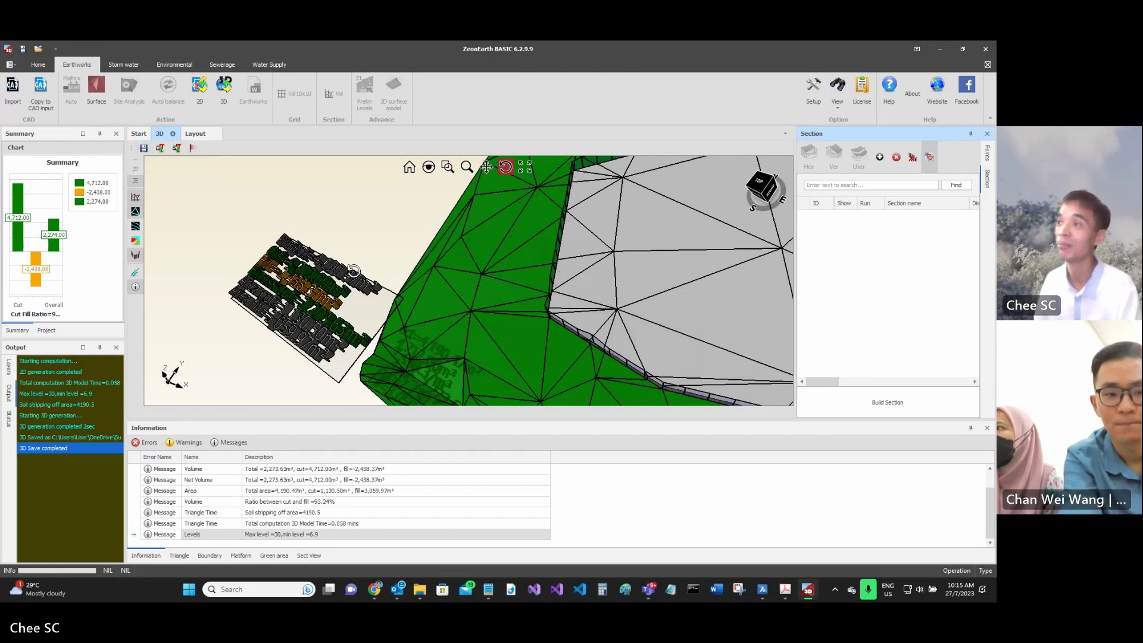
pyautogui.moveTo(353, 271); pyautogui.dragTo(485, 528)
pyautogui.moveTo(377, 536)
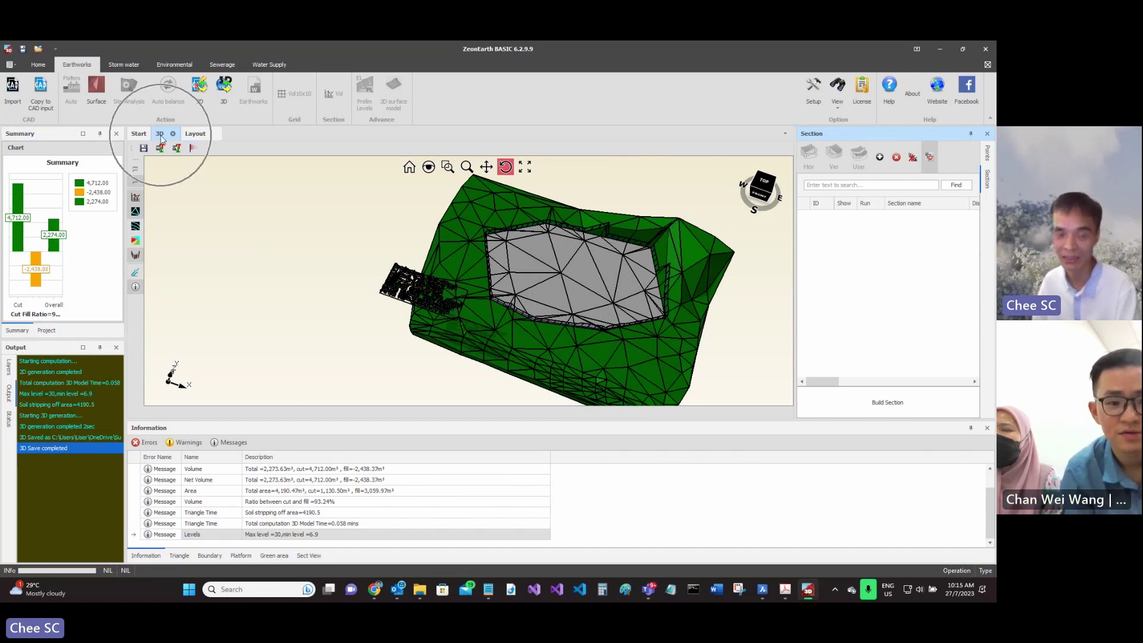
pyautogui.click(193, 136)
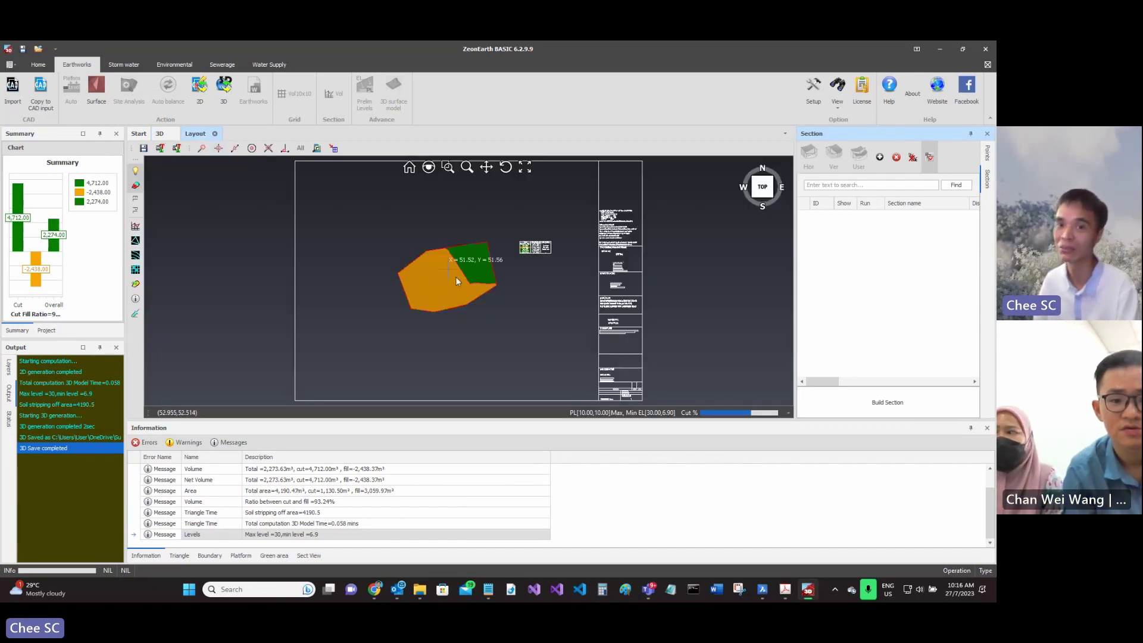
pyautogui.scroll(5, 456, 276)
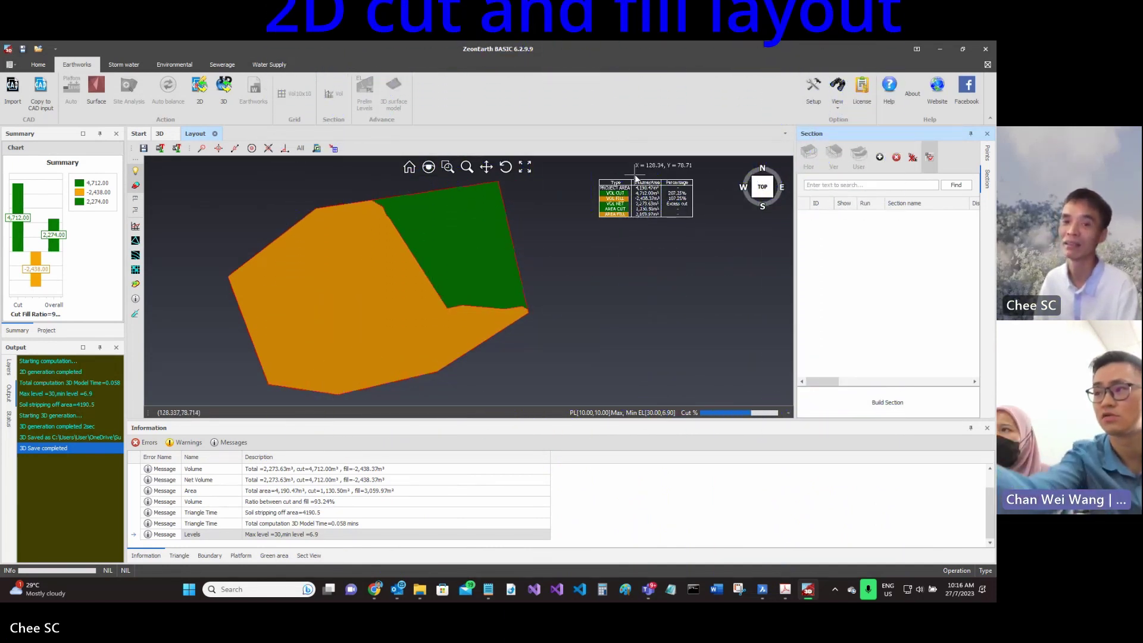
pyautogui.scroll(5, 667, 197)
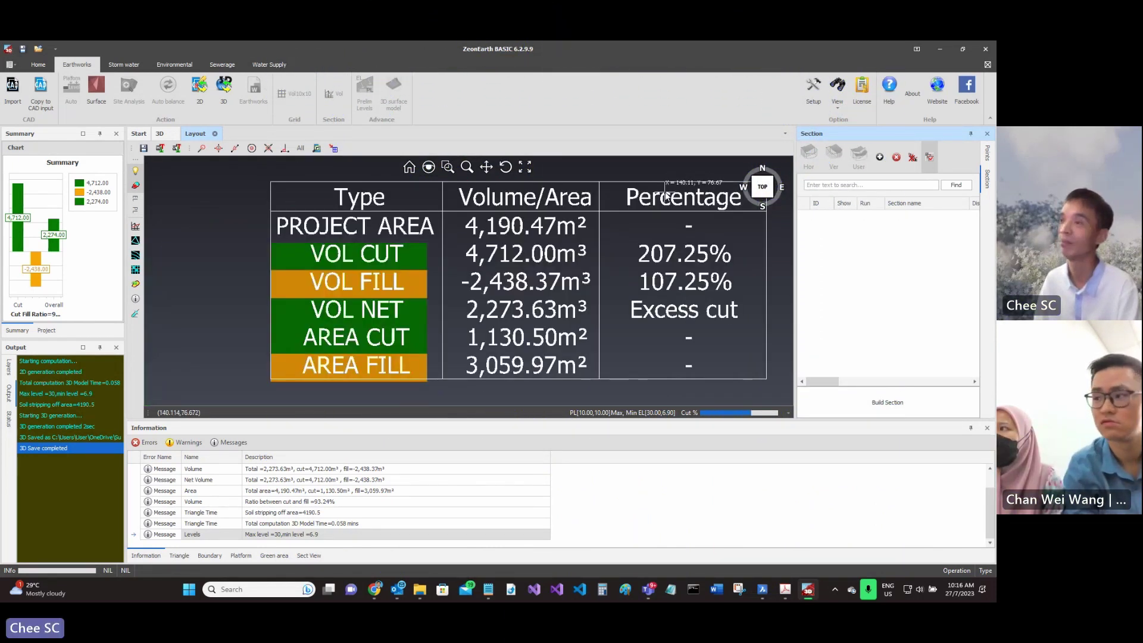
pyautogui.scroll(-6, 667, 196)
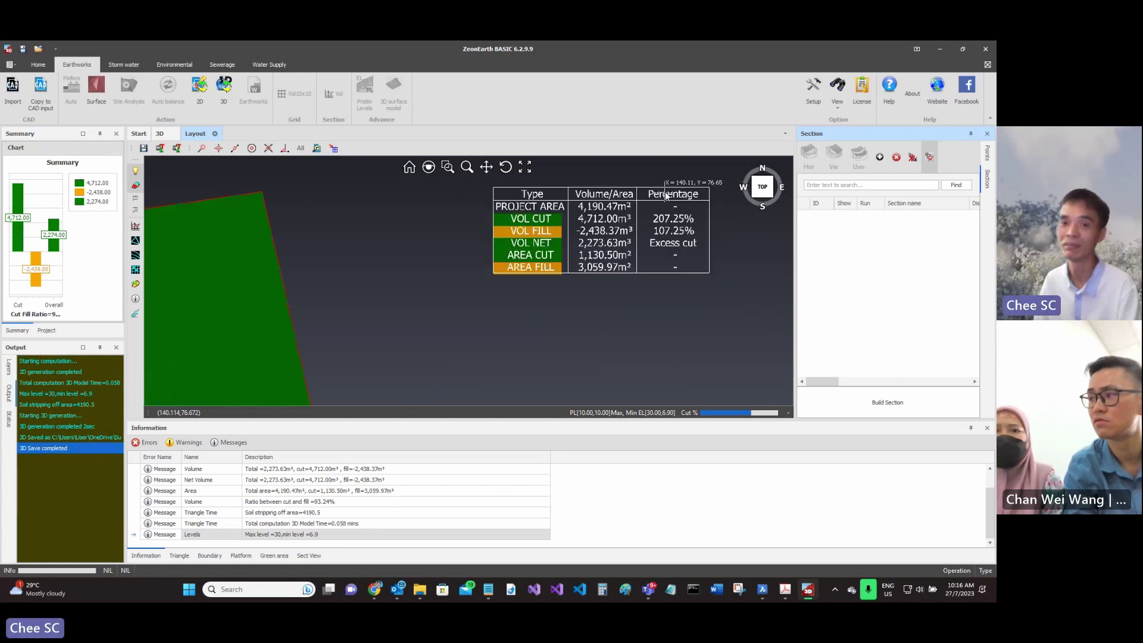
pyautogui.scroll(3, 643, 203)
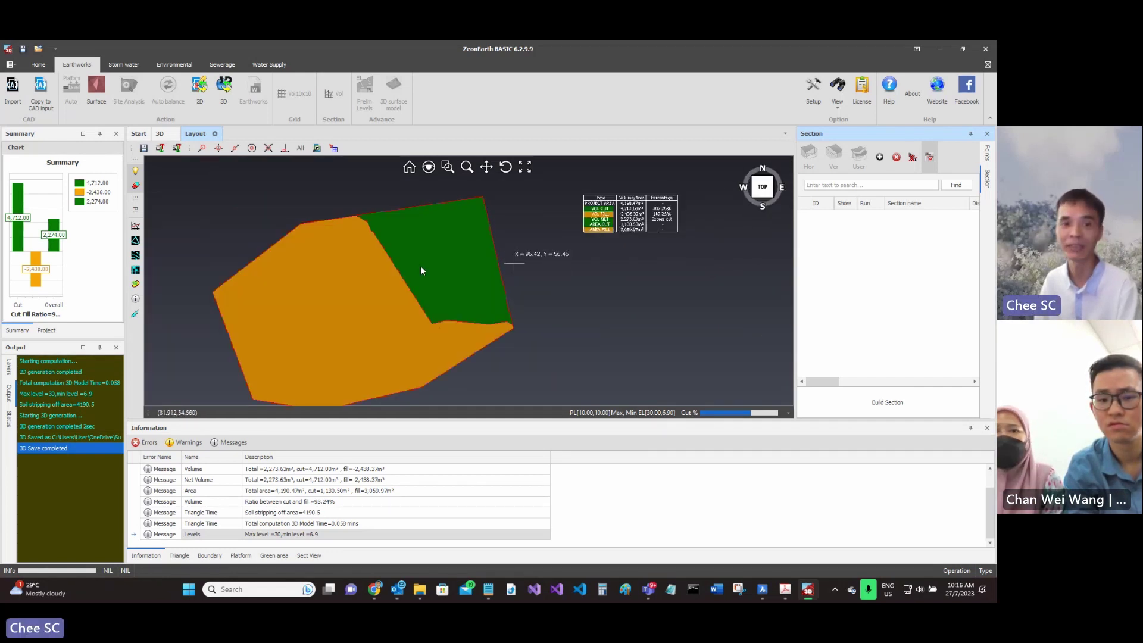
# Save the 2D cut and fill layout as the CAD drawing Layout2D.dwg and open that drawing in BricsCAD.
pyautogui.click(143, 149)
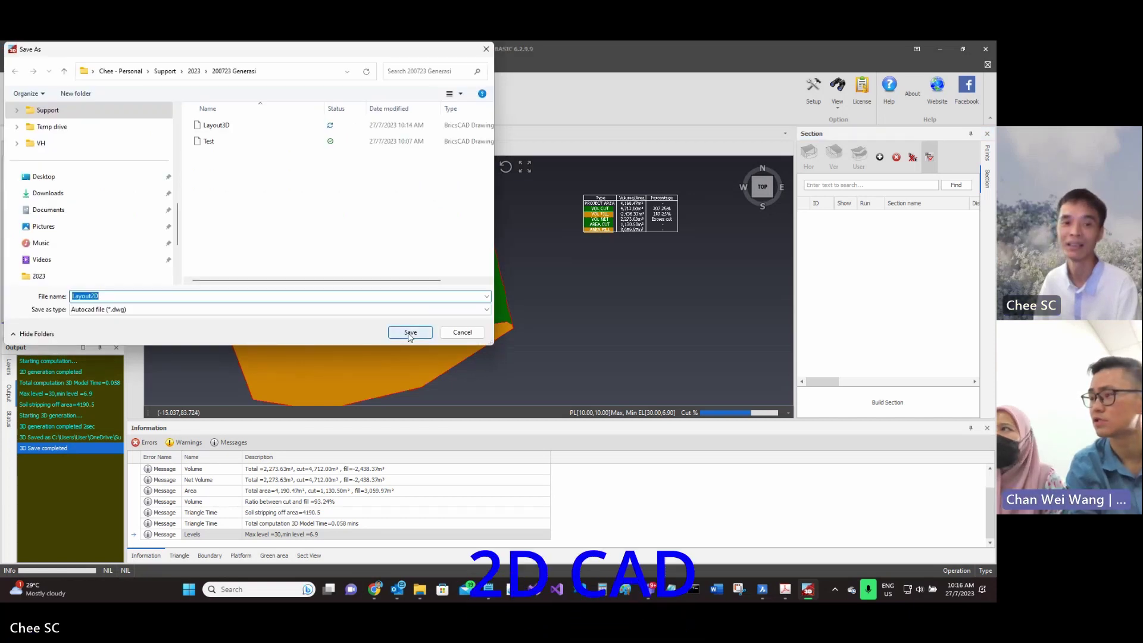
pyautogui.click(400, 335)
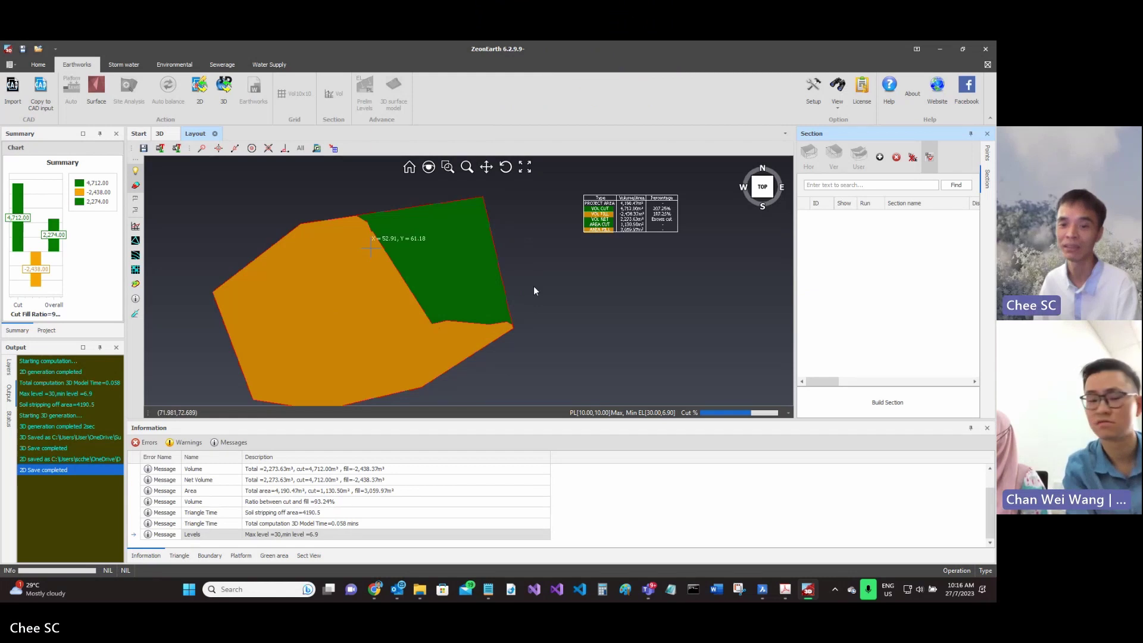
pyautogui.moveTo(762, 589)
pyautogui.click(801, 527)
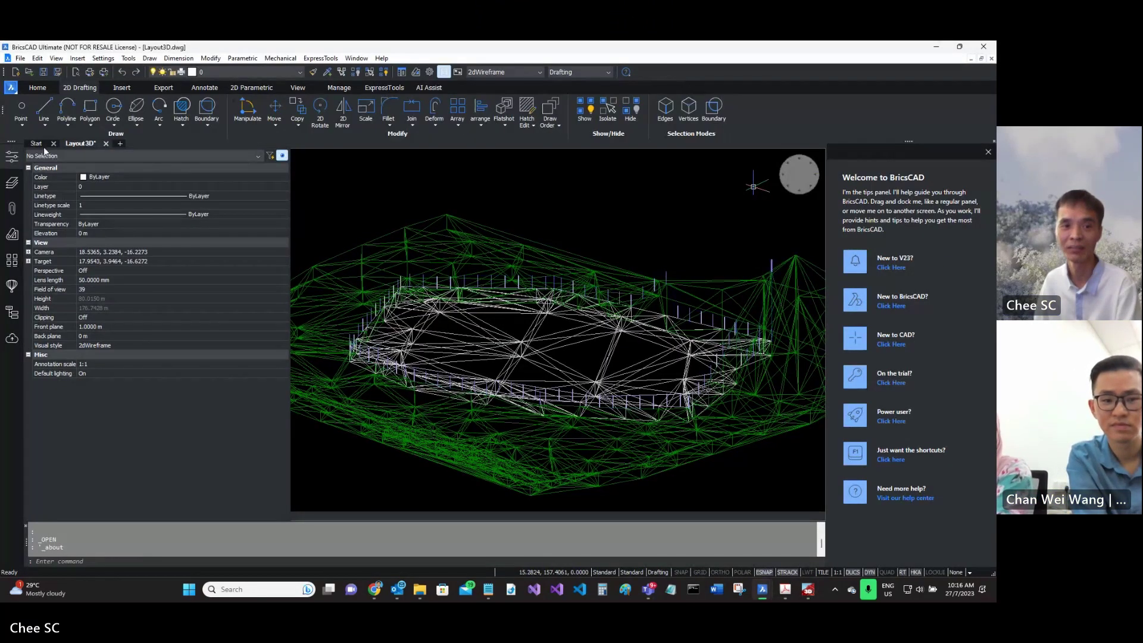
pyautogui.click(35, 143)
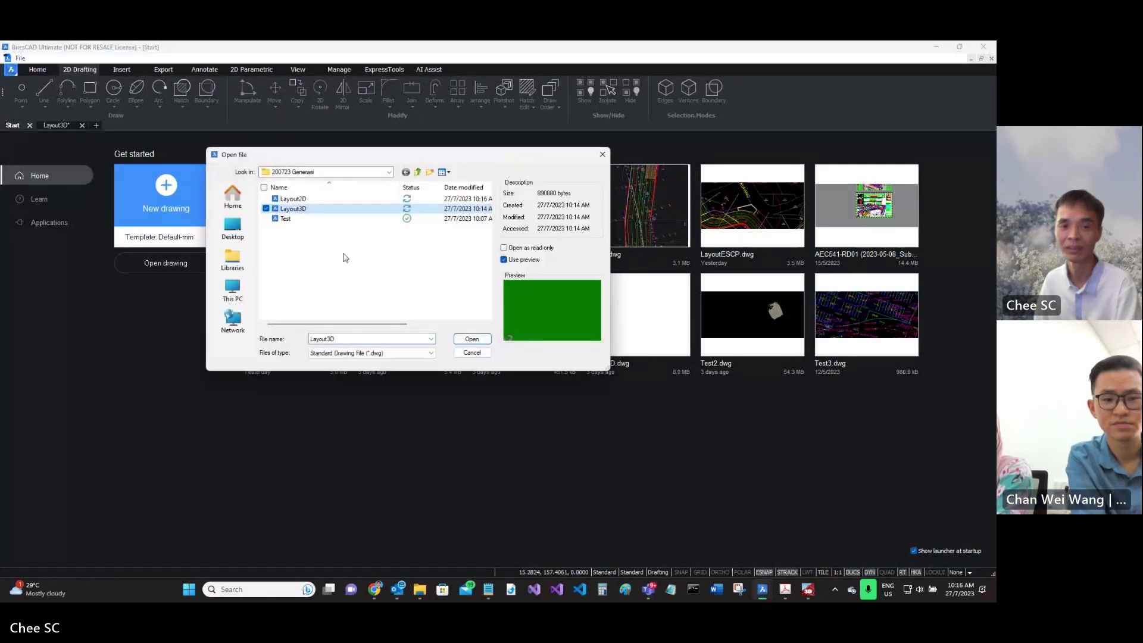
pyautogui.click(279, 196)
pyautogui.doubleClick(280, 196)
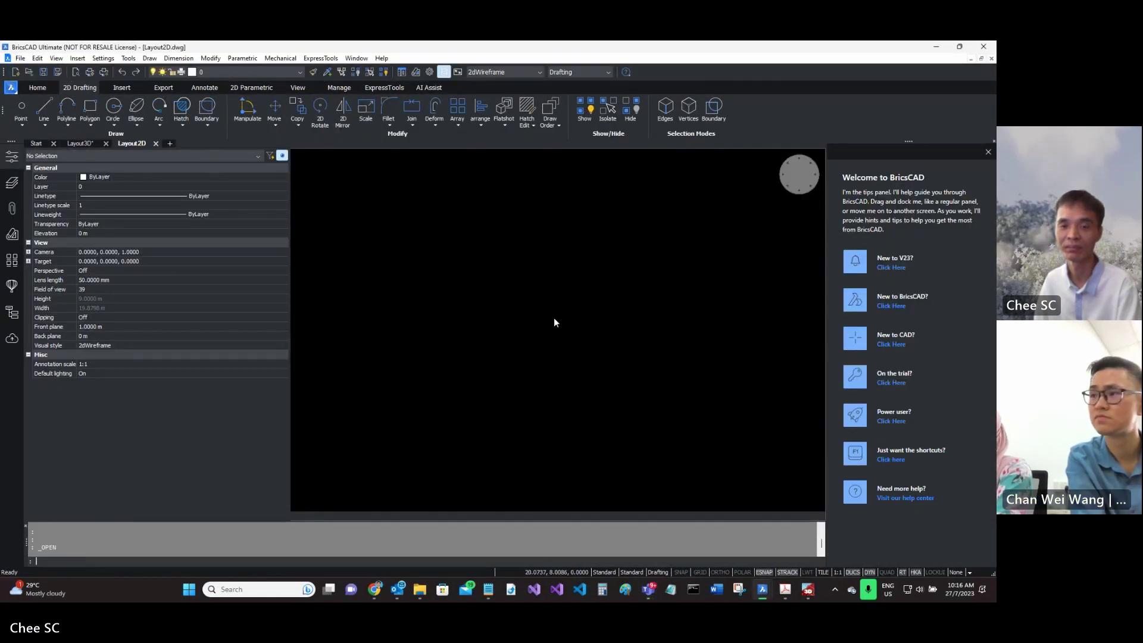
# Set the visual style of the Layout2D drawing to Shaded so the cut and fill areas display as solid colours.
pyautogui.scroll(3, 484, 321)
pyautogui.scroll(1, 484, 322)
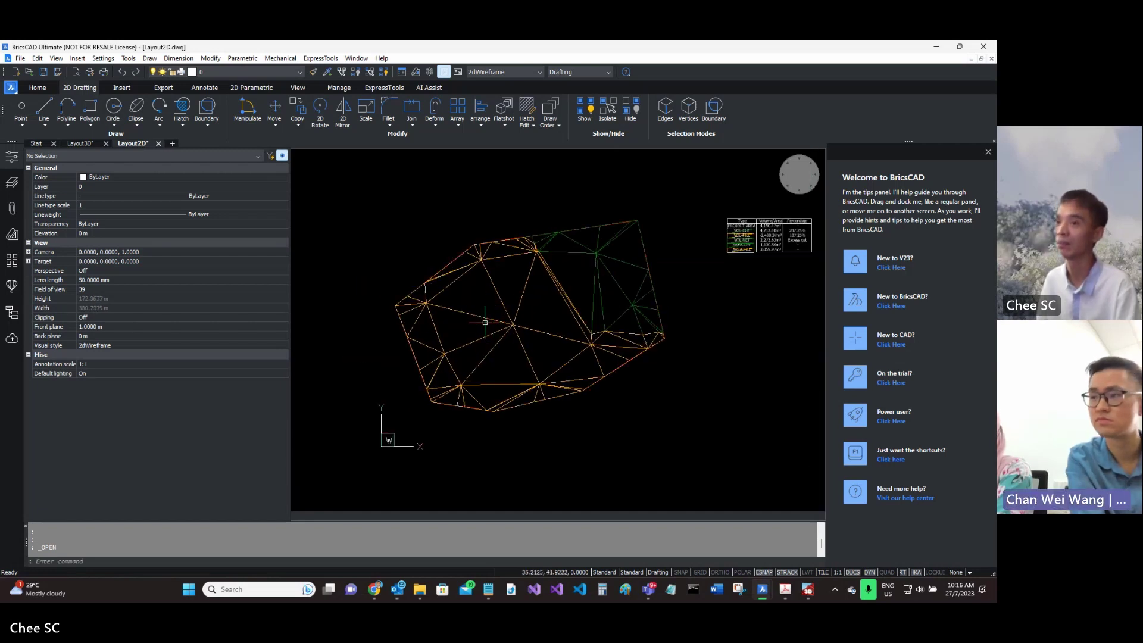
pyautogui.click(115, 344)
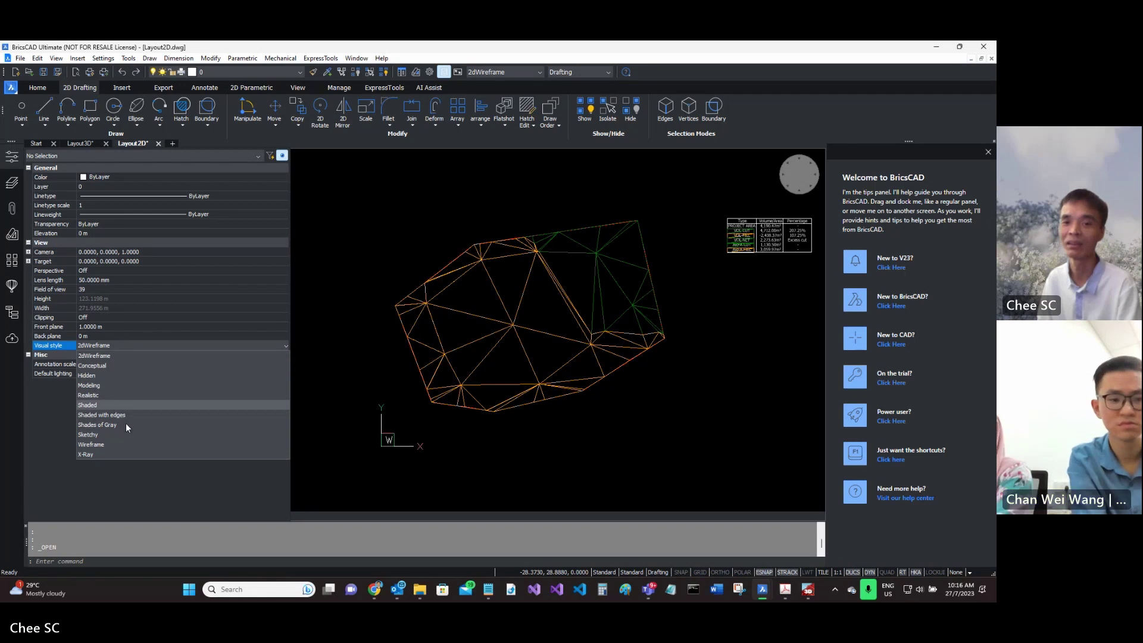
pyautogui.click(119, 406)
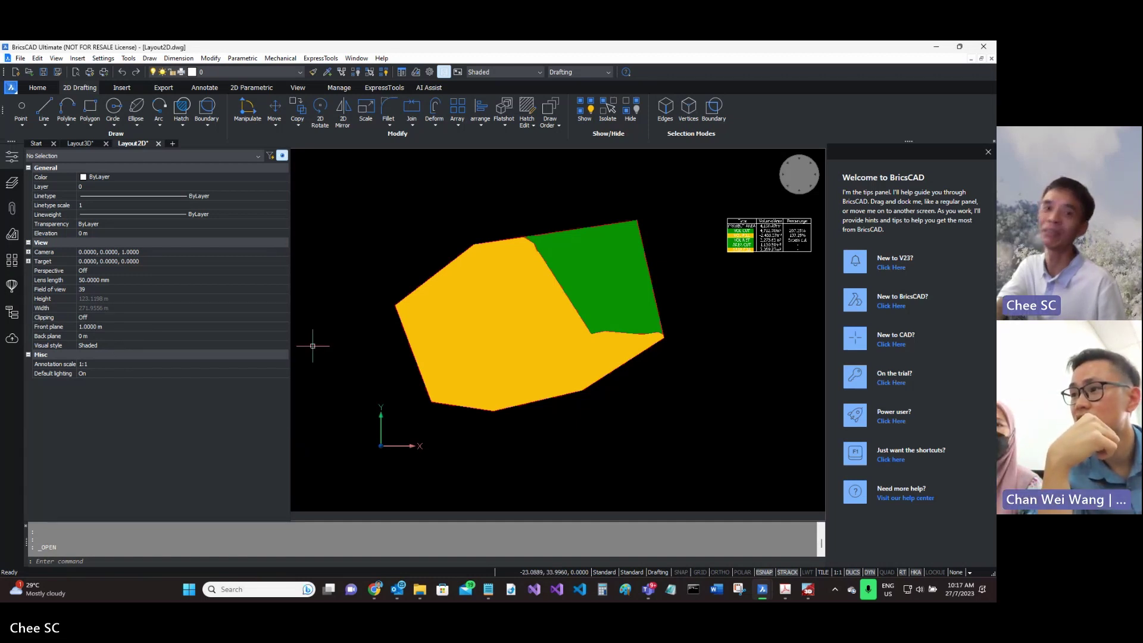
# Return to the Layout3D drawing, set its visual style to Shaded, and orbit the earthwork model to a low side view.
pyautogui.click(80, 144)
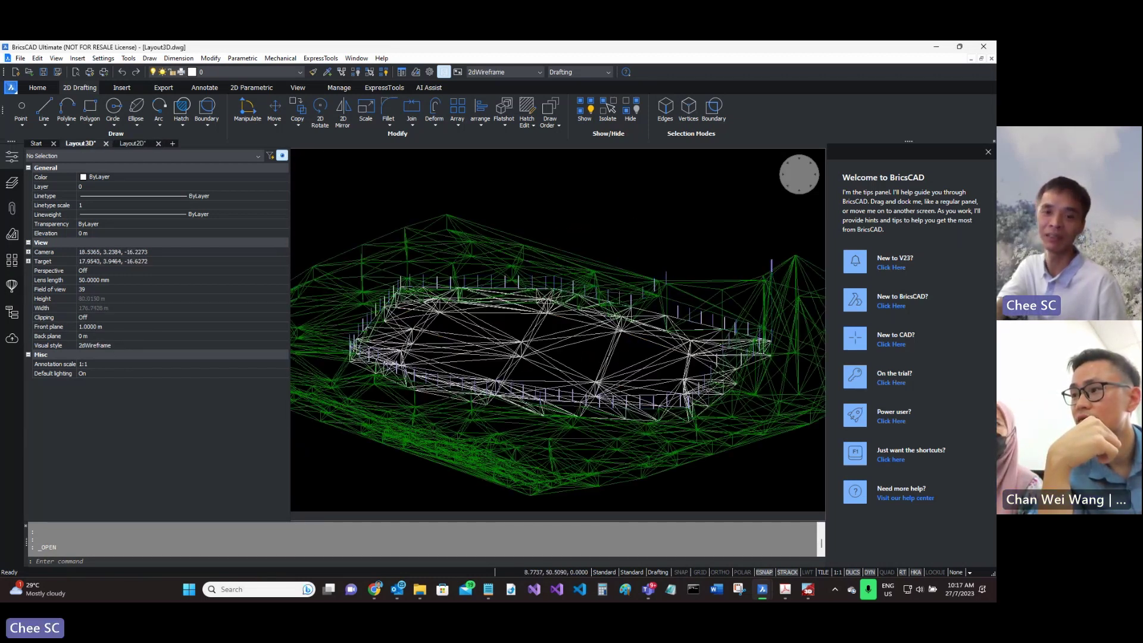
pyautogui.scroll(-3, 556, 429)
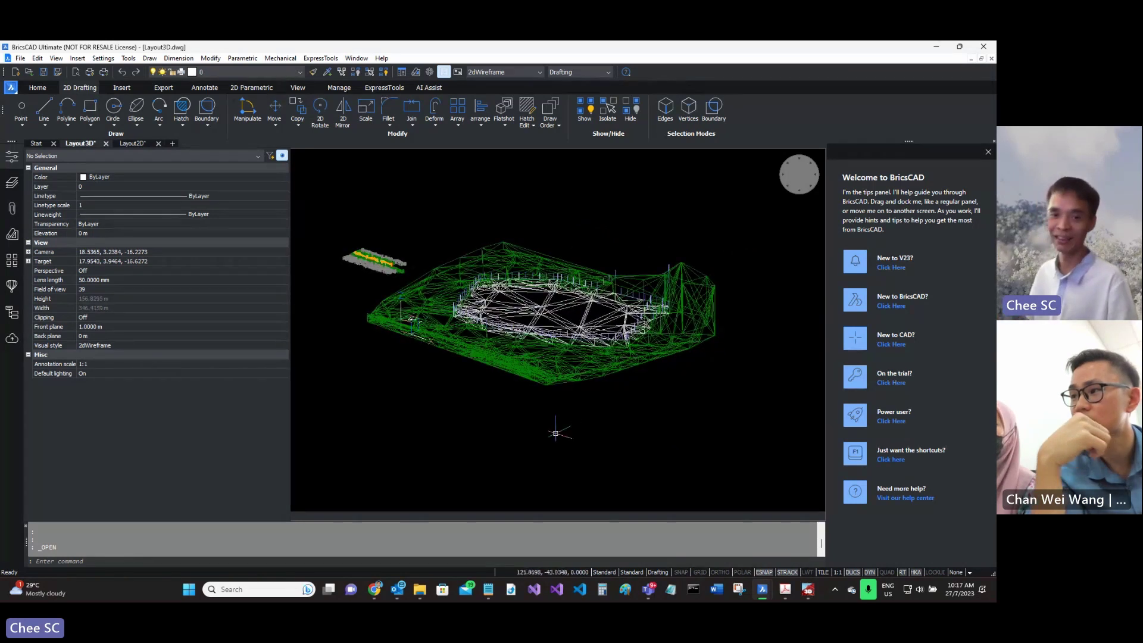
pyautogui.keyDown('shift'); pyautogui.moveTo(556, 428); pyautogui.dragTo(537, 487, button='middle'); pyautogui.keyUp('shift')
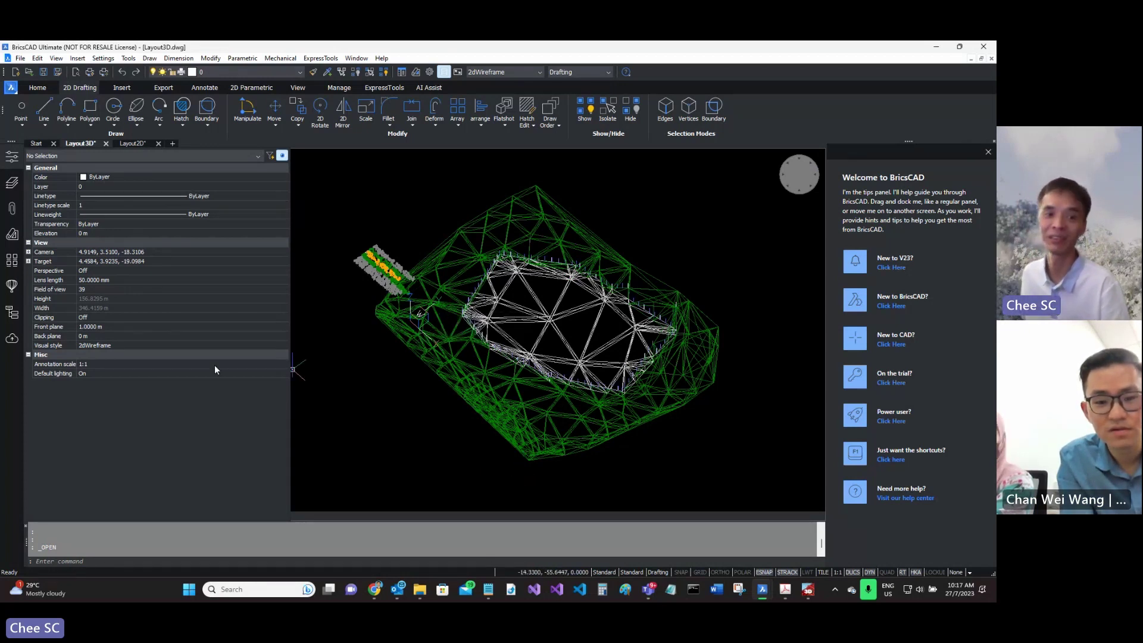
pyautogui.click(204, 345)
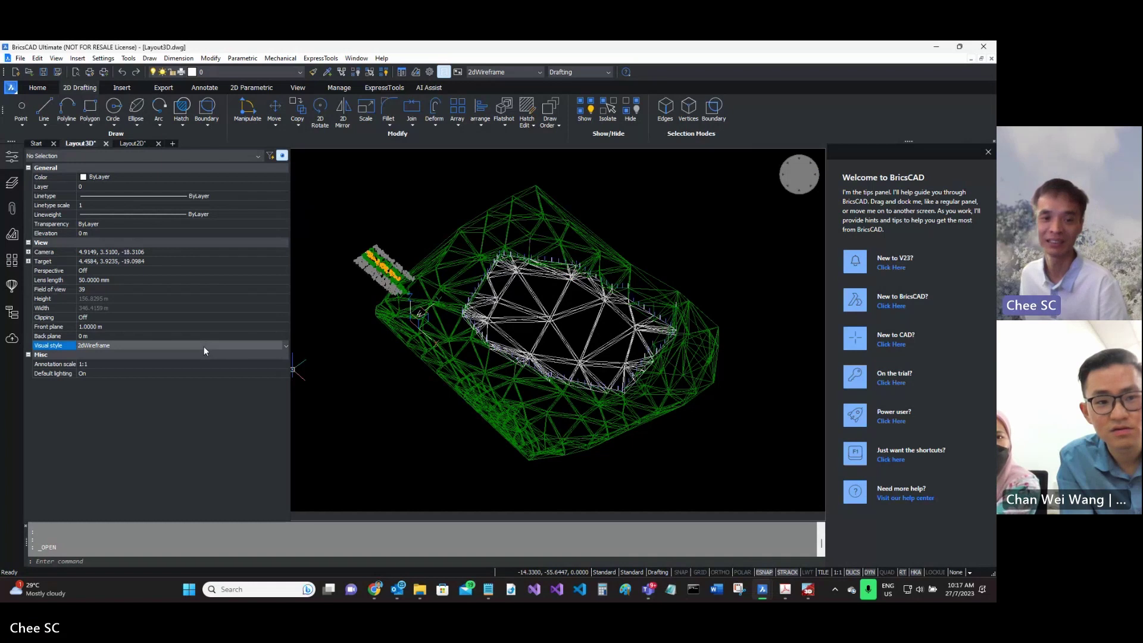
pyautogui.click(204, 345)
pyautogui.click(180, 407)
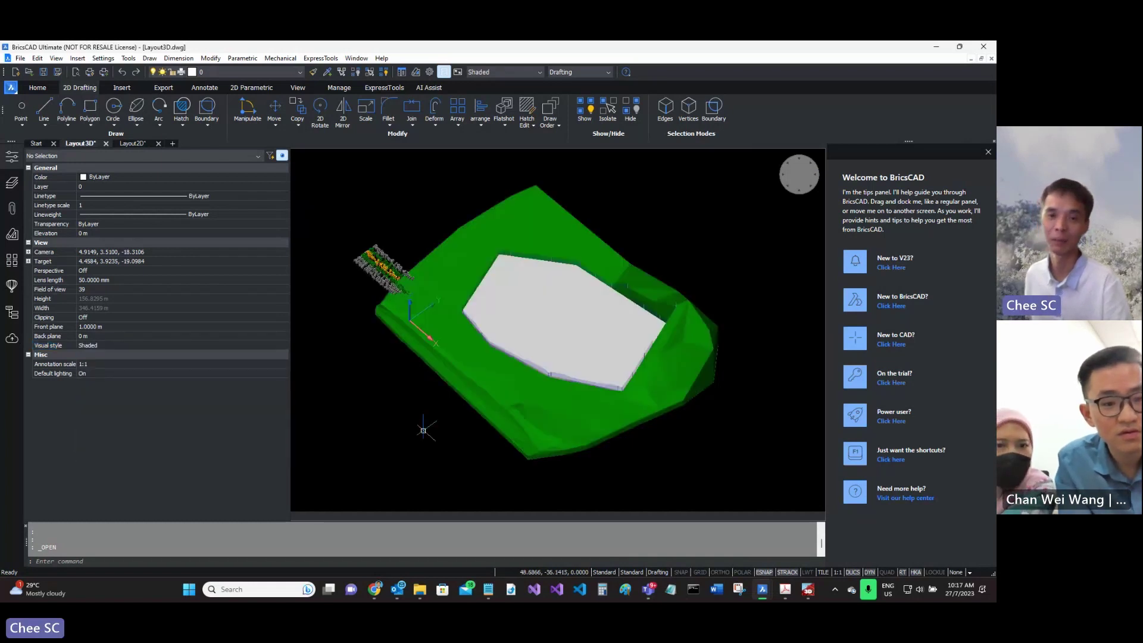
pyautogui.keyDown('shift'); pyautogui.moveTo(597, 434); pyautogui.dragTo(598, 384, button='middle'); pyautogui.keyUp('shift')
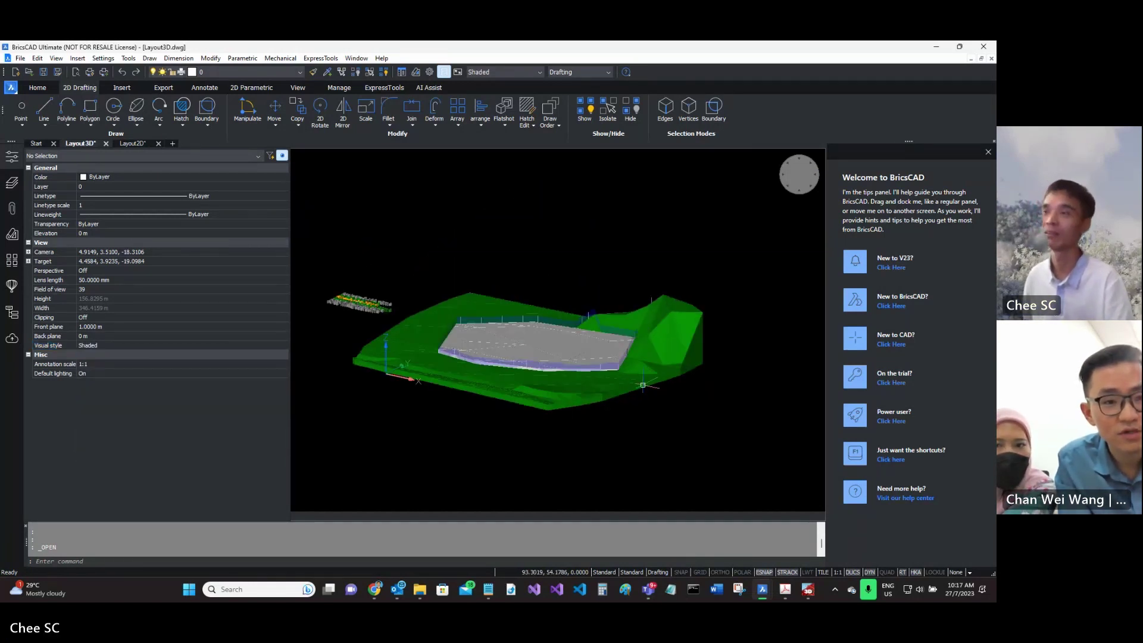
# Examine the shaded platform and its side walls in the Layout3D model up close and from above.
pyautogui.scroll(3, 524, 372)
pyautogui.moveTo(523, 372)
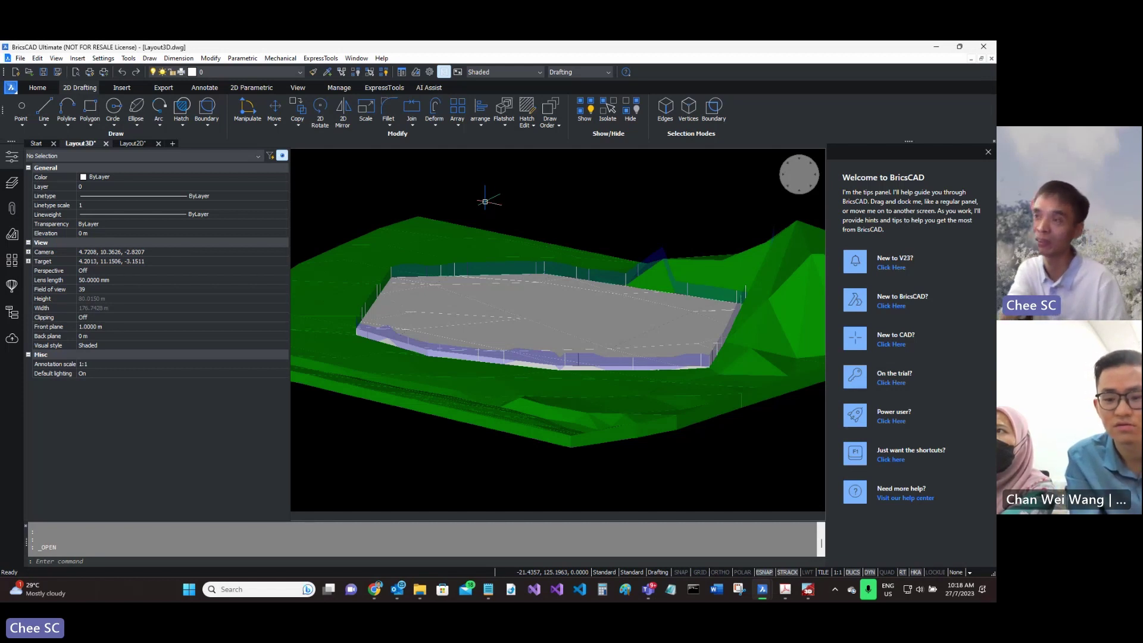
pyautogui.moveTo(408, 231)
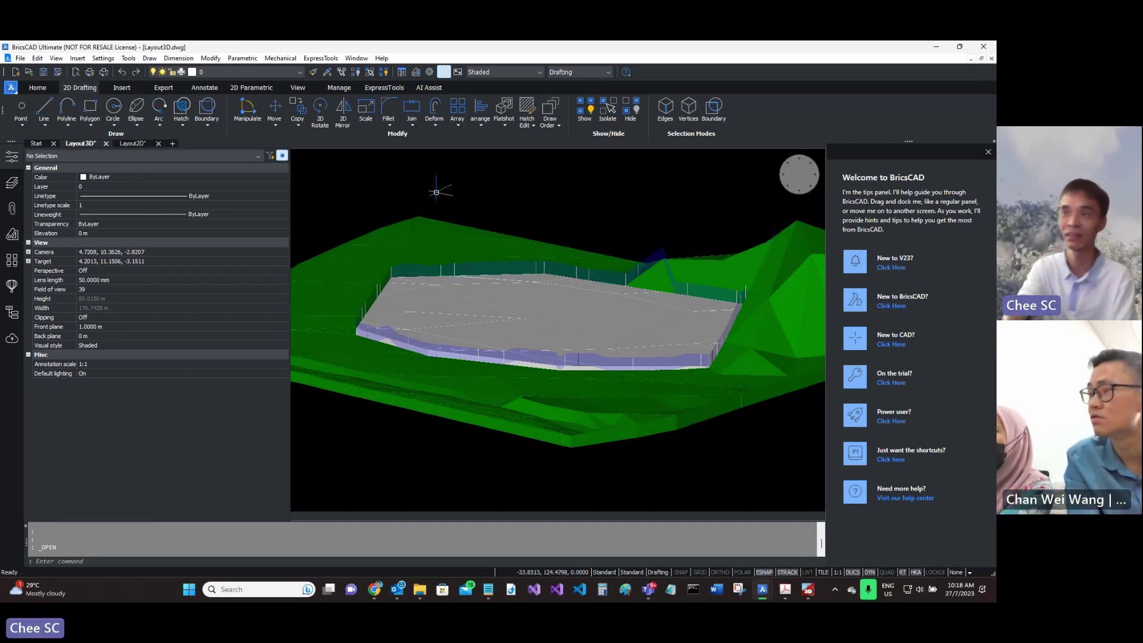
pyautogui.keyDown('shift'); pyautogui.moveTo(512, 201); pyautogui.dragTo(505, 253, button='middle'); pyautogui.keyUp('shift')
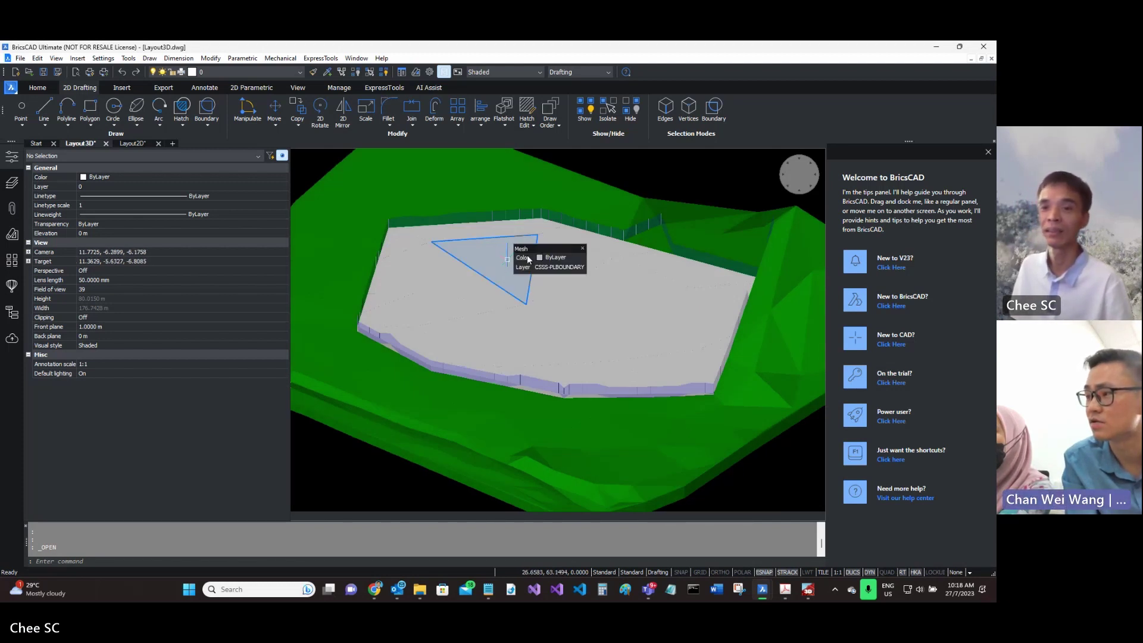
# Switch back to ZeonEarth and add a three-point section line running across the fill area of the 2D layout.
pyautogui.click(936, 48)
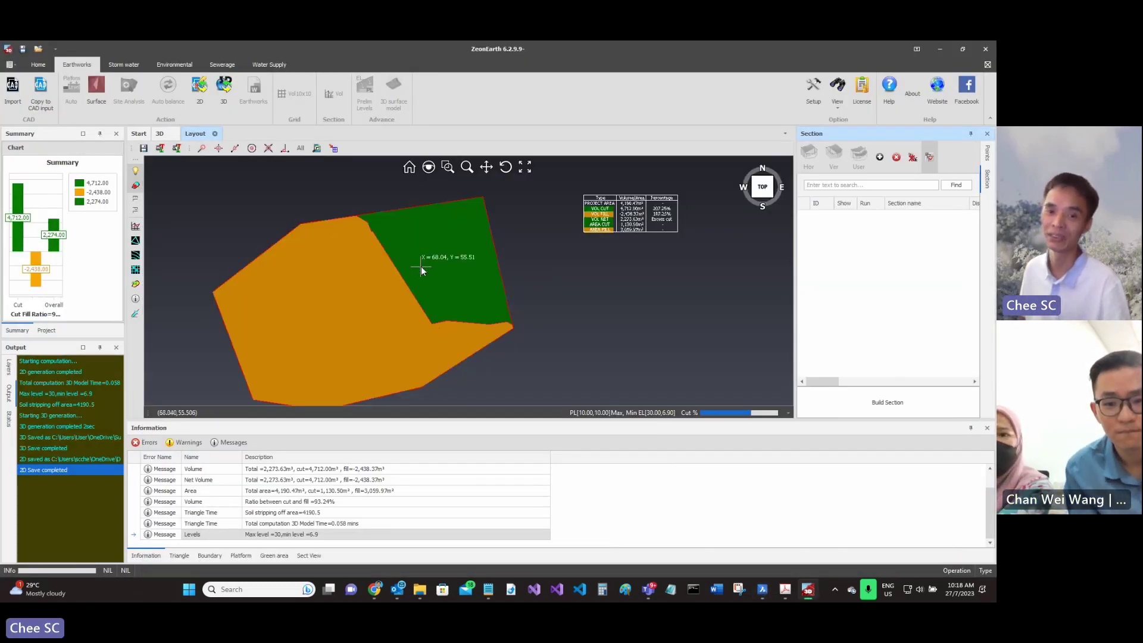
pyautogui.scroll(-1, 419, 246)
pyautogui.scroll(1, 416, 246)
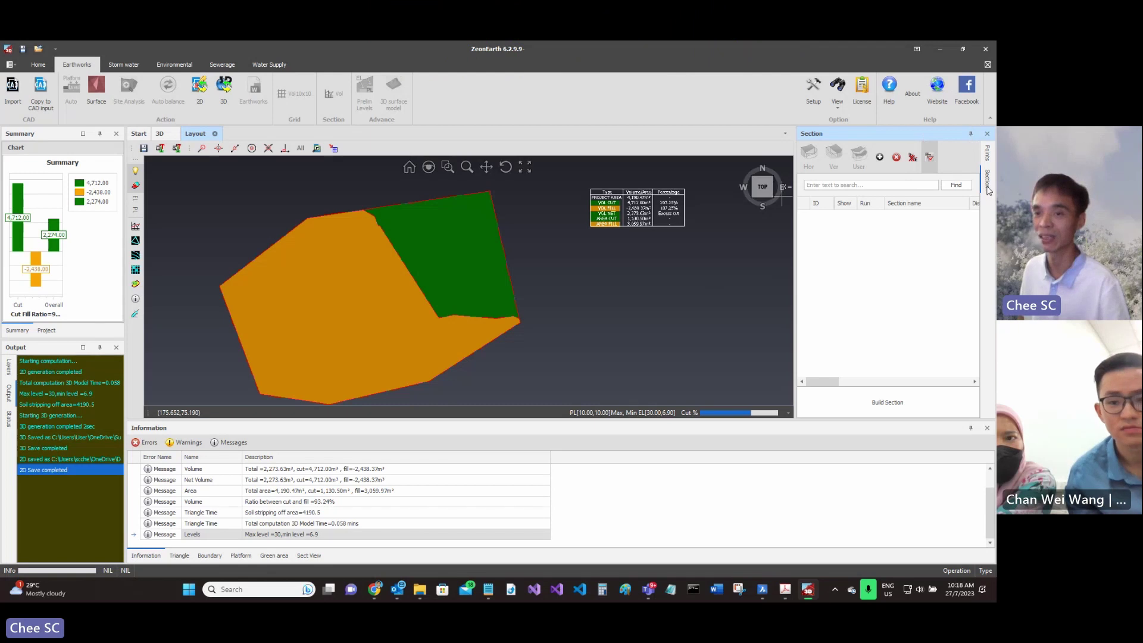
pyautogui.click(987, 155)
pyautogui.click(989, 180)
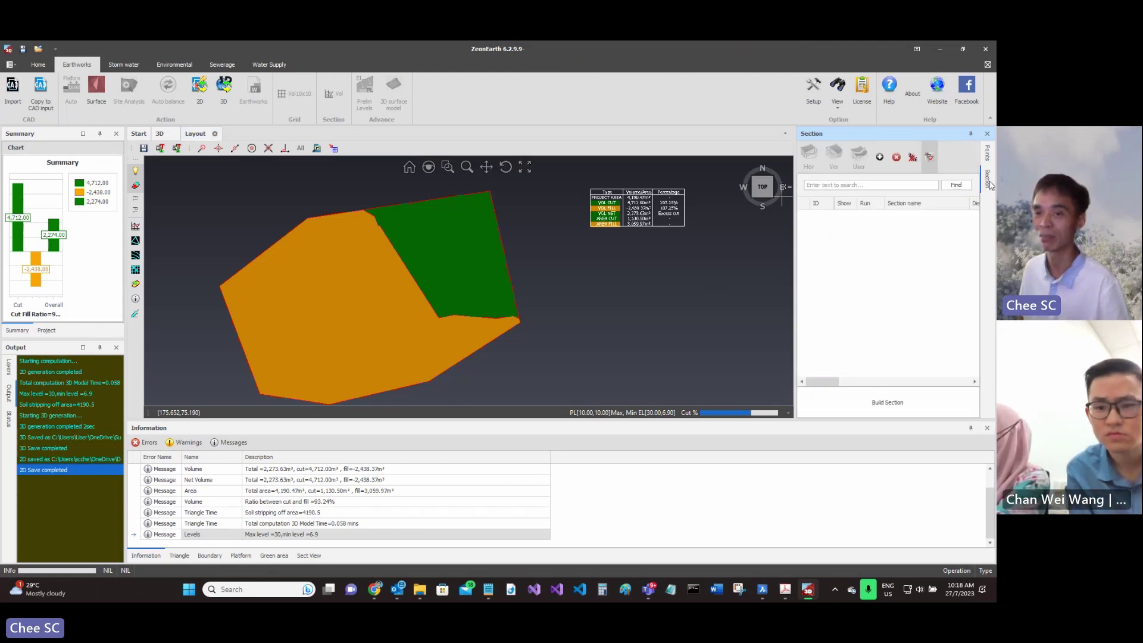
pyautogui.click(879, 158)
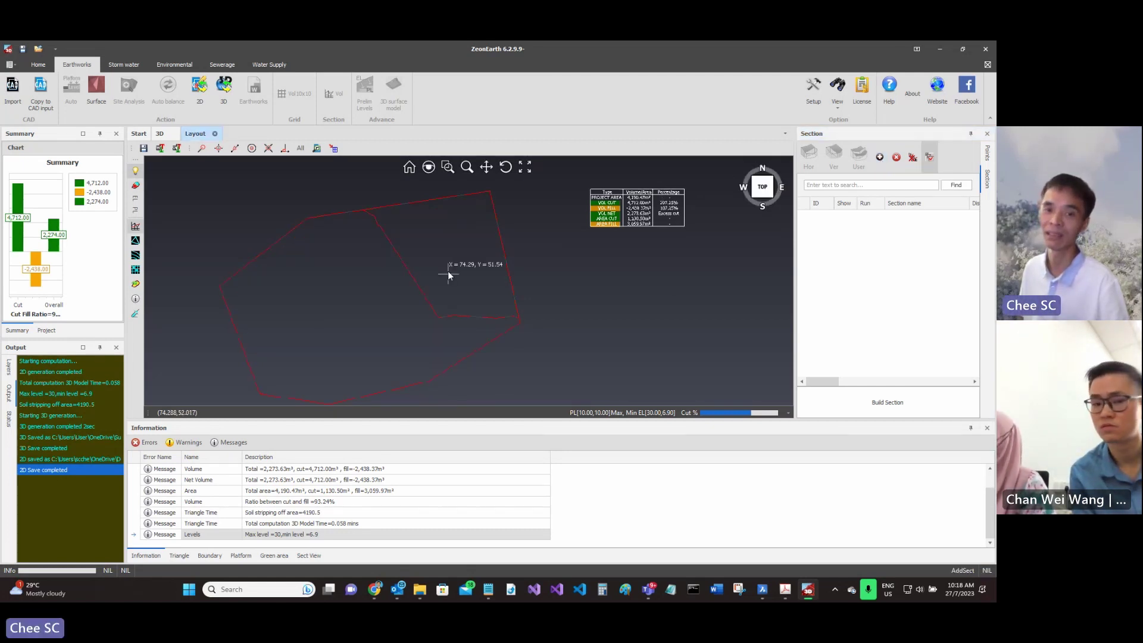
pyautogui.click(382, 367)
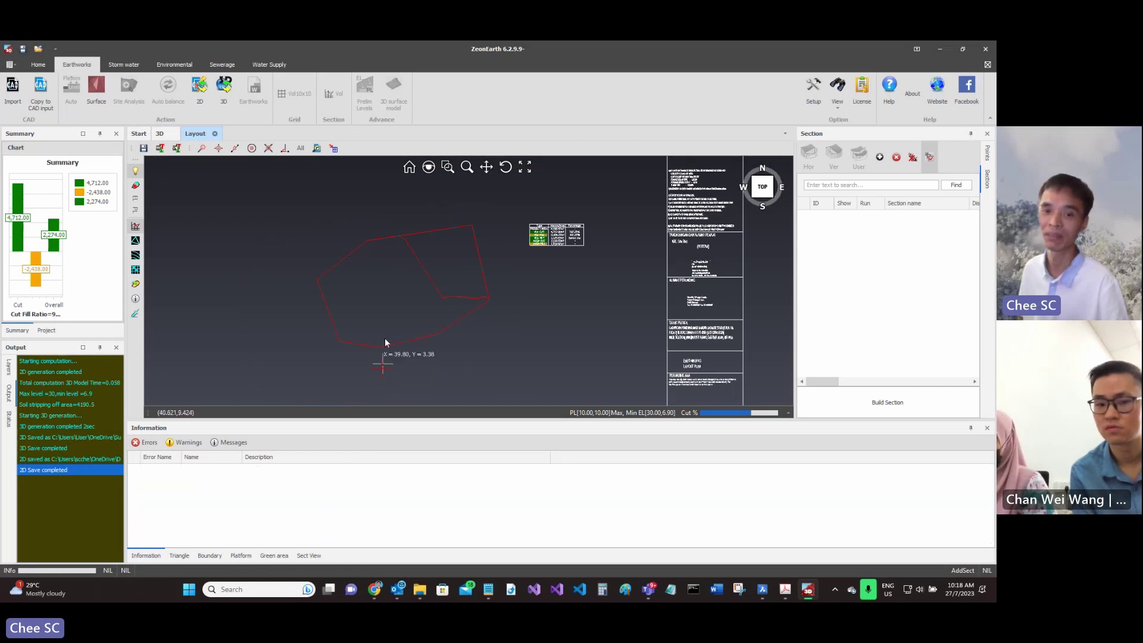
pyautogui.click(362, 284)
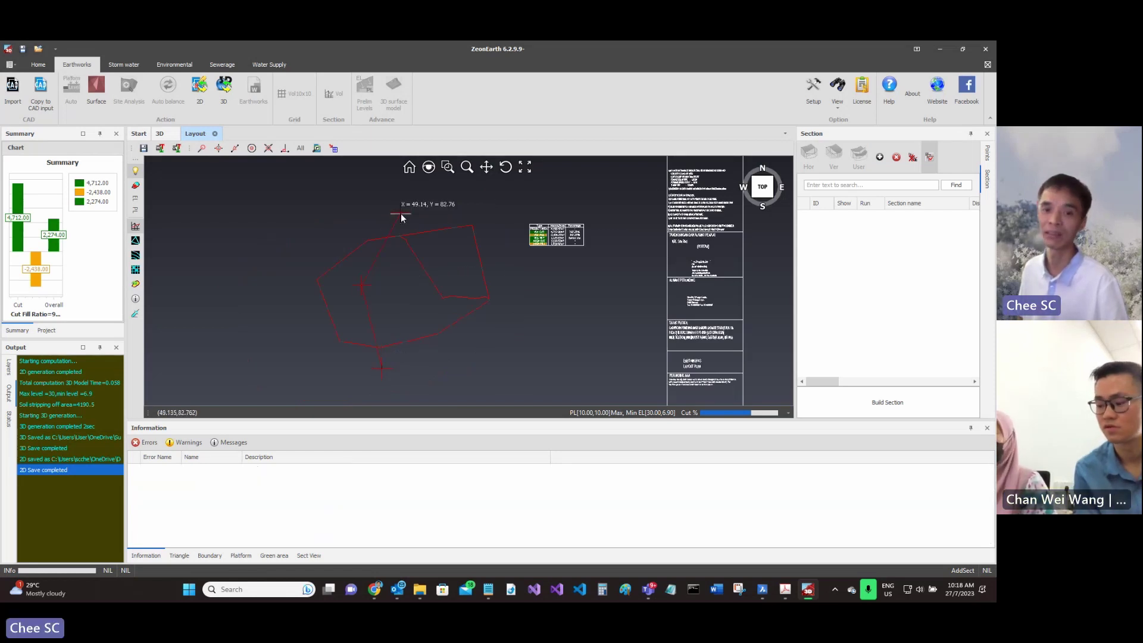
pyautogui.doubleClick(401, 213)
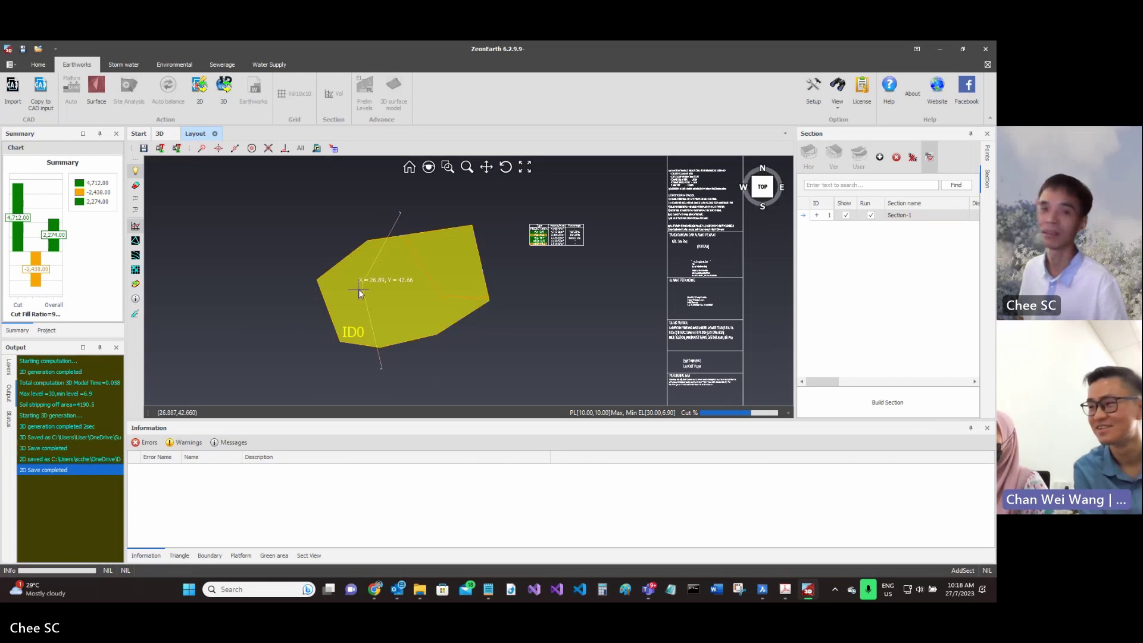
pyautogui.scroll(3, 356, 280)
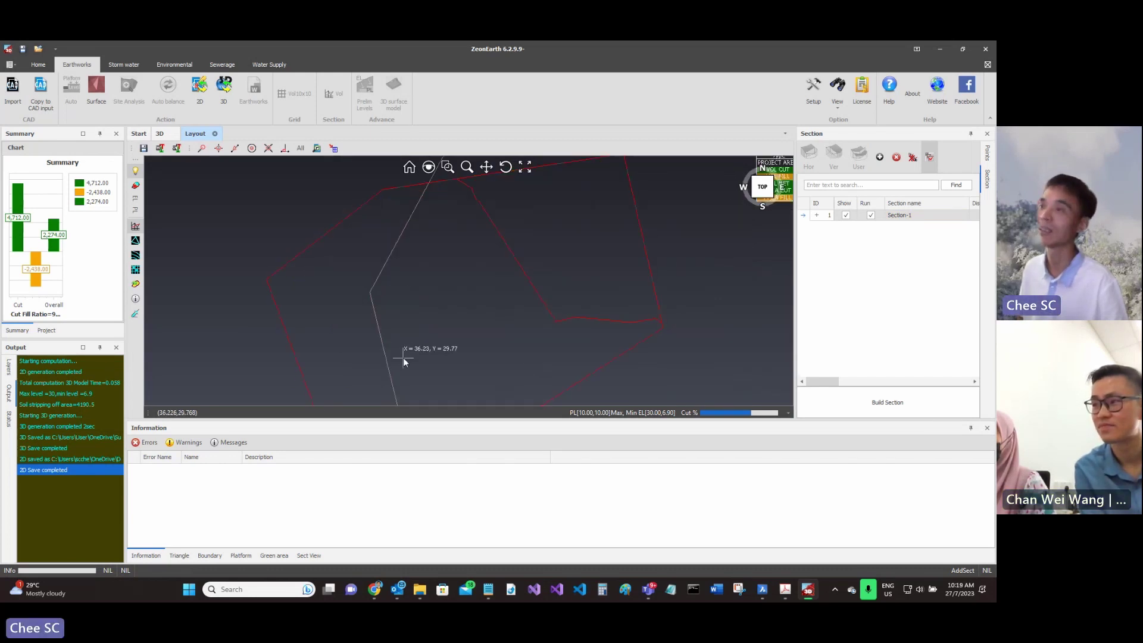
# Build the section for Section-1 and examine its cutting plane through the 3D earthwork model.
pyautogui.click(900, 218)
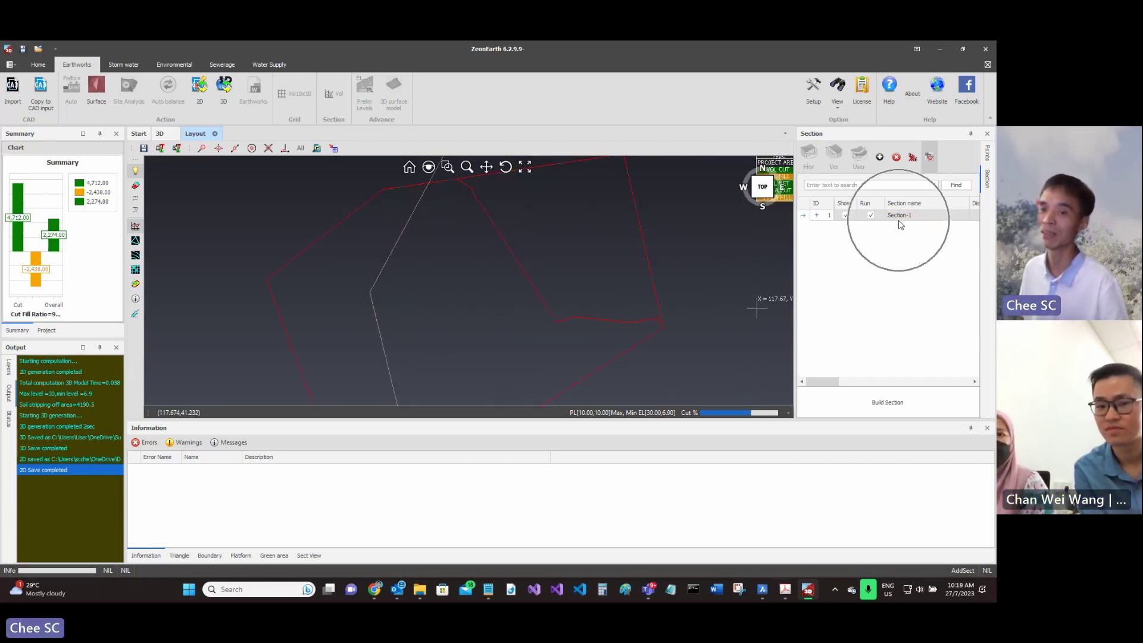
pyautogui.click(886, 403)
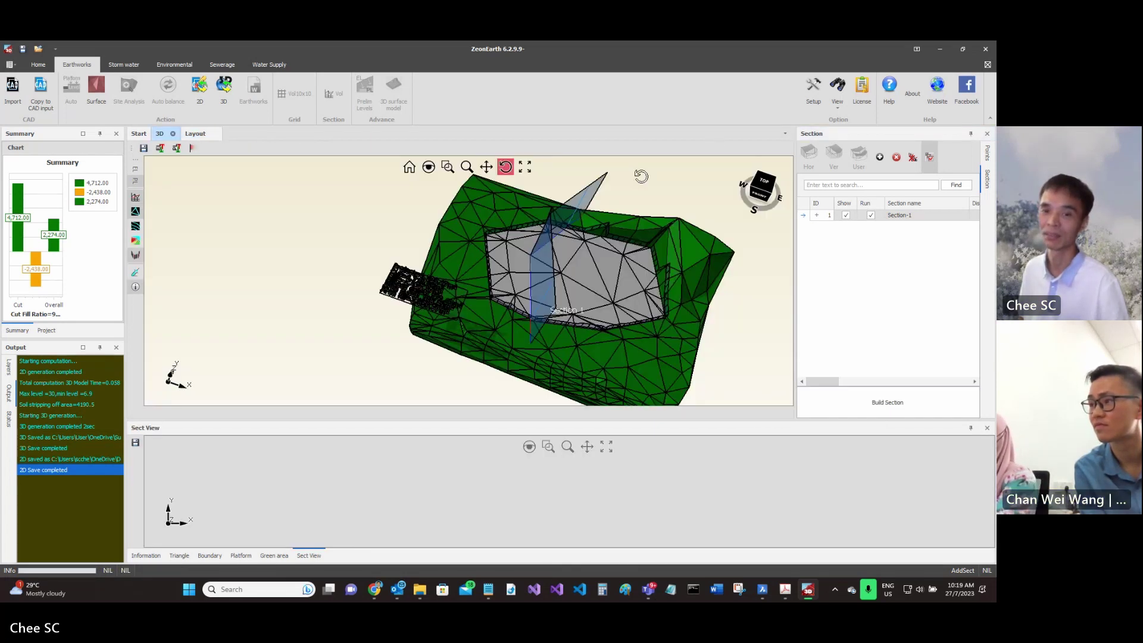
pyautogui.moveTo(588, 287); pyautogui.dragTo(341, 258)
pyautogui.scroll(6, 572, 264)
pyautogui.scroll(-5, 556, 272)
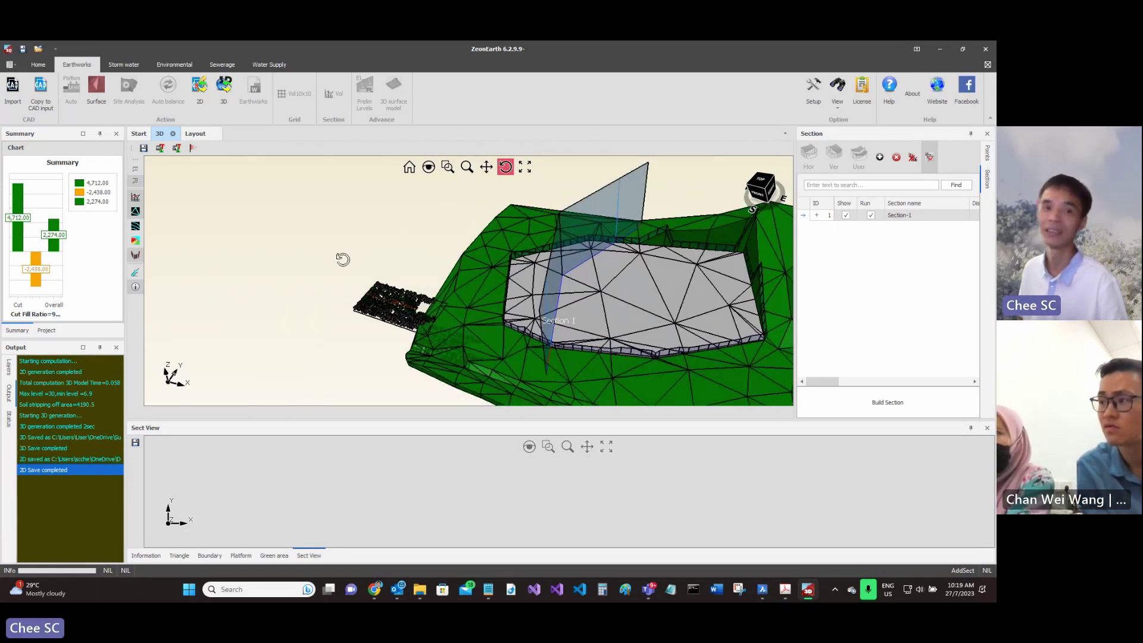
# Hide the terrain surface in the 3D view and examine the section's profile lines along the cutting plane up close.
pyautogui.click(136, 182)
pyautogui.scroll(8, 591, 291)
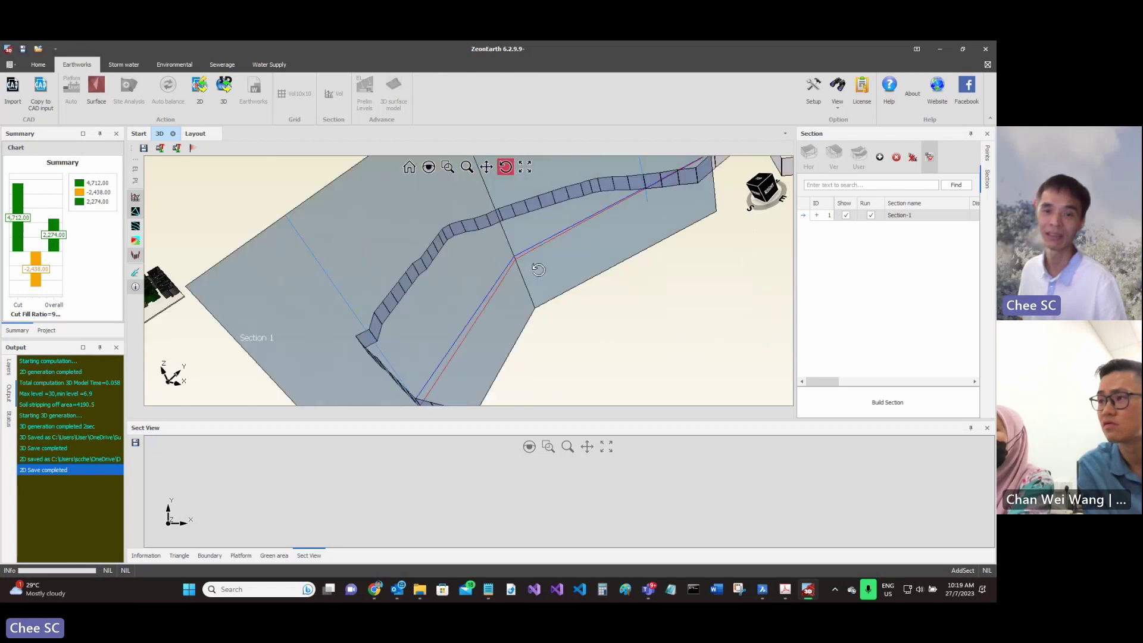
pyautogui.moveTo(591, 291); pyautogui.dragTo(538, 268)
pyautogui.scroll(3, 538, 269)
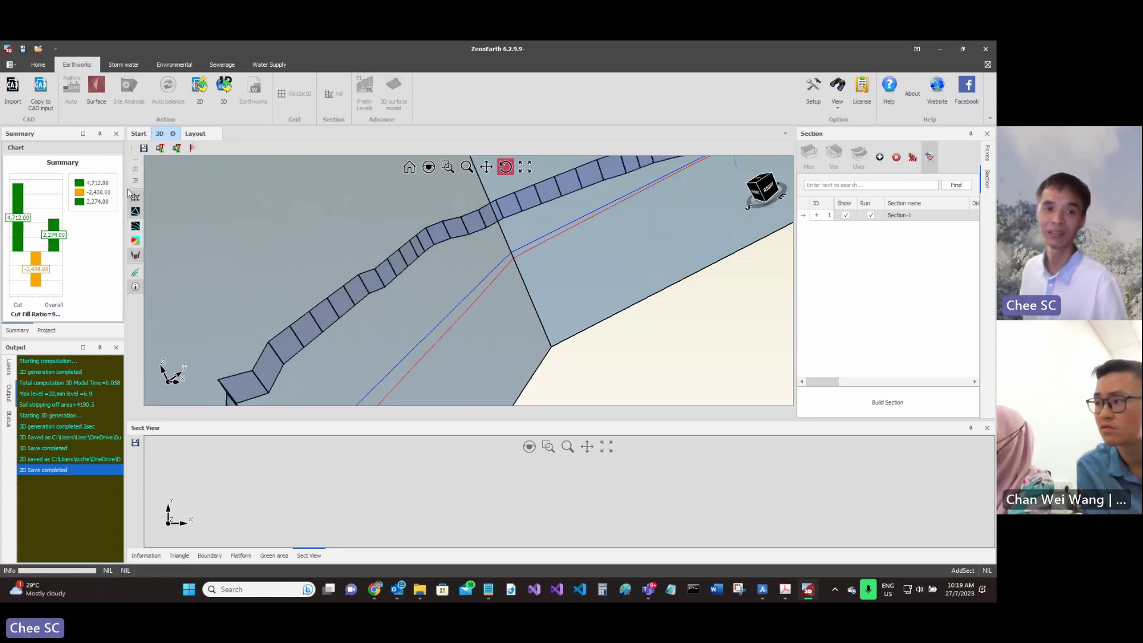
pyautogui.moveTo(417, 262)
pyautogui.mouseDown()
pyautogui.moveTo(528, 281)
pyautogui.moveTo(478, 288)
pyautogui.moveTo(569, 273)
pyautogui.moveTo(594, 245)
pyautogui.moveTo(551, 232)
pyautogui.moveTo(554, 248)
pyautogui.moveTo(546, 242)
pyautogui.moveTo(640, 245)
pyautogui.mouseUp()
# Display the profile of Section-1 in the section view and examine its existing and proposed level lines.
pyautogui.click(924, 216)
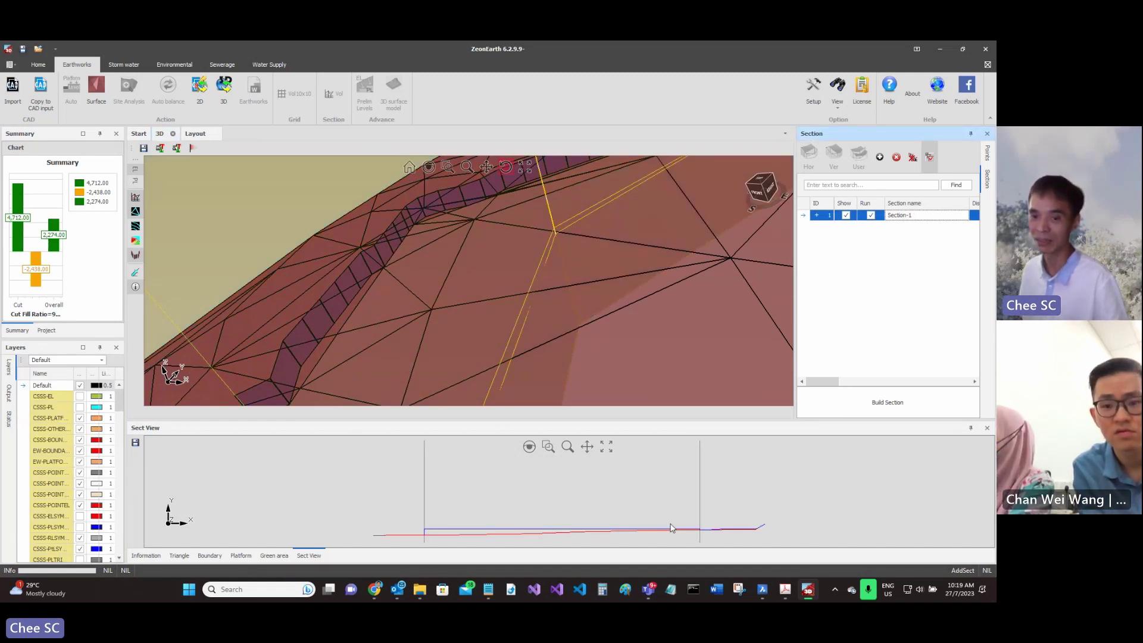
pyautogui.scroll(3, 671, 525)
pyautogui.scroll(-1, 619, 539)
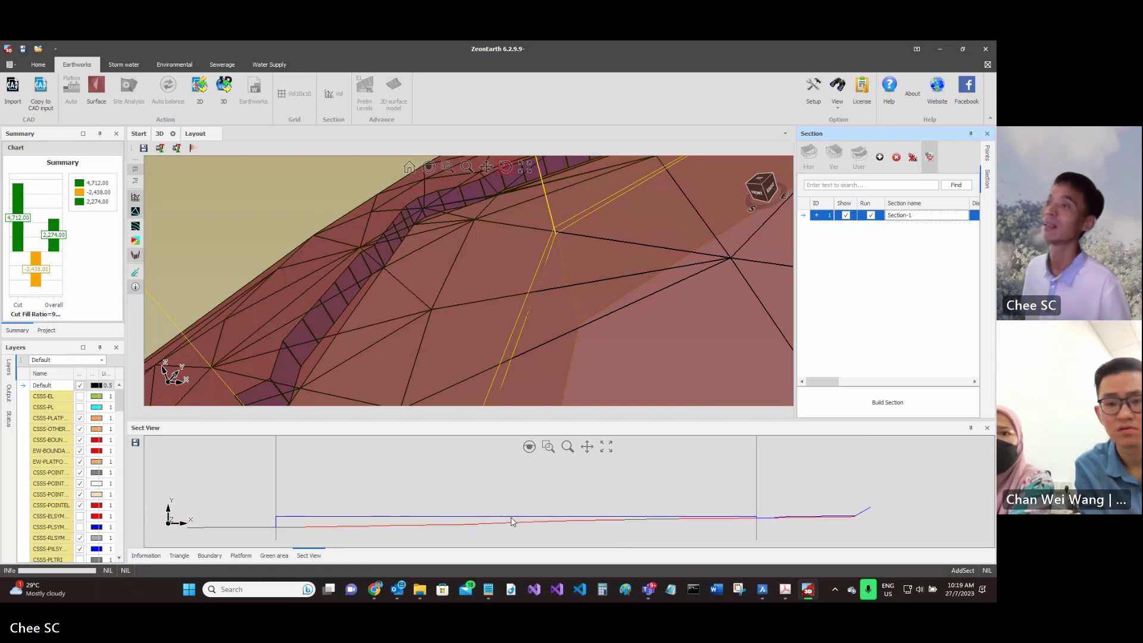
pyautogui.scroll(-2, 511, 517)
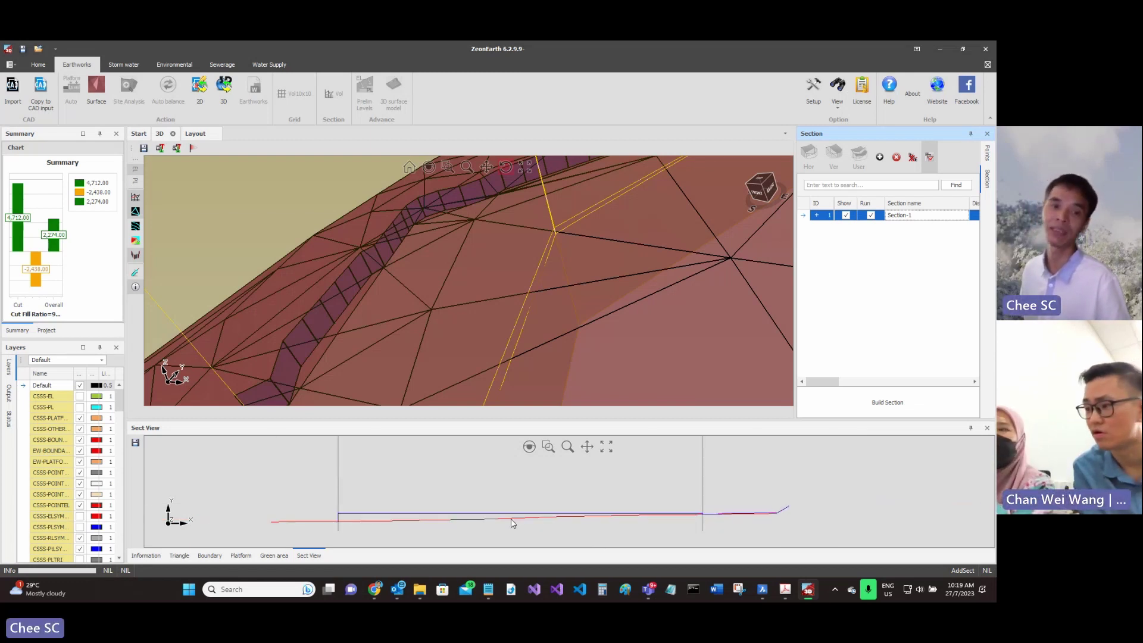
# Save the section profile as the CAD drawing Profile.dwg in the 200723 Generasi folder.
pyautogui.click(135, 444)
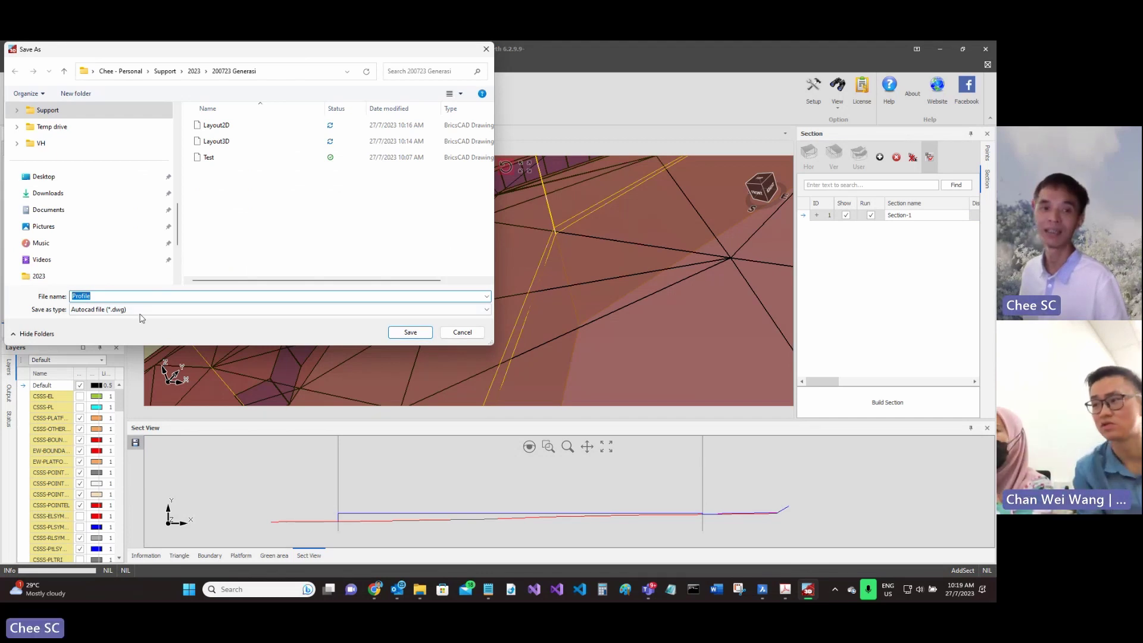
pyautogui.click(410, 331)
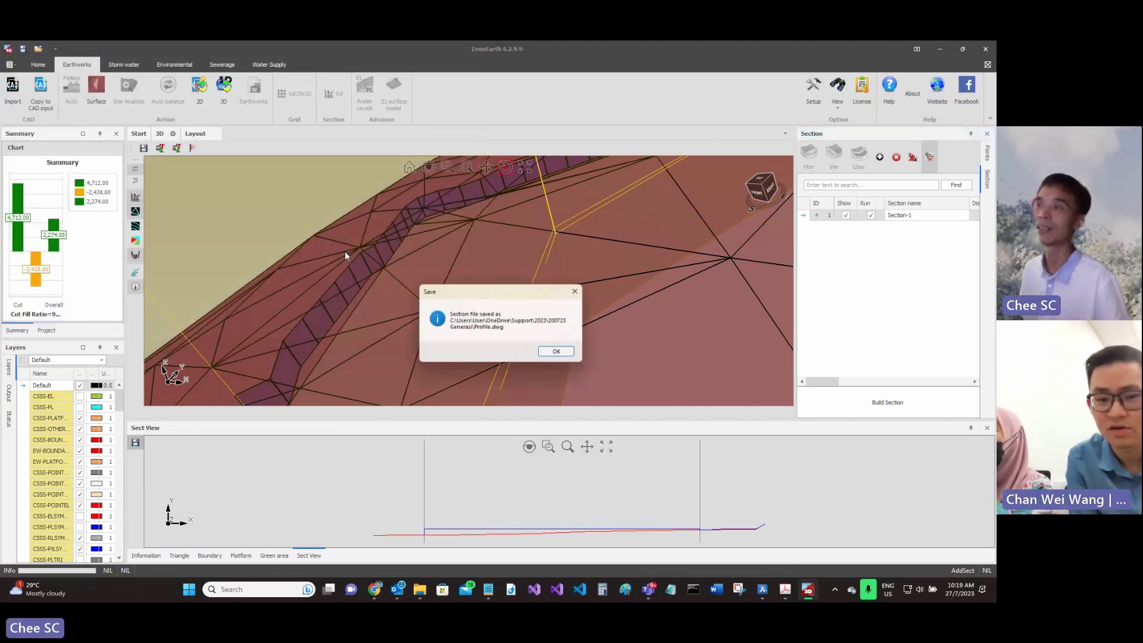
pyautogui.click(560, 353)
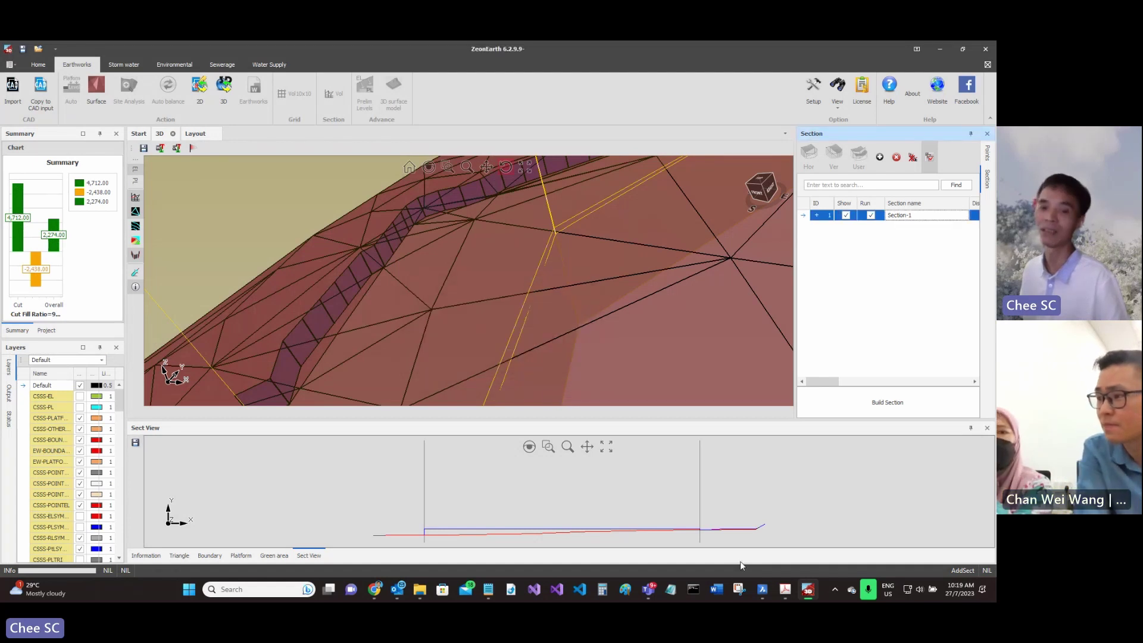
# Switch to BricsCAD and open the exported section drawing Profile.dwg.
pyautogui.moveTo(759, 597)
pyautogui.click(818, 512)
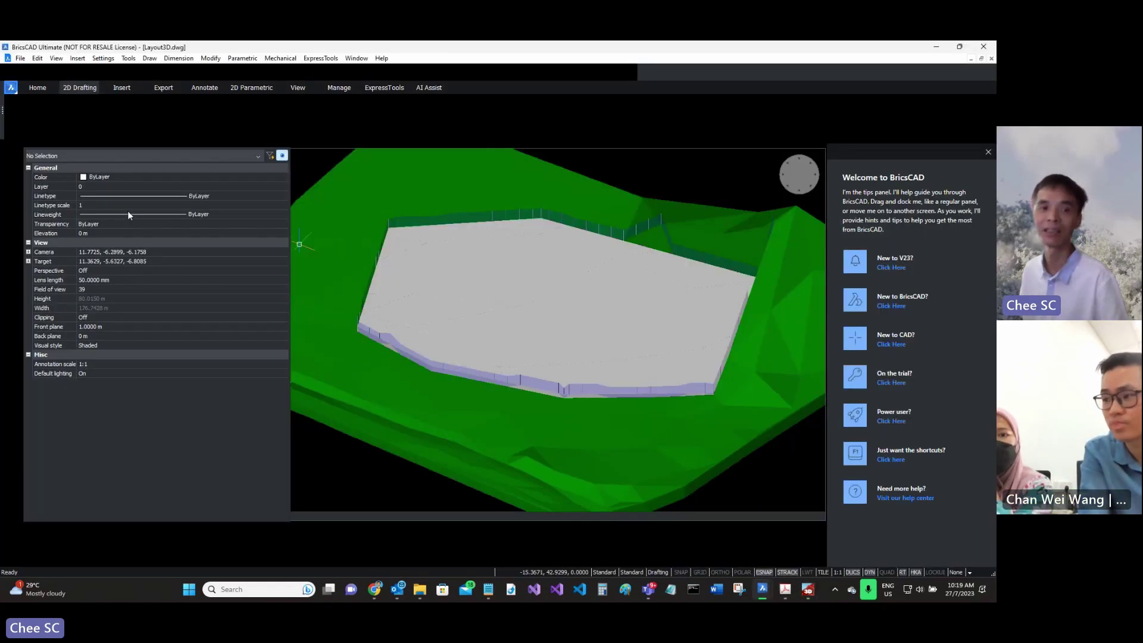
pyautogui.click(37, 143)
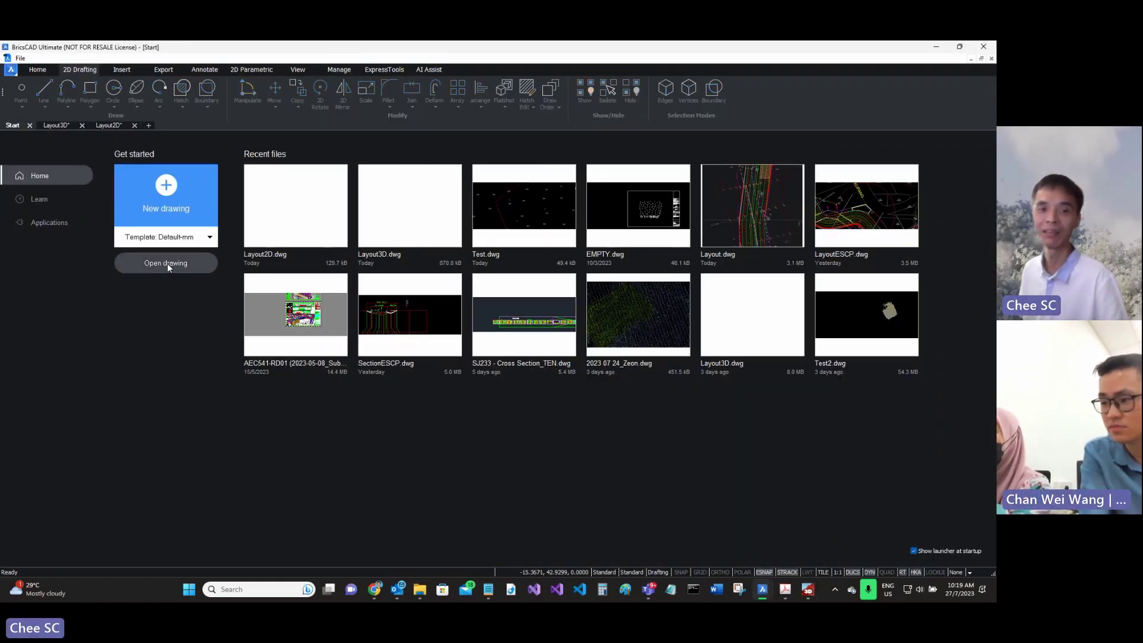
pyautogui.click(169, 262)
pyautogui.click(289, 218)
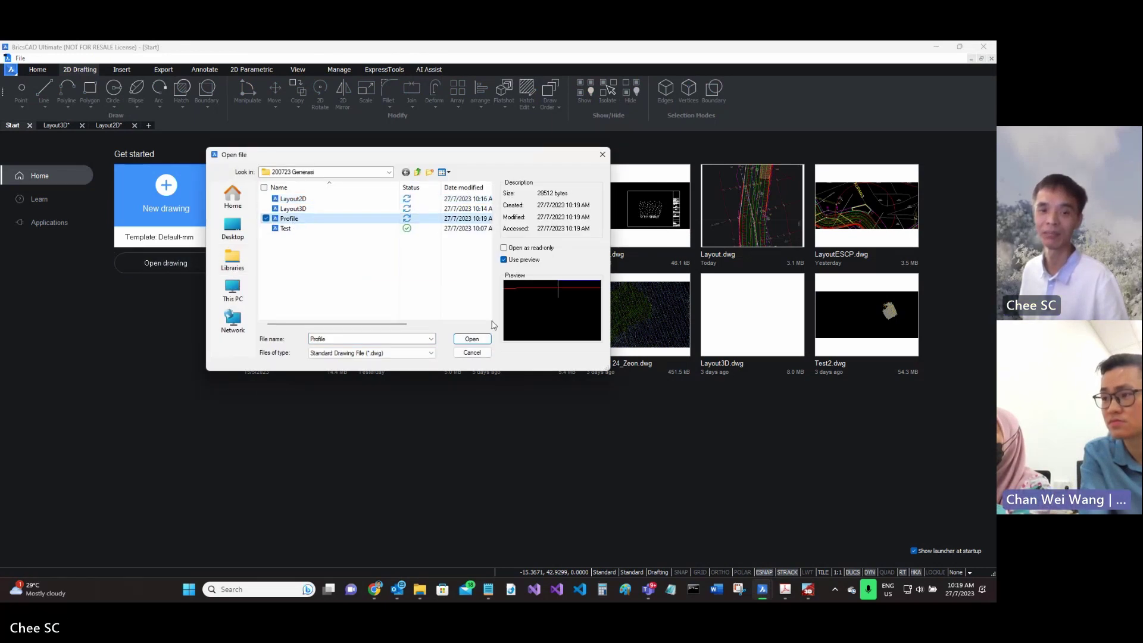
pyautogui.click(469, 339)
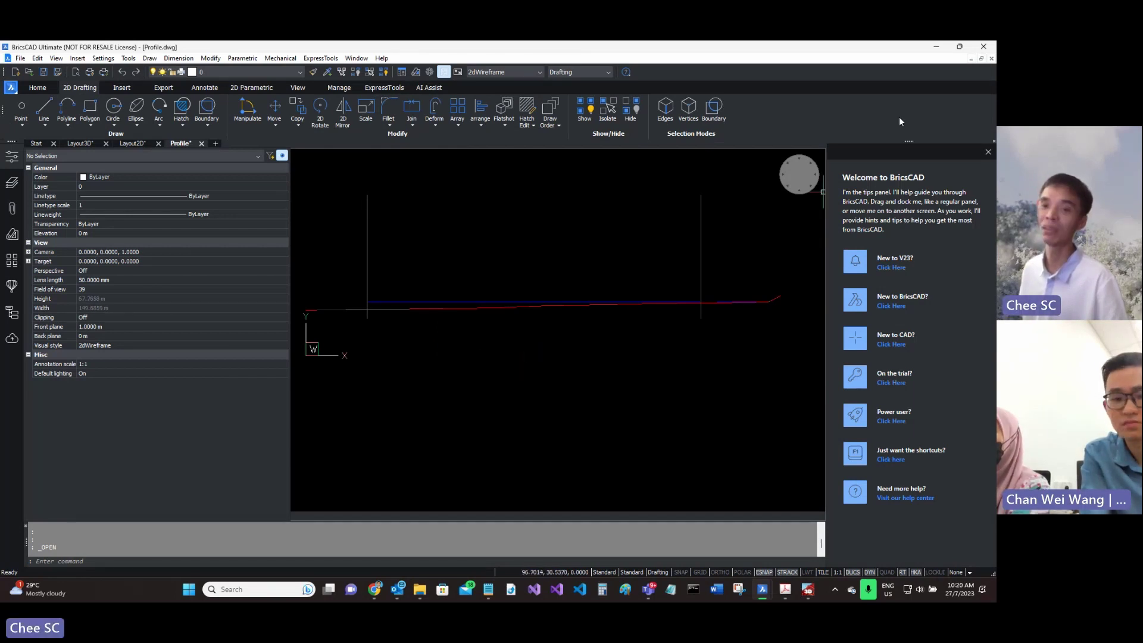
# Launch xSection, import the section from ZeonEarth, and maximise the window to examine the Section-1 layout.
pyautogui.click(936, 47)
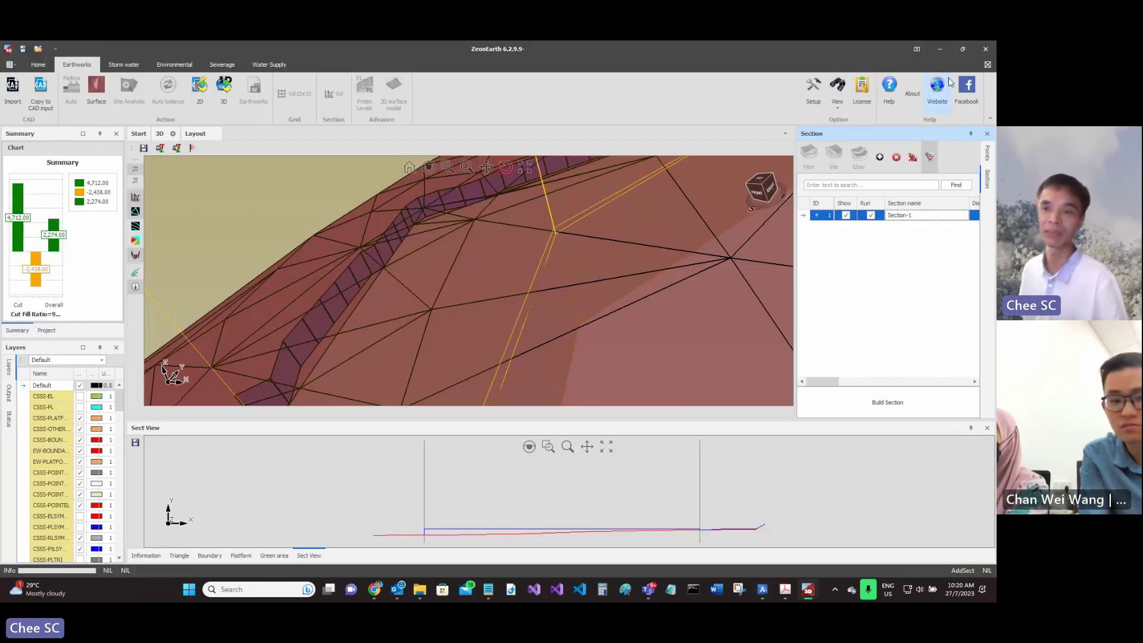
pyautogui.click(939, 51)
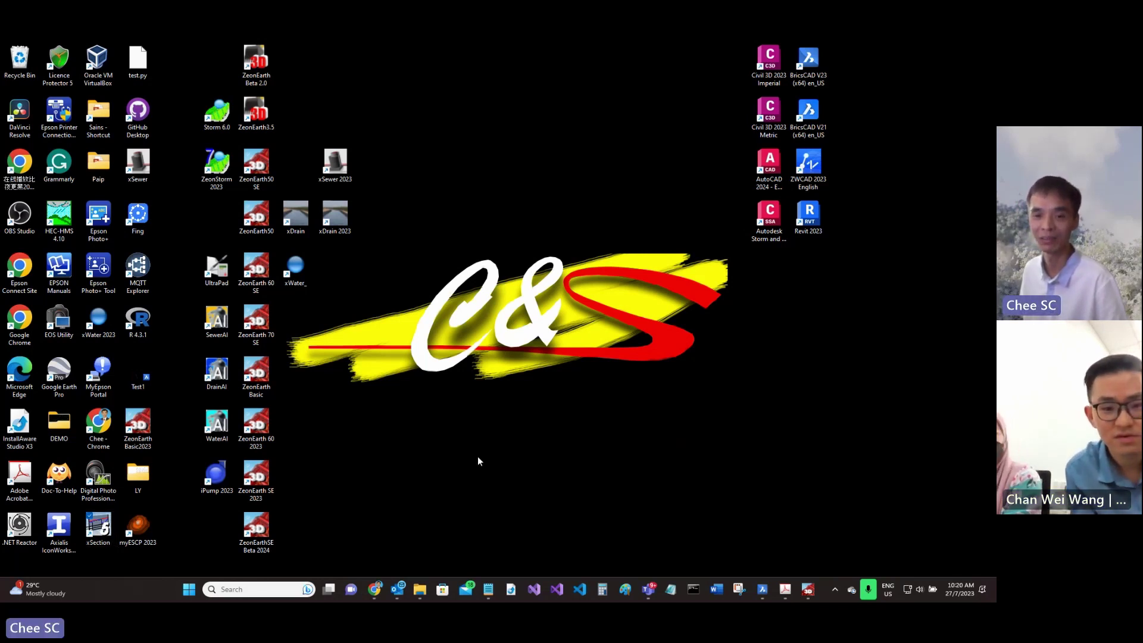
pyautogui.click(556, 427)
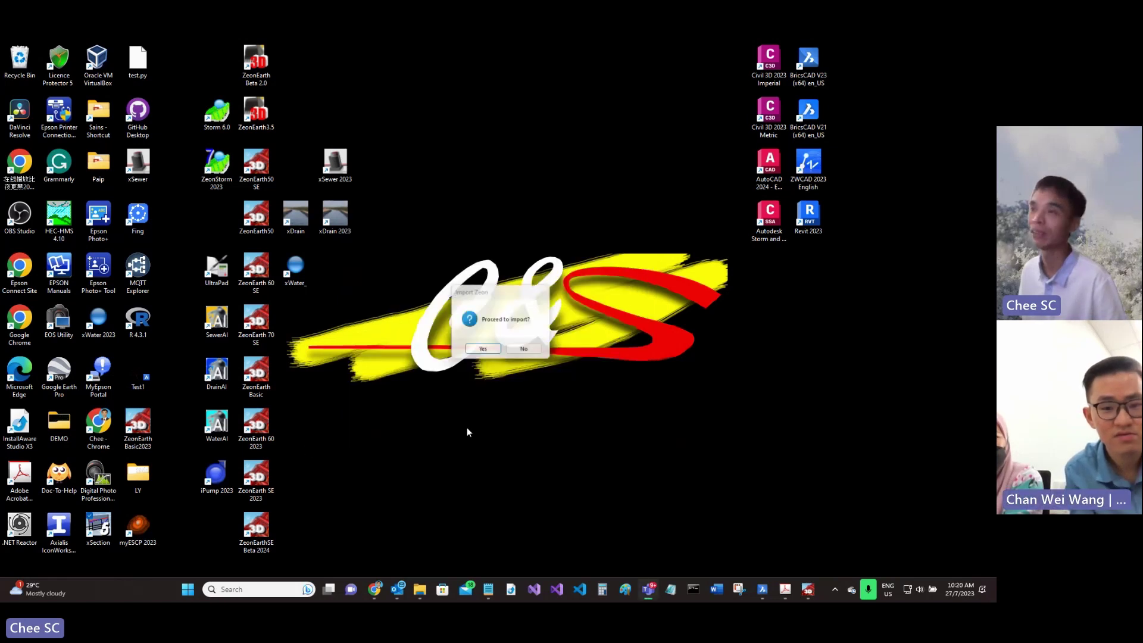
pyautogui.click(482, 351)
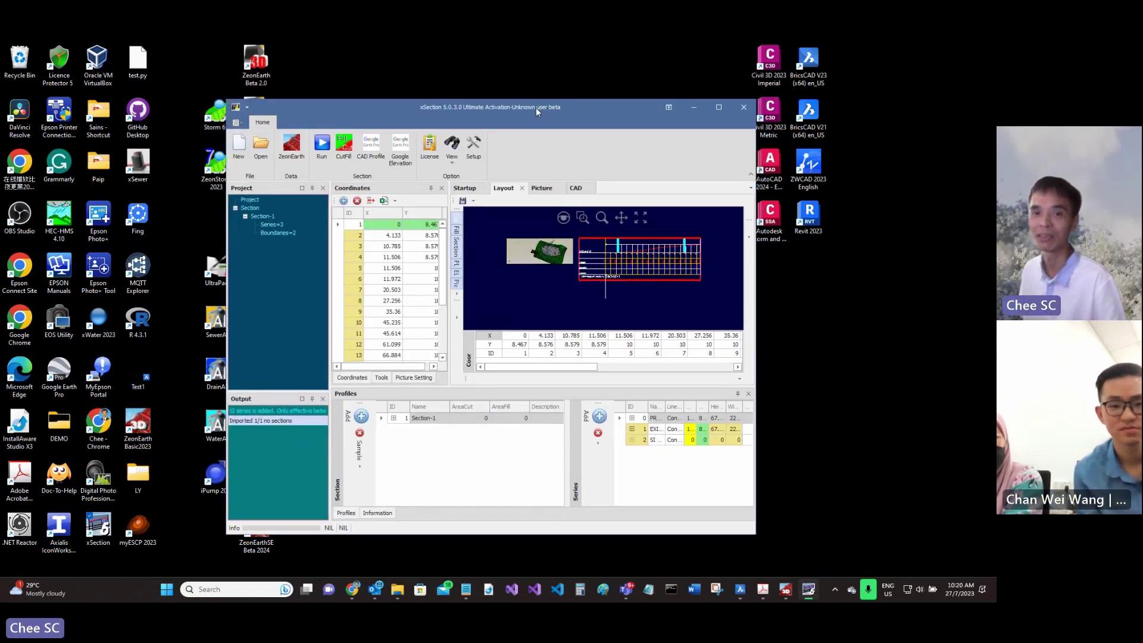
pyautogui.doubleClick(536, 107)
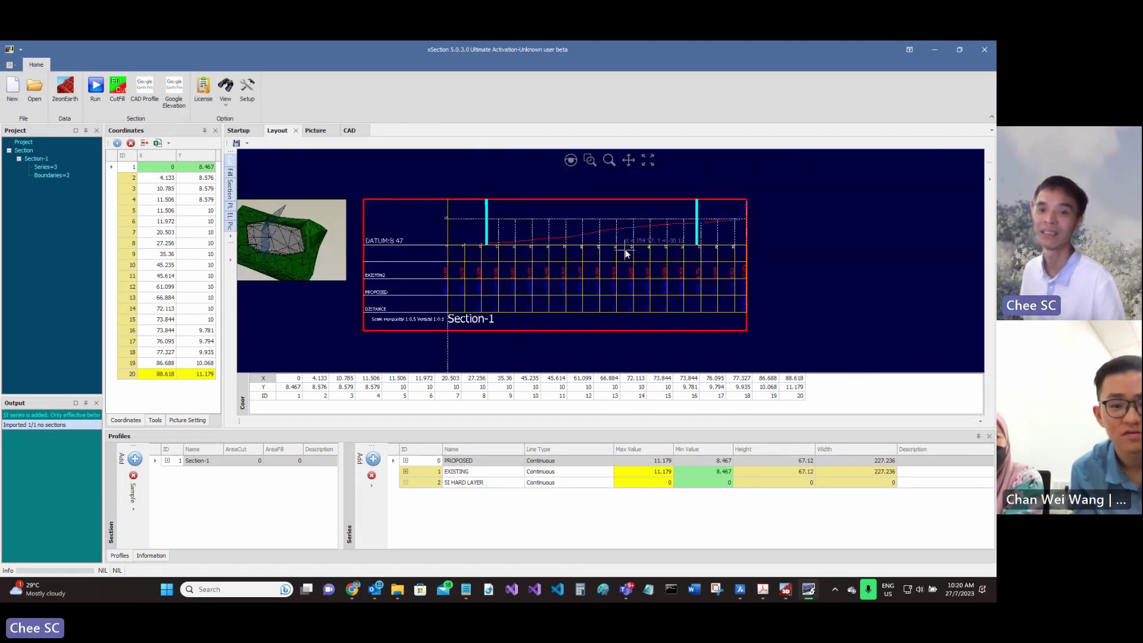
pyautogui.scroll(1, 625, 248)
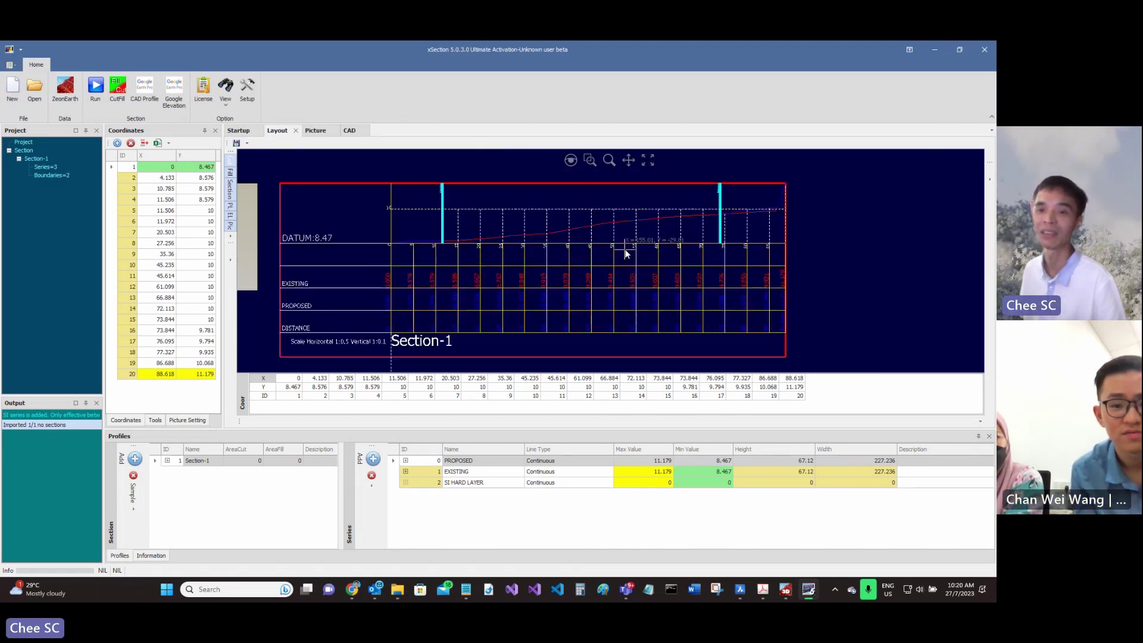
# Compute the cut and fill for Section-1 and examine the filled area on its profile layout.
pyautogui.click(117, 90)
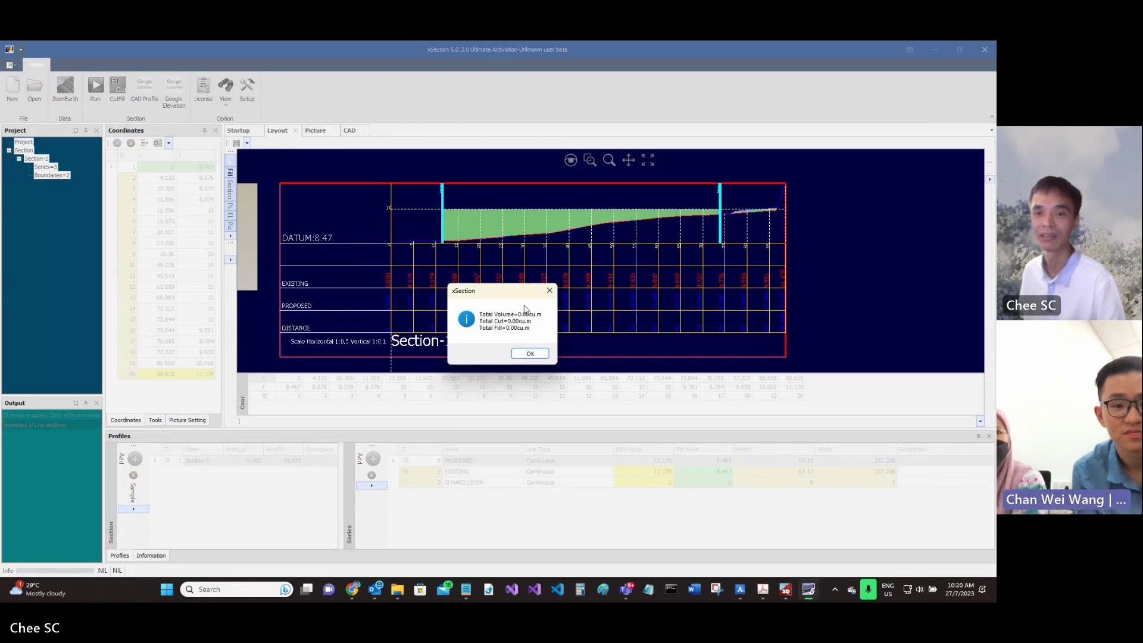
pyautogui.click(530, 353)
pyautogui.scroll(1, 583, 263)
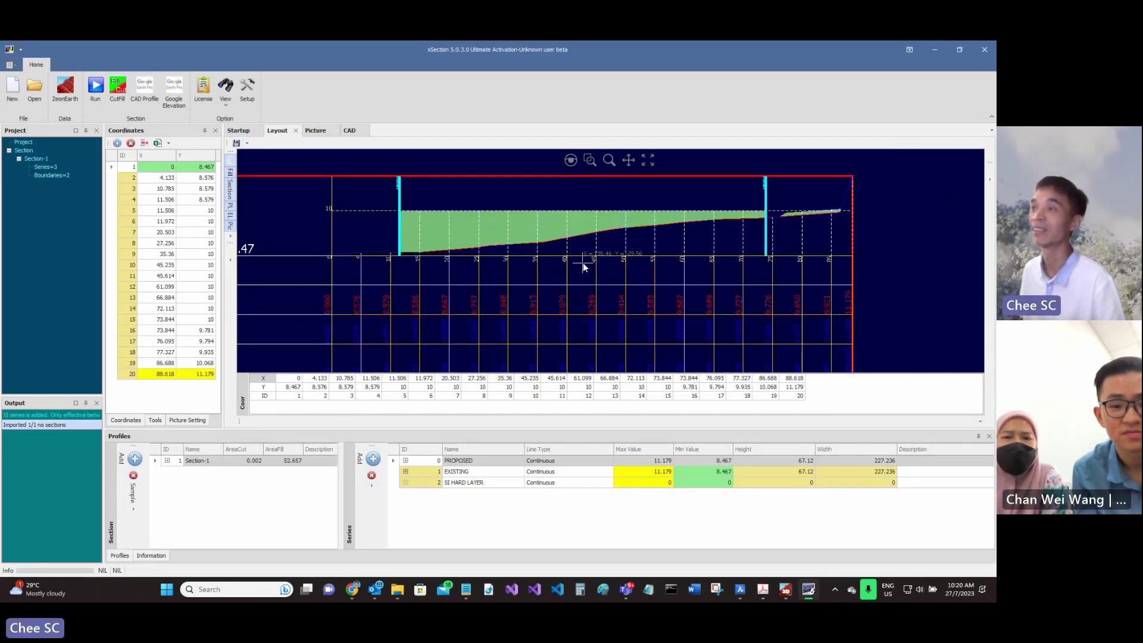
pyautogui.scroll(-1, 583, 262)
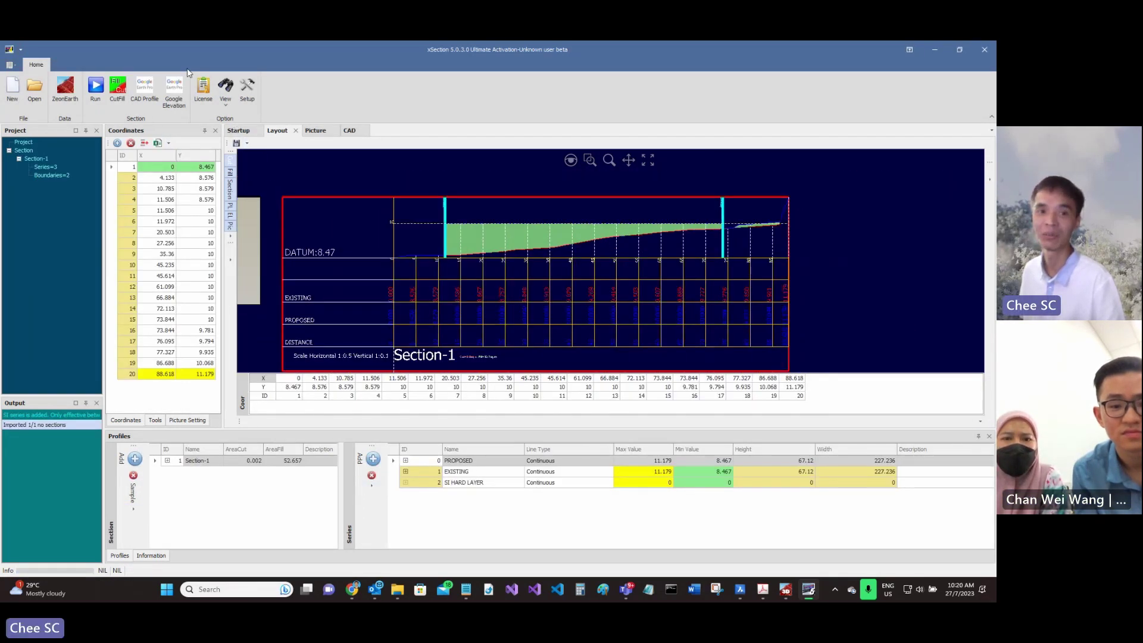
# Review the section setup options alongside the Section-1 profile layout without changing any of them.
pyautogui.click(247, 89)
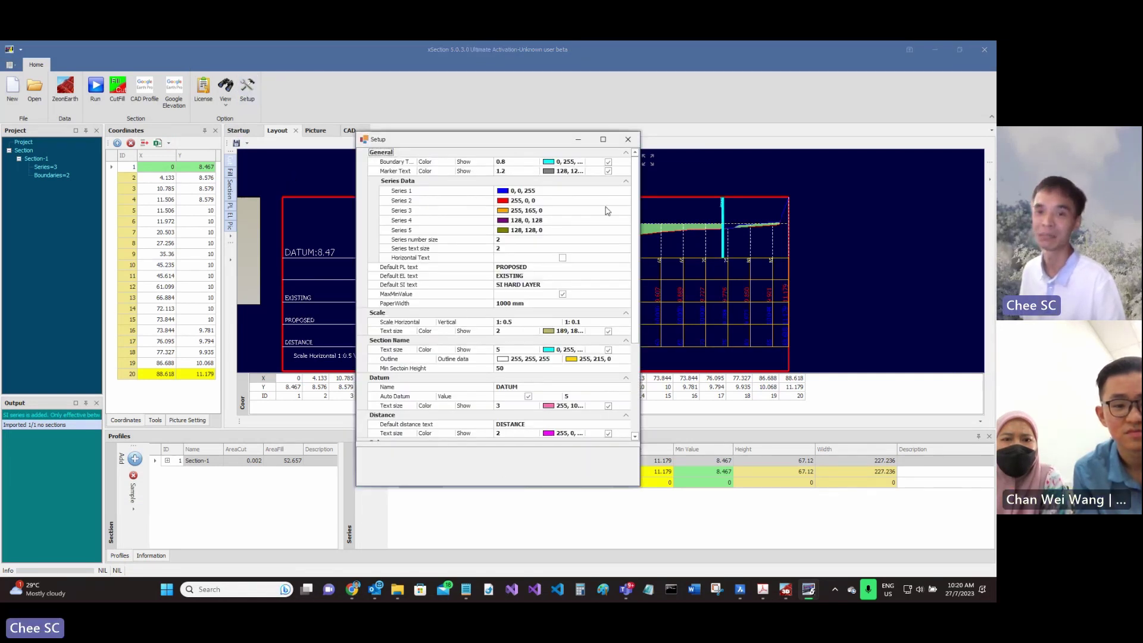
pyautogui.click(628, 139)
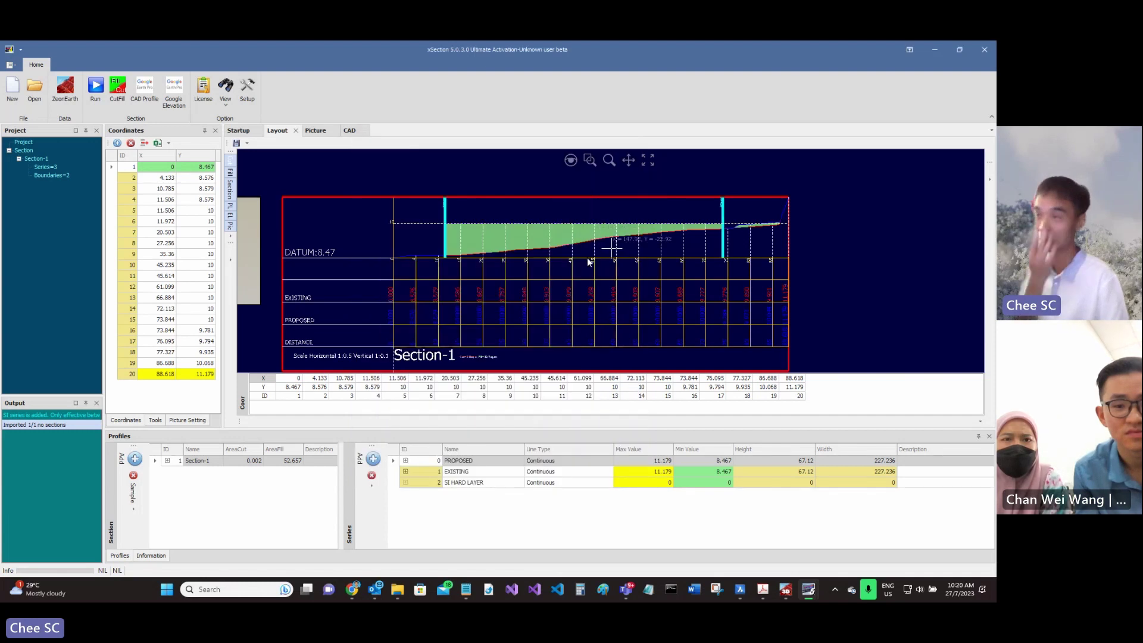
pyautogui.scroll(-2, 596, 273)
pyautogui.scroll(2, 587, 294)
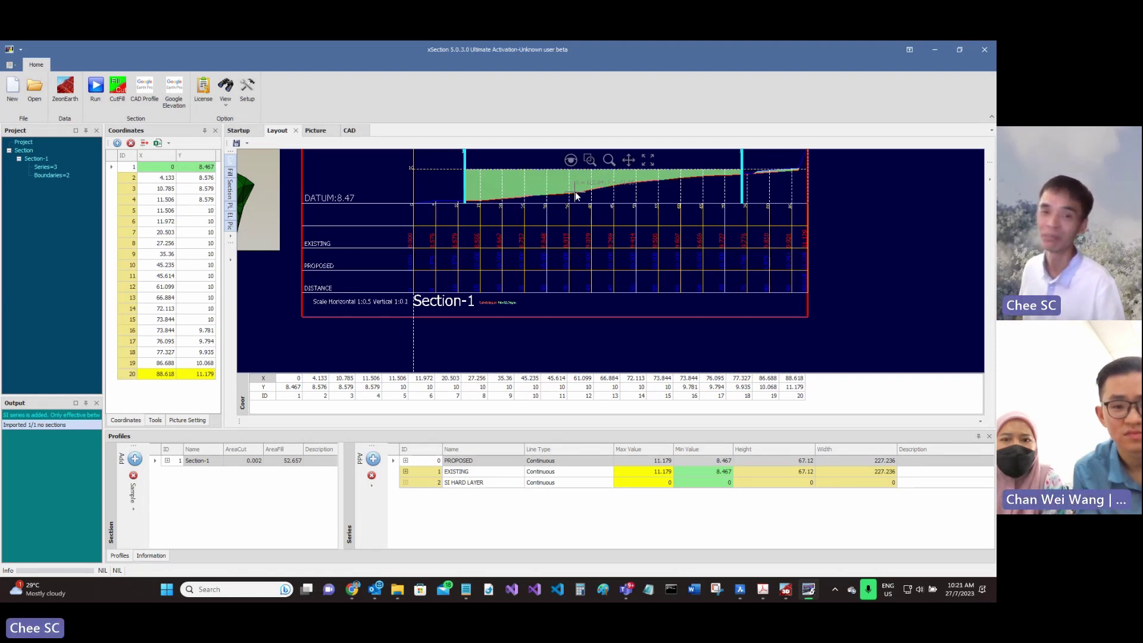
pyautogui.scroll(-3, 483, 234)
pyautogui.click(247, 88)
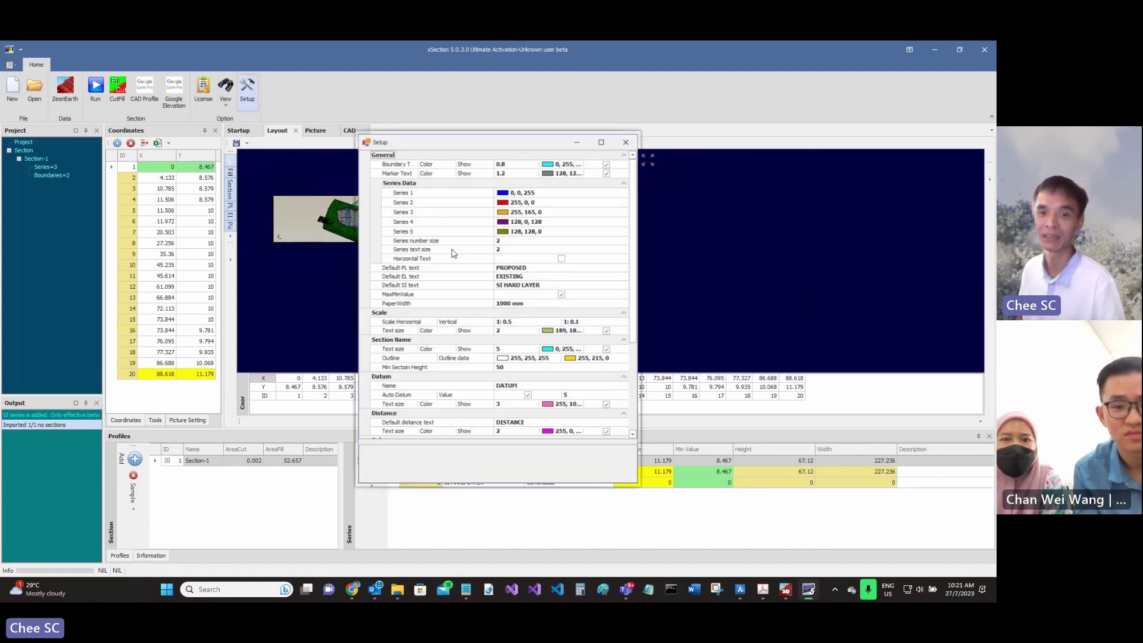
pyautogui.moveTo(487, 147); pyautogui.dragTo(775, 130)
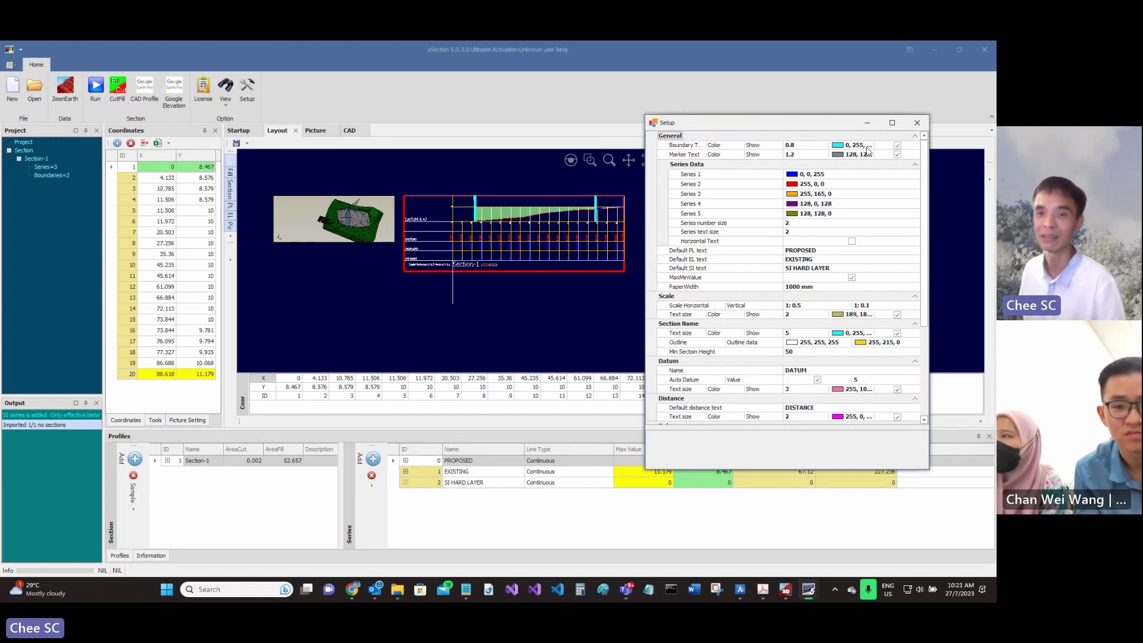
pyautogui.click(916, 123)
pyautogui.scroll(3, 457, 301)
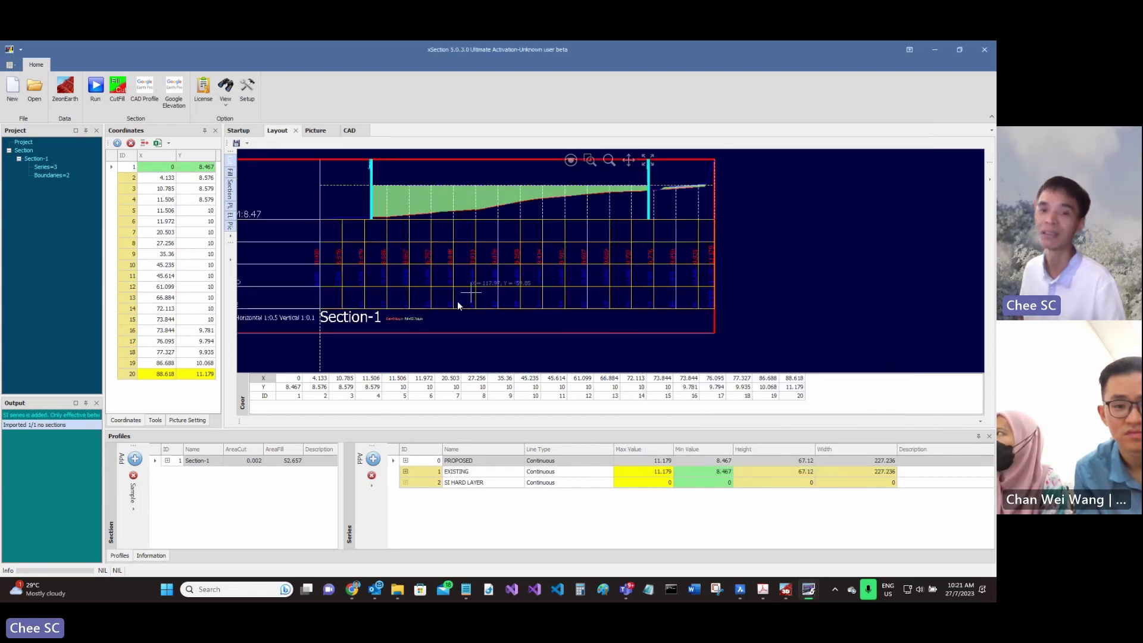
pyautogui.scroll(-3, 466, 300)
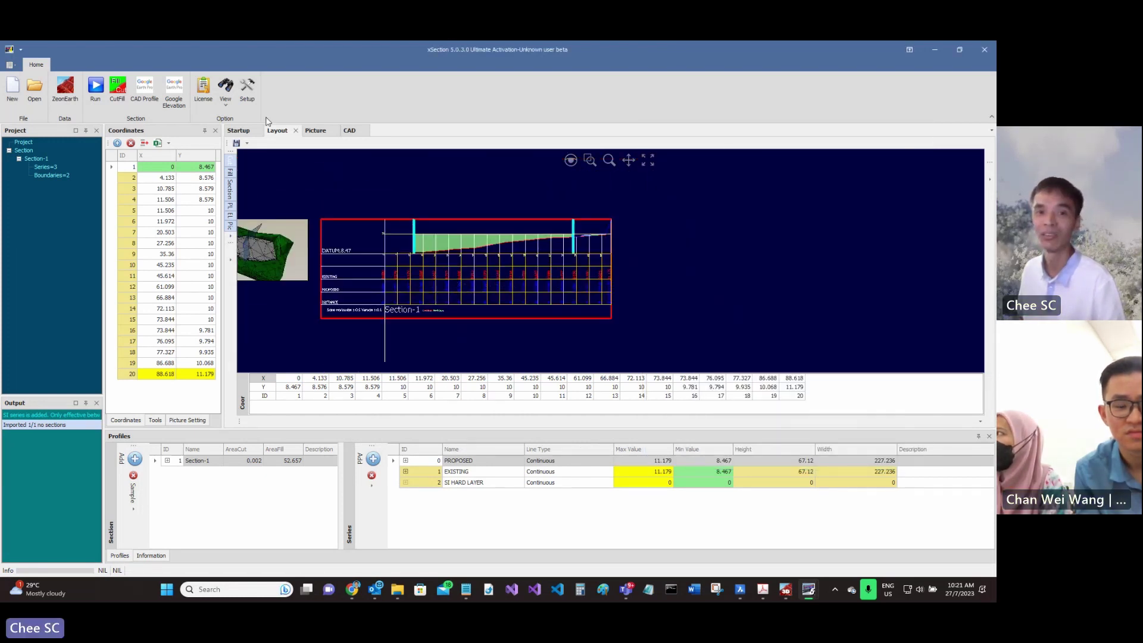
# Turn off Constant Interval for the ruler in the section setup and rerun the section layout.
pyautogui.click(247, 89)
pyautogui.scroll(-5, 532, 312)
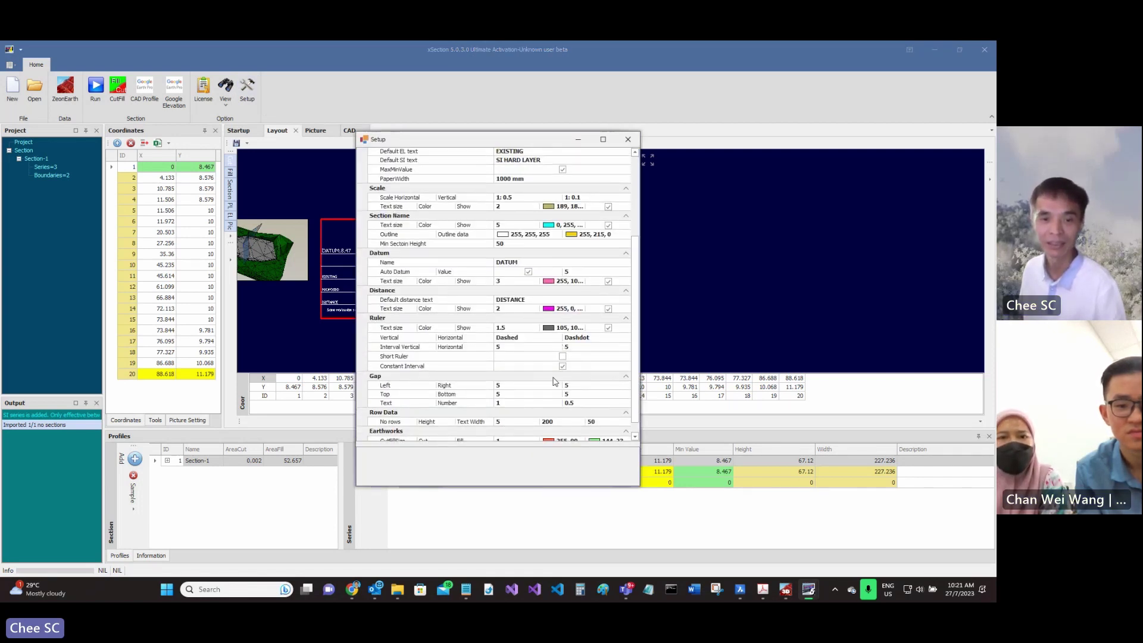
pyautogui.moveTo(560, 140); pyautogui.dragTo(779, 173)
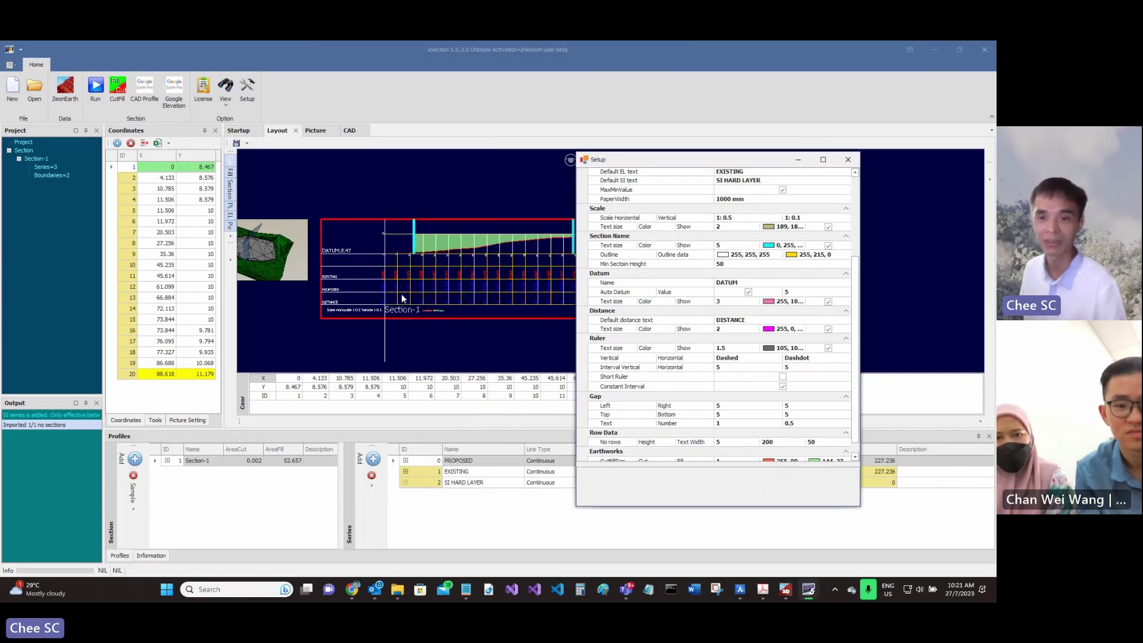
pyautogui.click(783, 387)
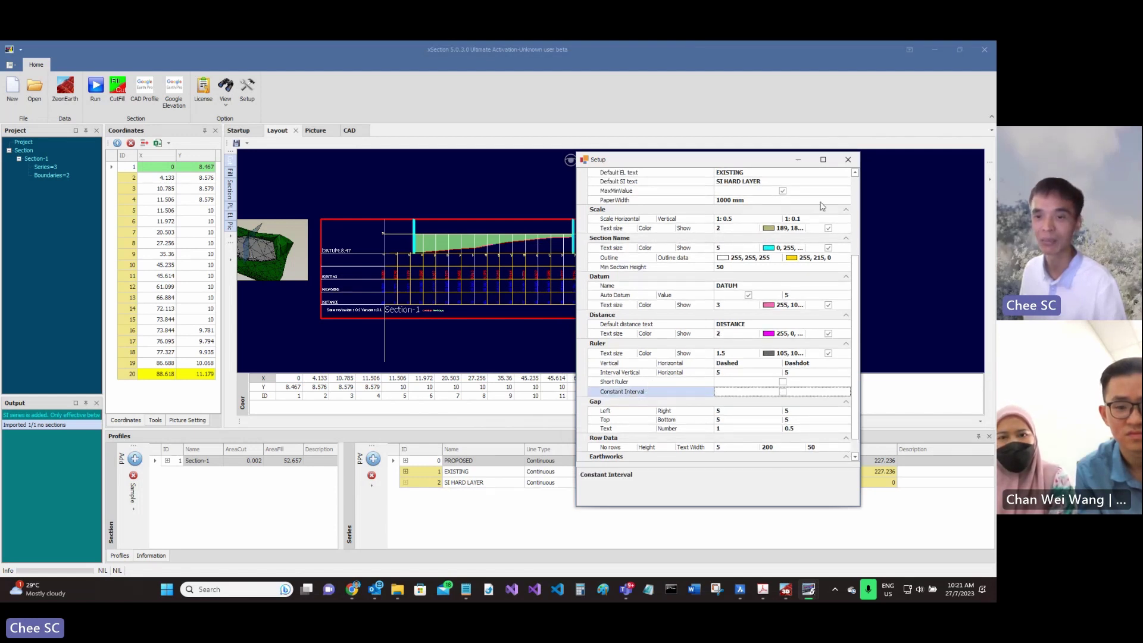
pyautogui.click(847, 160)
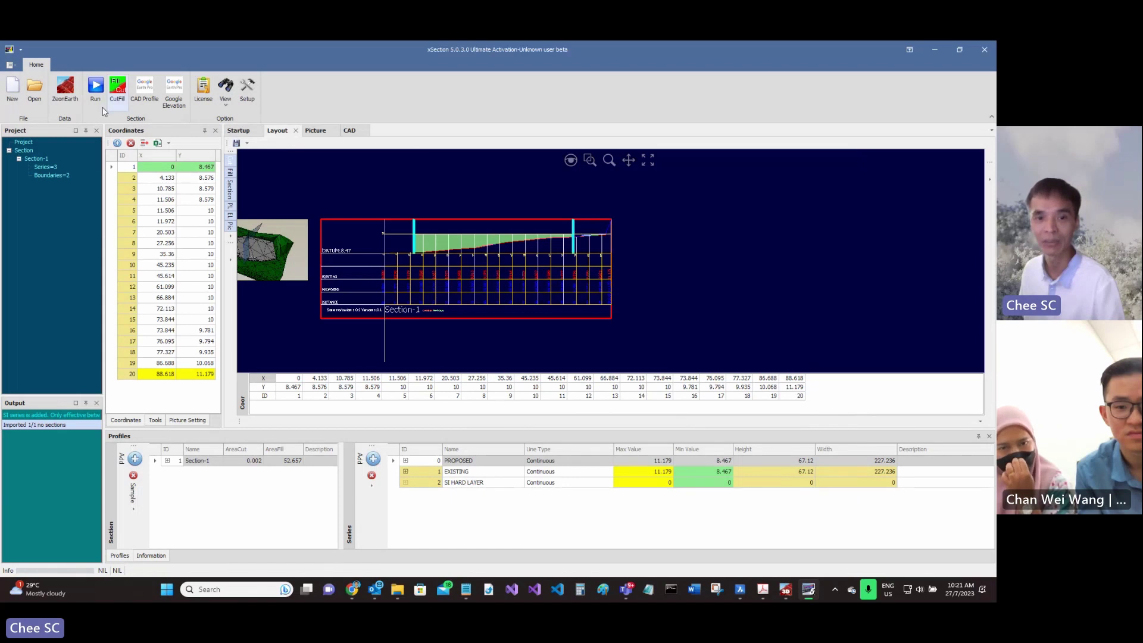
# Examine the existing, proposed and distance rows and the chainage spacing along the Section-1 layout.
pyautogui.scroll(2, 244, 306)
pyautogui.scroll(3, 610, 272)
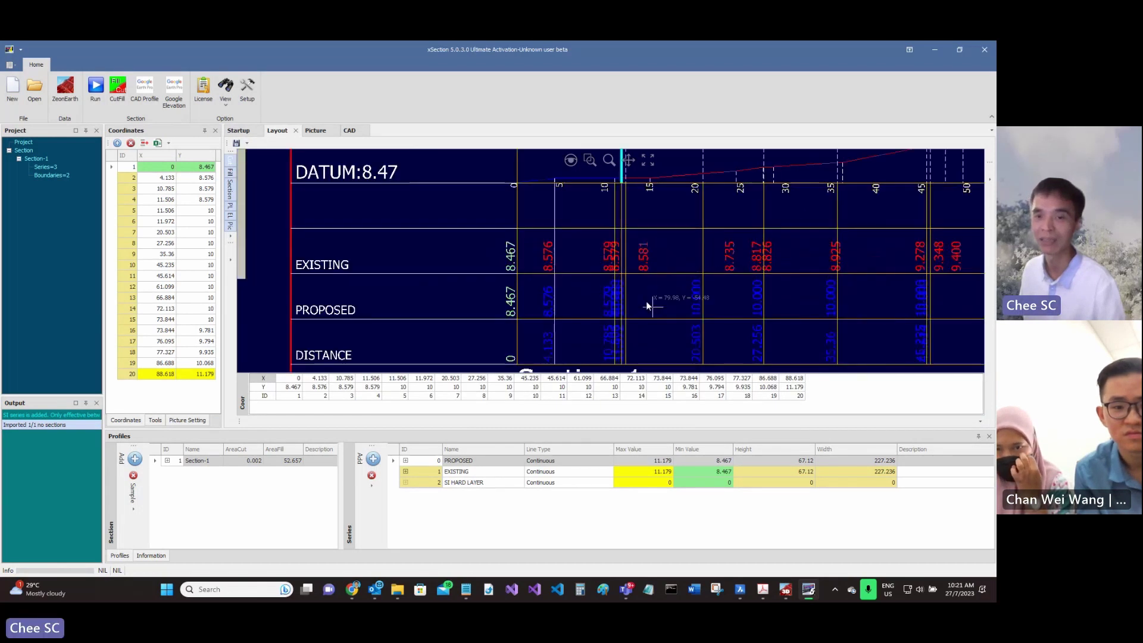
pyautogui.click(623, 260)
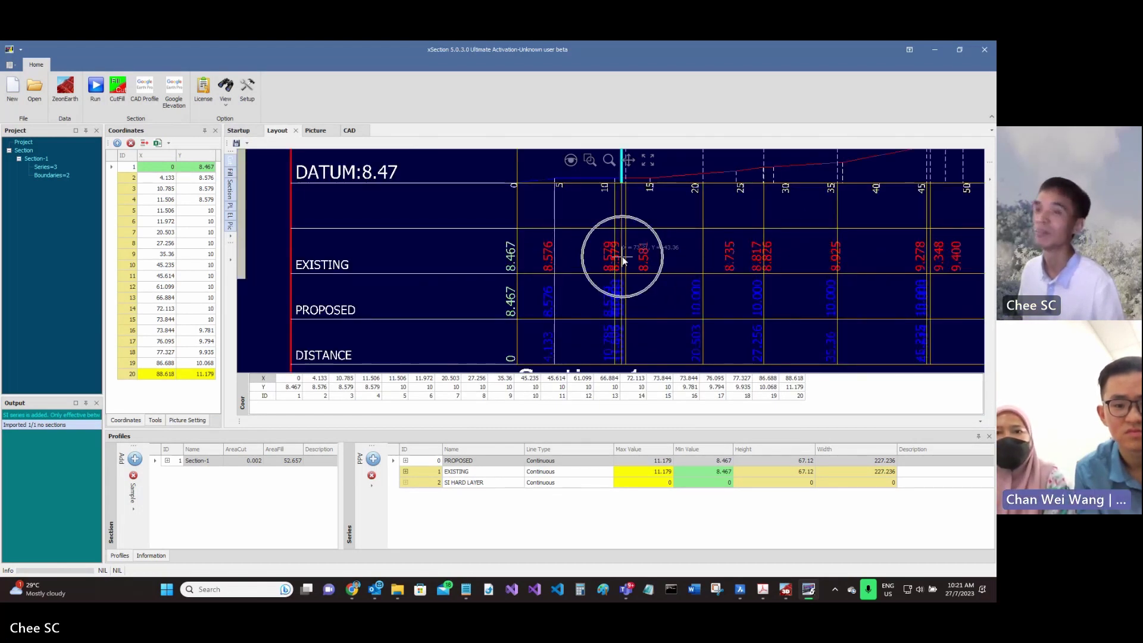
pyautogui.scroll(-3, 624, 260)
pyautogui.scroll(3, 625, 244)
pyautogui.scroll(-1, 736, 253)
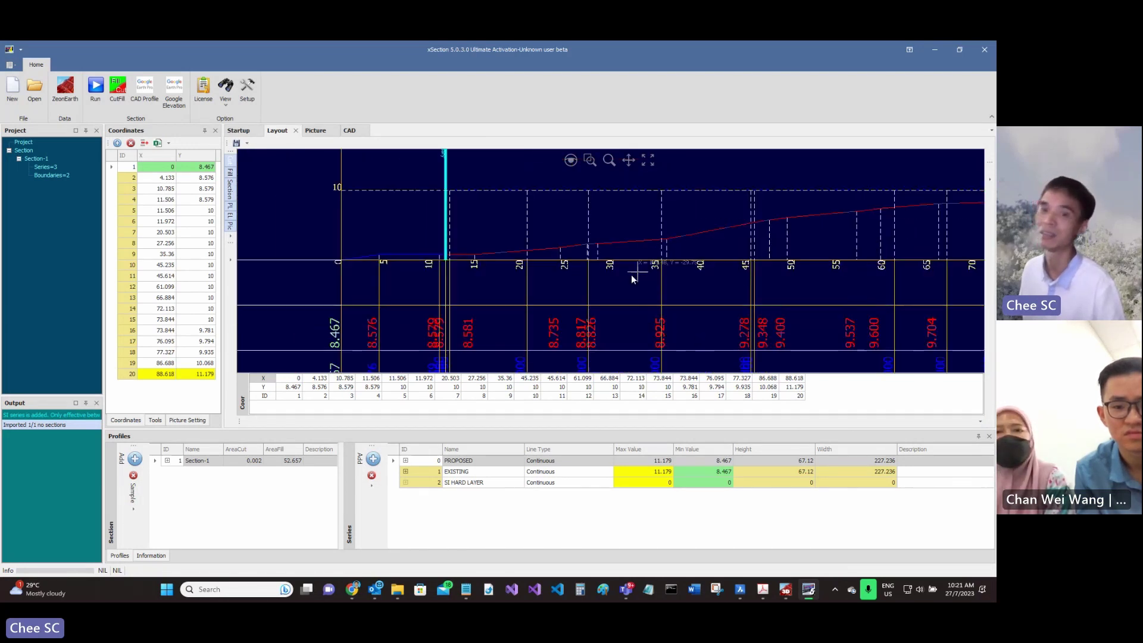
pyautogui.scroll(-2, 633, 276)
pyautogui.scroll(1, 684, 322)
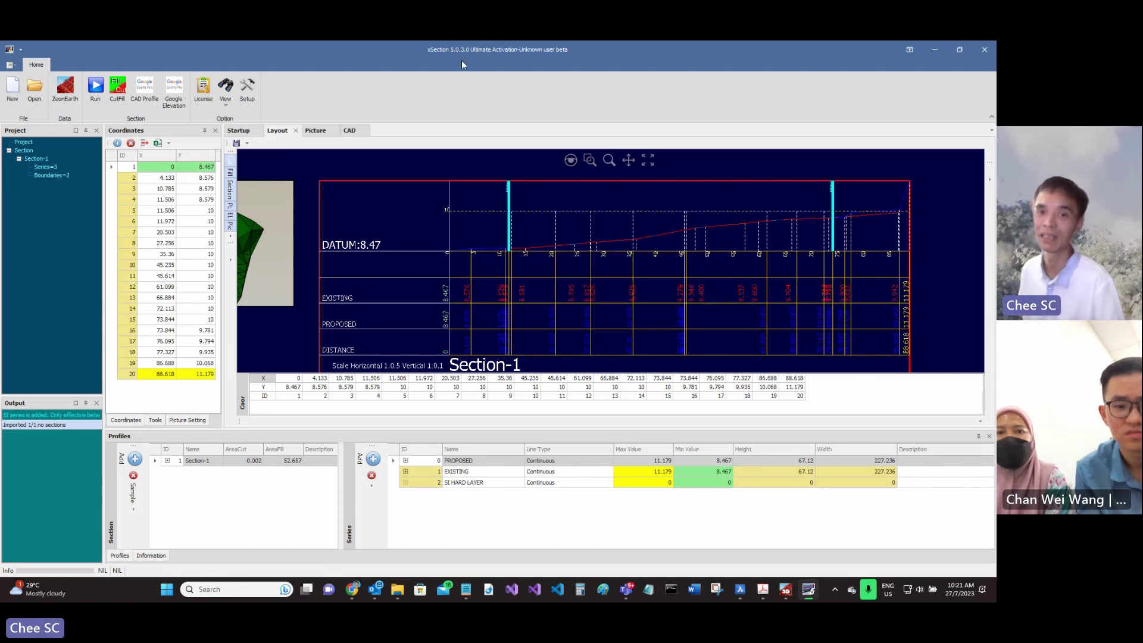
# Close xSection, confirming the exit, and return to ZeonEarth.
pyautogui.press('super+Down')
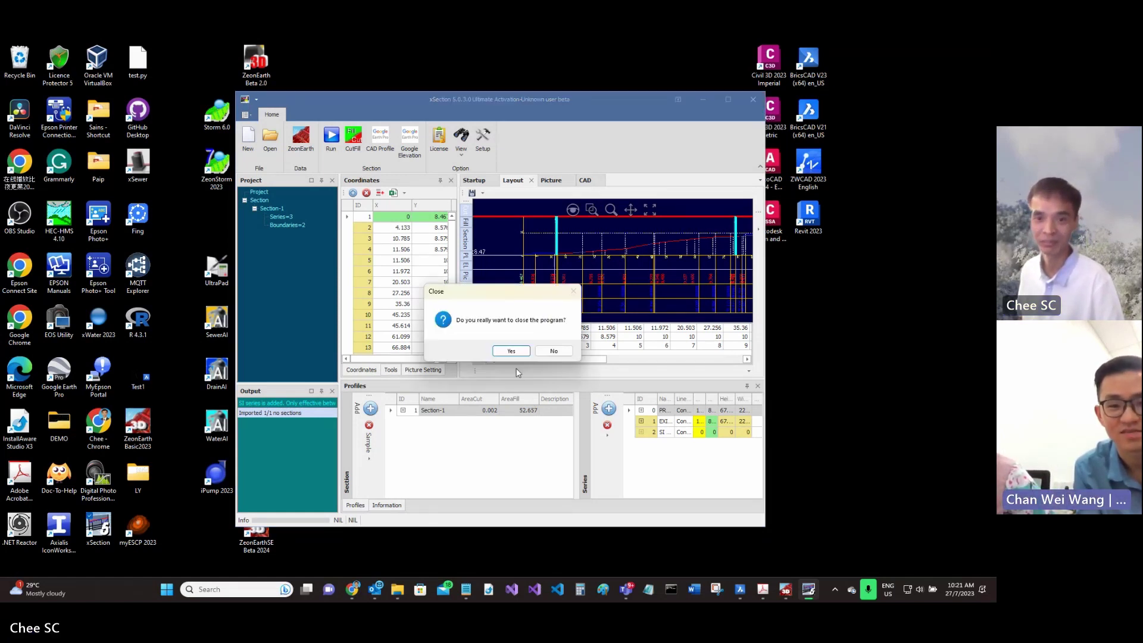
pyautogui.click(515, 354)
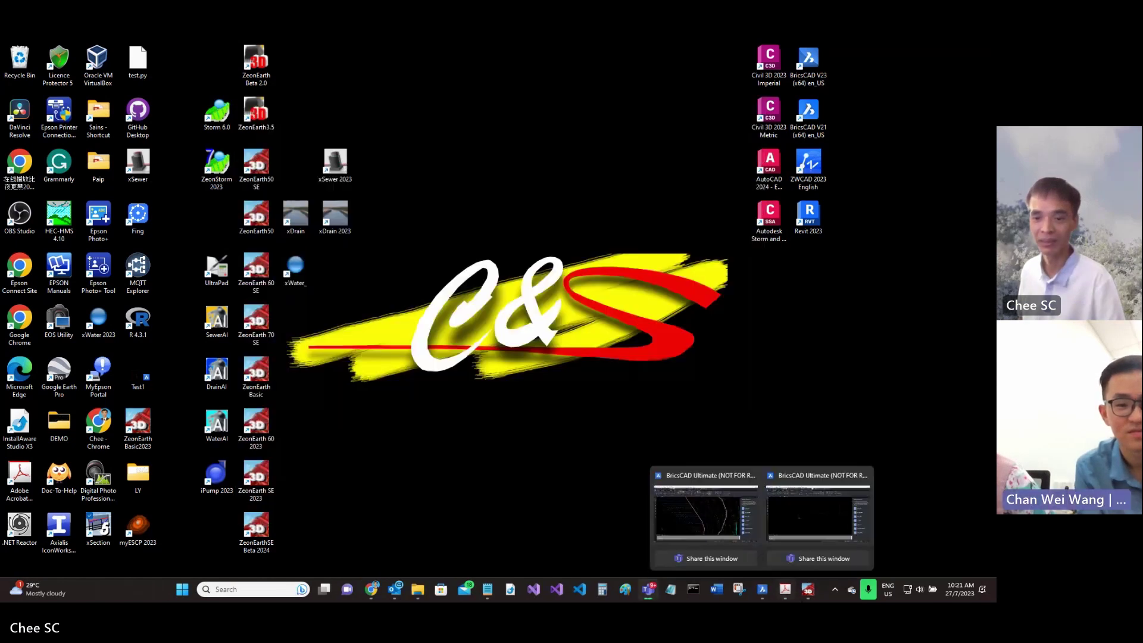
pyautogui.click(808, 524)
# Examine the 3D earthwork model around the Section-1 cutting plane, along with its profile in the section view.
pyautogui.scroll(-3, 573, 252)
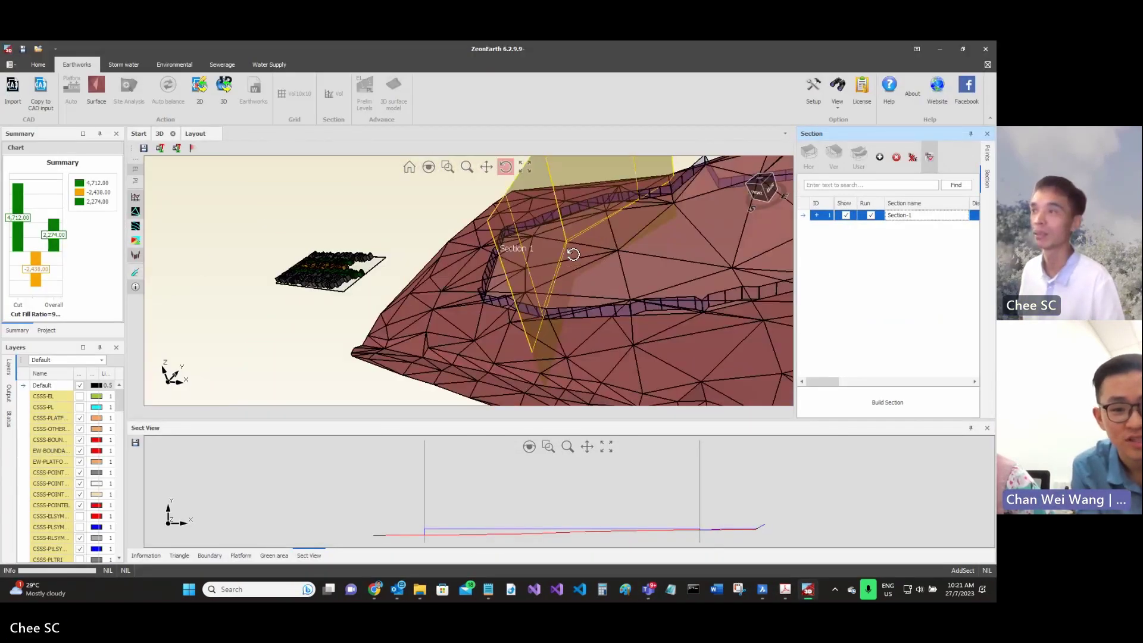
pyautogui.moveTo(573, 257); pyautogui.dragTo(644, 255)
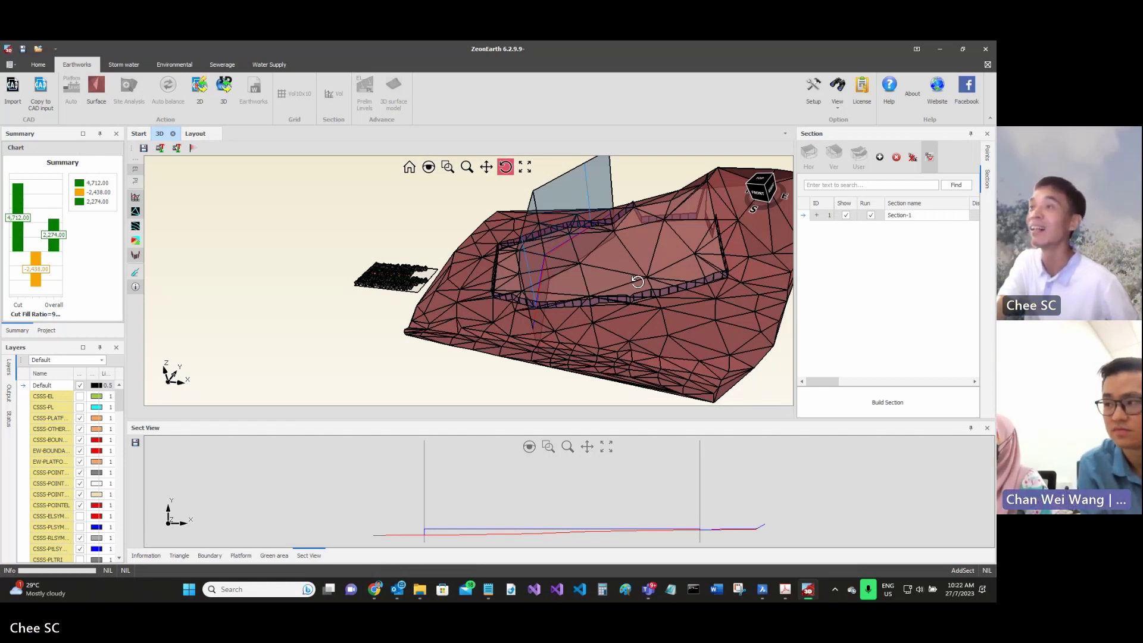
pyautogui.scroll(-3, 637, 282)
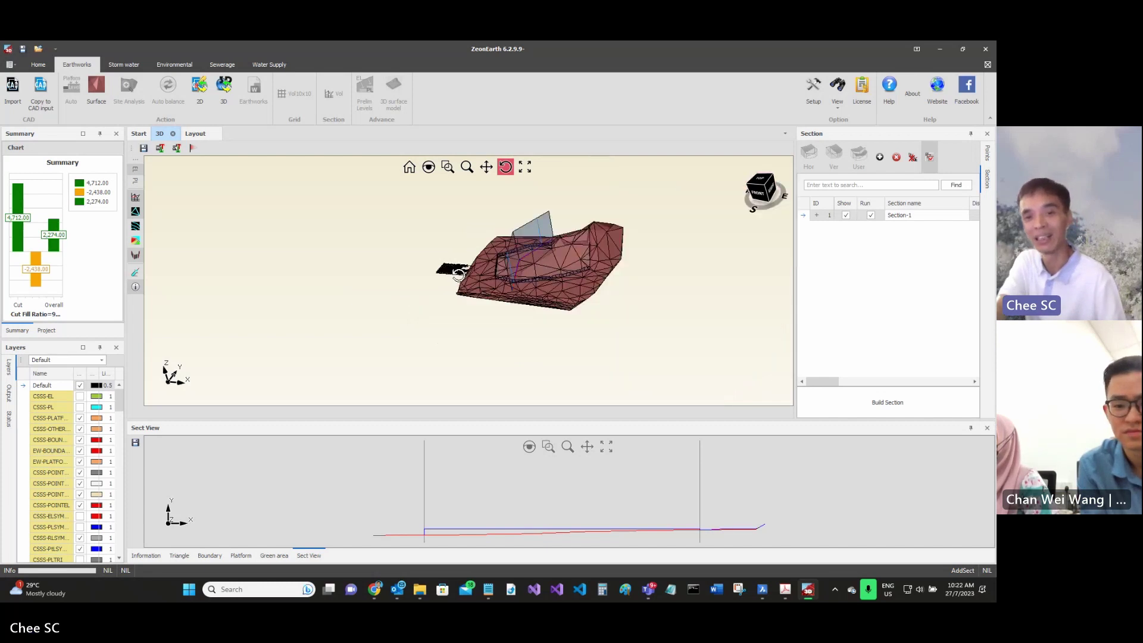
pyautogui.scroll(5, 521, 277)
pyautogui.scroll(-2, 520, 278)
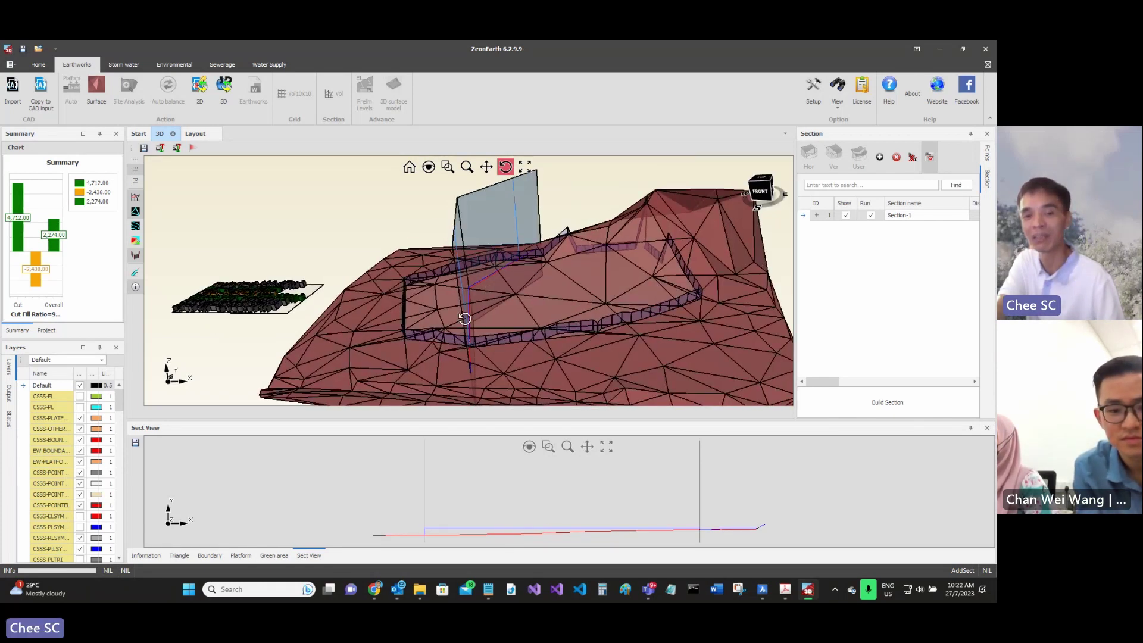
pyautogui.scroll(3, 450, 315)
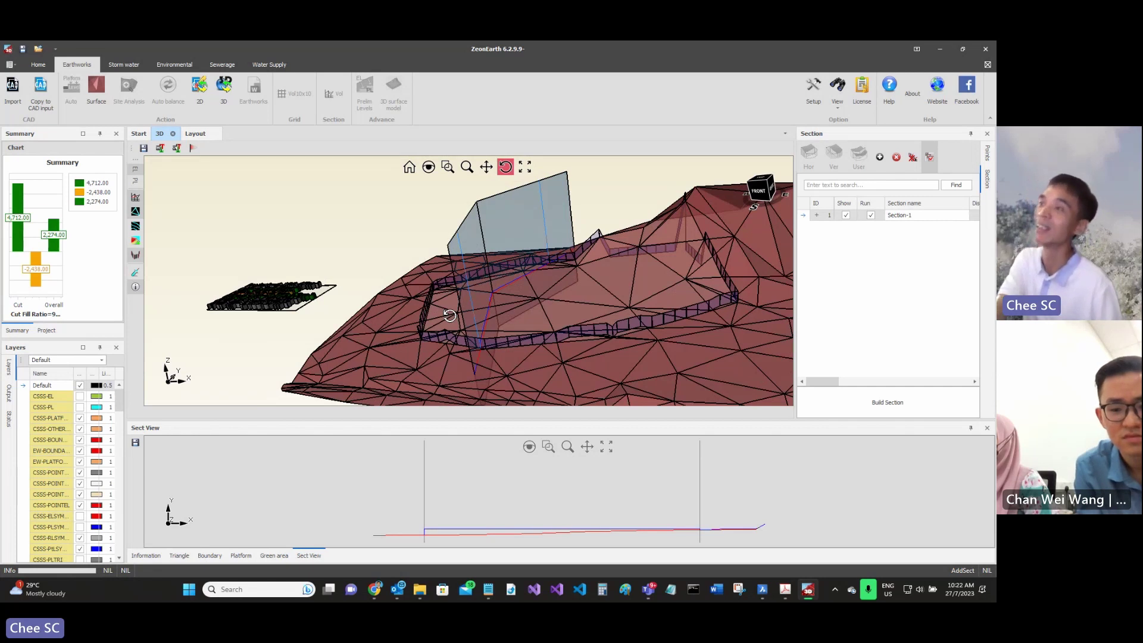
pyautogui.scroll(-3, 474, 325)
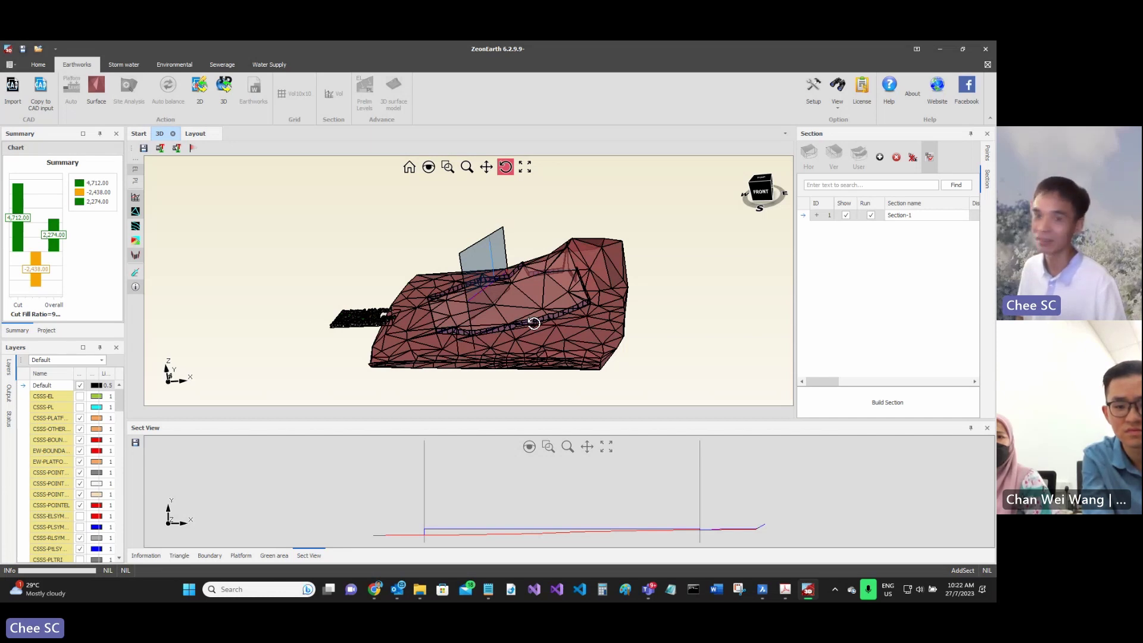
pyautogui.scroll(3, 509, 517)
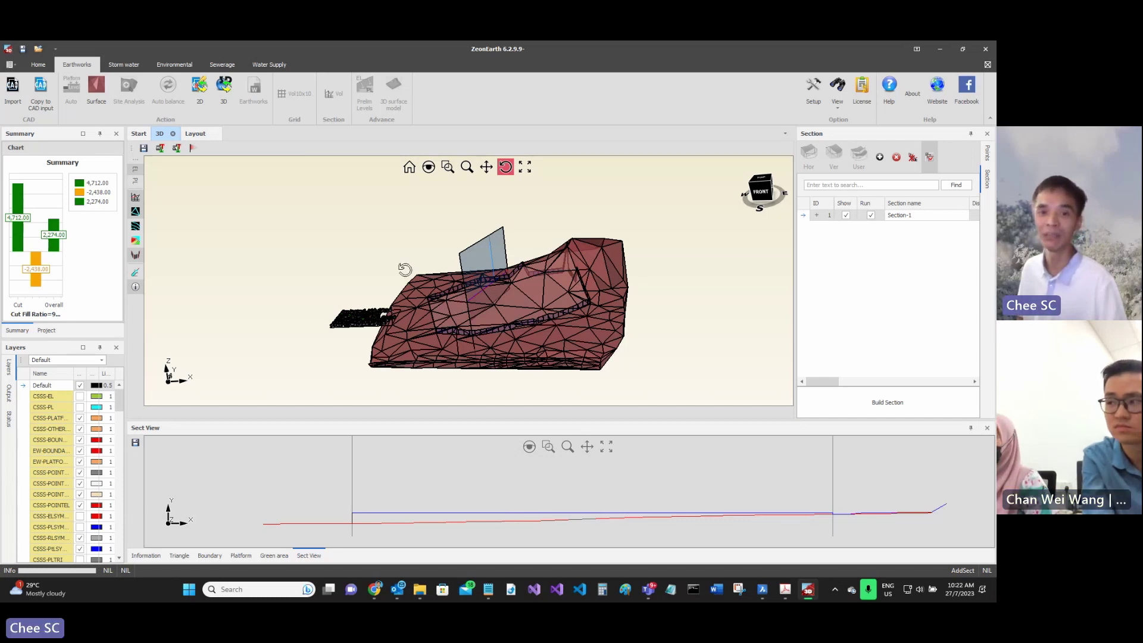
# Close ZeonEarth without saving the project data.
pyautogui.moveTo(474, 52); pyautogui.dragTo(516, 95)
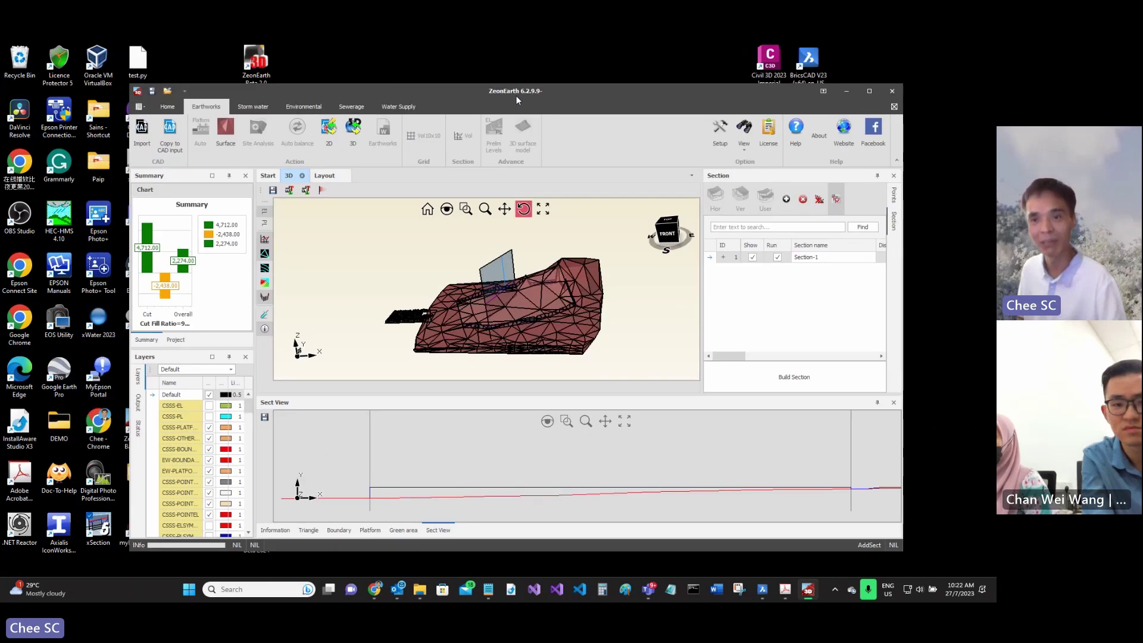
pyautogui.click(891, 89)
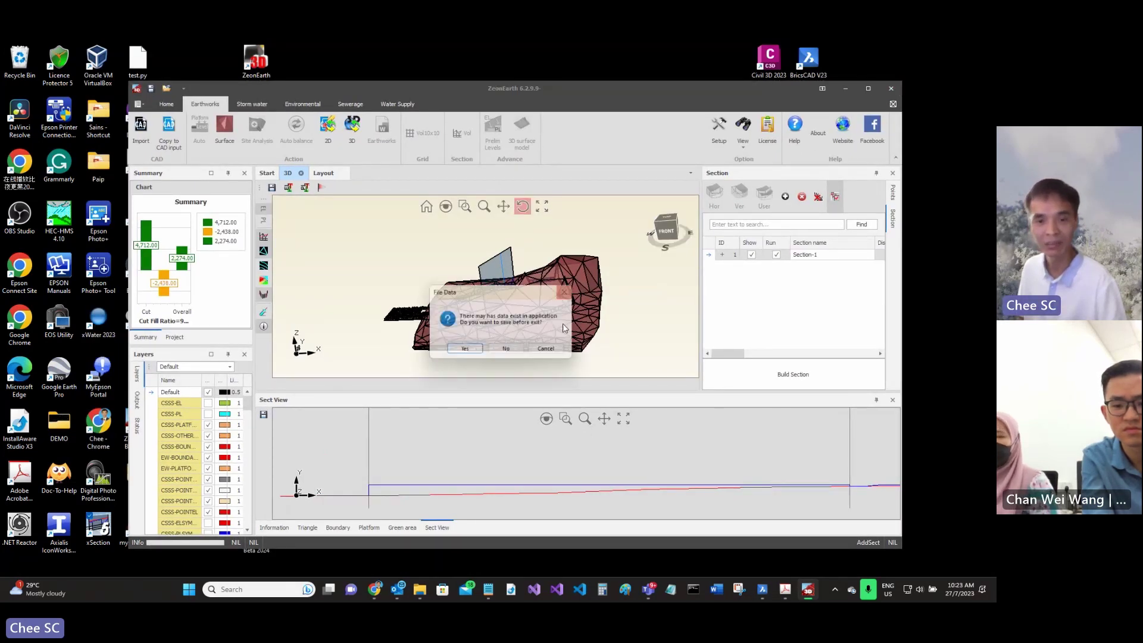
pyautogui.click(509, 352)
# Switch to BricsCAD and open Test.dwg from the recent files.
pyautogui.moveTo(769, 594)
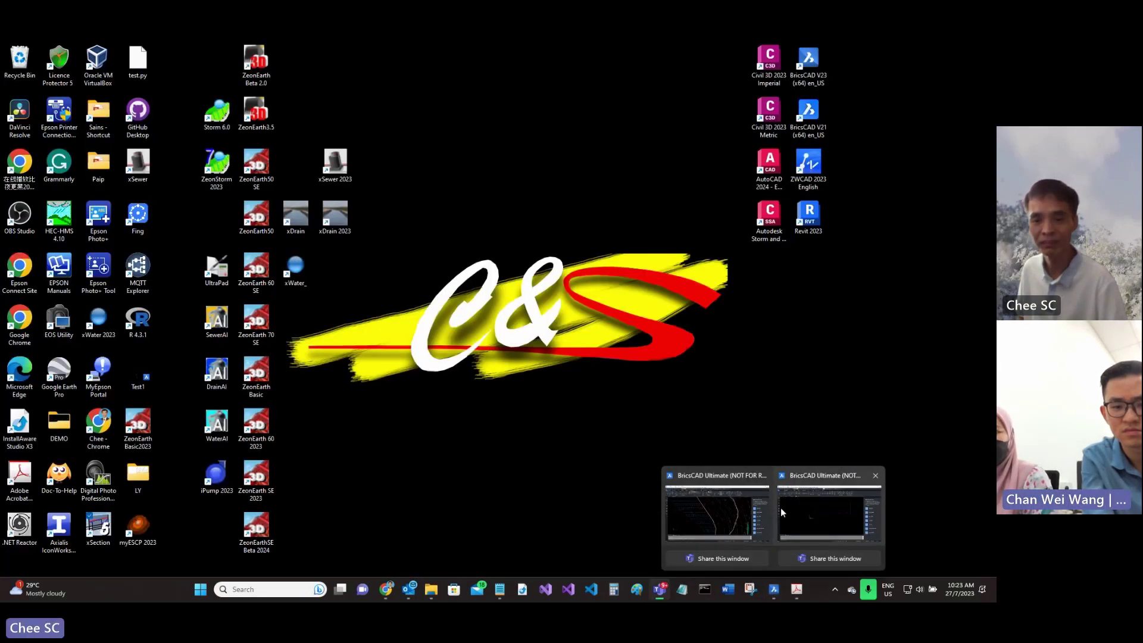
pyautogui.click(727, 521)
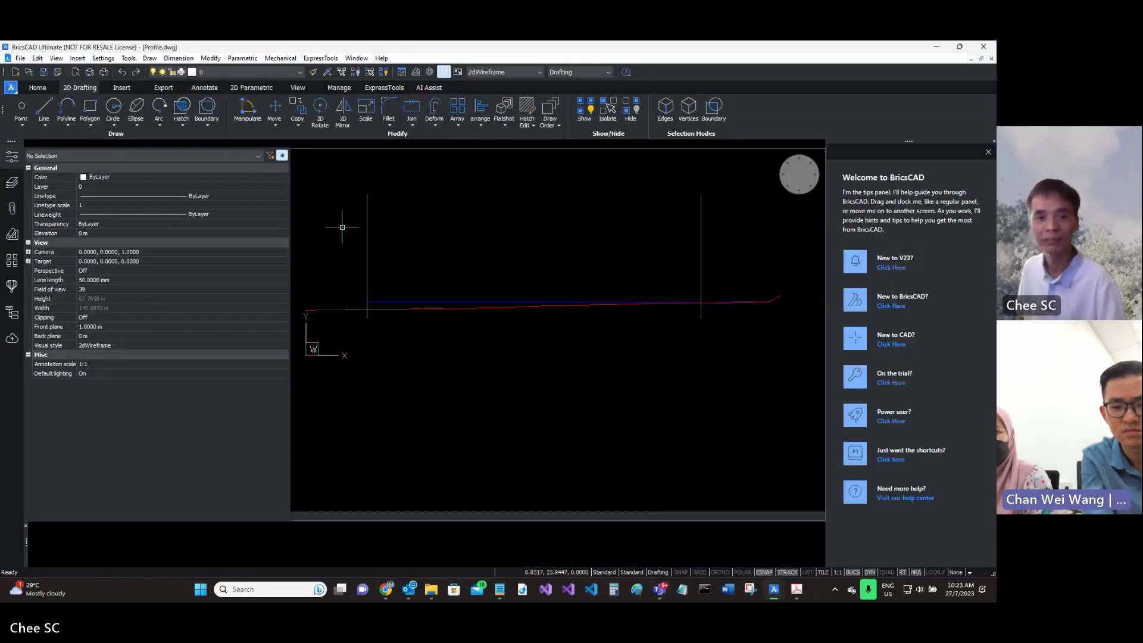
pyautogui.click(36, 145)
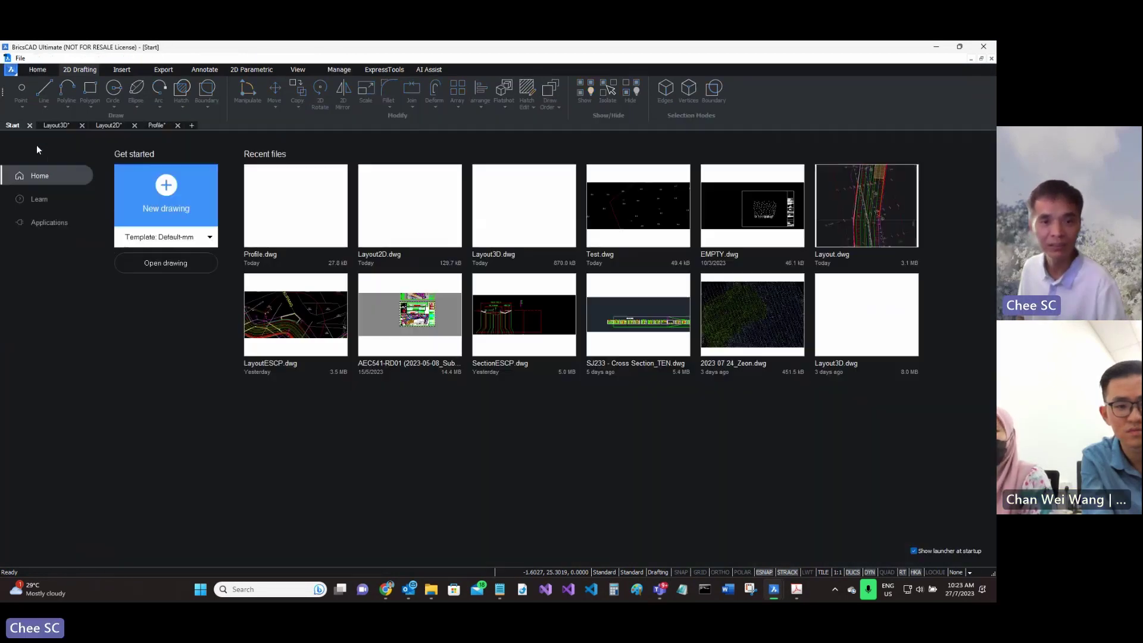
pyautogui.click(646, 224)
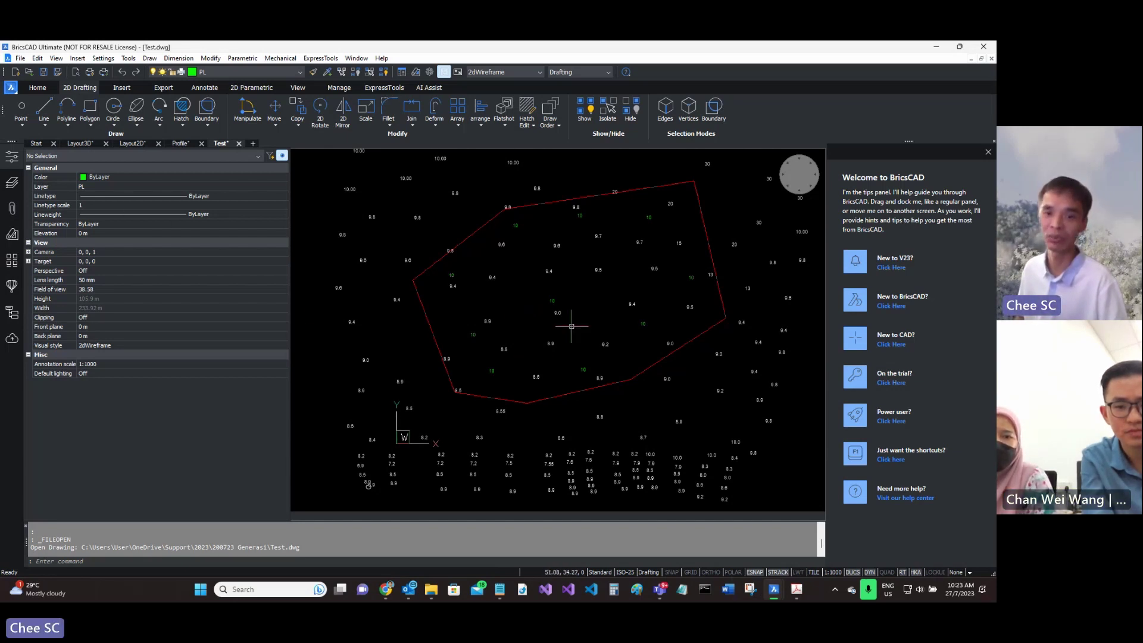
# Add a new layer to the Test.dwg drawing.
pyautogui.click(11, 182)
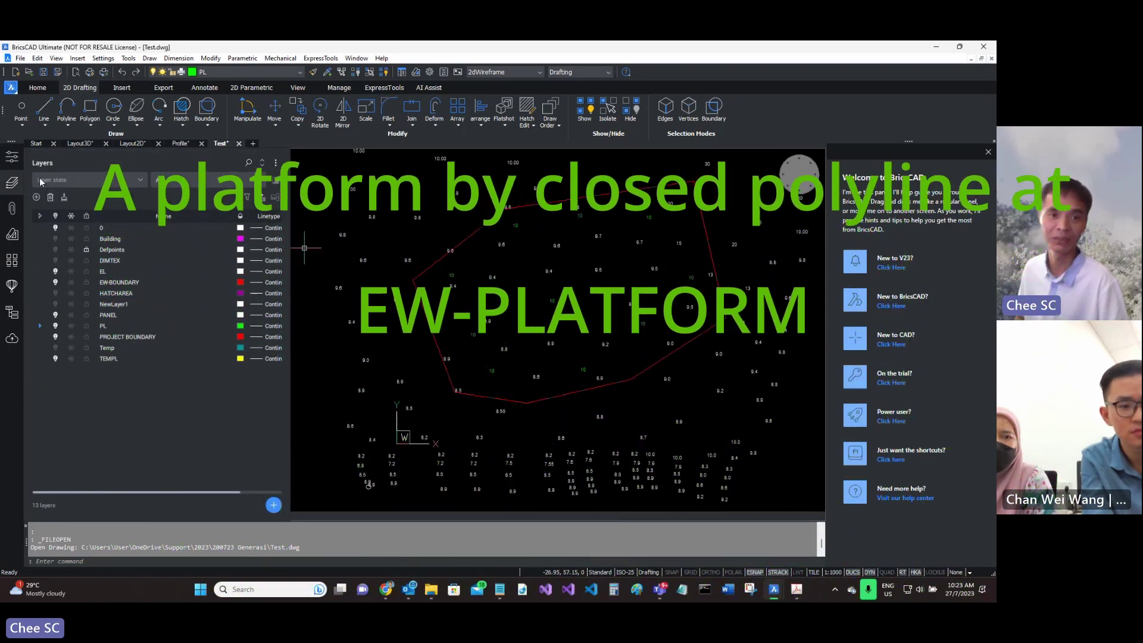
pyautogui.click(36, 197)
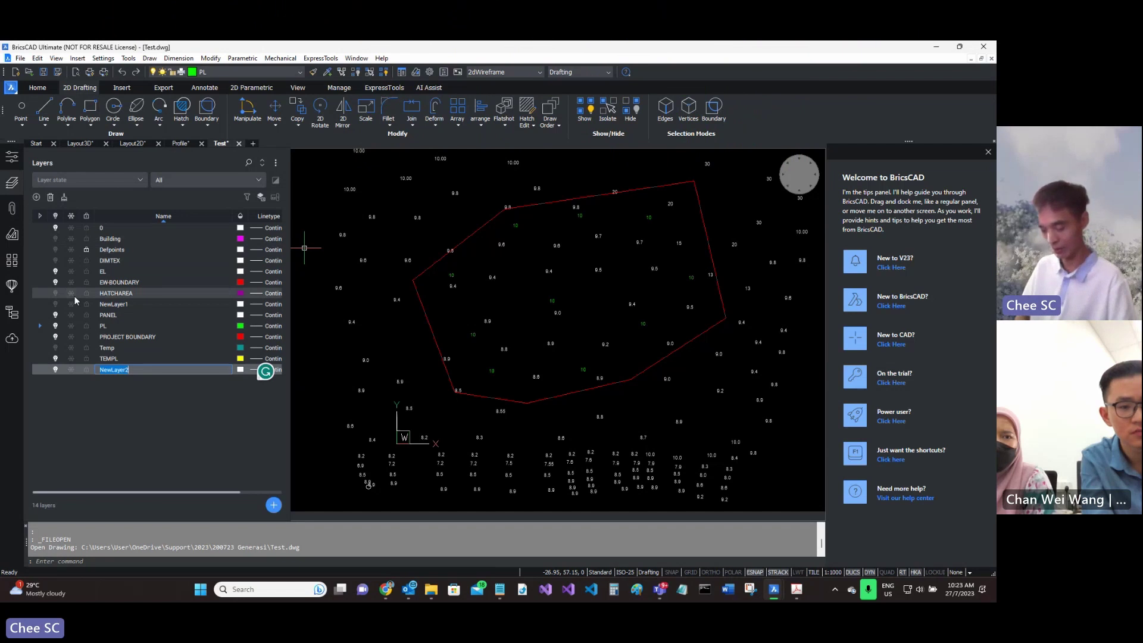
pyautogui.write('ew-platf')
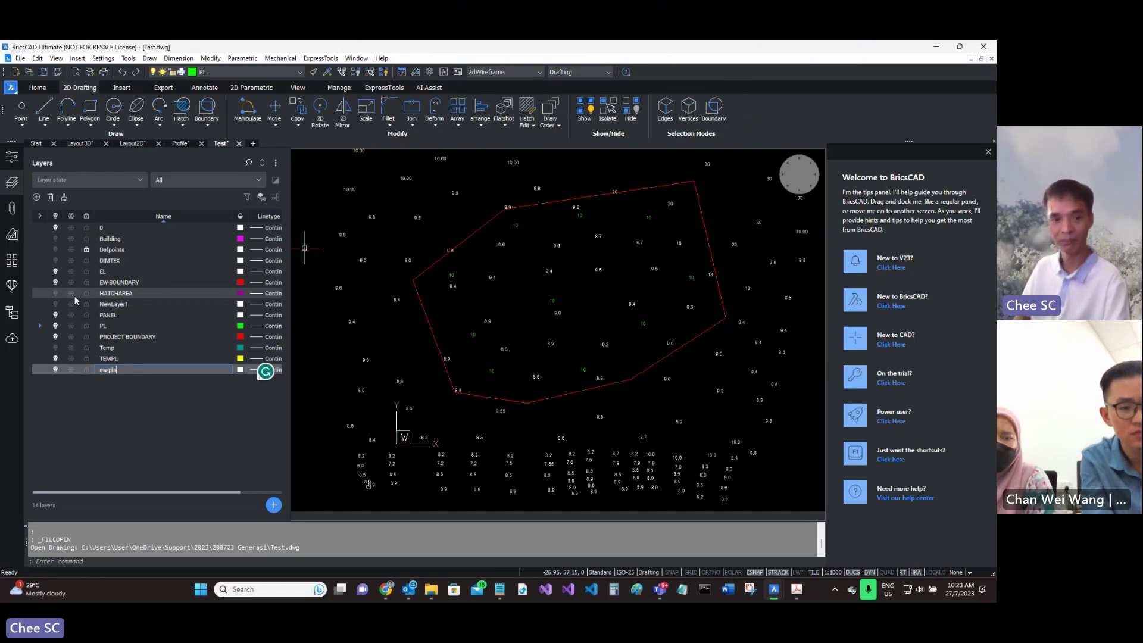
pyautogui.press('BackSpace')
pyautogui.press('BackSpace')
pyautogui.press('BackSpace')
pyautogui.press('BackSpace')
pyautogui.press('BackSpace')
pyautogui.press('BackSpace')
pyautogui.press('BackSpace')
pyautogui.press('BackSpace')
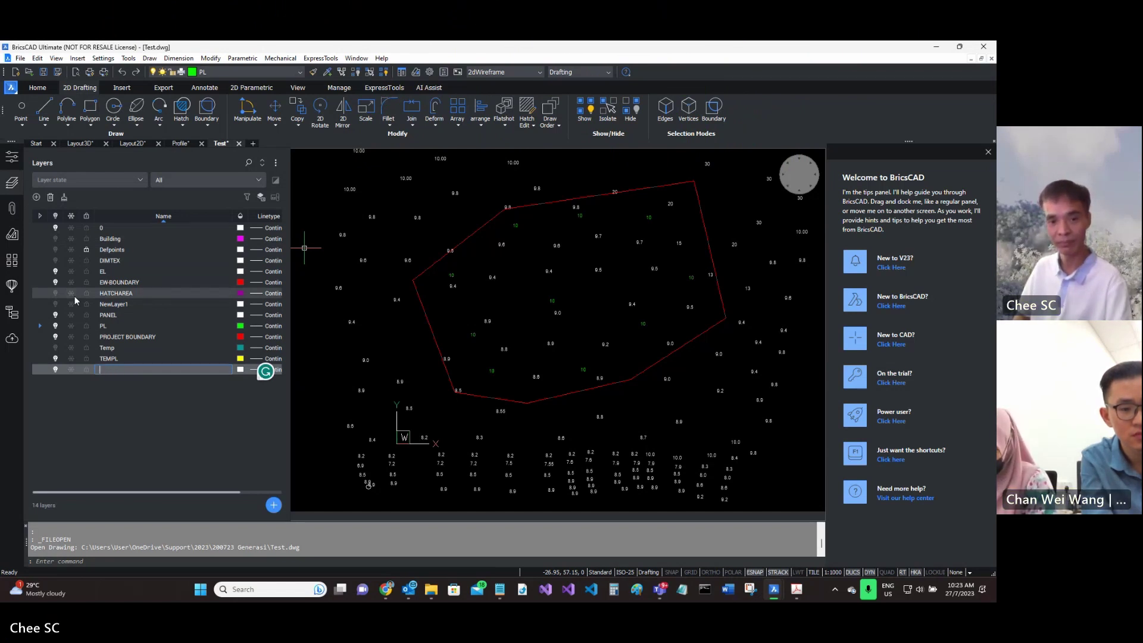
# Name the new layer EW-PLATFORM, make it the current layer and set its colour to blue.
pyautogui.write('EW-PLATFORM')
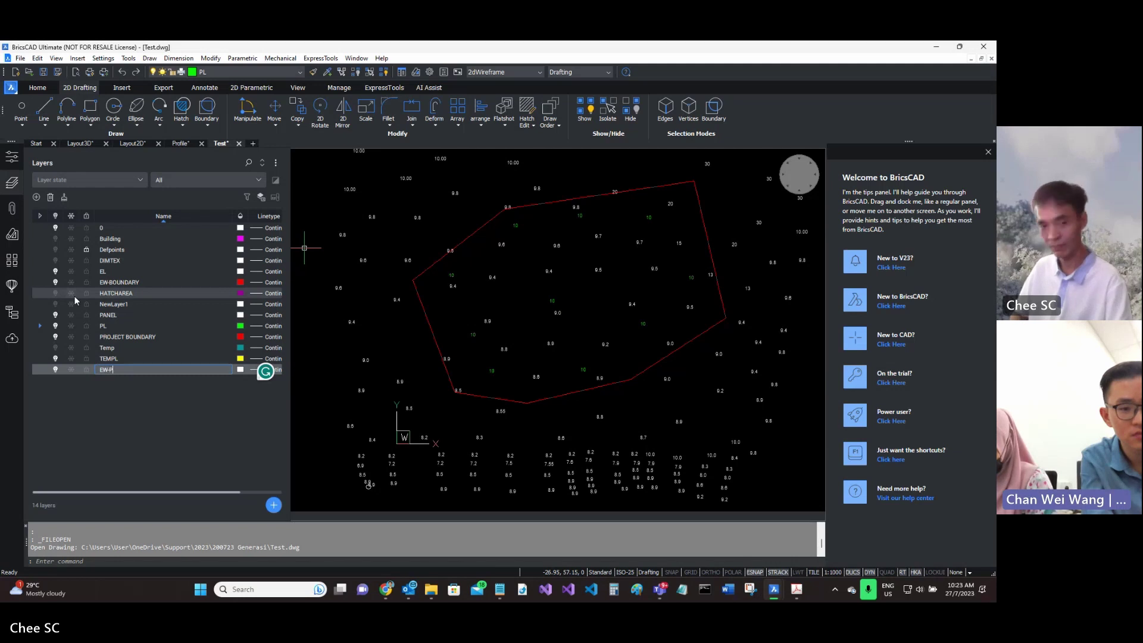
pyautogui.press('Return')
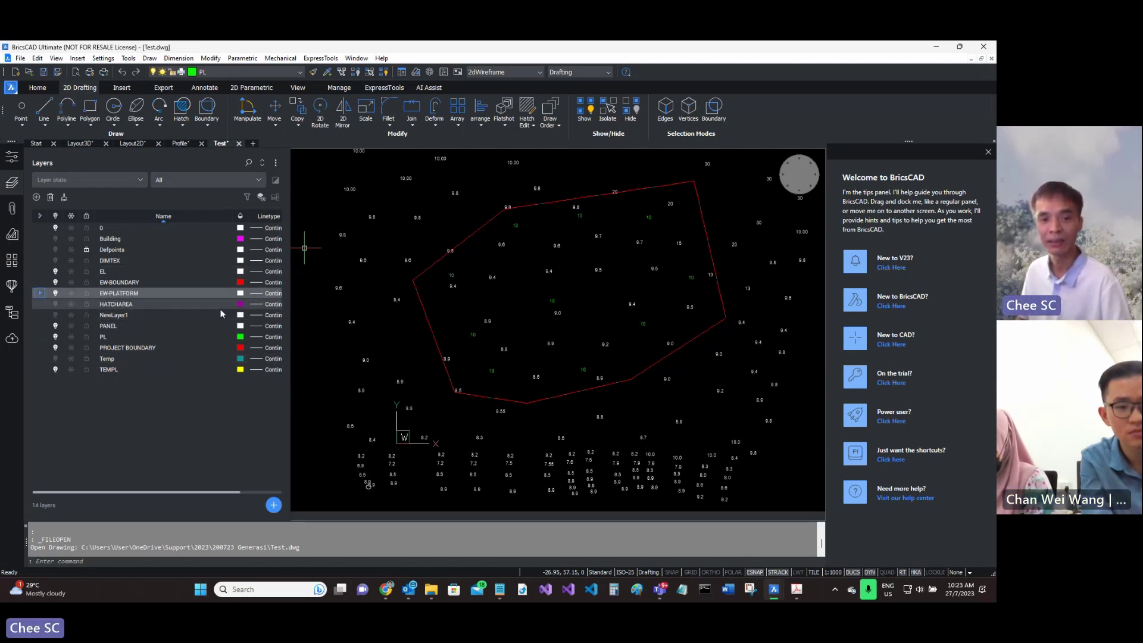
pyautogui.click(240, 292)
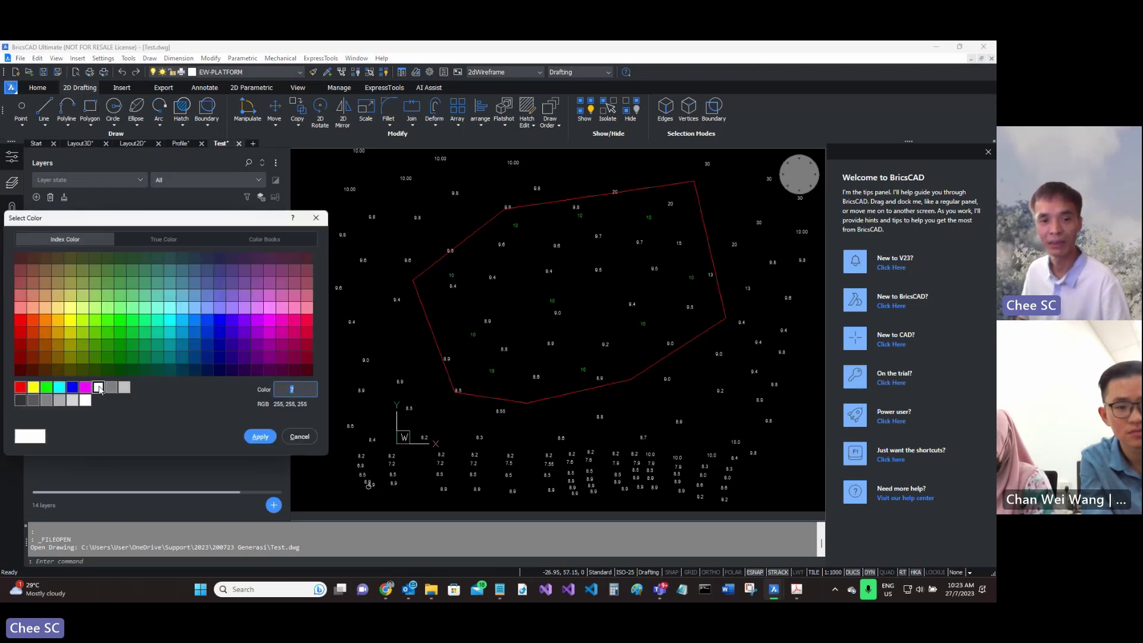
pyautogui.click(72, 387)
pyautogui.click(250, 440)
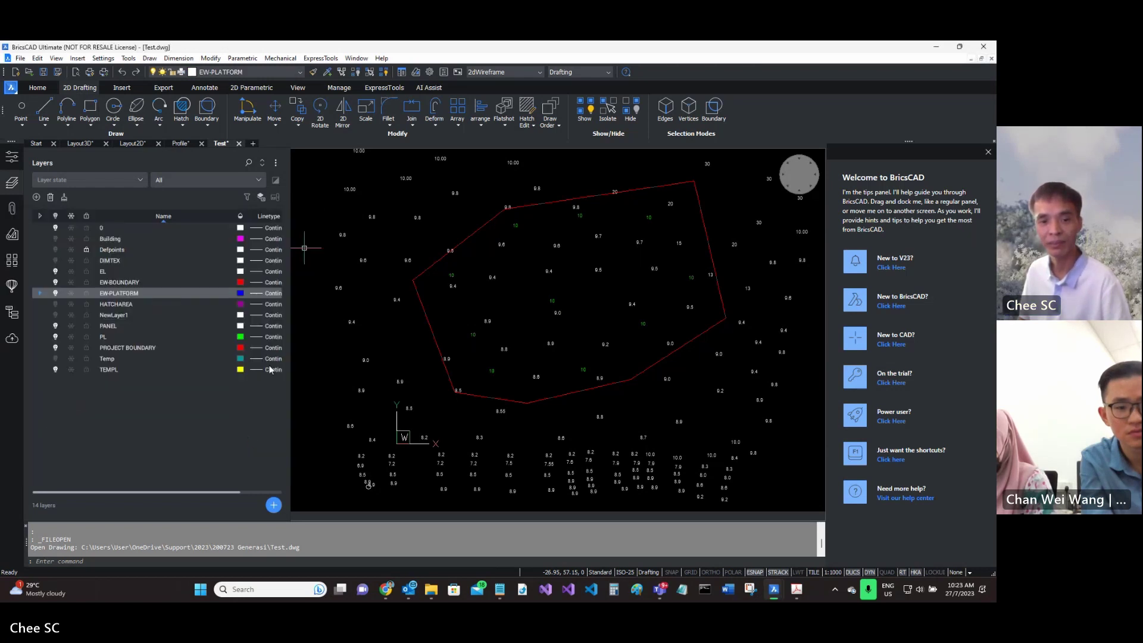
# Draw a closed four-sided platform polyline with a perimeter of about 90 m inside the eastern part of the red boundary.
pyautogui.click(67, 110)
pyautogui.scroll(5, 586, 265)
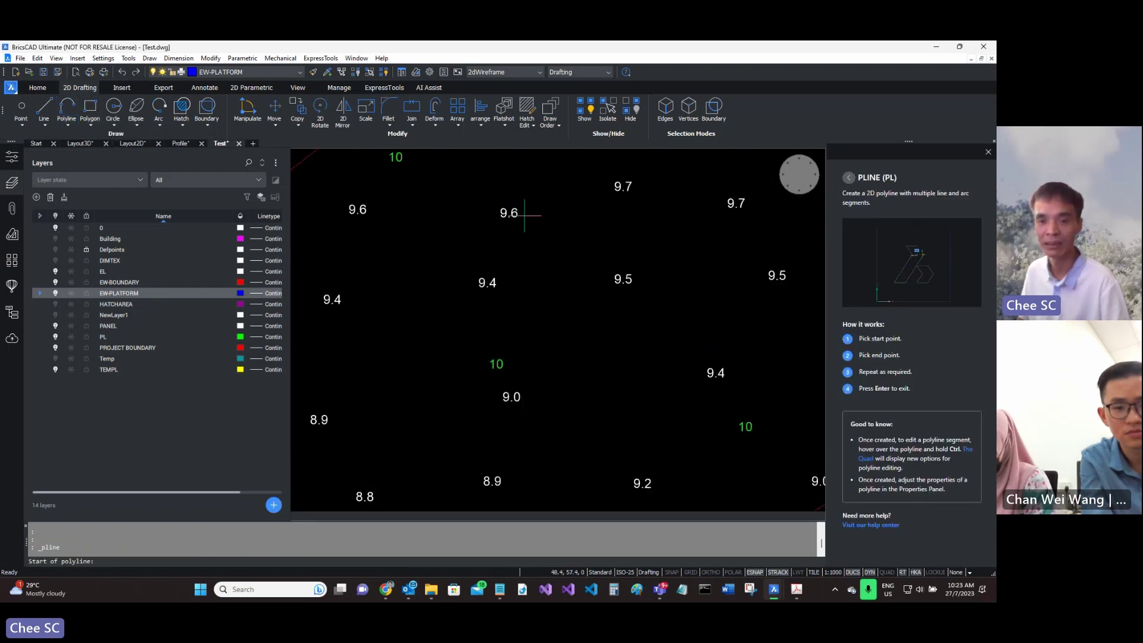
pyautogui.click(524, 215)
pyautogui.scroll(-6, 658, 220)
pyautogui.click(694, 218)
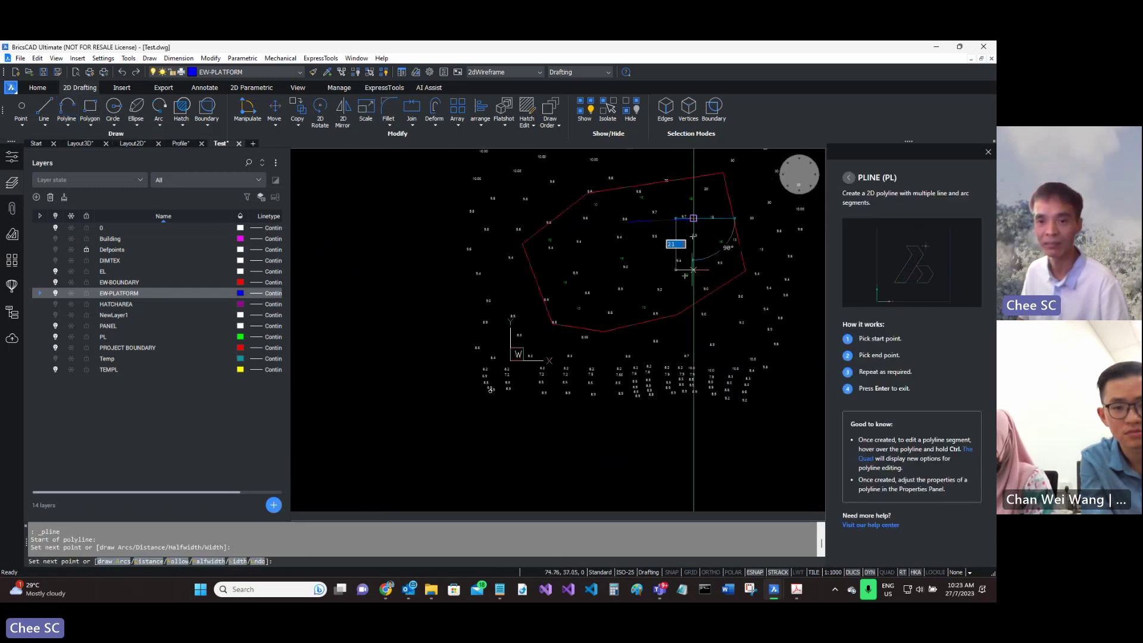
pyautogui.scroll(5, 693, 270)
pyautogui.click(695, 271)
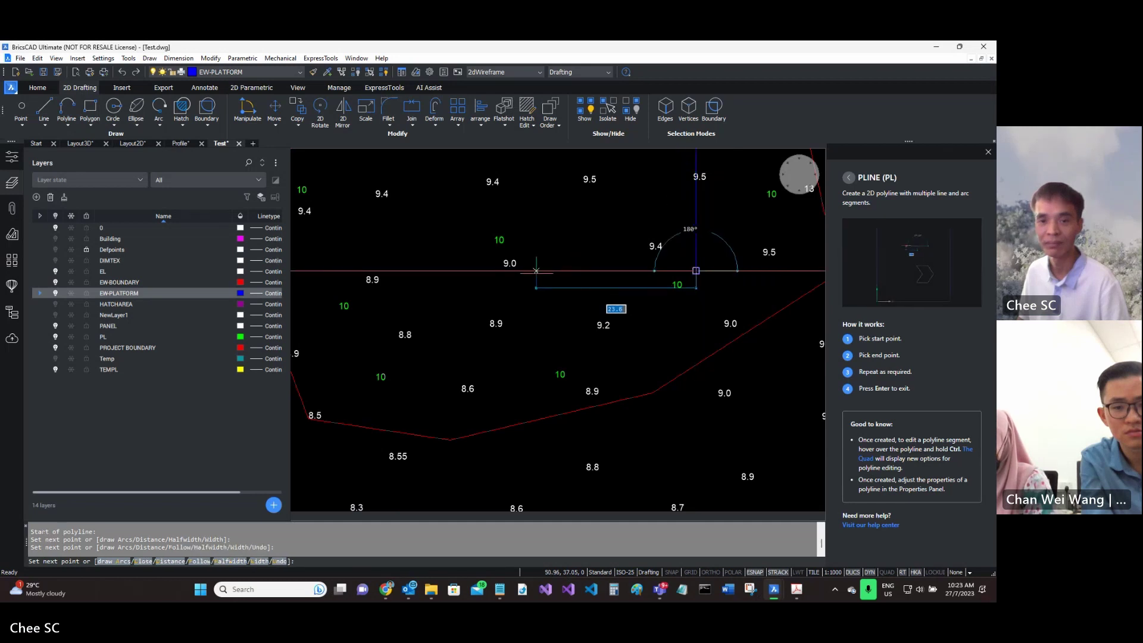
pyautogui.click(536, 271)
pyautogui.write('C')
pyautogui.press('Return')
pyautogui.scroll(-6, 559, 310)
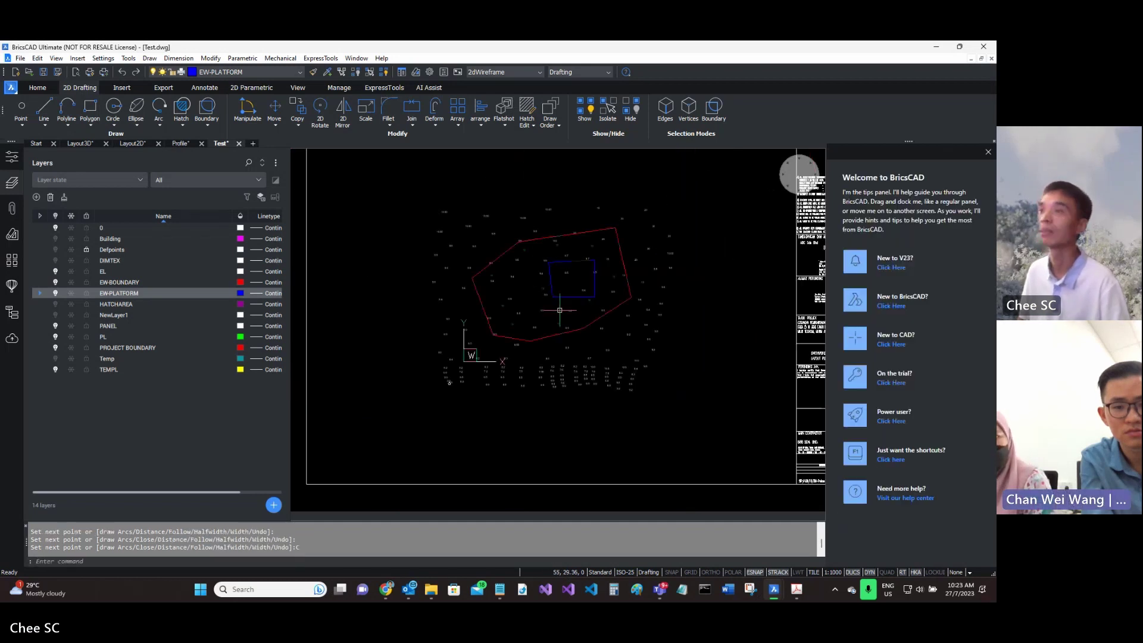
# Copy the green level text 10 just west of the platform outline into the middle of the platform.
pyautogui.scroll(5, 562, 280)
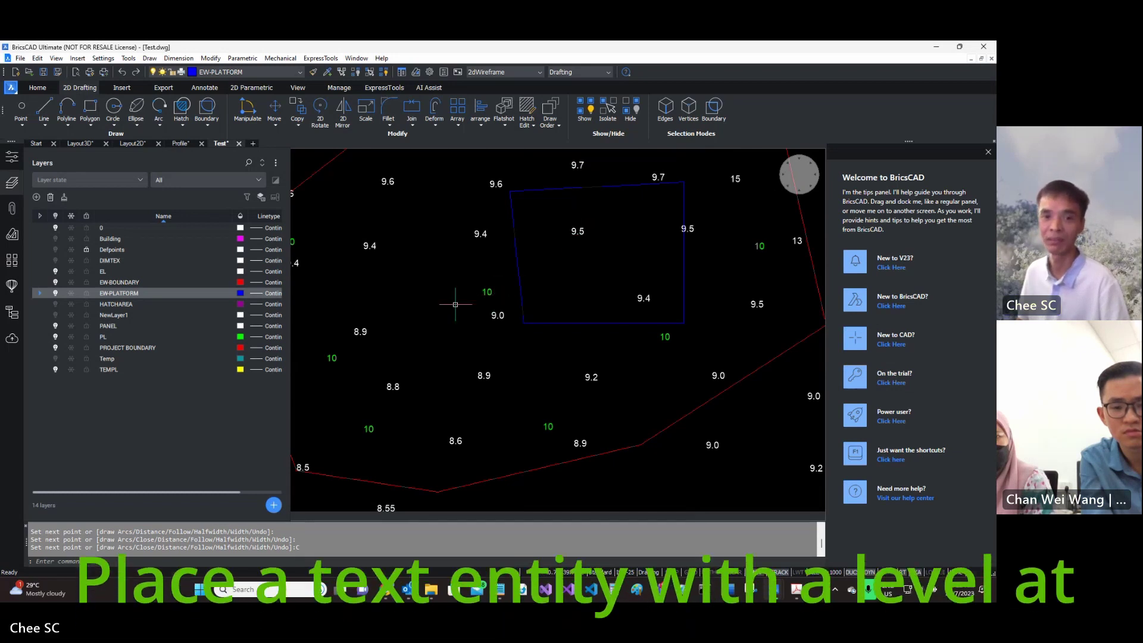
pyautogui.click(298, 113)
pyautogui.click(485, 292)
pyautogui.press('Return')
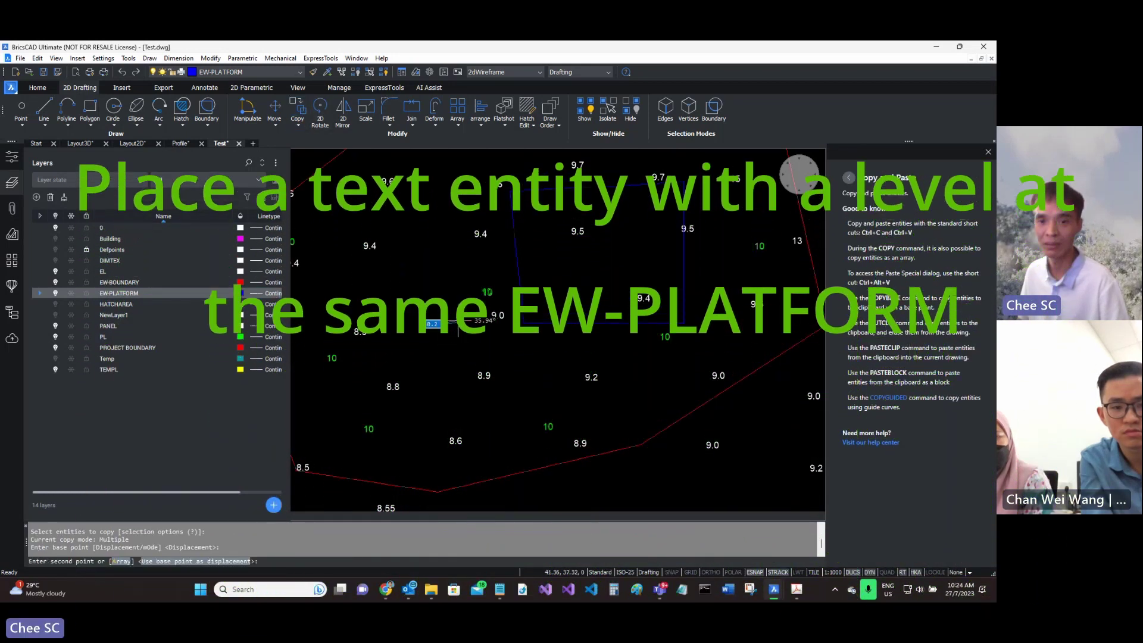
pyautogui.click(481, 293)
pyautogui.click(585, 260)
pyautogui.press('Return')
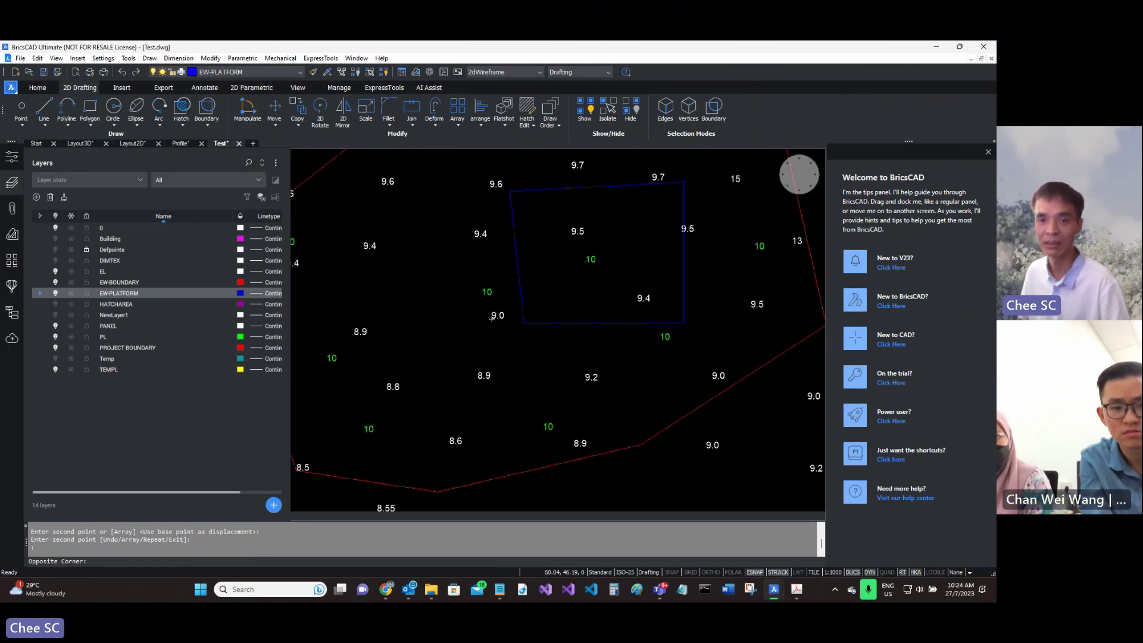
# Change the copied level text inside the platform to 12.
pyautogui.doubleClick(590, 260)
pyautogui.write('12')
pyautogui.click(577, 269)
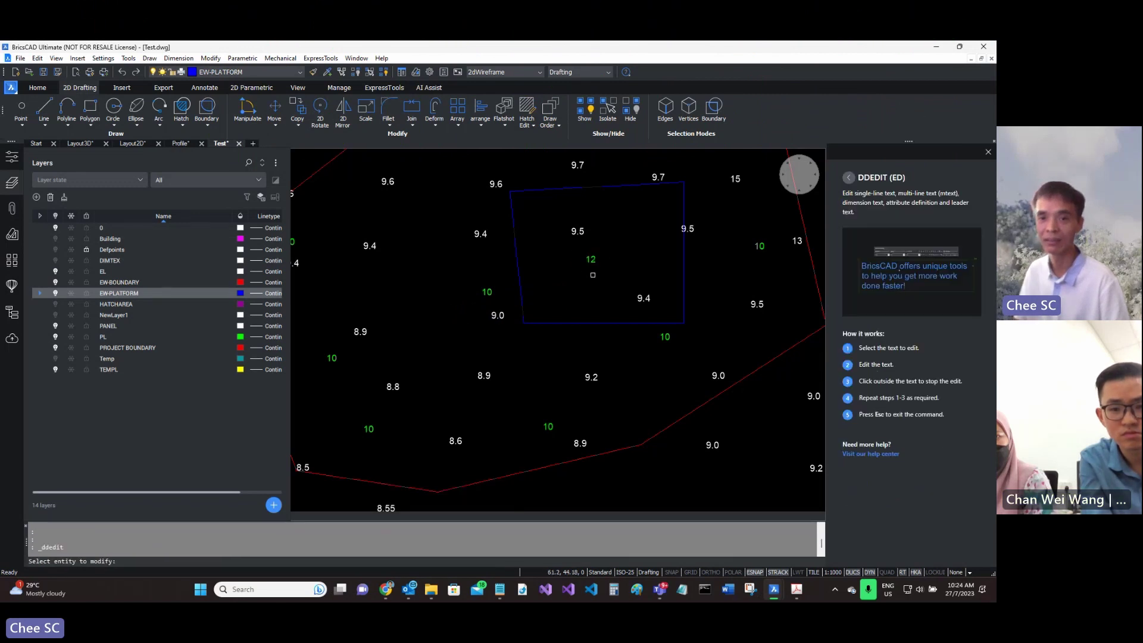
pyautogui.press('Escape')
# Move the level text 12 to the EW-PLATFORM layer and check the platform polyline's properties.
pyautogui.click(589, 260)
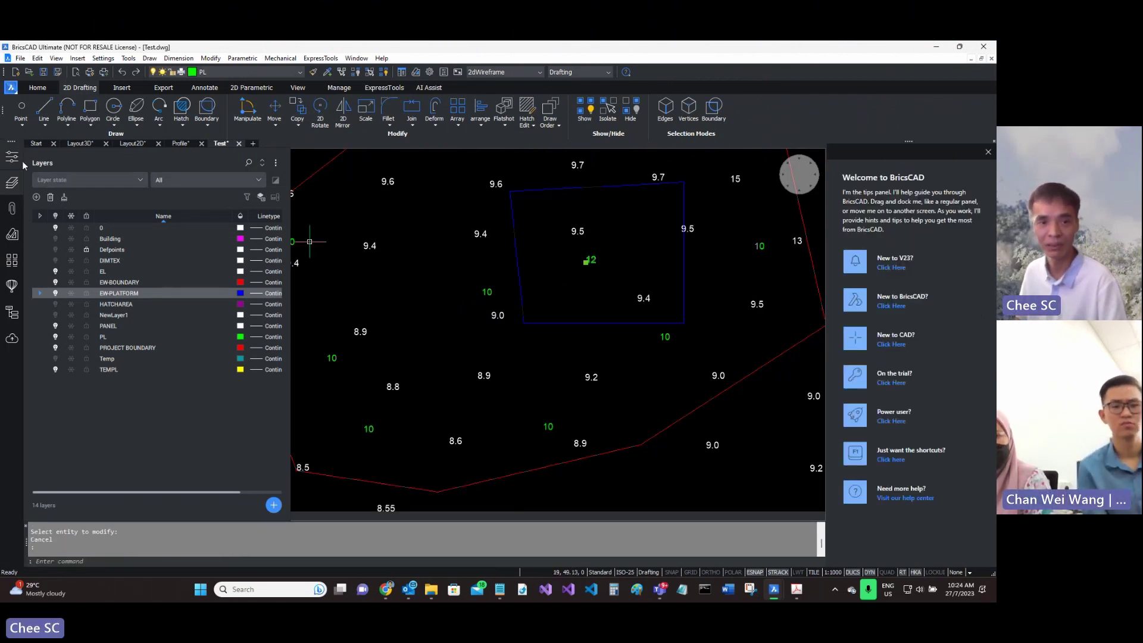
pyautogui.click(11, 156)
pyautogui.click(105, 197)
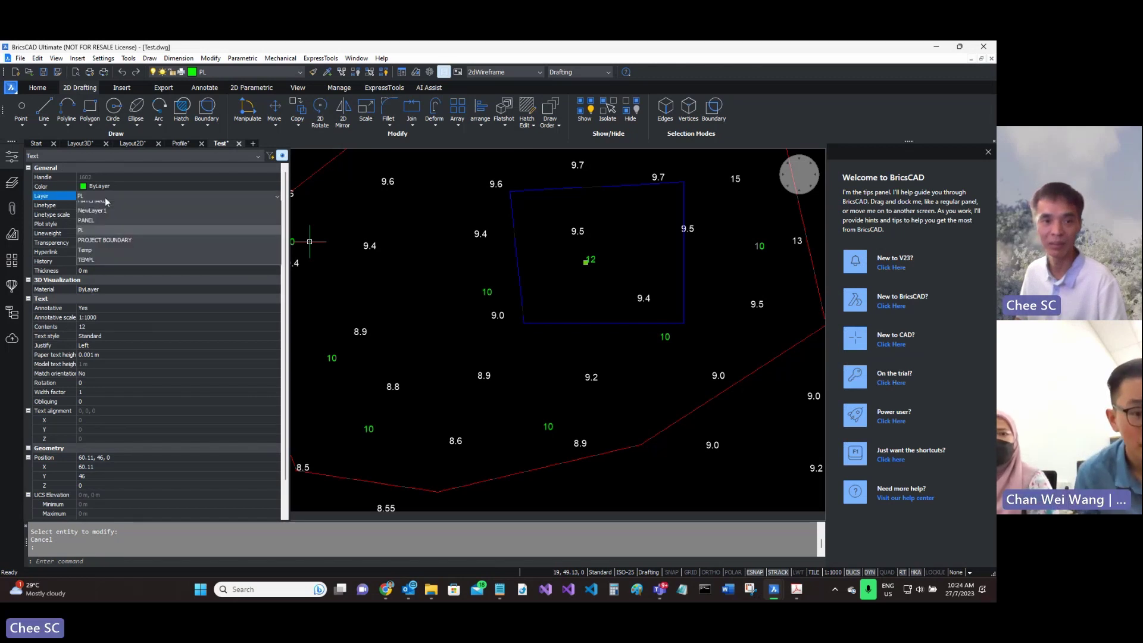
pyautogui.click(120, 263)
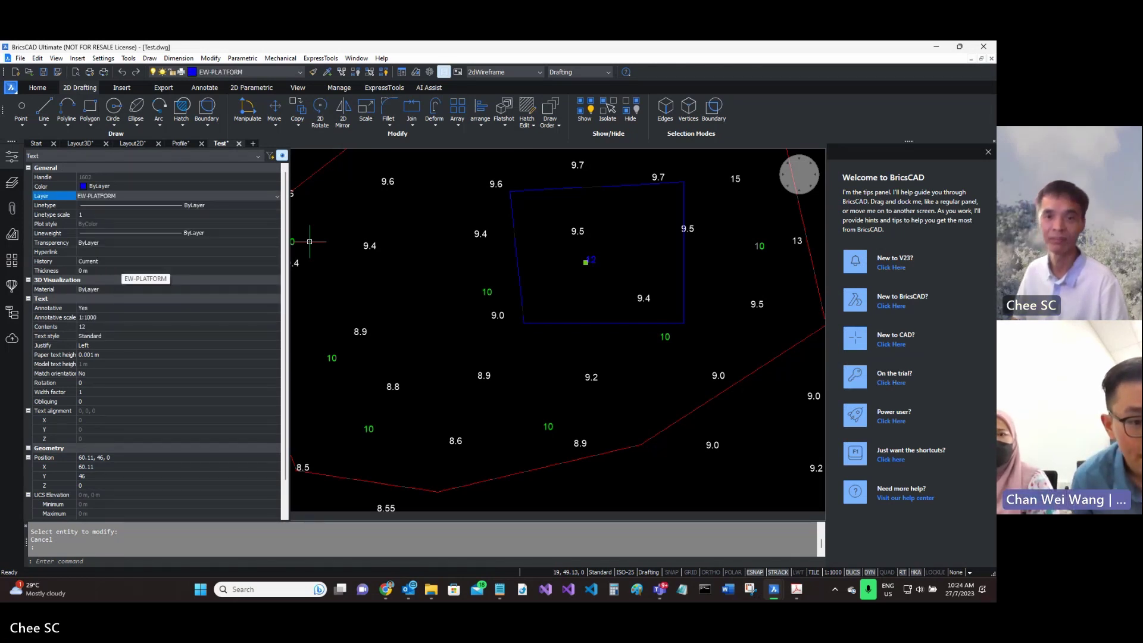
pyautogui.scroll(2, 571, 267)
pyautogui.press('Escape')
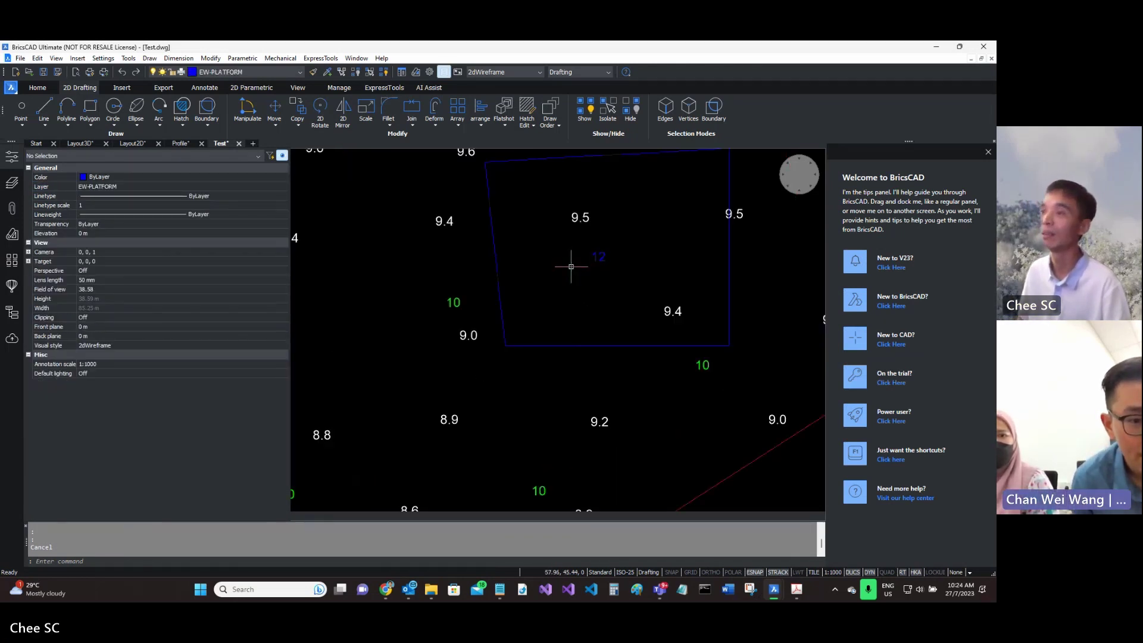
pyautogui.scroll(-2, 570, 269)
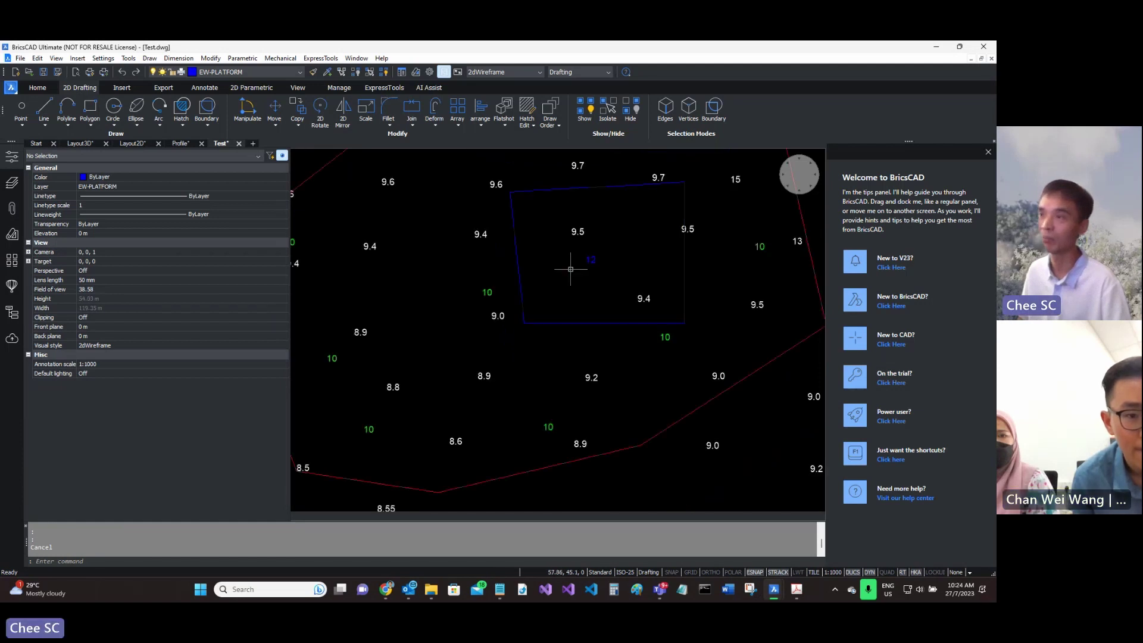
pyautogui.click(514, 218)
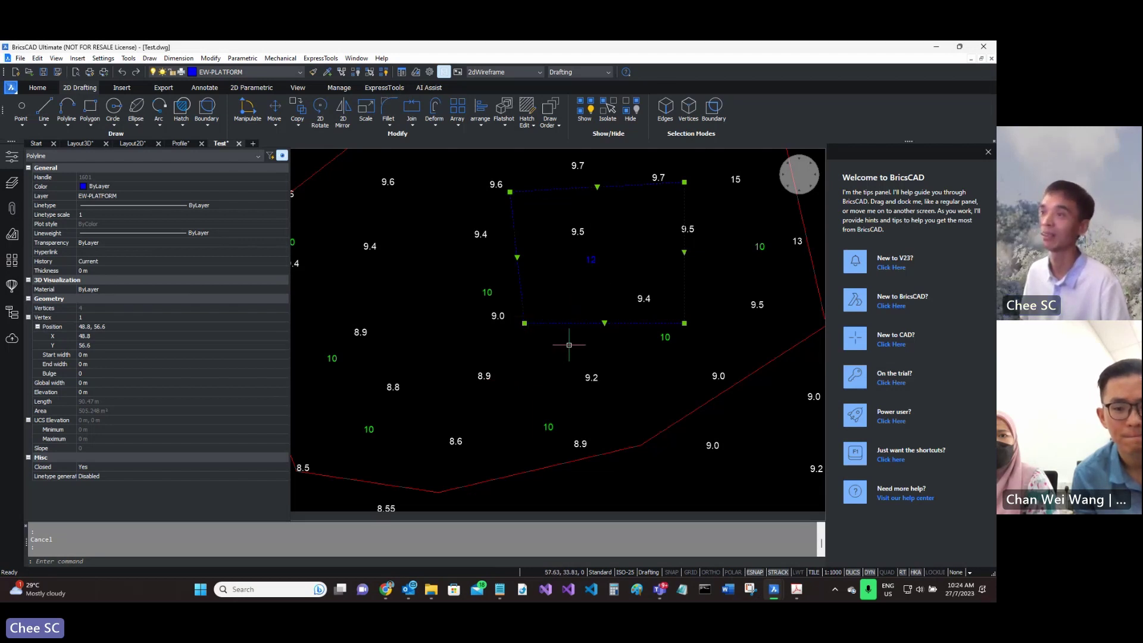
# Save and close Test.dwg and minimise the BricsCAD window.
pyautogui.scroll(-2, 569, 344)
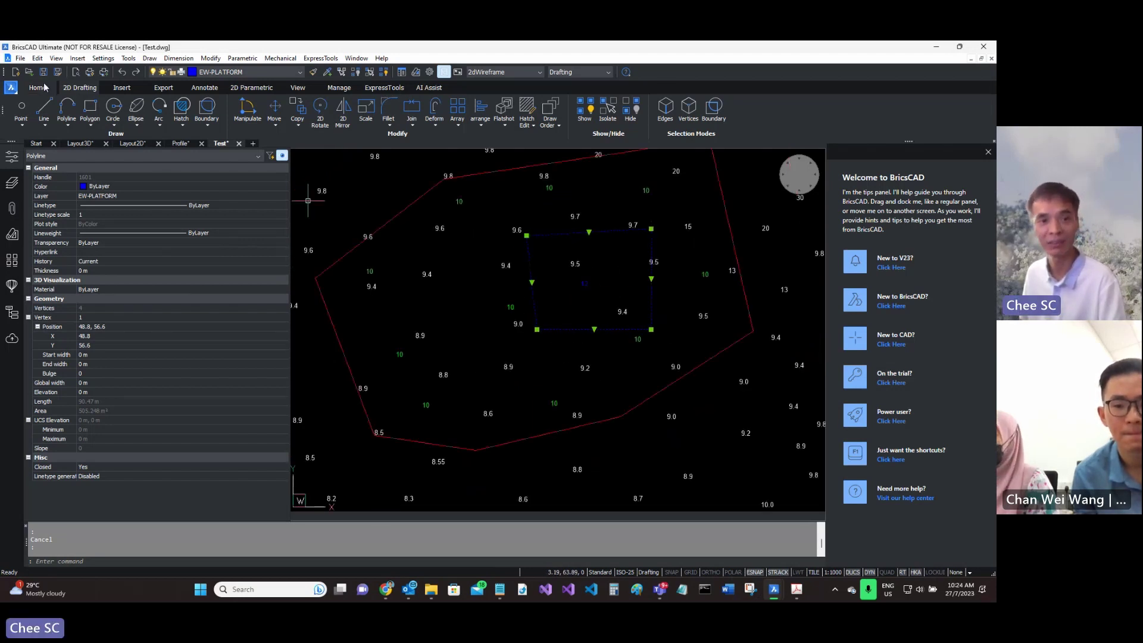
pyautogui.click(238, 144)
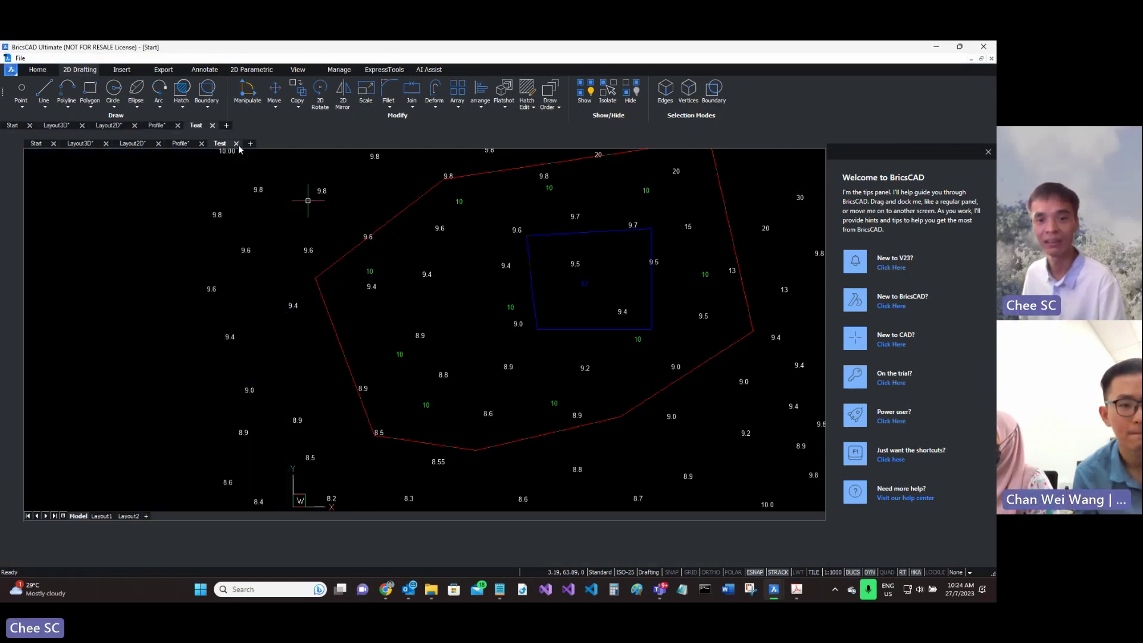
pyautogui.click(936, 46)
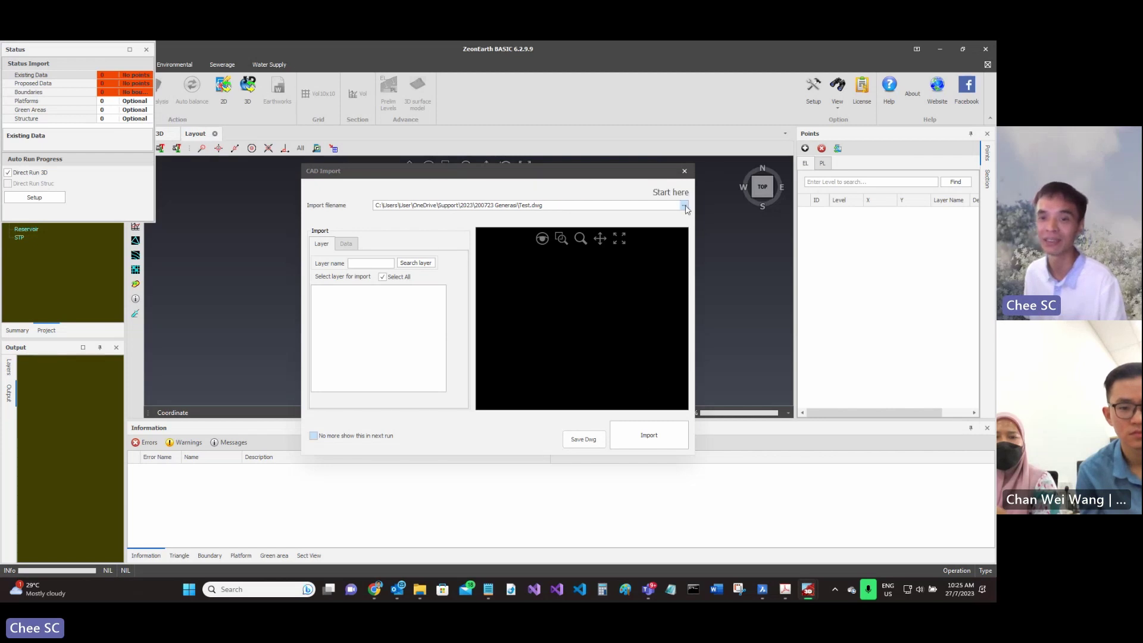
# In ZeonEarth, import Test.dwg with all layers, using EL for existing levels and PL for proposed levels, with Direct Run 3D enabled.
pyautogui.click(508, 311)
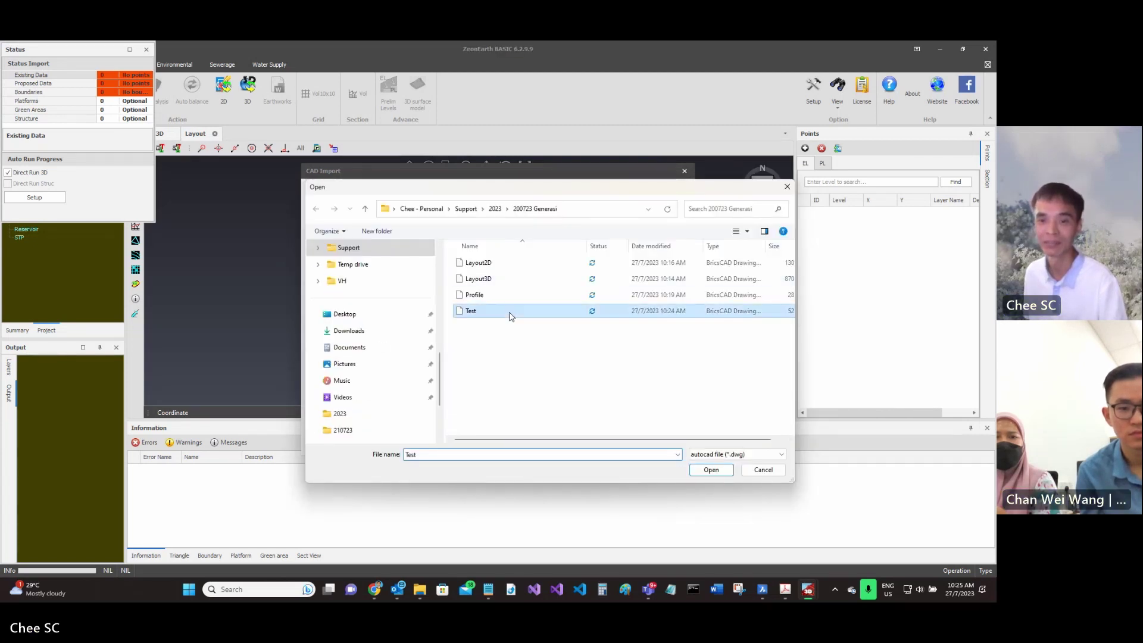
pyautogui.click(709, 470)
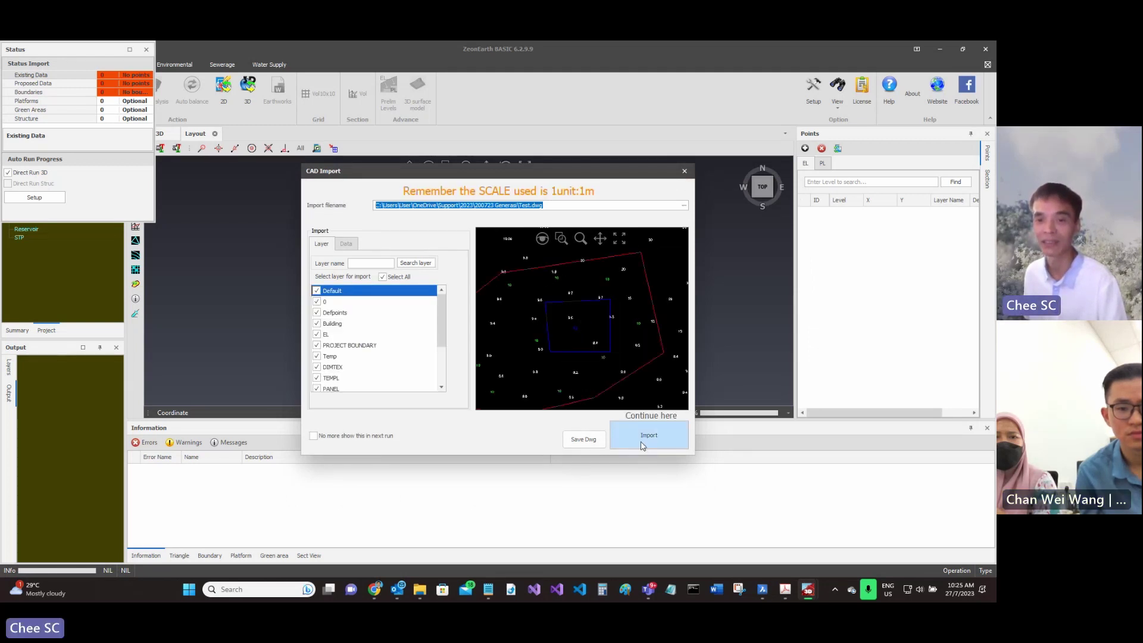
pyautogui.click(643, 444)
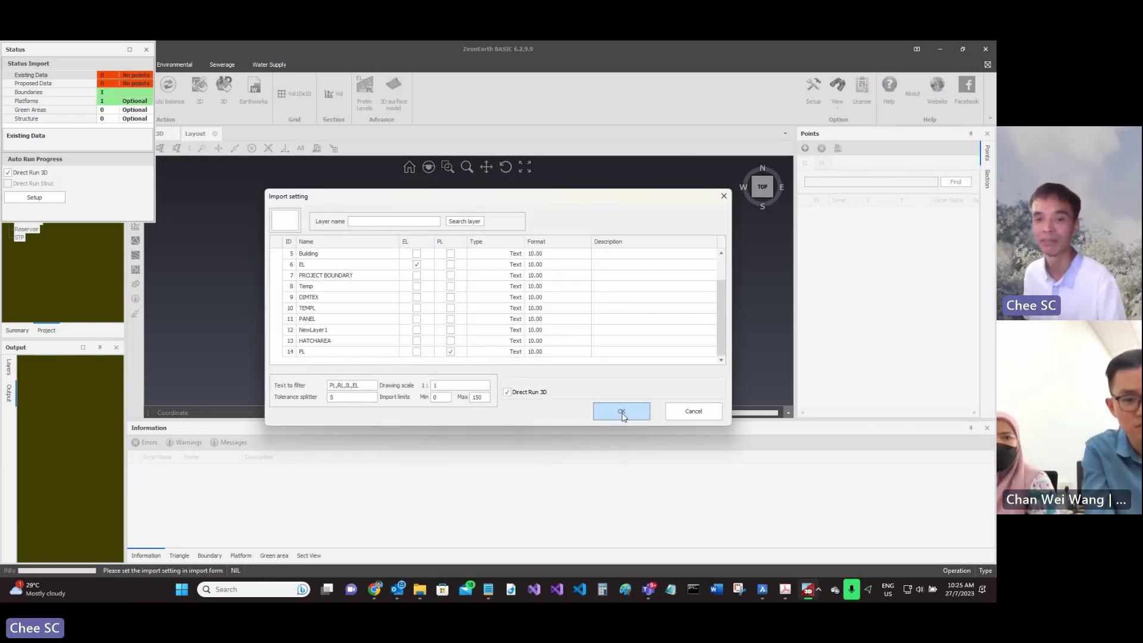
pyautogui.click(622, 413)
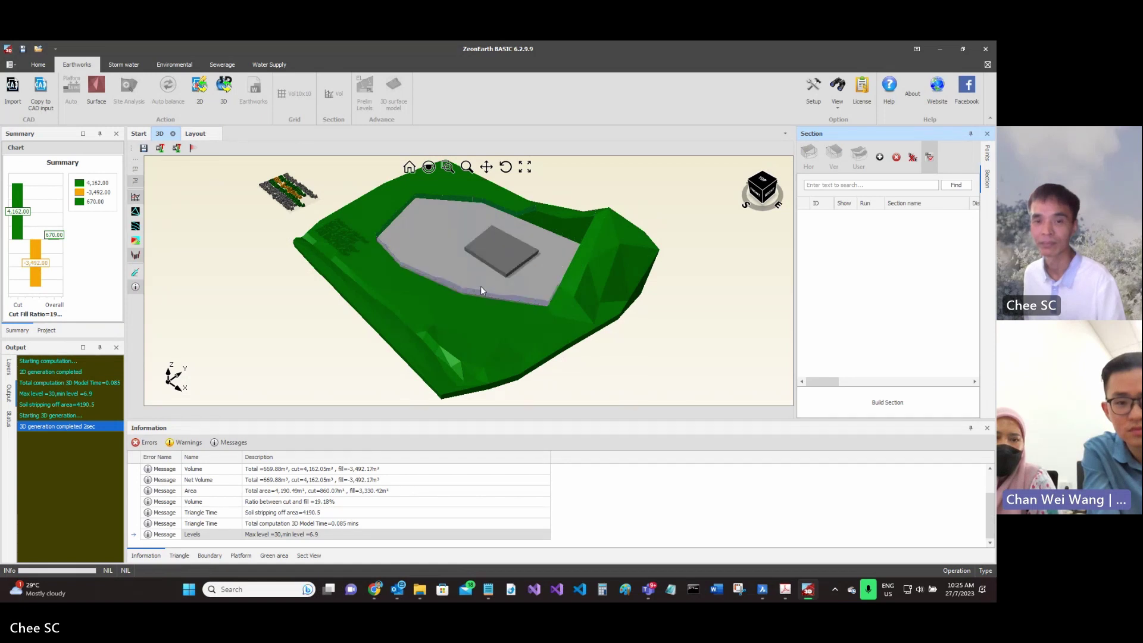
# Examine the raised platform and its surrounding earthwork surface in the 3D model from several angles and distances.
pyautogui.scroll(3, 509, 244)
pyautogui.click(506, 167)
pyautogui.moveTo(488, 256); pyautogui.dragTo(465, 365)
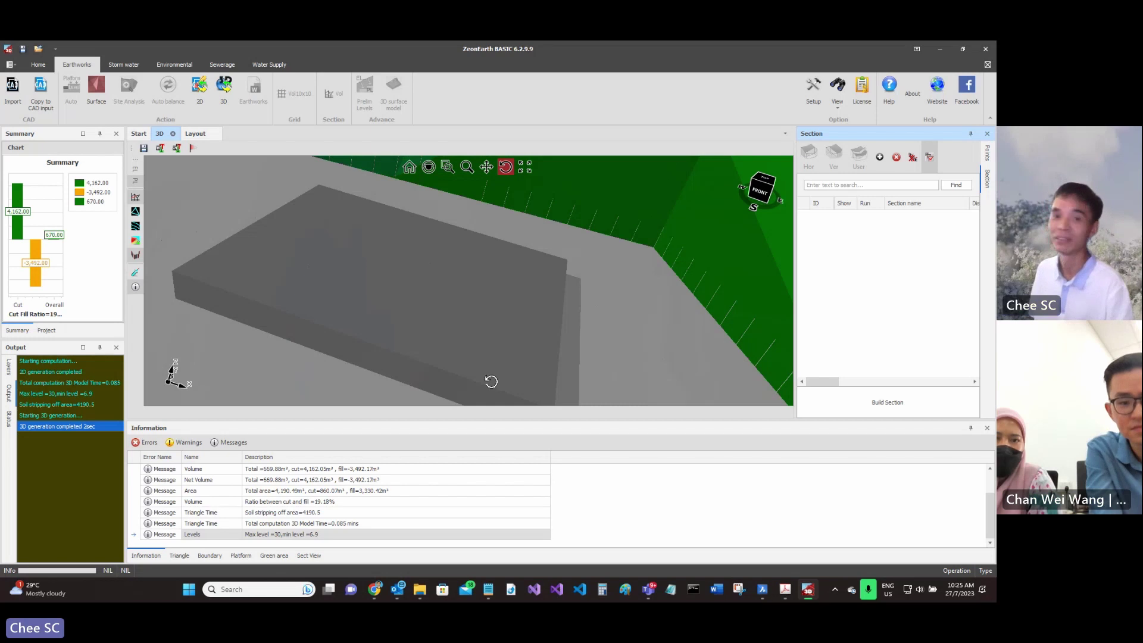
pyautogui.moveTo(491, 381); pyautogui.dragTo(467, 356)
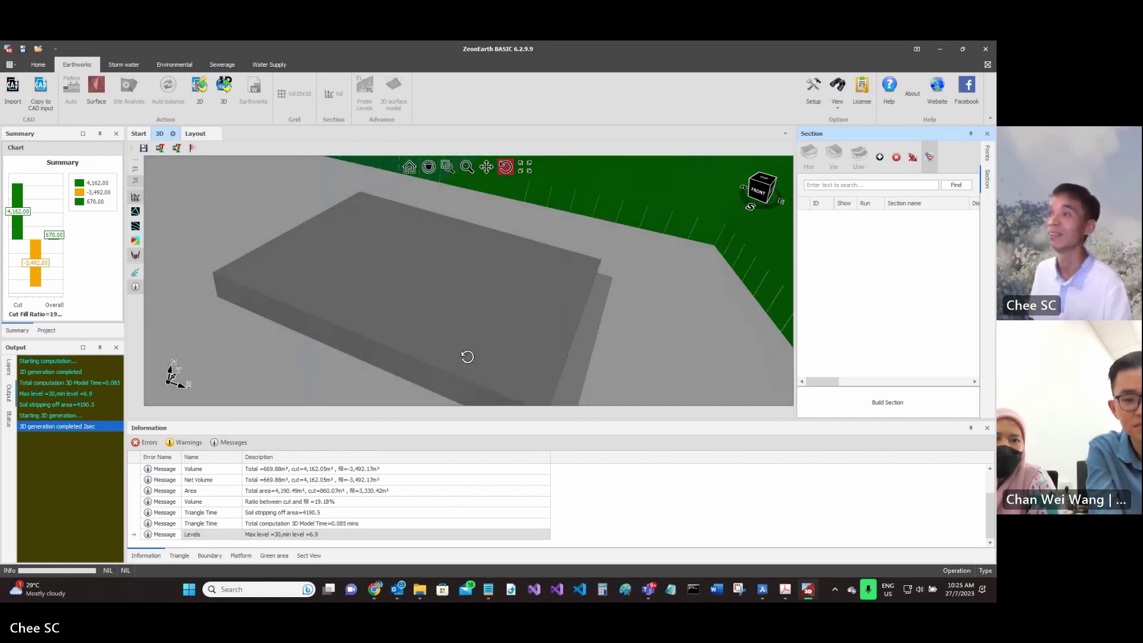
pyautogui.scroll(-4, 468, 356)
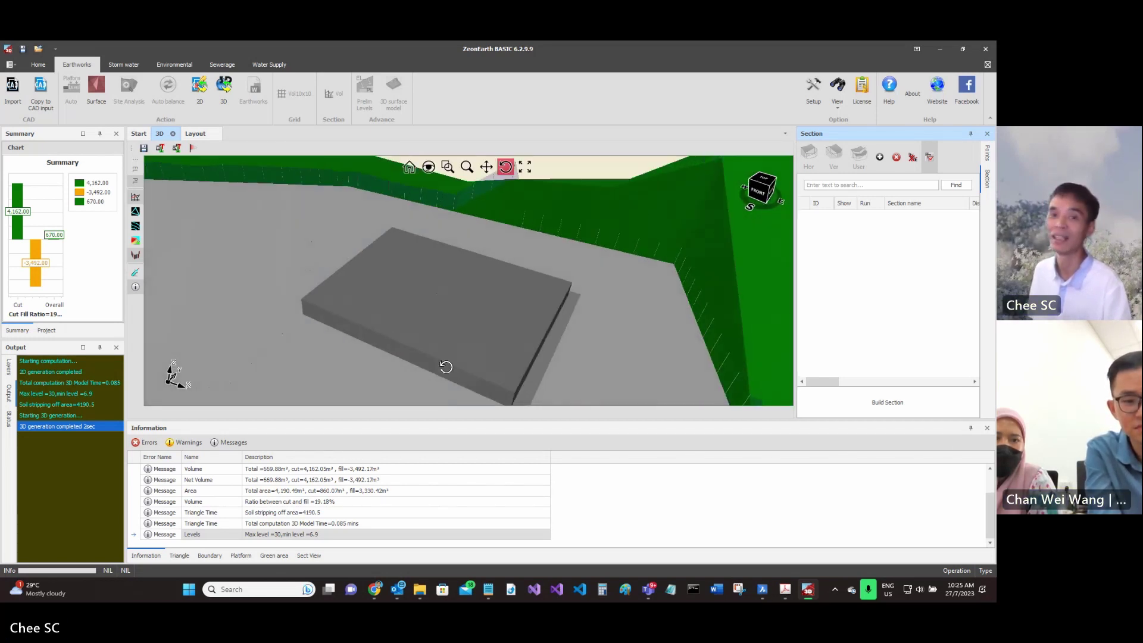
pyautogui.moveTo(447, 364); pyautogui.dragTo(400, 274)
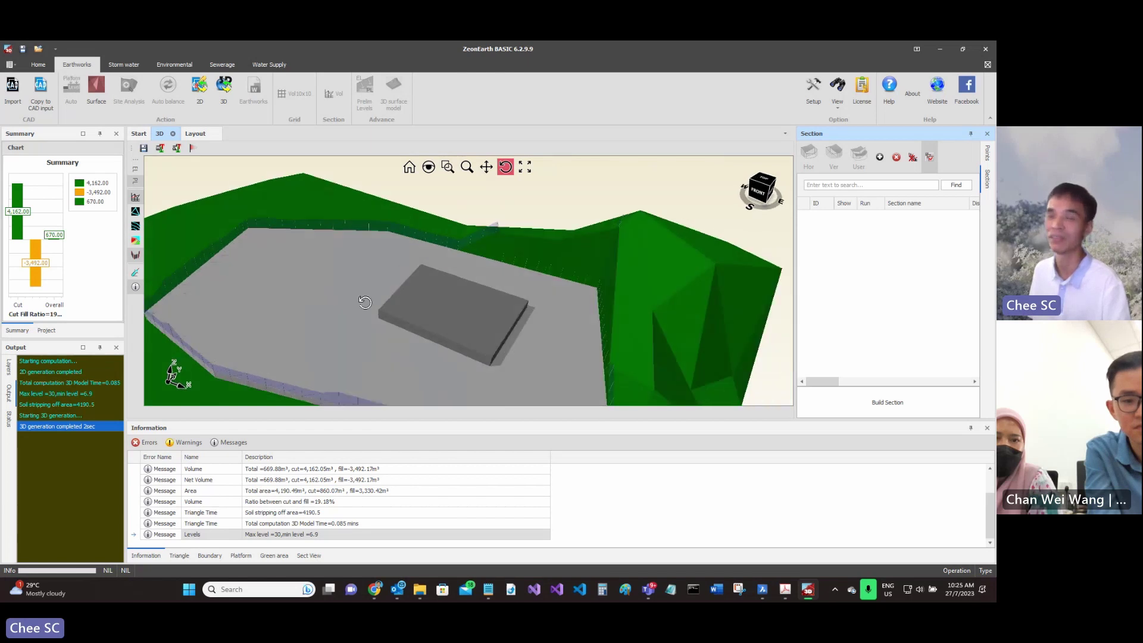
pyautogui.scroll(2, 418, 357)
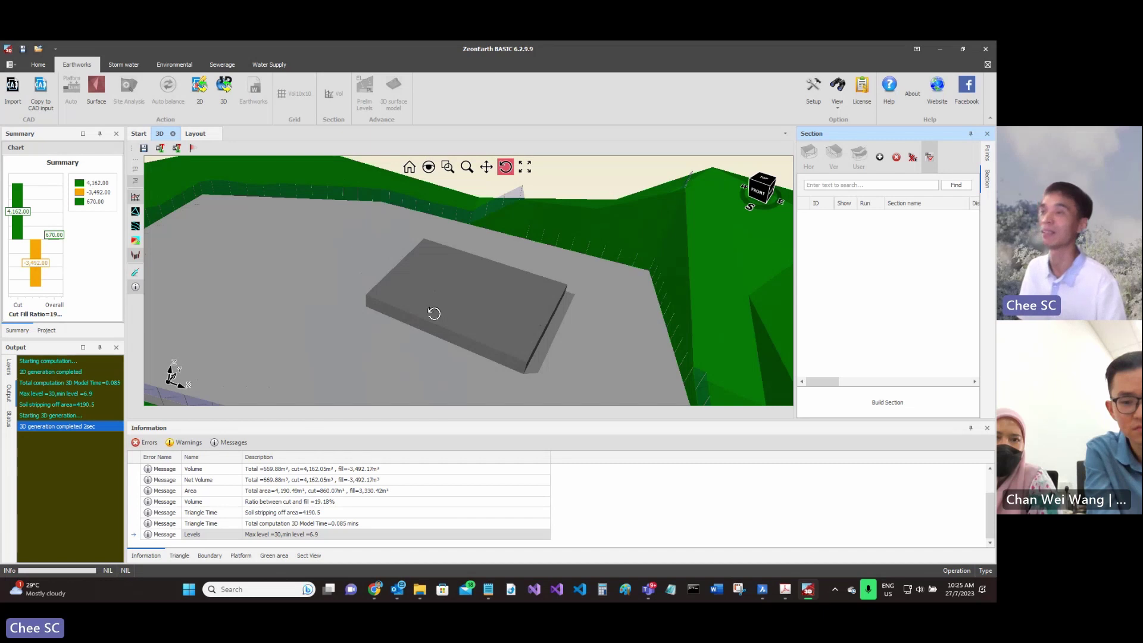
pyautogui.moveTo(434, 313); pyautogui.dragTo(271, 309)
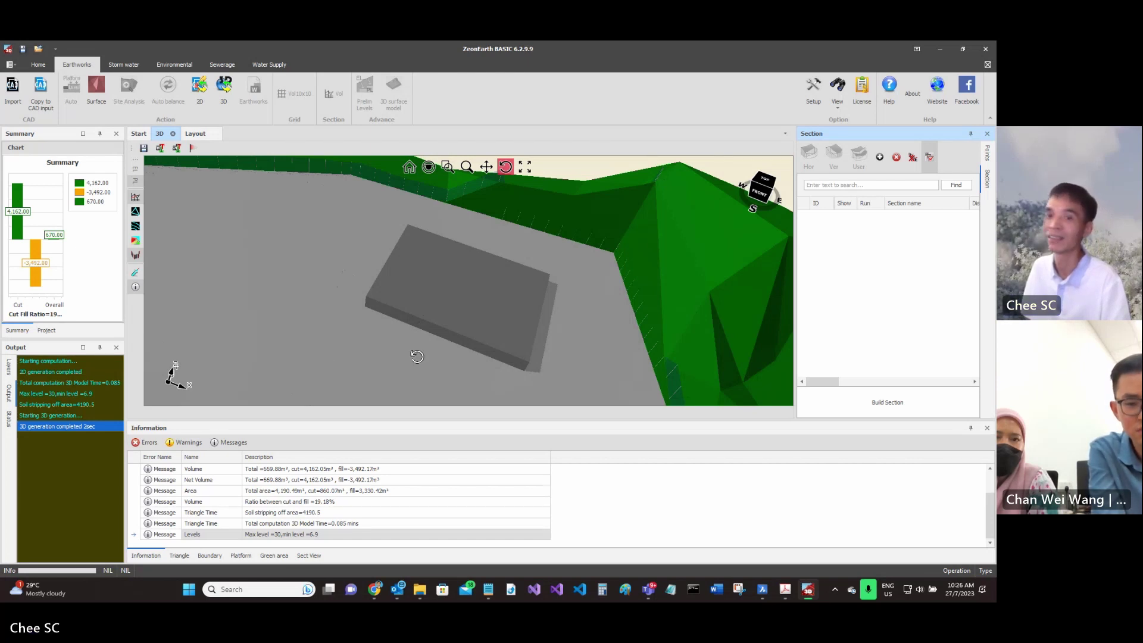
pyautogui.scroll(-5, 417, 356)
pyautogui.scroll(4, 457, 343)
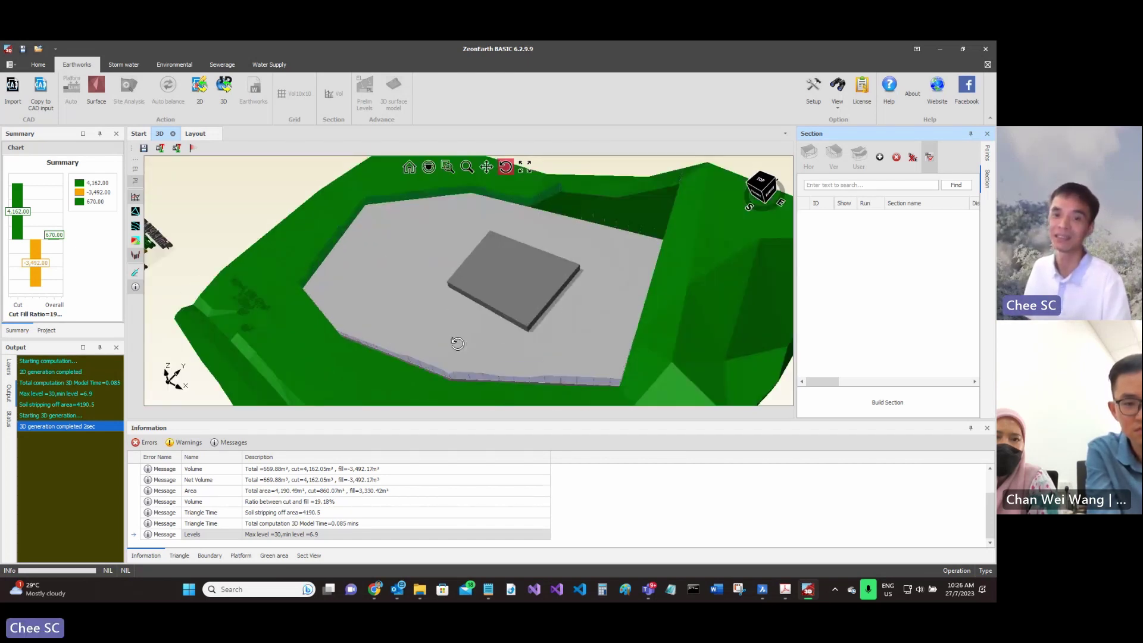
pyautogui.moveTo(457, 343); pyautogui.dragTo(471, 332)
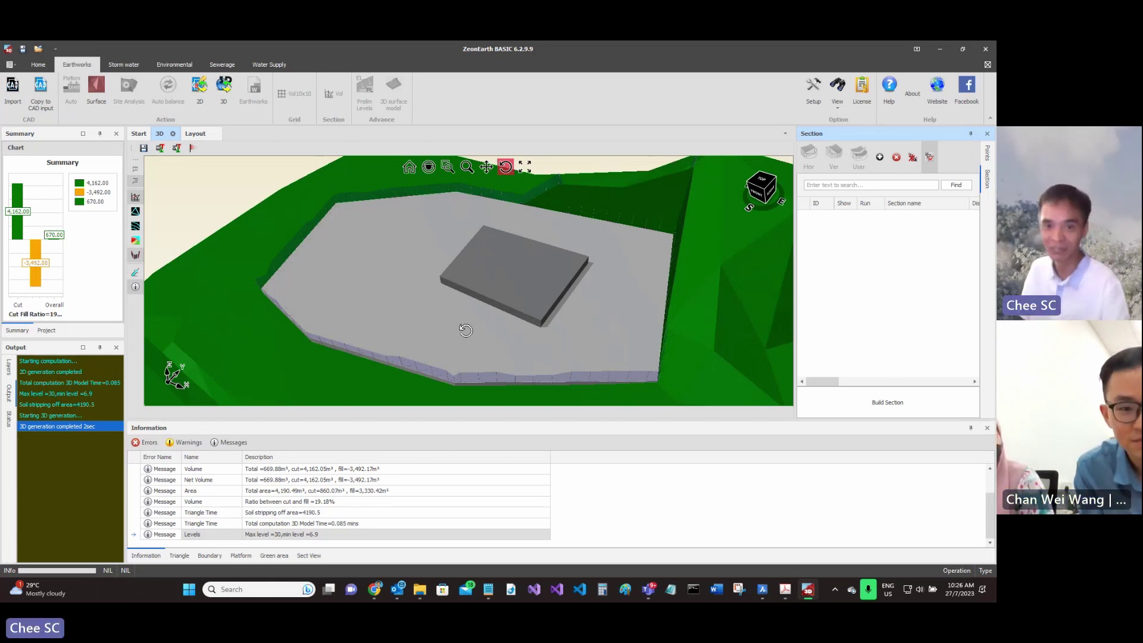
# Inspect the 3D text beside the model listing the project area and the cut and fill quantities.
pyautogui.scroll(-3, 467, 329)
pyautogui.scroll(5, 327, 299)
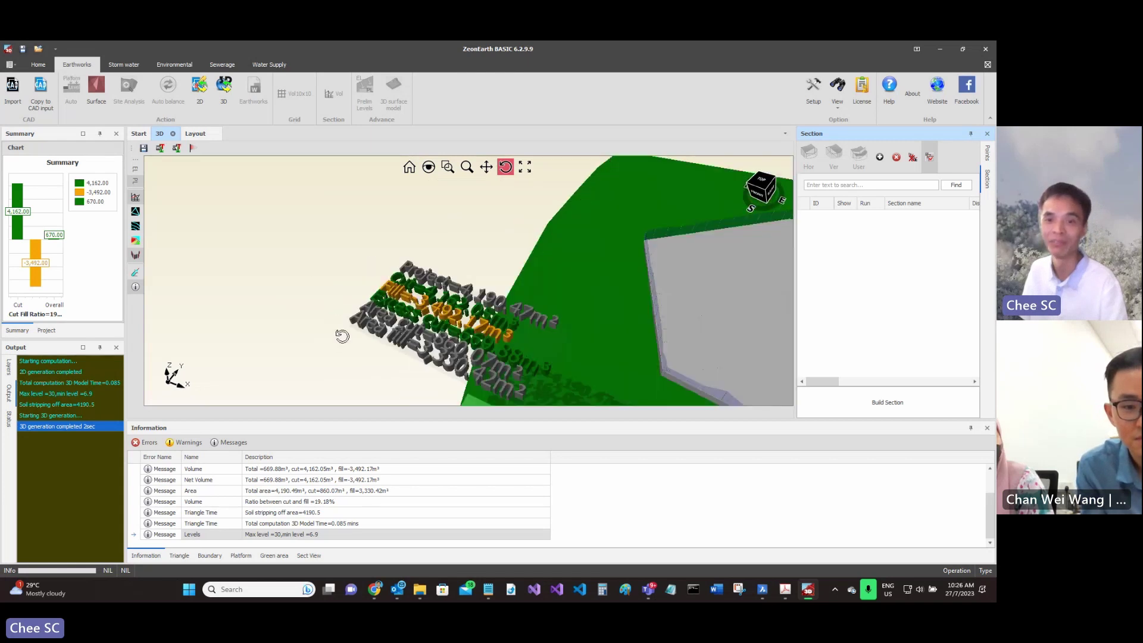
pyautogui.scroll(3, 388, 352)
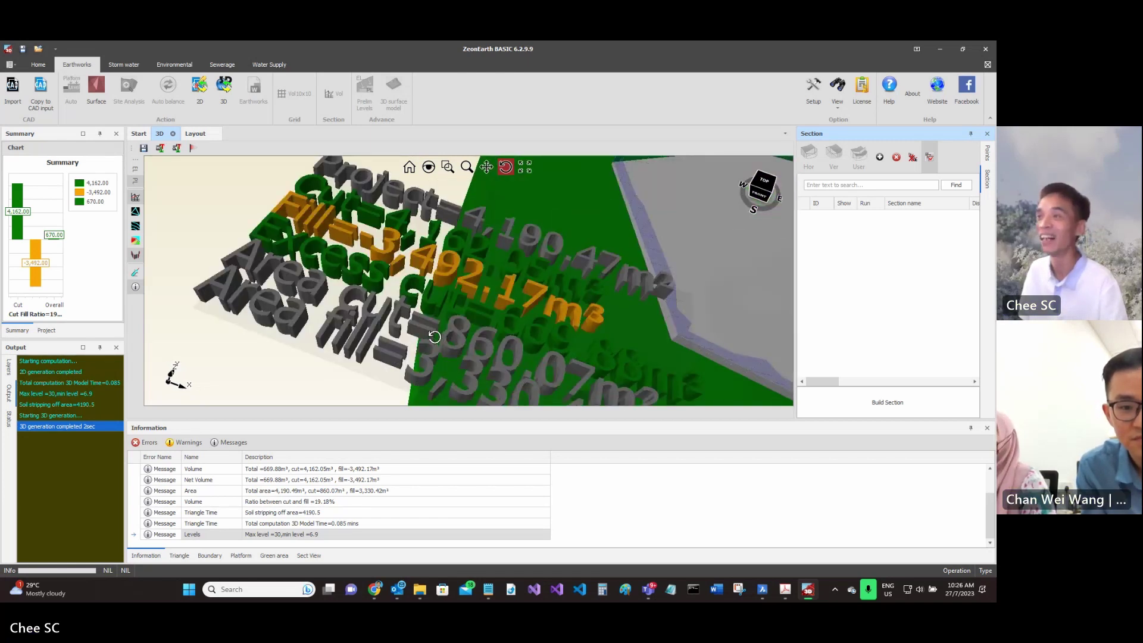
# Review the whole earthwork model, with its raised platform and surrounding slopes, from a wider and rotated viewpoint.
pyautogui.scroll(-5, 435, 337)
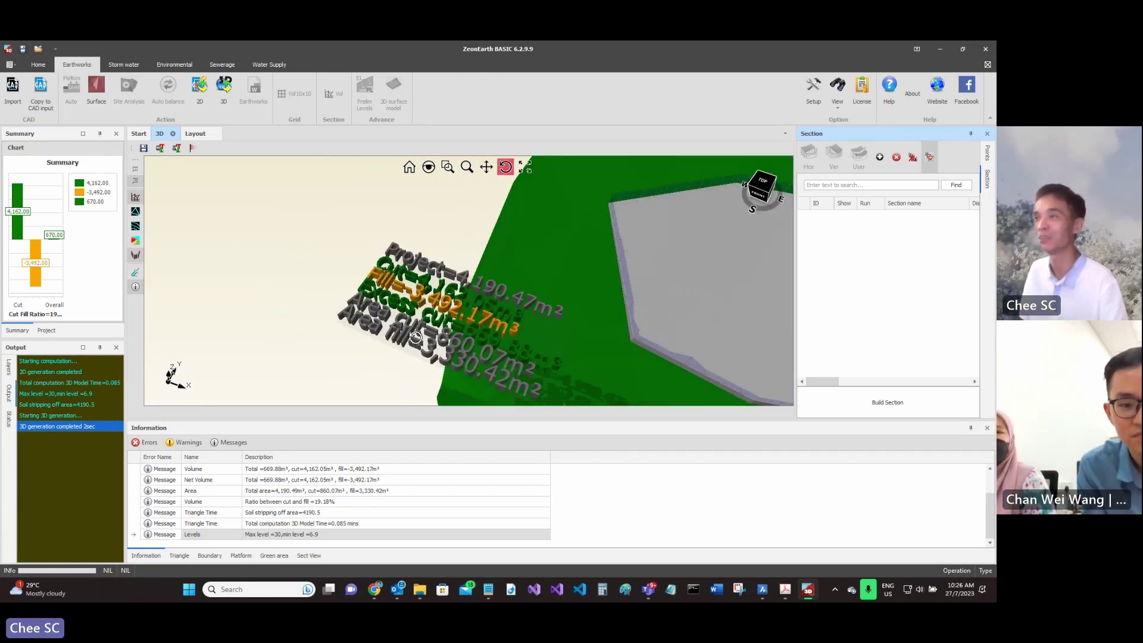
pyautogui.scroll(-5, 619, 343)
pyautogui.scroll(-2, 619, 342)
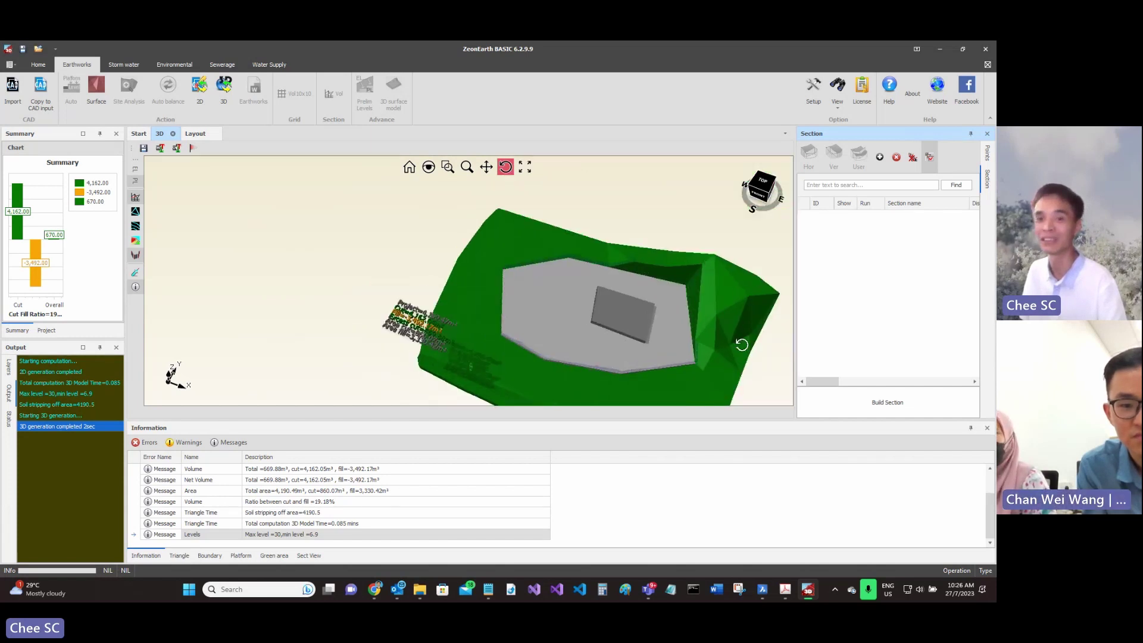
pyautogui.scroll(2, 622, 334)
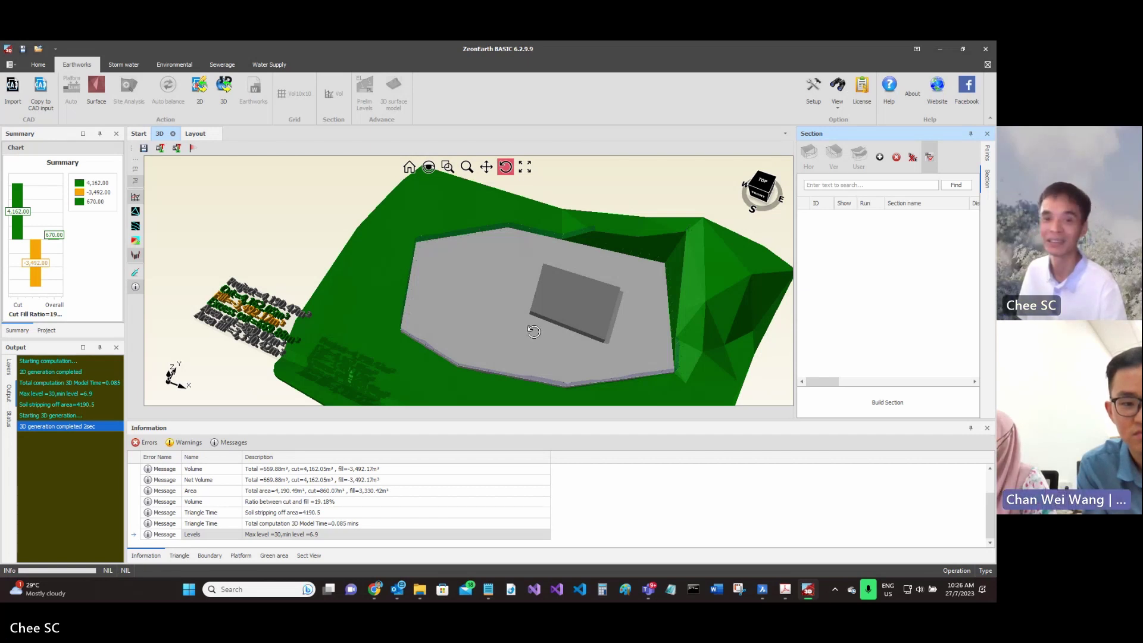
pyautogui.moveTo(534, 333); pyautogui.dragTo(498, 327)
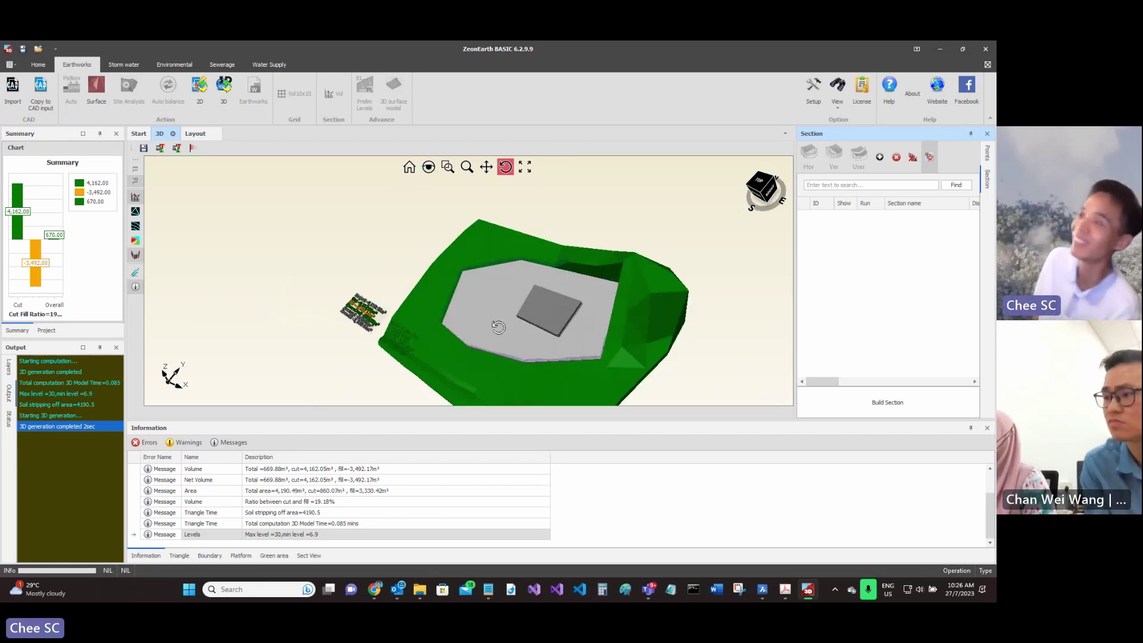
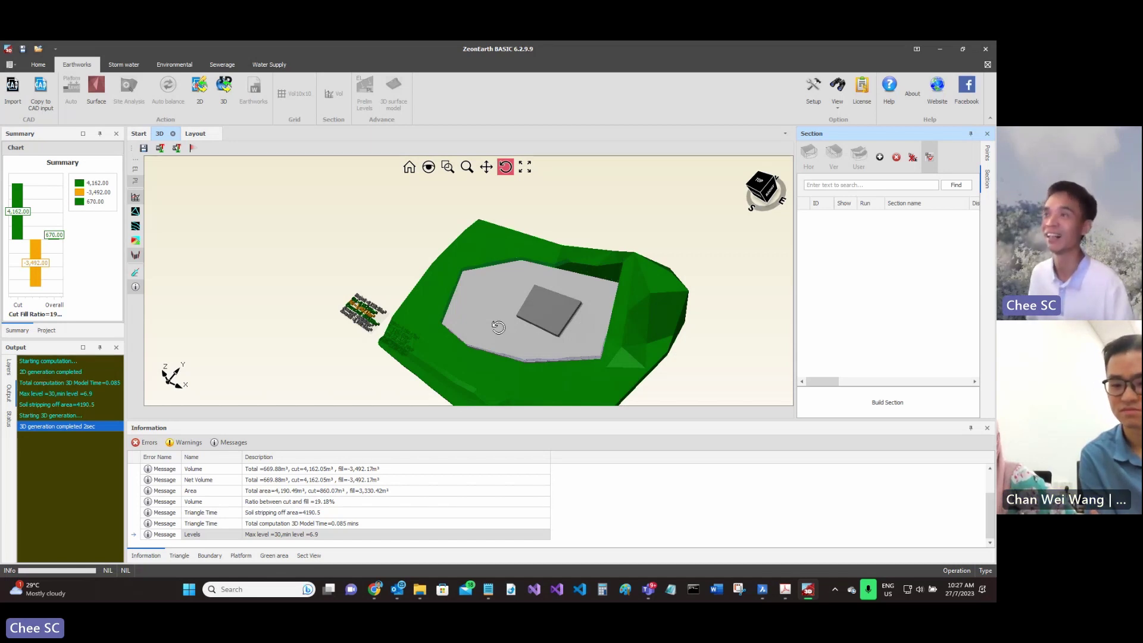
# Minimise ZeonEarth, look through the Support > 2023 folder in File Explorer and return to the desktop.
pyautogui.click(939, 50)
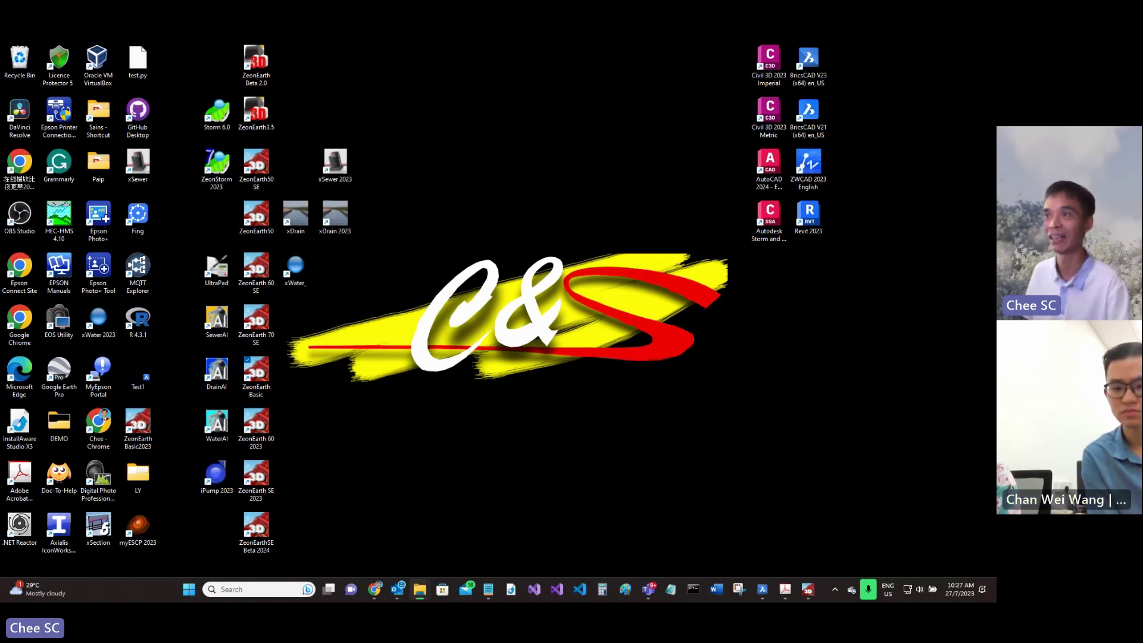
pyautogui.hotkey('alt', 'Tab')
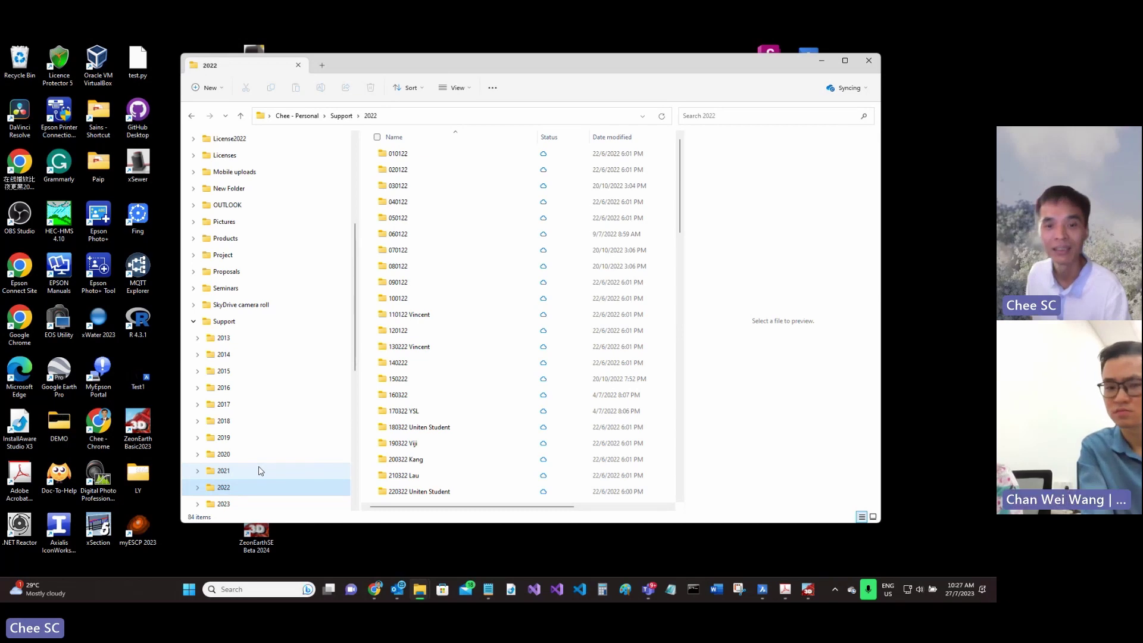
pyautogui.press('Down')
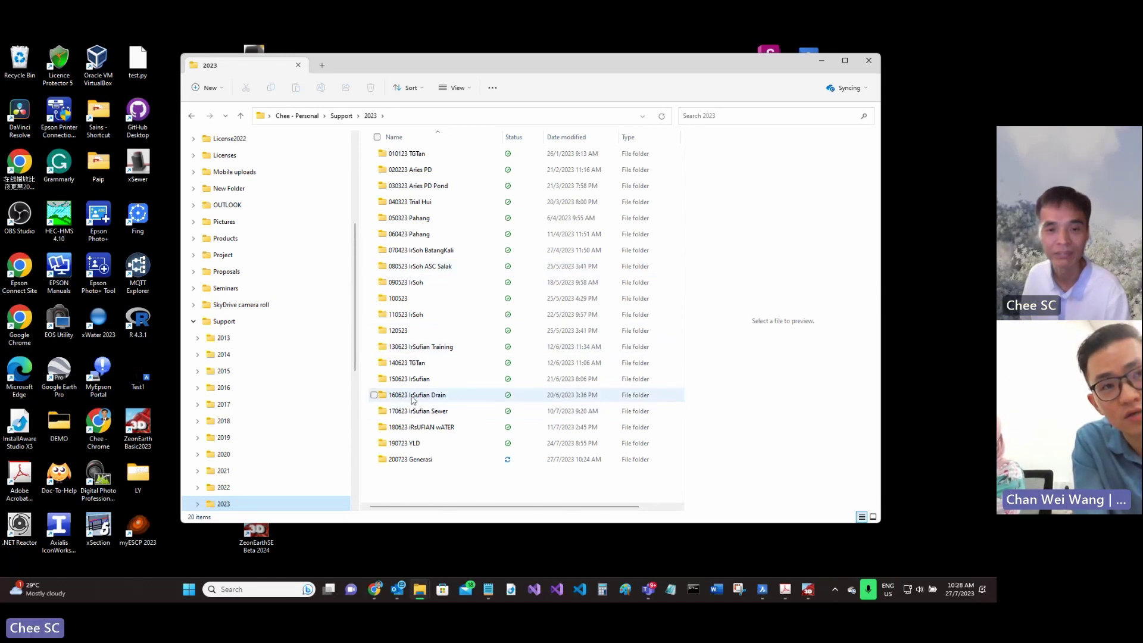
pyautogui.moveTo(414, 399)
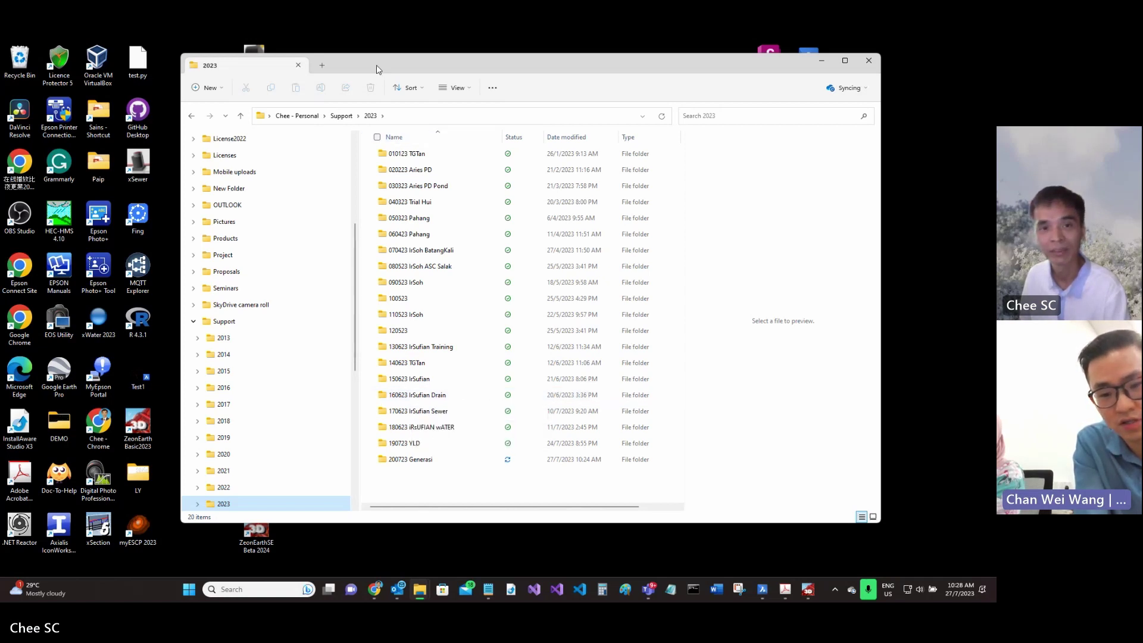
pyautogui.moveTo(377, 69); pyautogui.dragTo(452, 79)
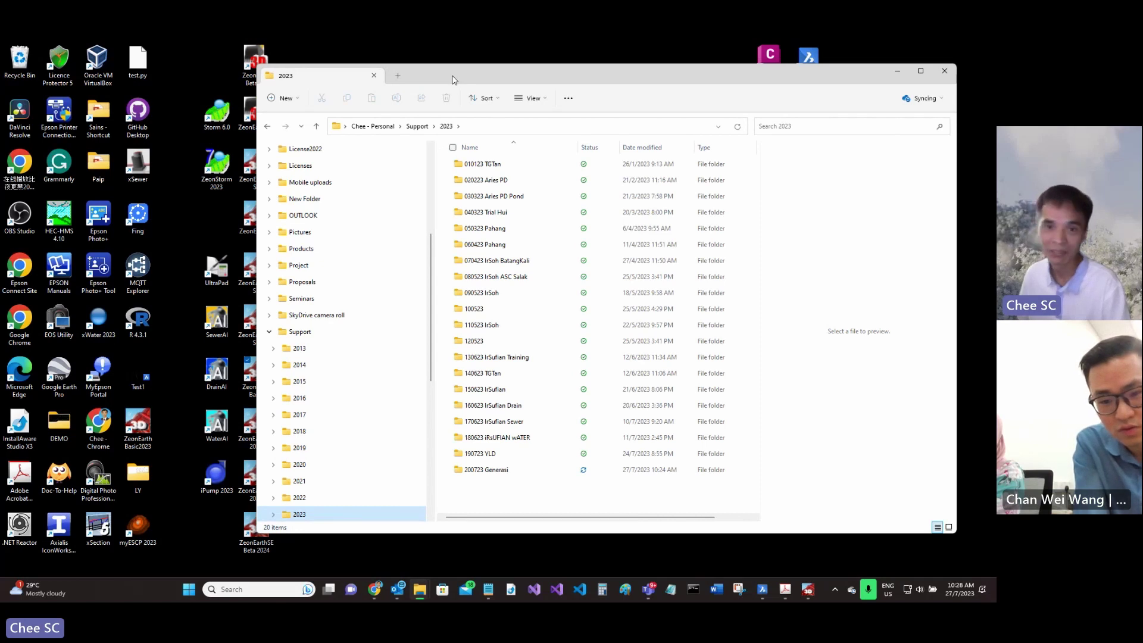
pyautogui.press('super+d')
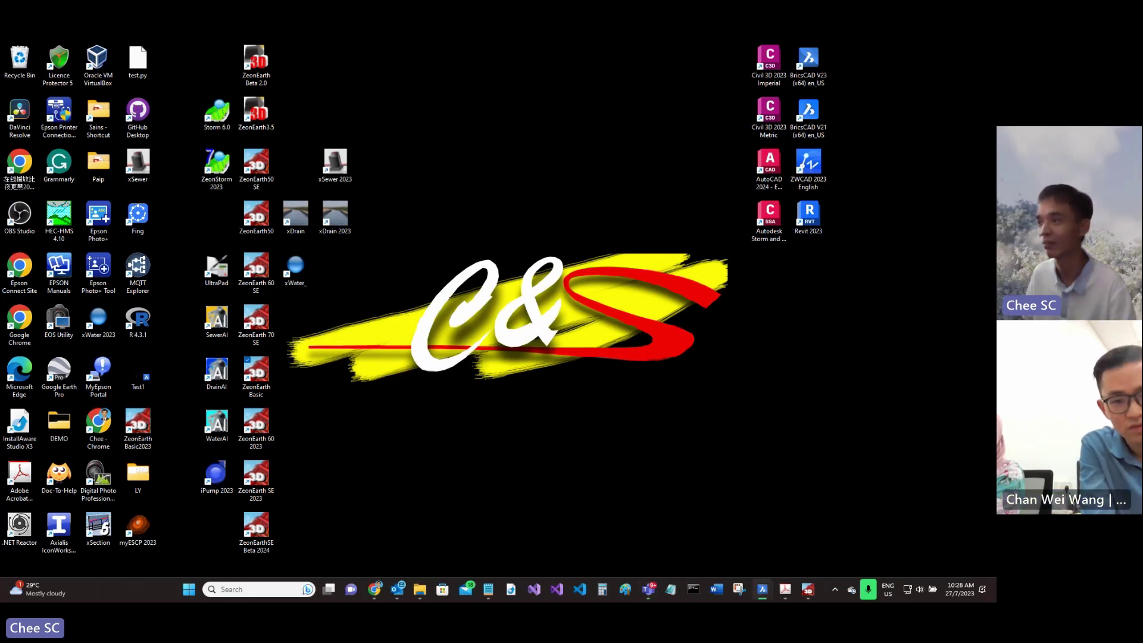
# Switch to BricsCAD, open the recent drawing Test.dwg and show its layer list.
pyautogui.hotkey('alt', 'Tab')
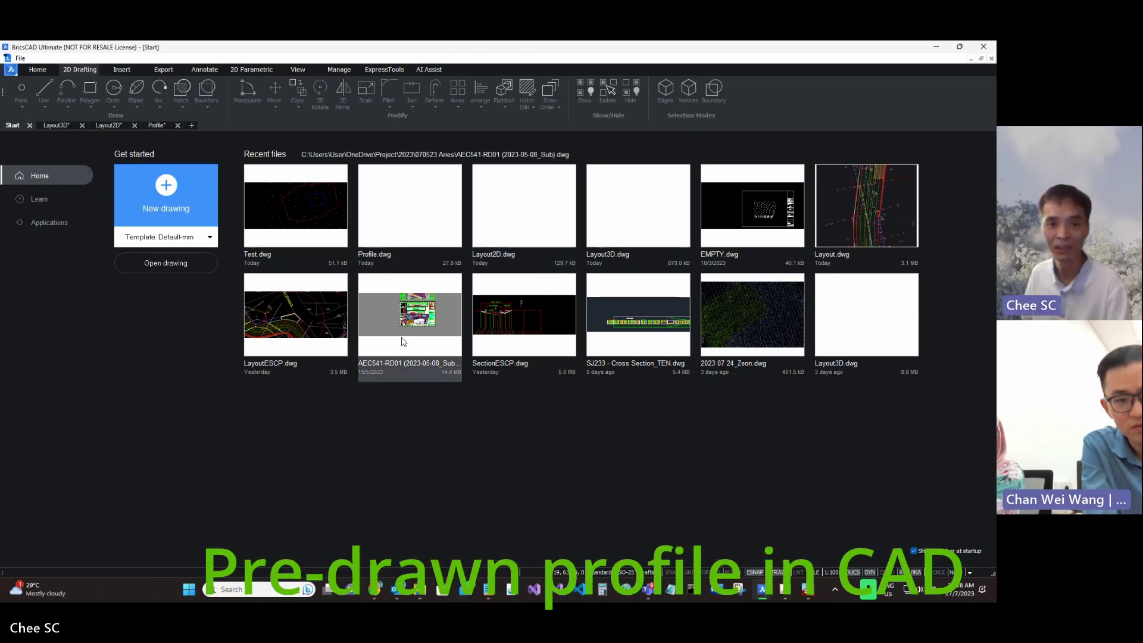
pyautogui.click(276, 207)
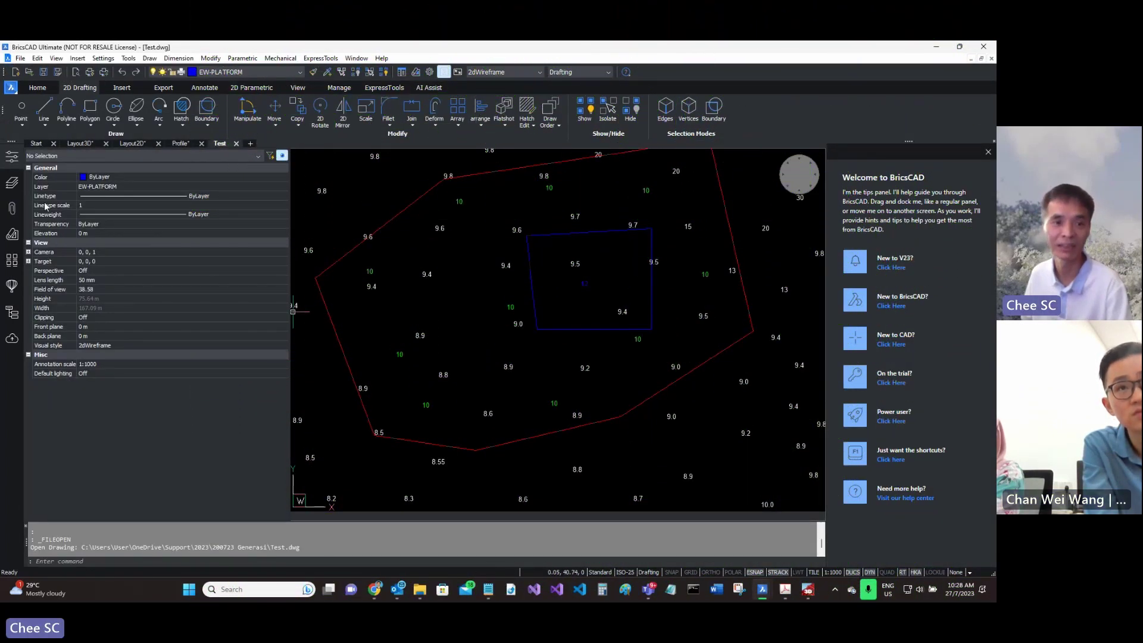
pyautogui.click(11, 182)
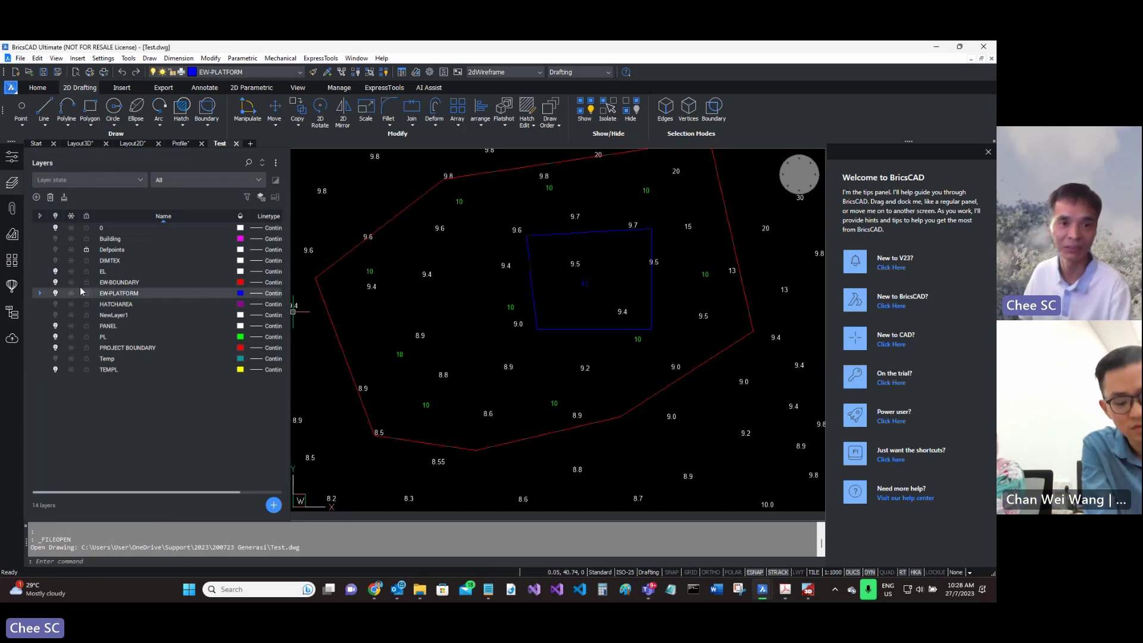
# Create a new layer named EW-SECTION and make it the current layer.
pyautogui.doubleClick(126, 459)
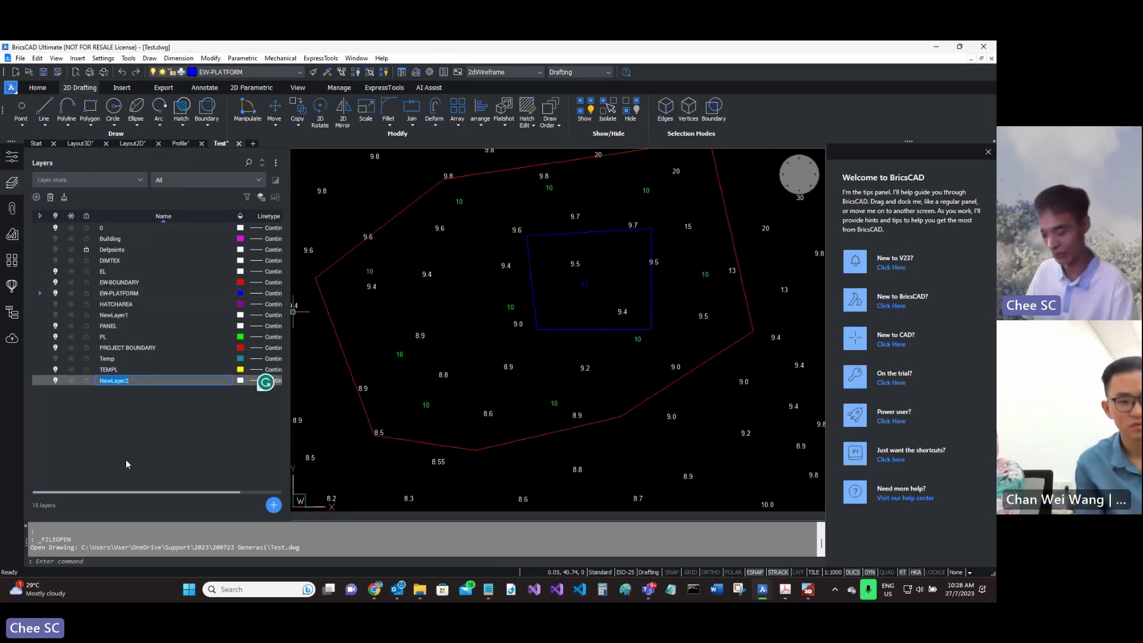
pyautogui.write('ew-')
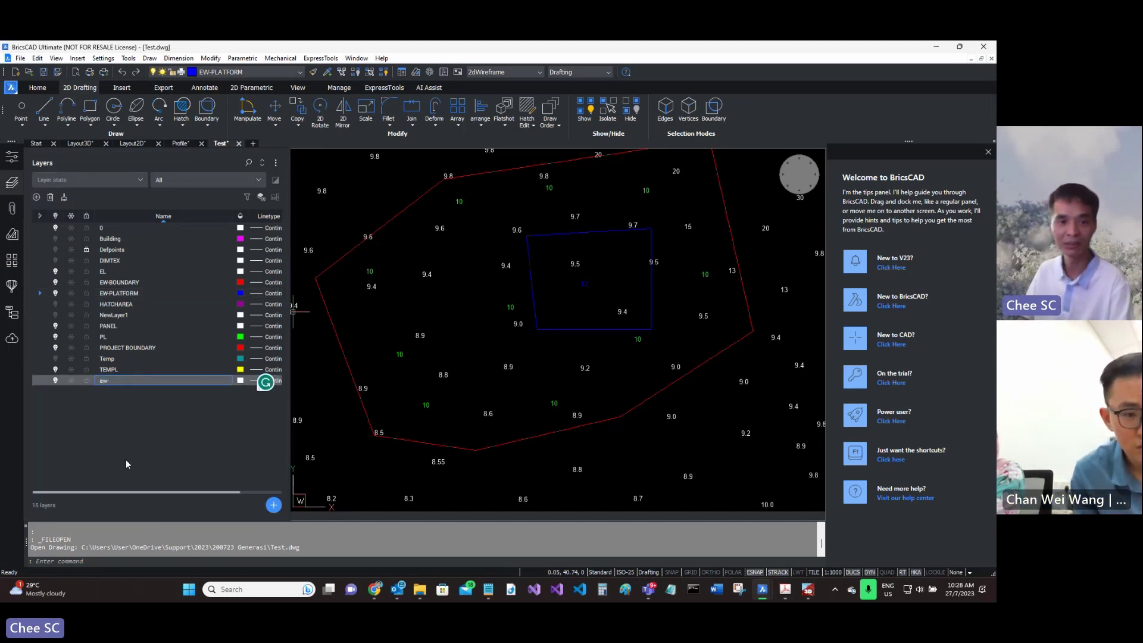
pyautogui.press('BackSpace')
pyautogui.press('BackSpace')
pyautogui.write('EW-SECTION')
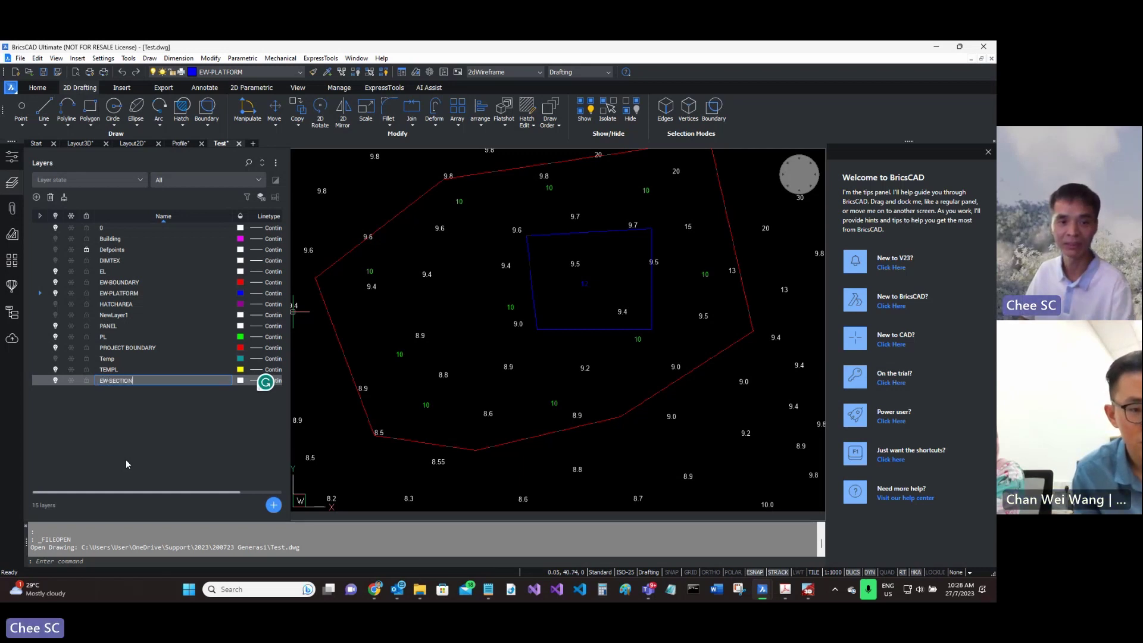
pyautogui.press('Return')
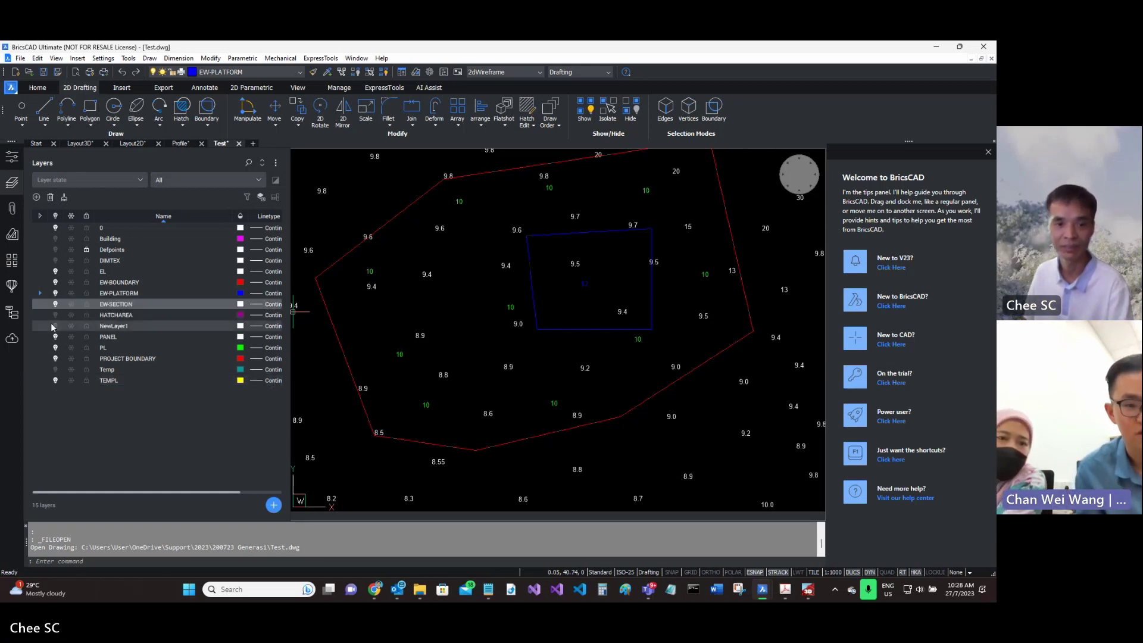
pyautogui.doubleClick(43, 303)
# Draw a straight diagonal section polyline about 65 m long through the inner platform and beyond the red boundary, and check its layer property.
pyautogui.click(67, 113)
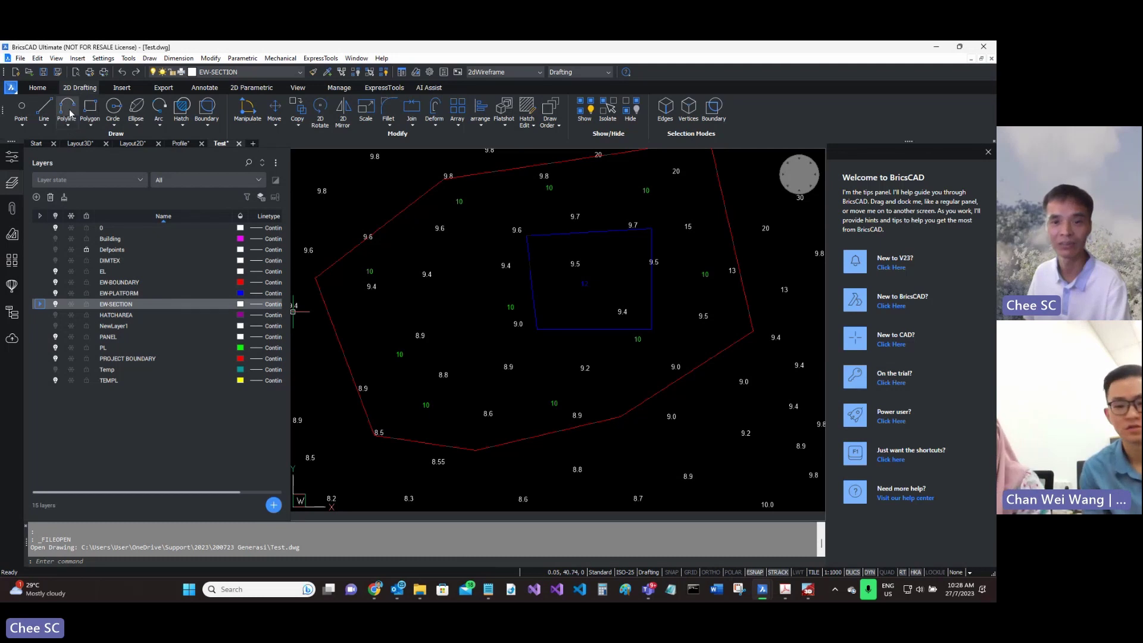
pyautogui.click(689, 399)
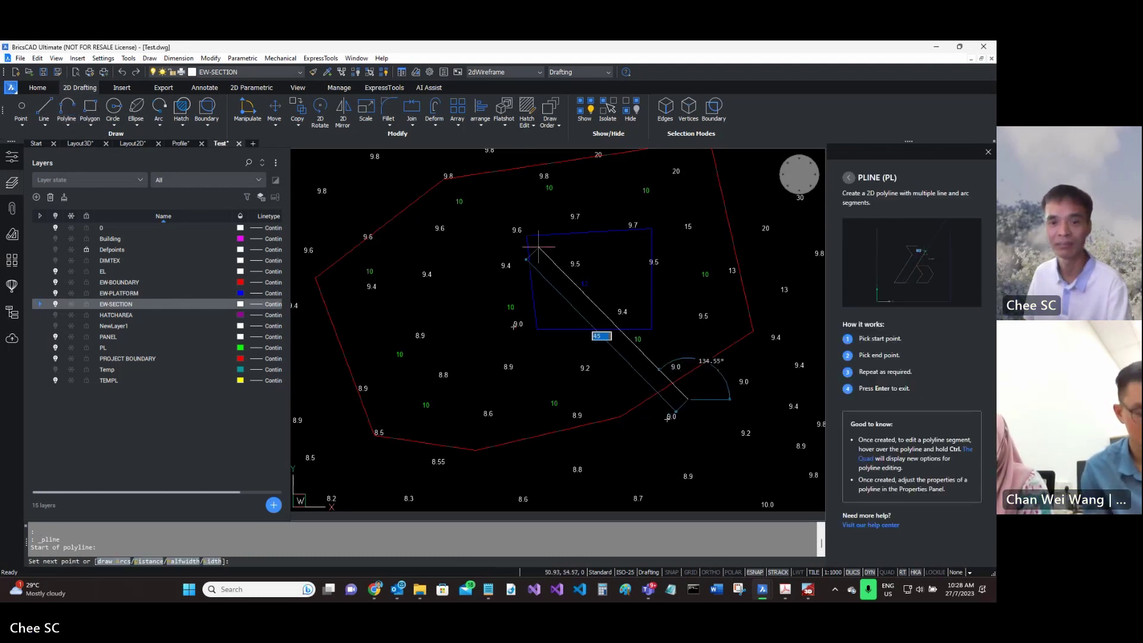
pyautogui.click(494, 175)
pyautogui.press('Return')
pyautogui.click(495, 174)
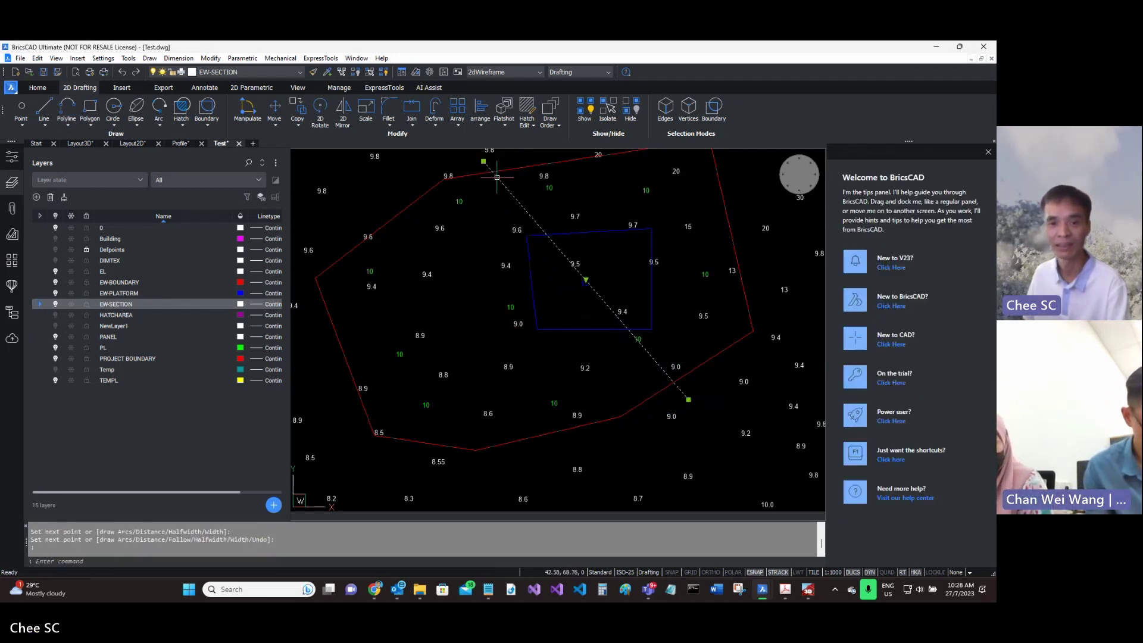
pyautogui.click(12, 157)
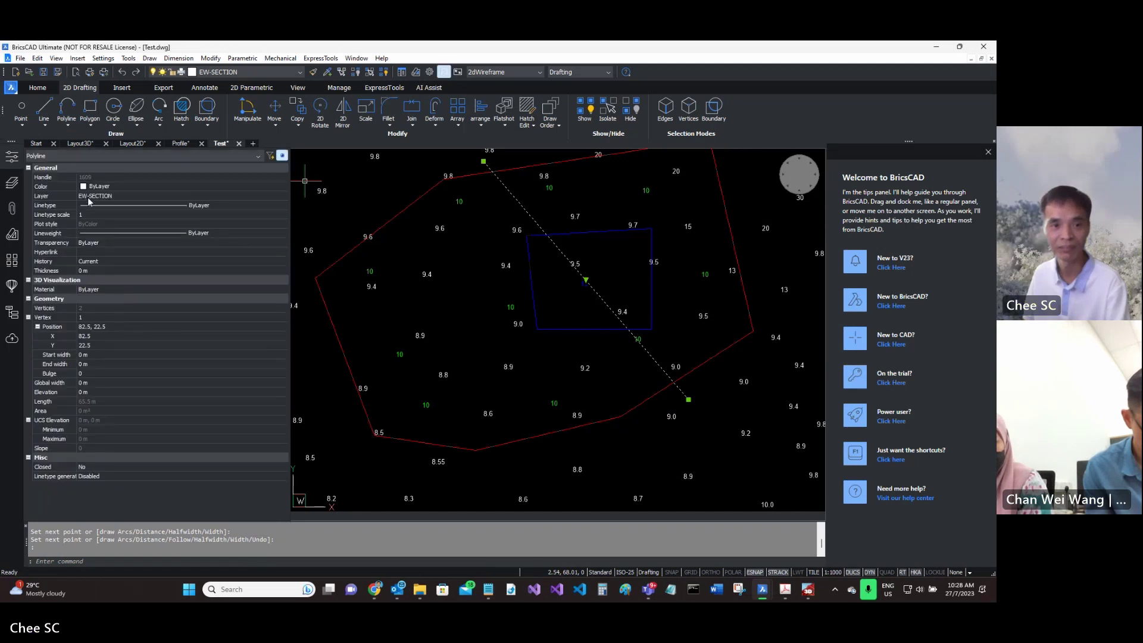
pyautogui.press('Escape')
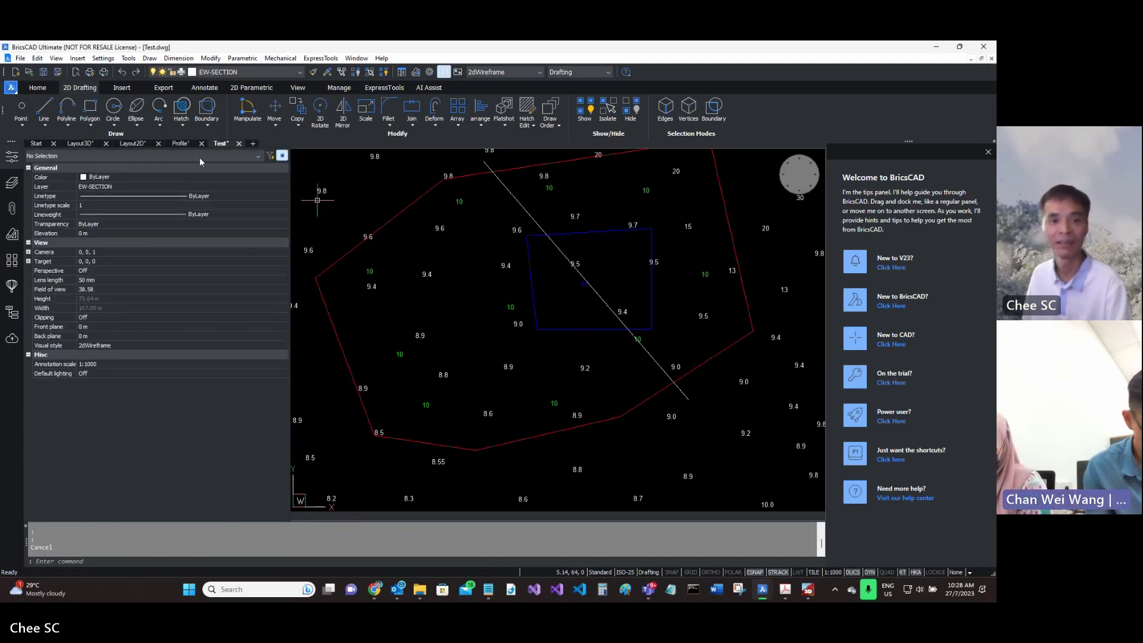
# Save and close Test.dwg with the added section line, and minimise the BricsCAD window.
pyautogui.click(57, 72)
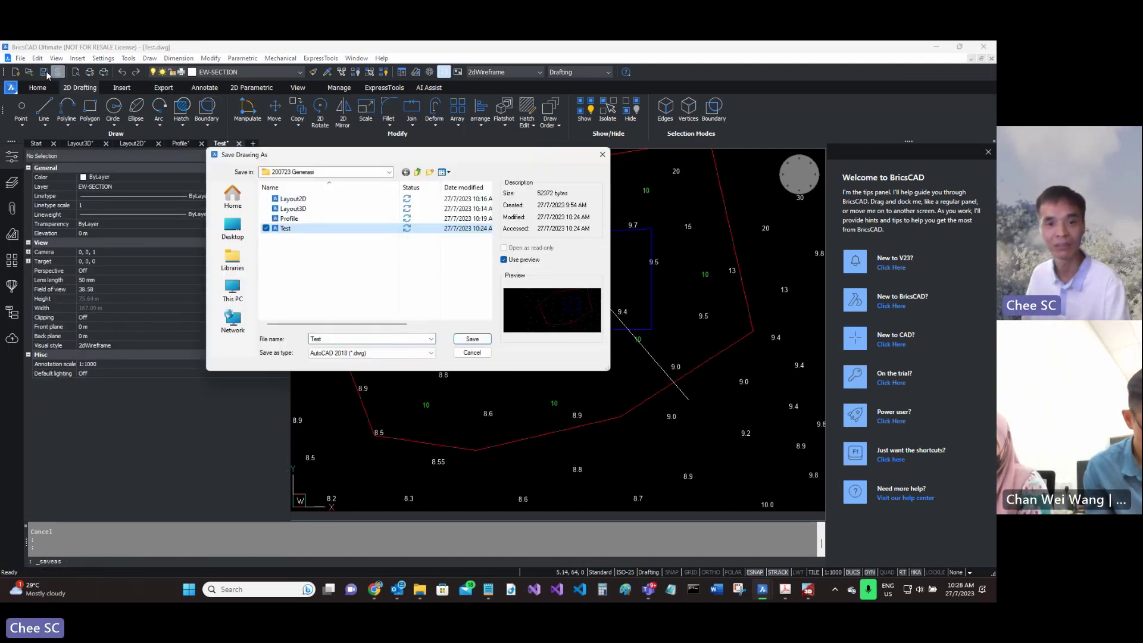
pyautogui.click(472, 339)
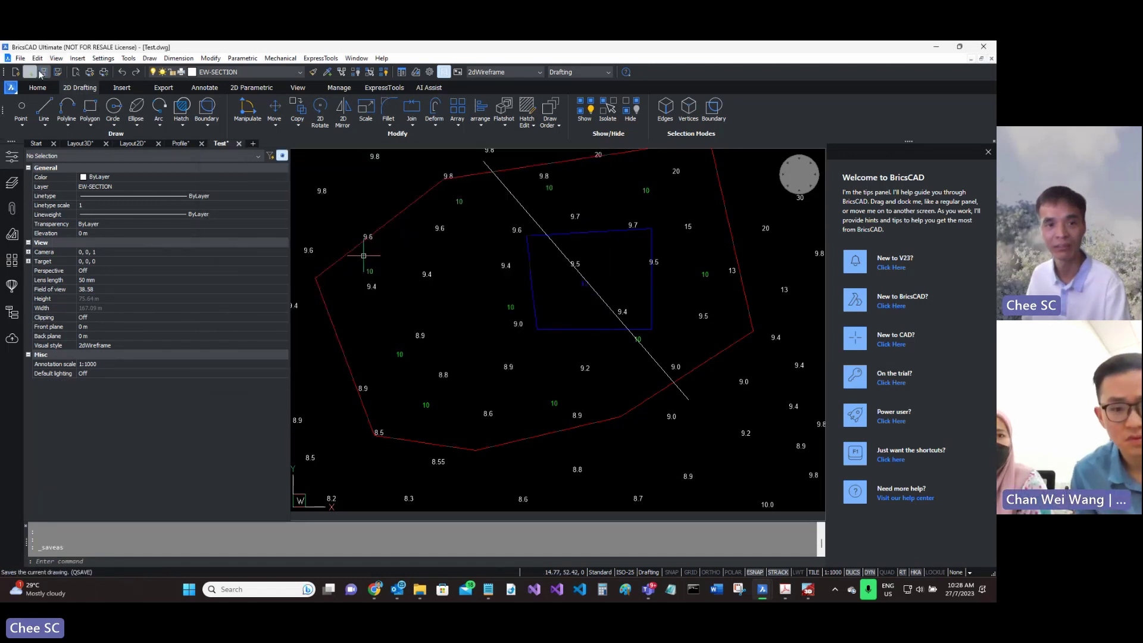
pyautogui.hotkey('ctrl', 's')
pyautogui.click(237, 143)
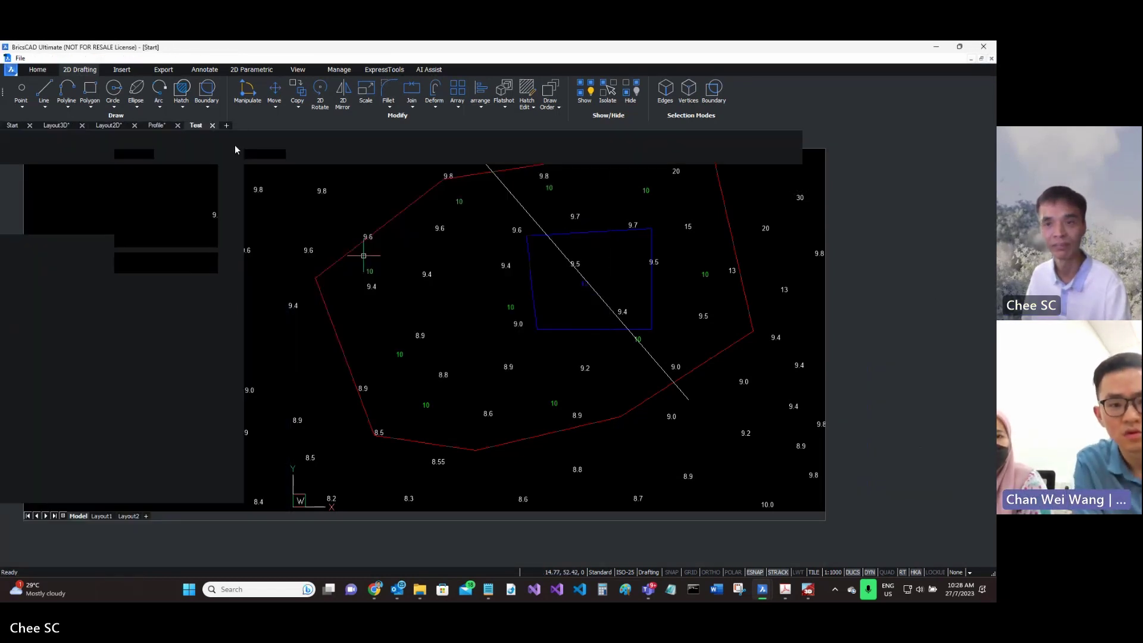
pyautogui.click(935, 46)
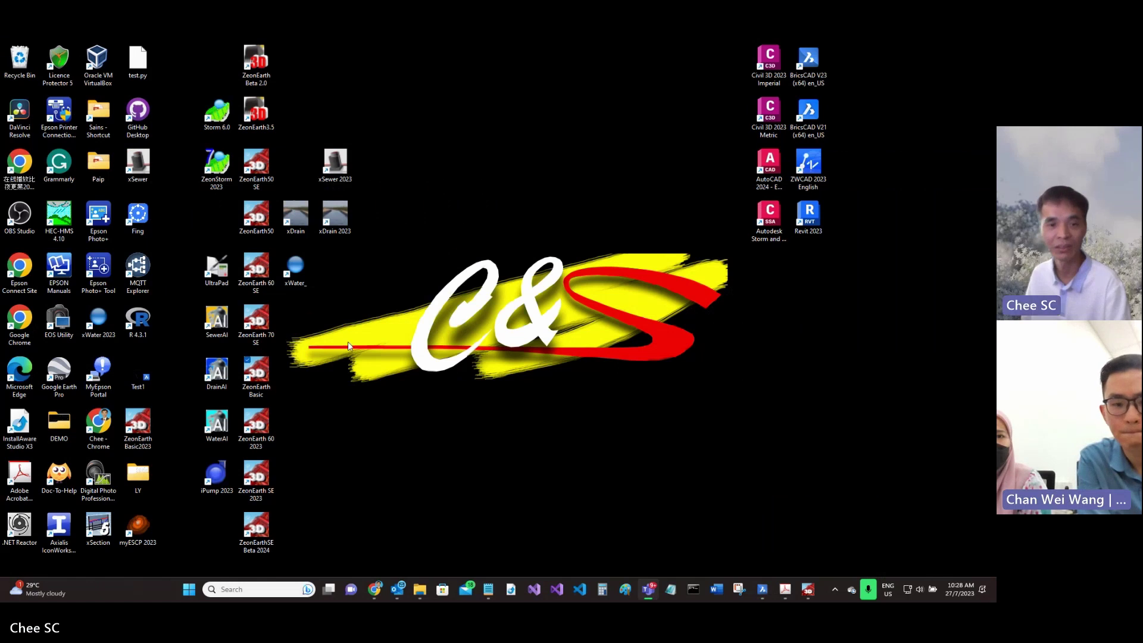
# Switch to ZeonEarth, close it without saving the current data and restart it.
pyautogui.click(254, 385)
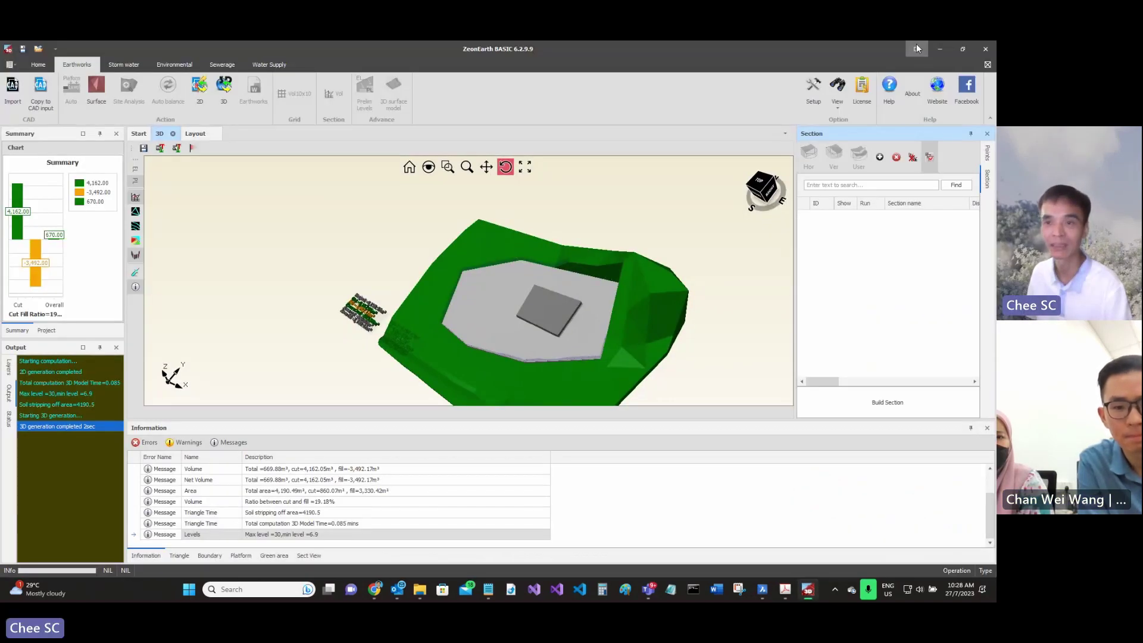
pyautogui.click(985, 49)
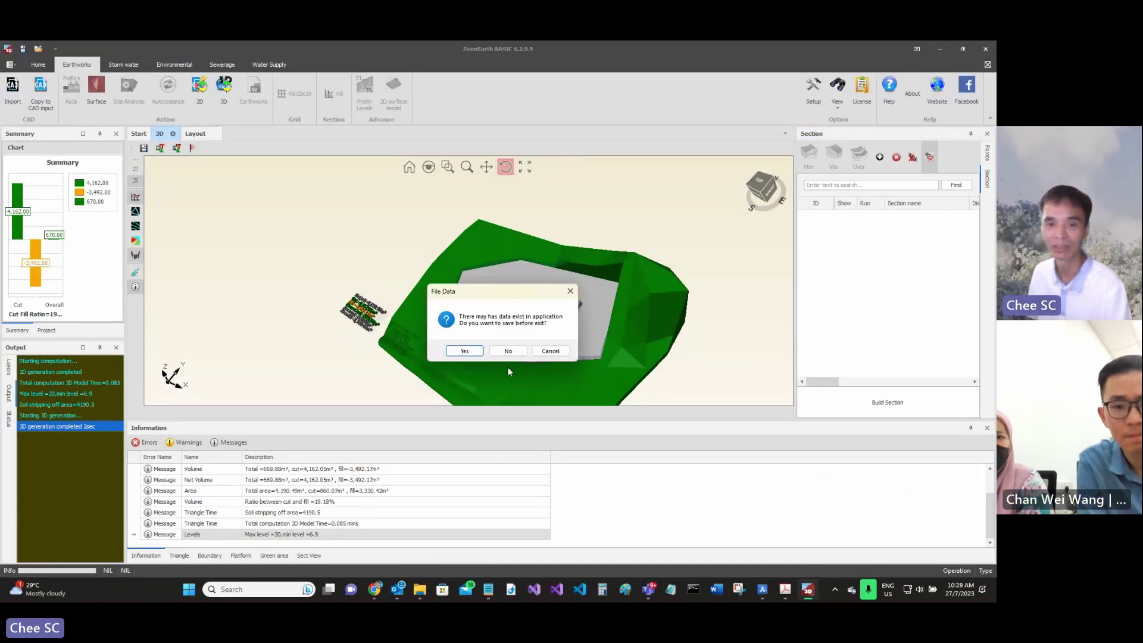
pyautogui.click(501, 356)
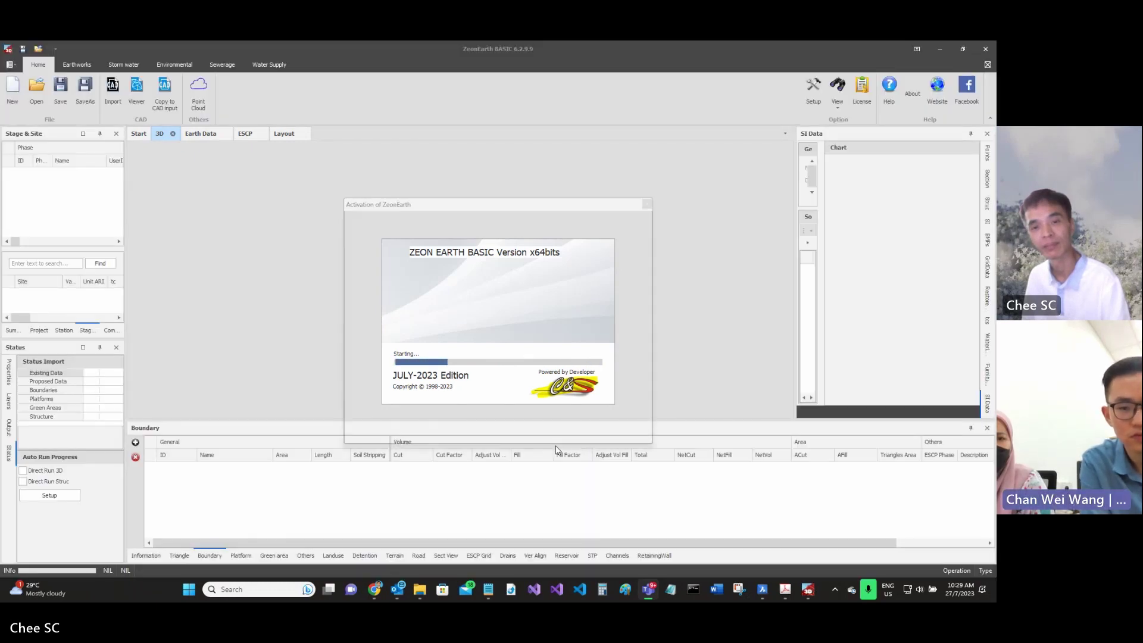
pyautogui.click(557, 428)
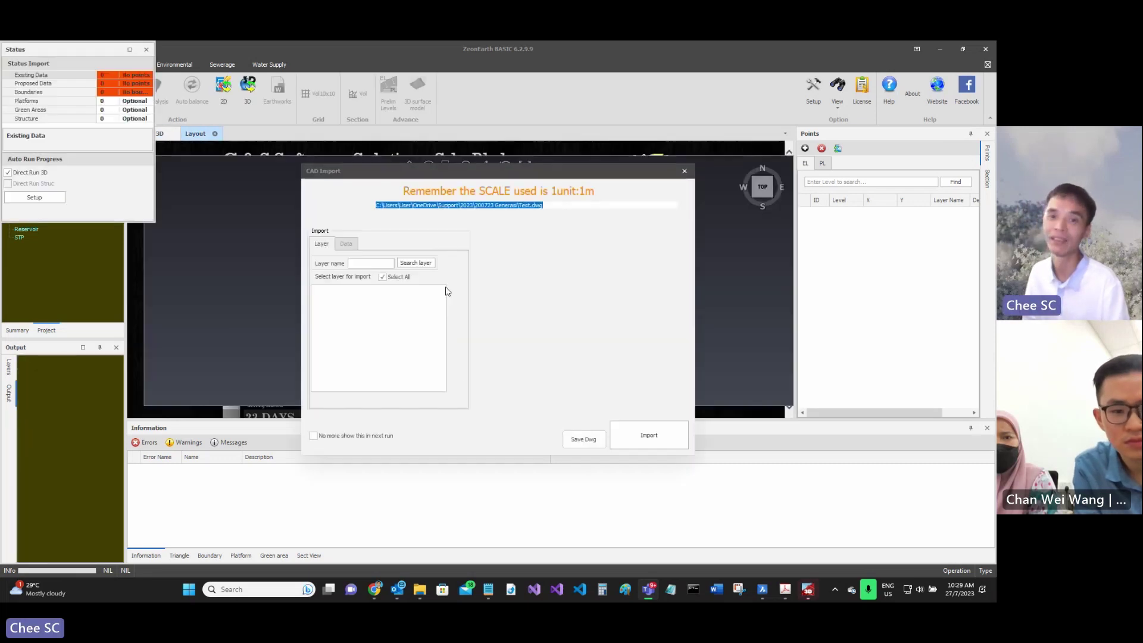
# Import Test.dwg with all layers selected and Direct Run 3D enabled to generate the earthwork model.
pyautogui.click(647, 444)
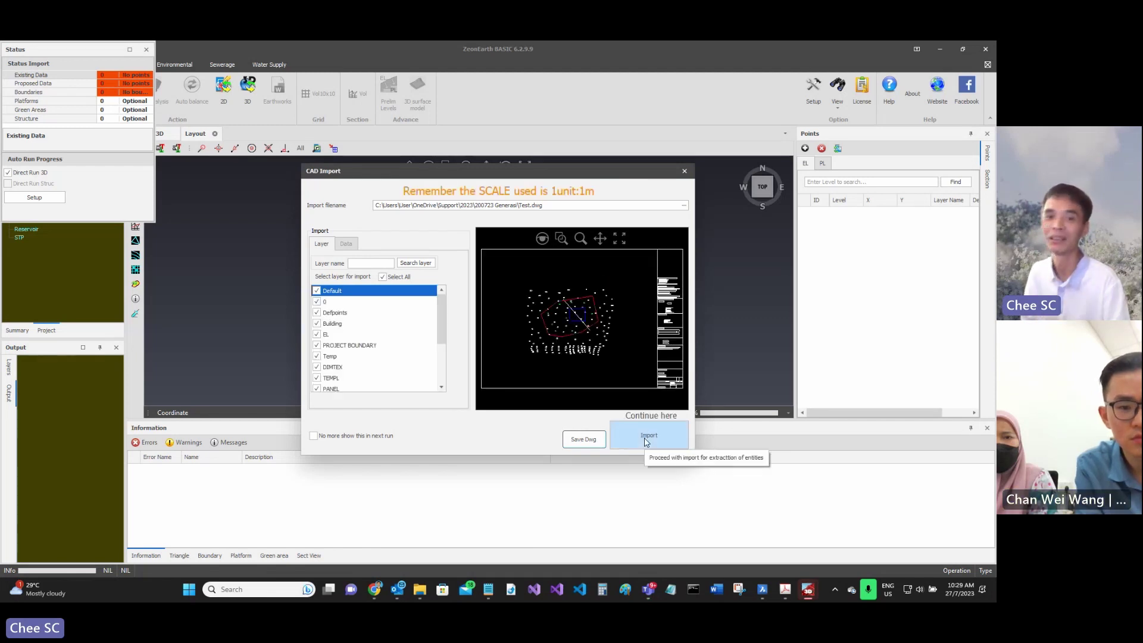
pyautogui.click(646, 442)
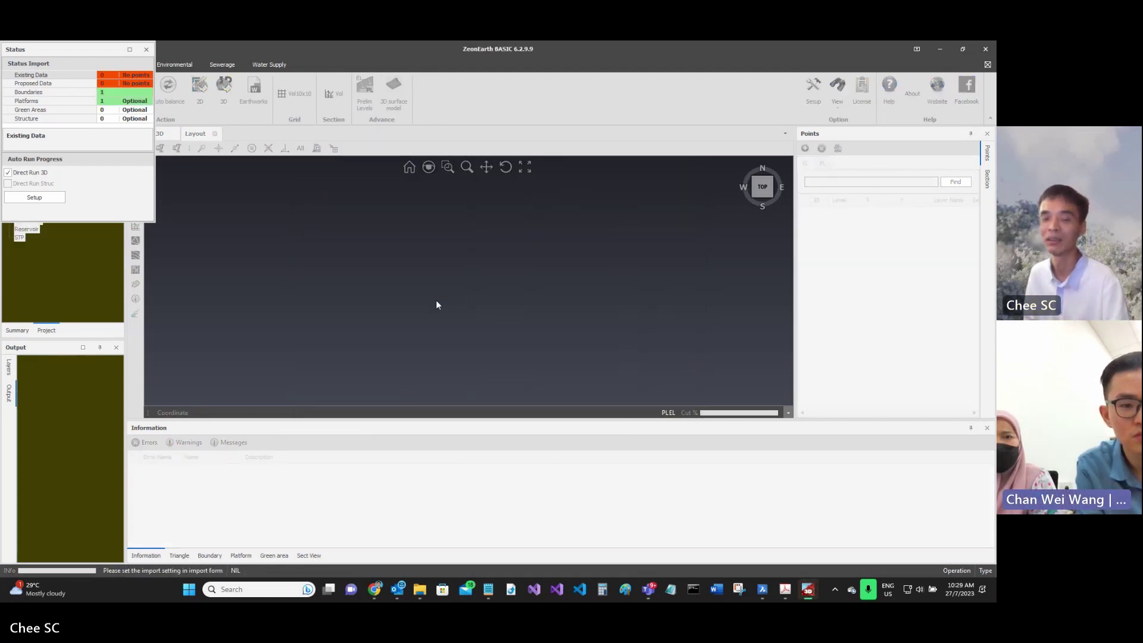
pyautogui.click(620, 411)
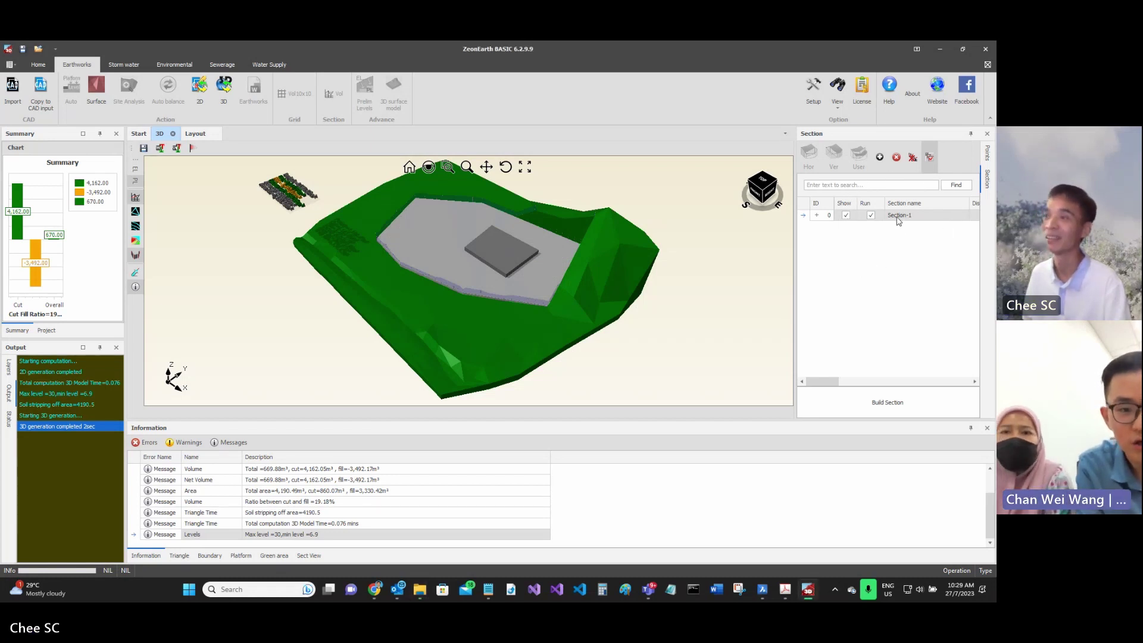
# Build the imported Section-1 from the section list.
pyautogui.click(894, 404)
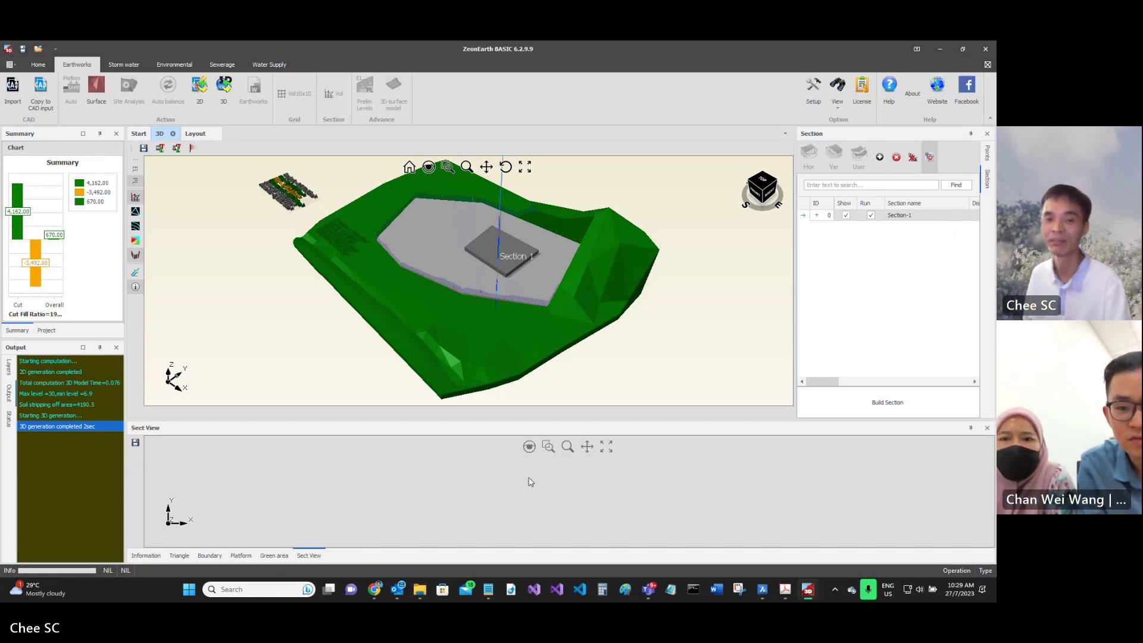
# Orbit the 3D model to examine where the Section-1 cutting plane passes through the platforms, and view its cross-section.
pyautogui.click(505, 166)
pyautogui.moveTo(494, 250); pyautogui.dragTo(496, 284)
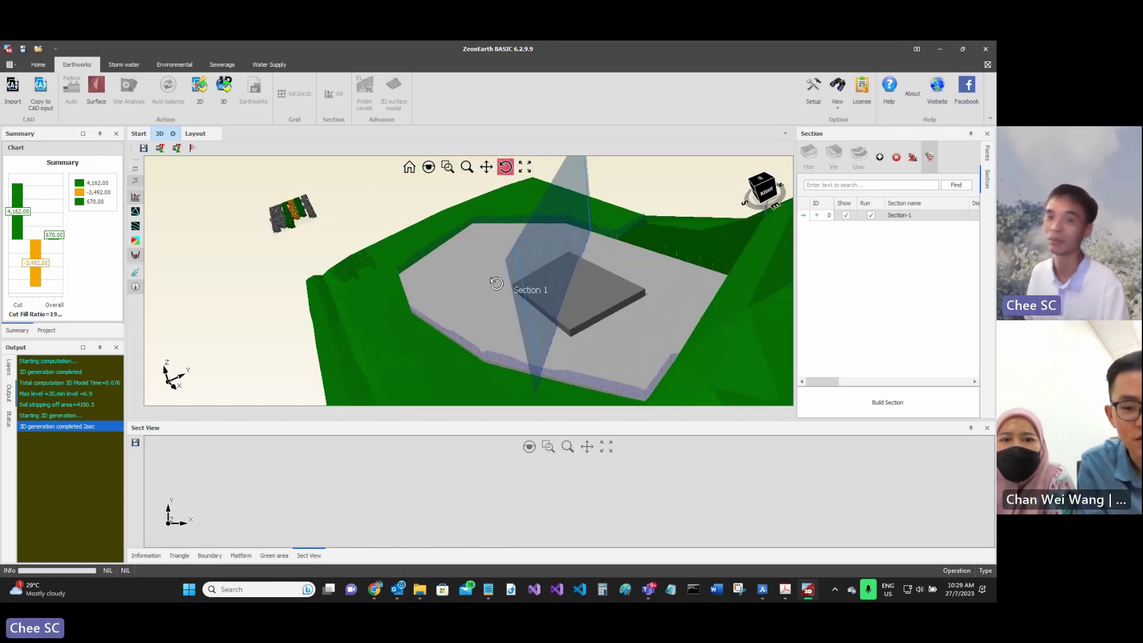
pyautogui.click(923, 224)
pyautogui.moveTo(595, 299)
pyautogui.mouseDown()
pyautogui.moveTo(594, 309)
pyautogui.moveTo(548, 311)
pyautogui.moveTo(580, 322)
pyautogui.mouseUp()
pyautogui.moveTo(579, 321); pyautogui.dragTo(551, 324)
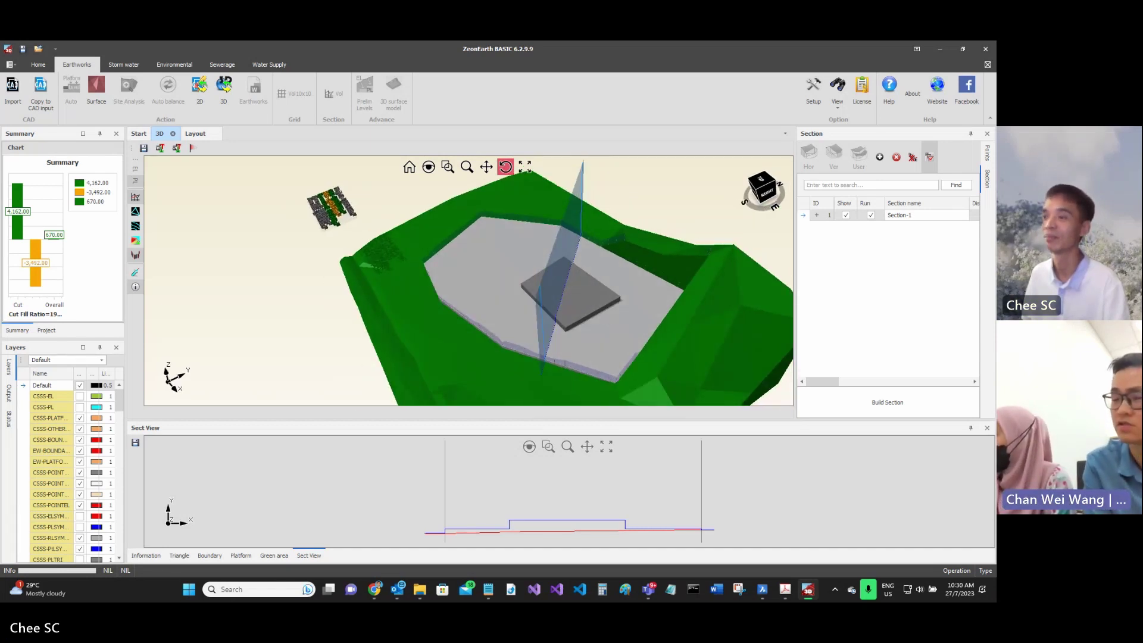
# Show the earthworks in the 2D layout and examine the cut and fill volume table up close.
pyautogui.hotkey('alt', 'Tab')
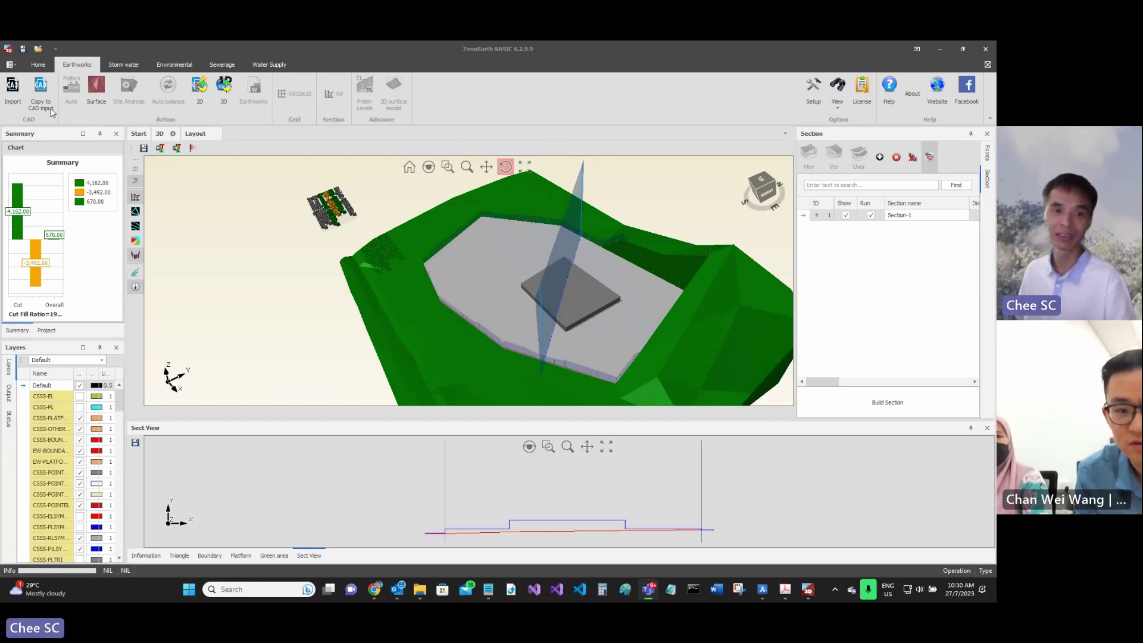
pyautogui.click(195, 134)
pyautogui.scroll(5, 530, 244)
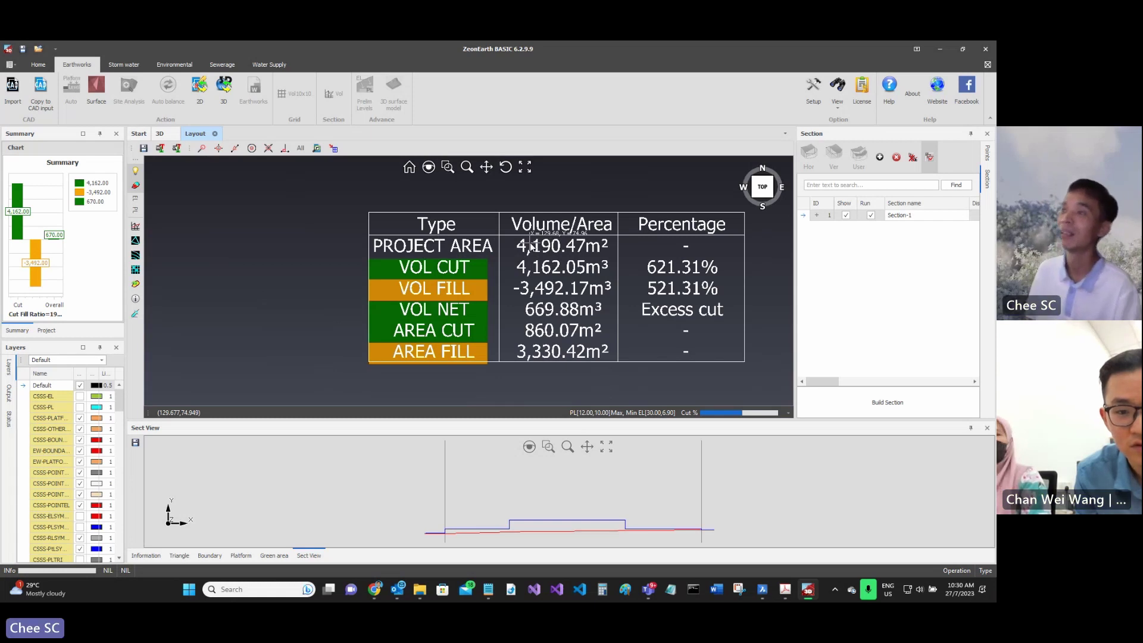
pyautogui.scroll(-5, 528, 253)
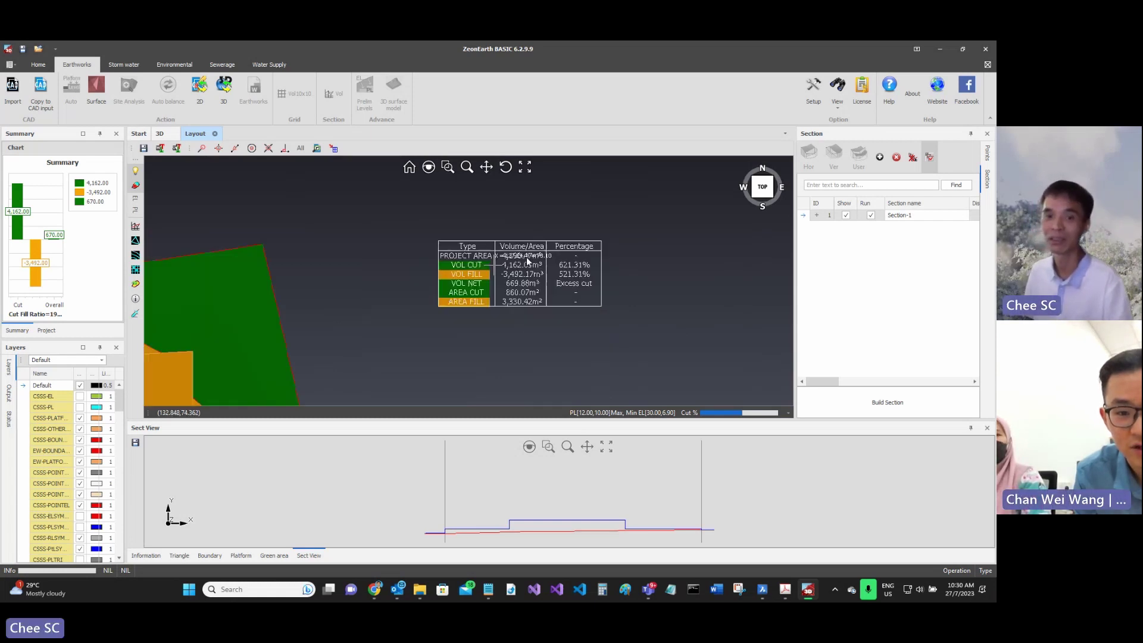
# Show the triangle calculation table and locate triangles 87, 85, 86 and 88 in the layout.
pyautogui.click(179, 556)
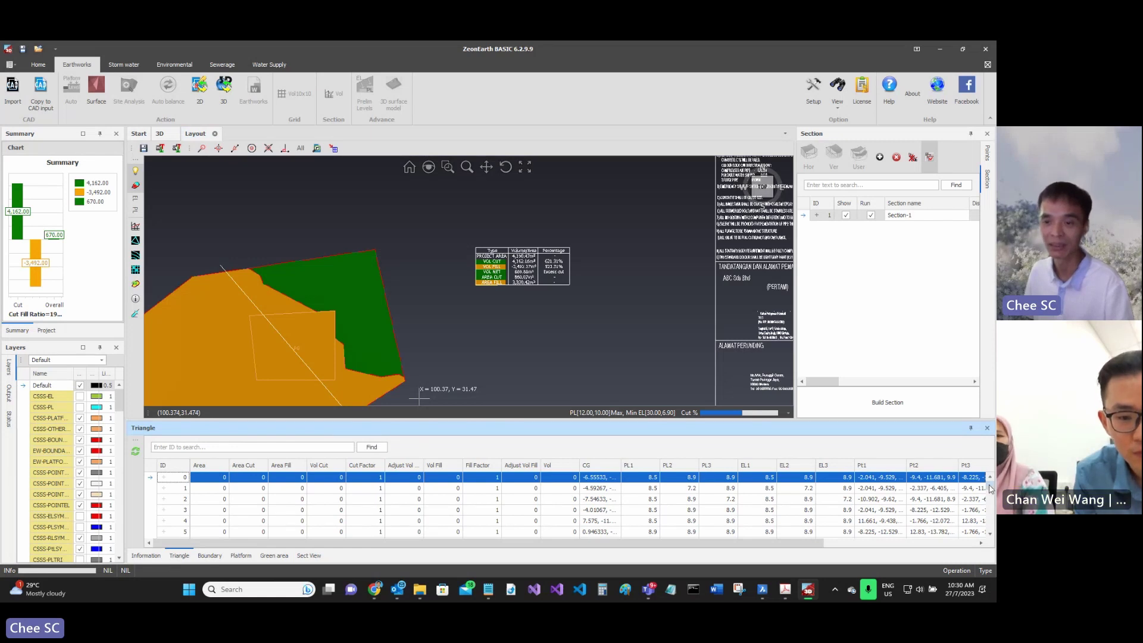
pyautogui.scroll(-20, 993, 506)
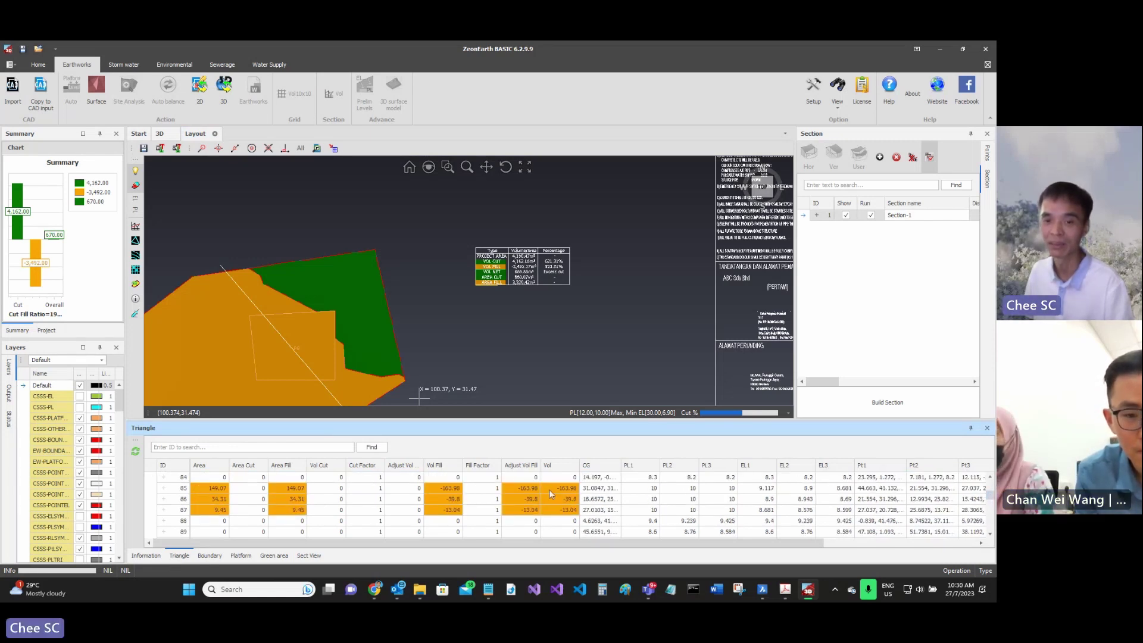
pyautogui.click(560, 510)
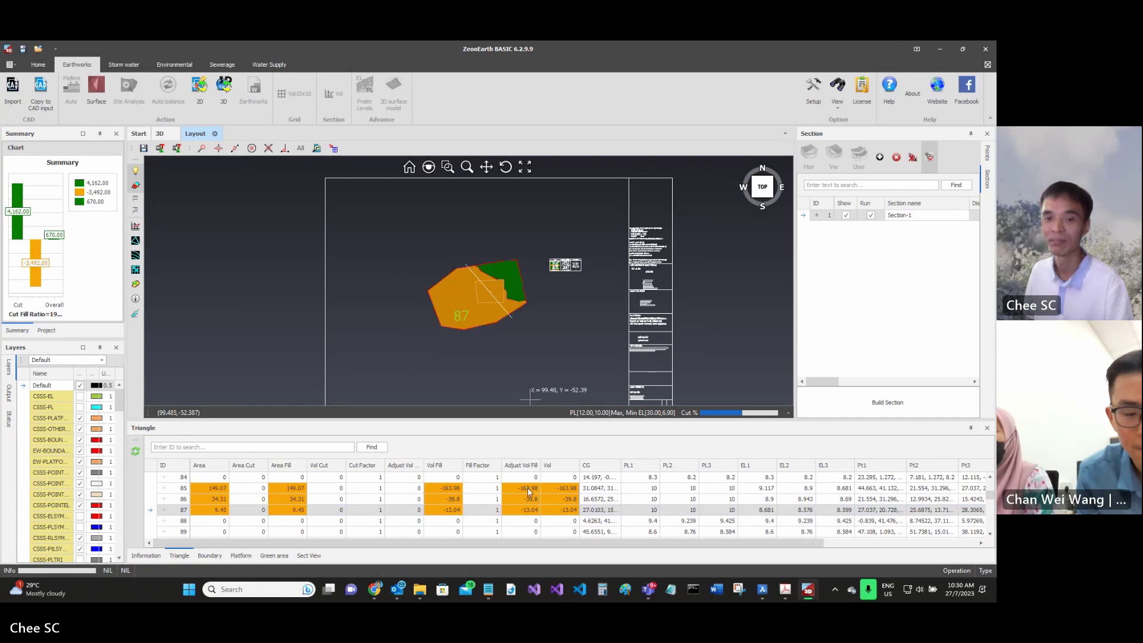
pyautogui.click(529, 487)
pyautogui.click(533, 499)
pyautogui.click(534, 520)
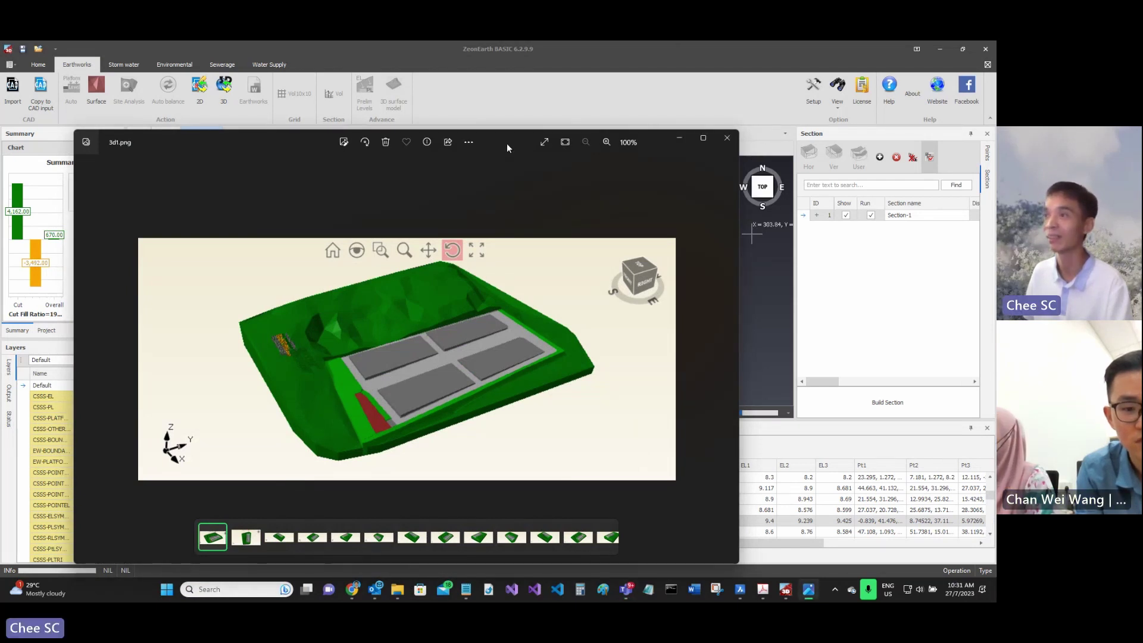
# Close 3d1.png in the image viewer and examine the property development with stream case study in PropertyWithStream.png.
pyautogui.moveTo(506, 144); pyautogui.dragTo(526, 134)
pyautogui.click(748, 127)
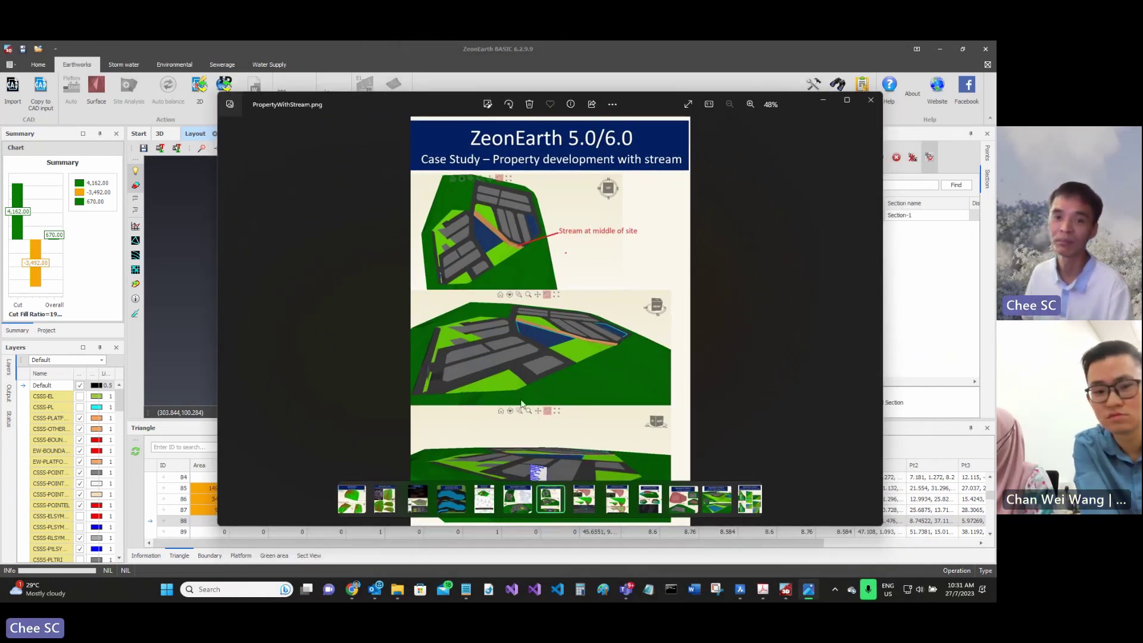
pyautogui.scroll(2, 523, 401)
pyautogui.scroll(-2, 524, 325)
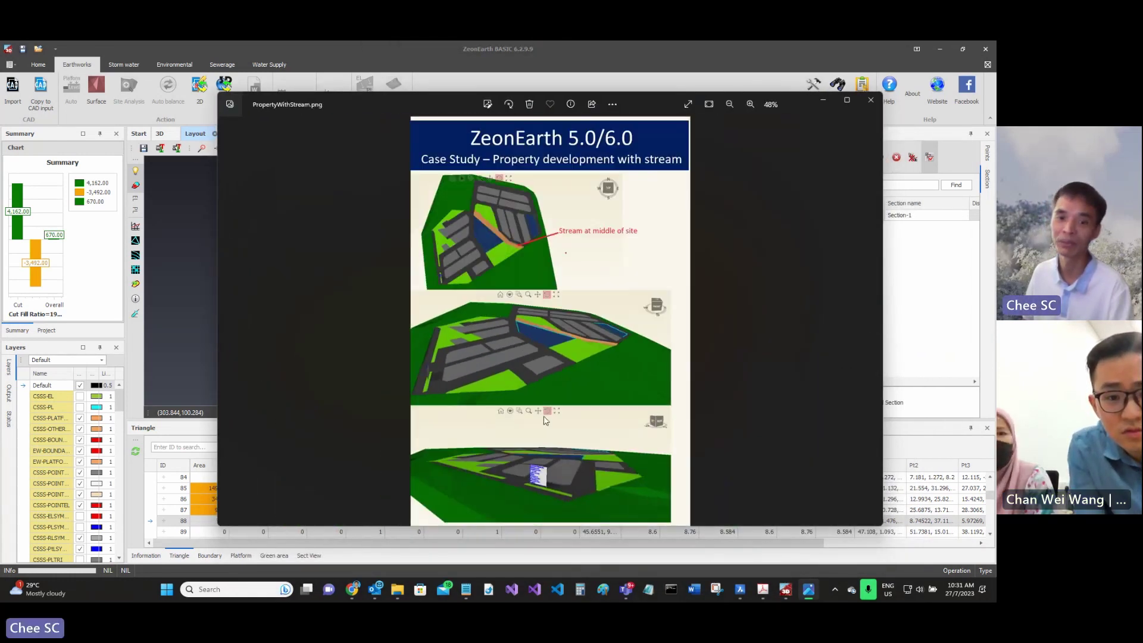
pyautogui.scroll(1, 543, 421)
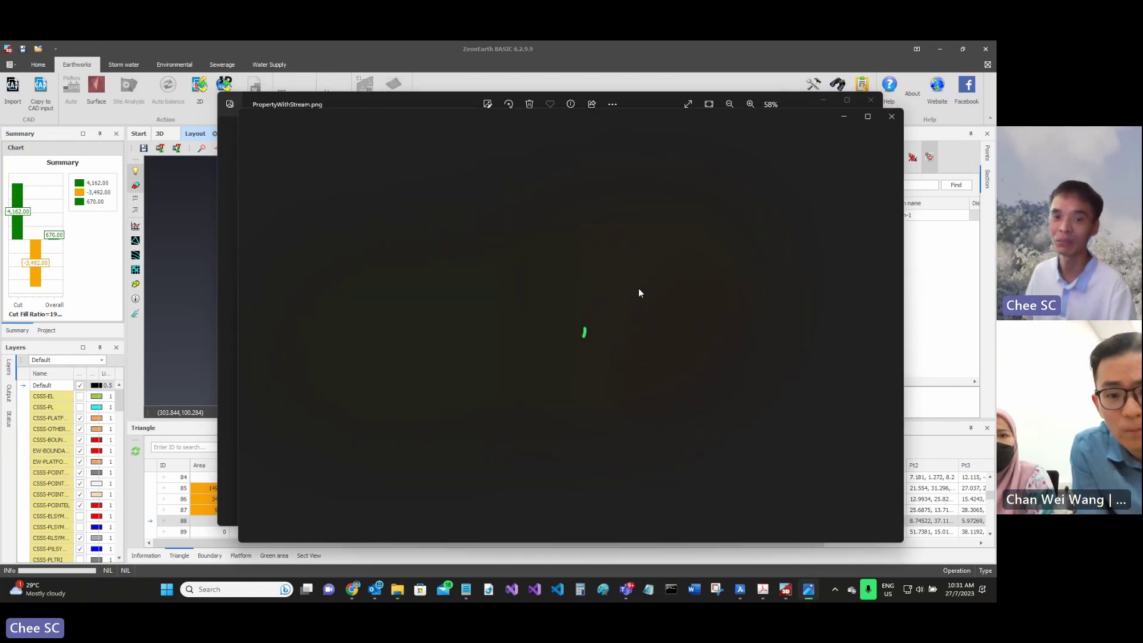
# Examine the Earthworks Design Error case study picture, comparing its 2D layout with its 3D views.
pyautogui.scroll(1, 470, 324)
pyautogui.scroll(-1, 427, 306)
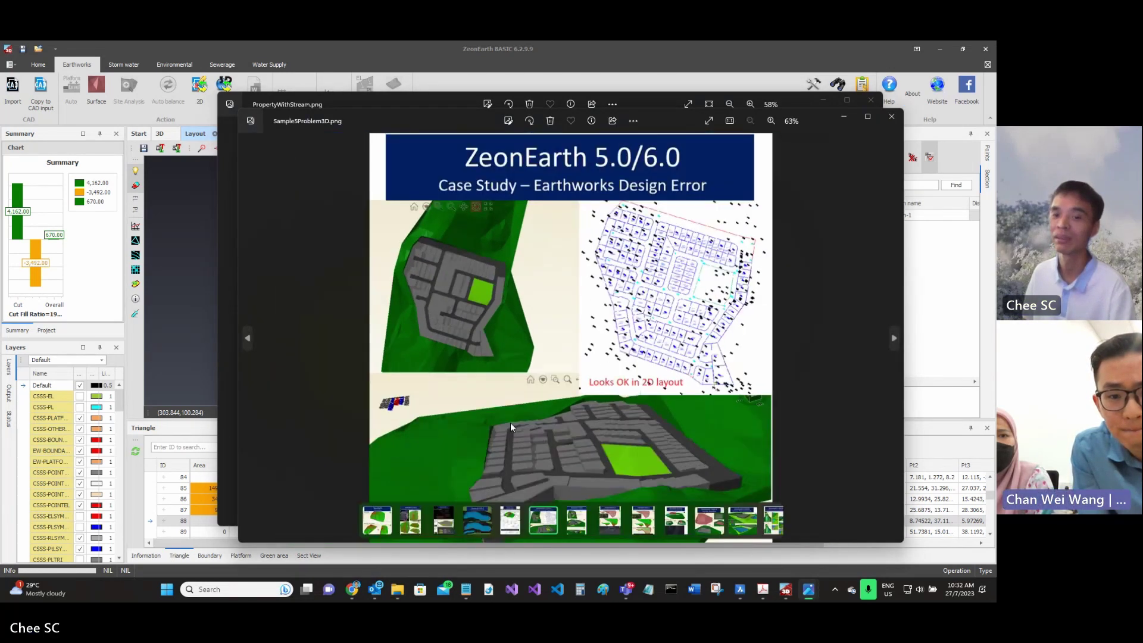
pyautogui.scroll(2, 510, 423)
pyautogui.scroll(-1, 518, 432)
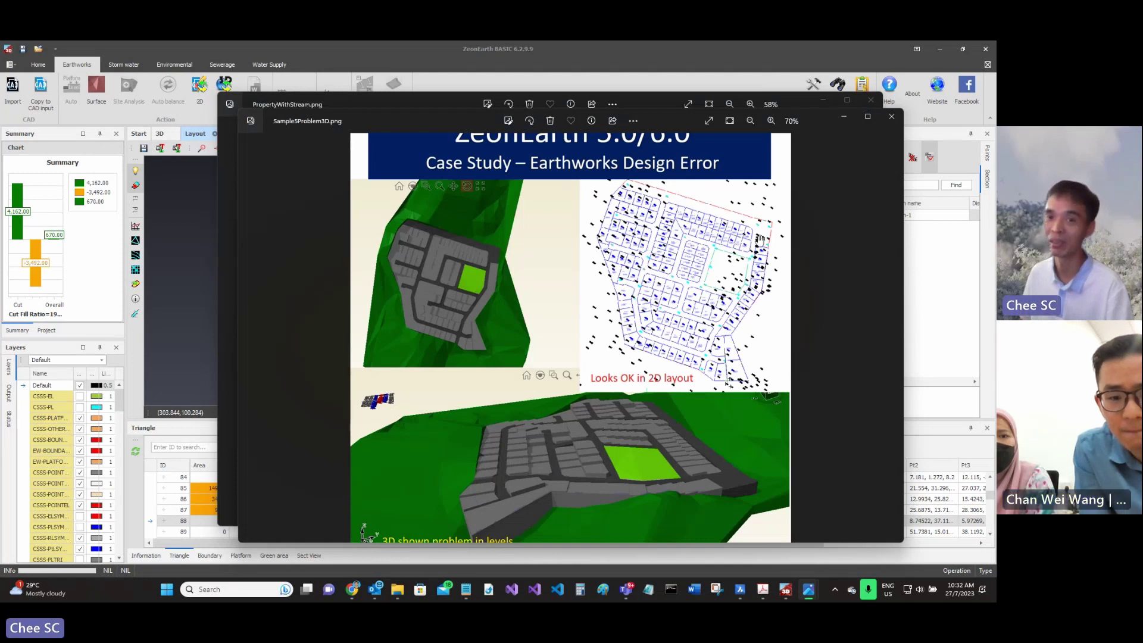
pyautogui.moveTo(814, 123); pyautogui.dragTo(798, 124)
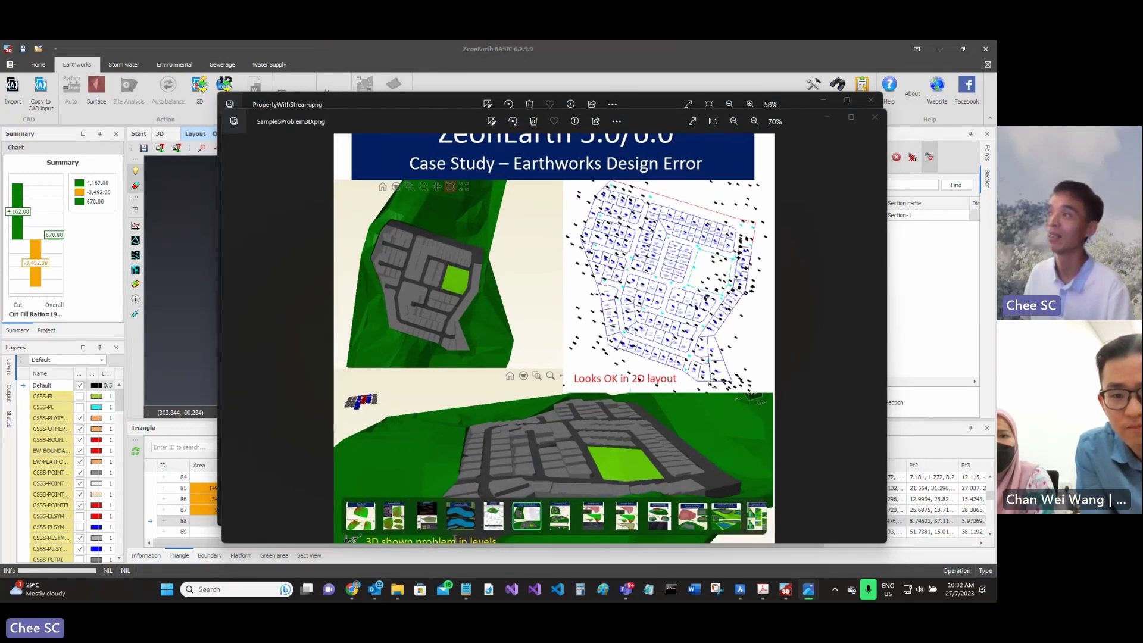
# View the picture of 3D ponds with different side slopes and browse on to the Kg Iboi Upstream case study.
pyautogui.press('Right')
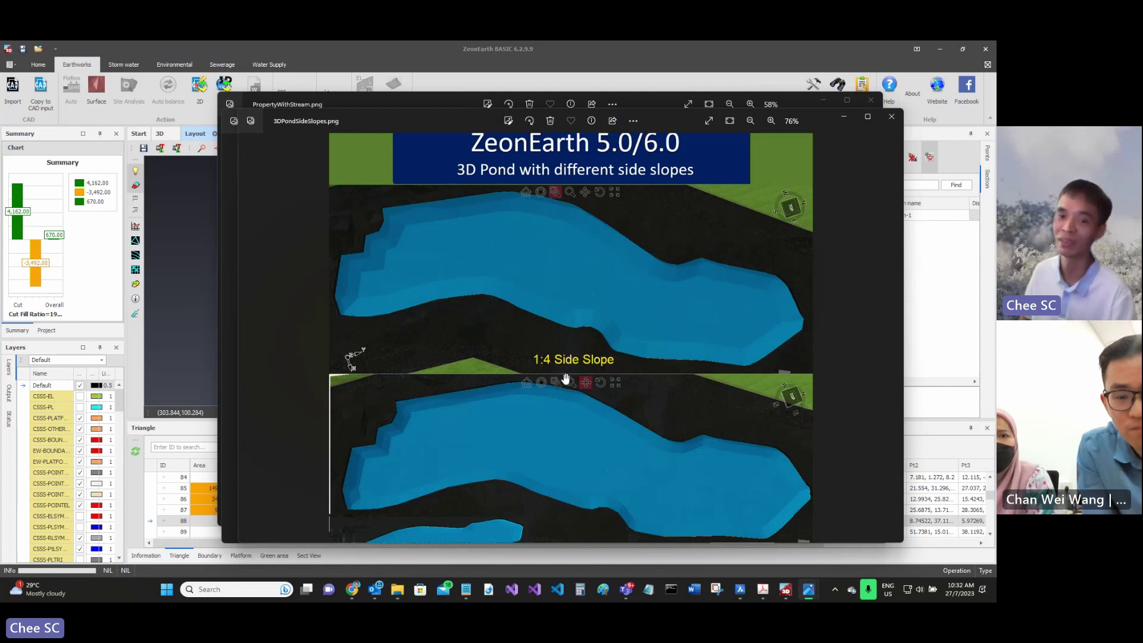
pyautogui.scroll(-2, 553, 429)
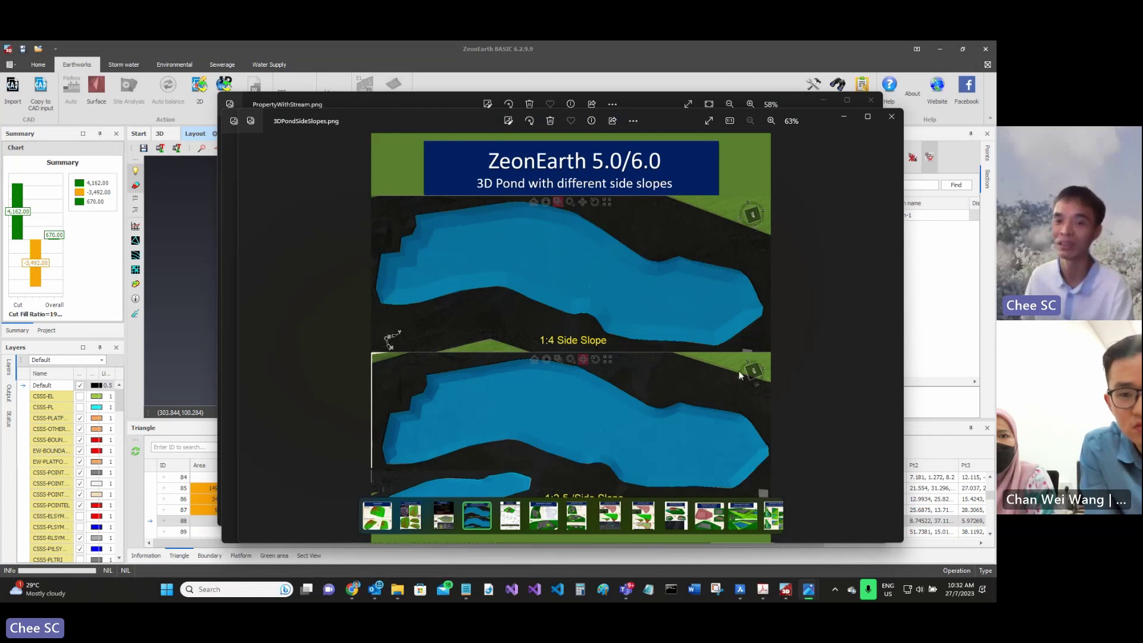
pyautogui.click(891, 337)
pyautogui.click(891, 336)
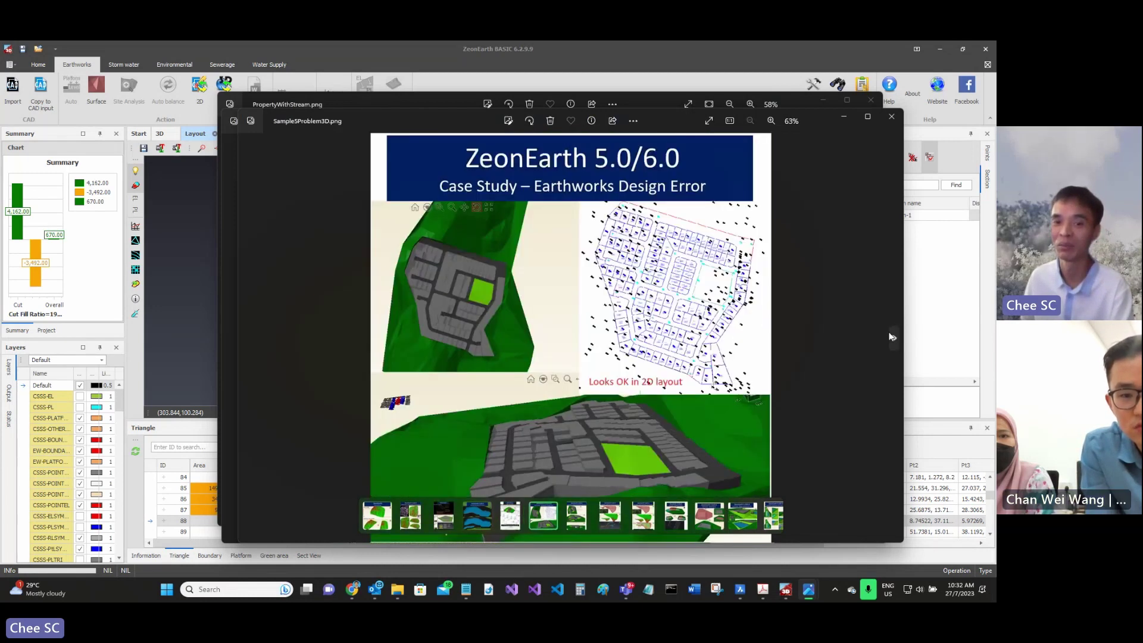
pyautogui.click(891, 337)
pyautogui.click(891, 336)
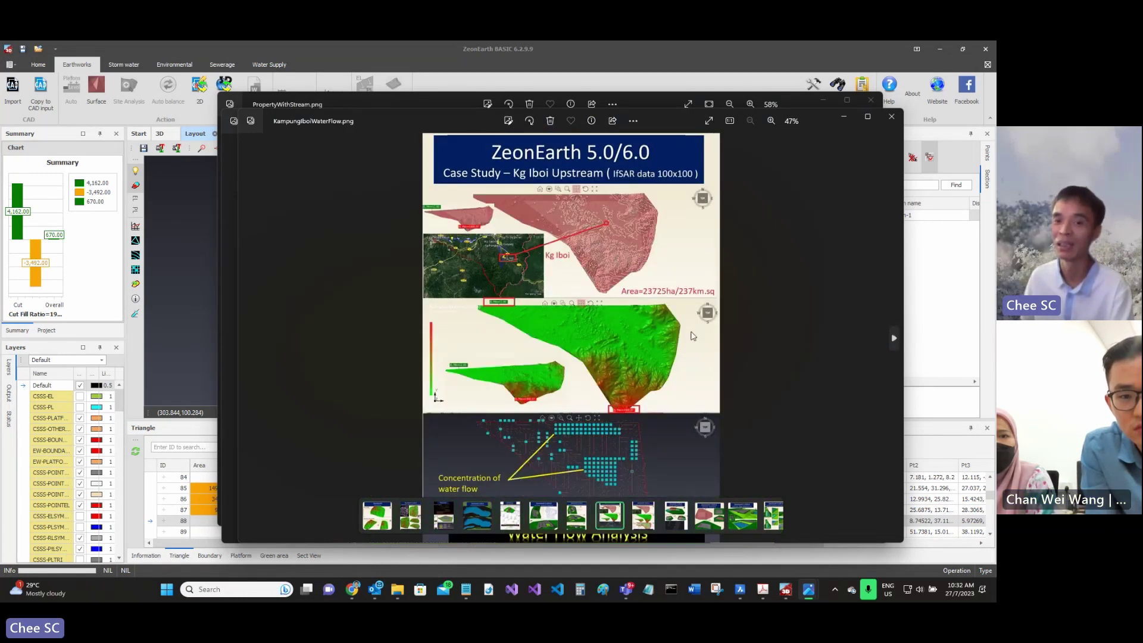
# Browse to the Dumping site case study and examine its 3D pit views up close.
pyautogui.click(894, 339)
pyautogui.click(895, 340)
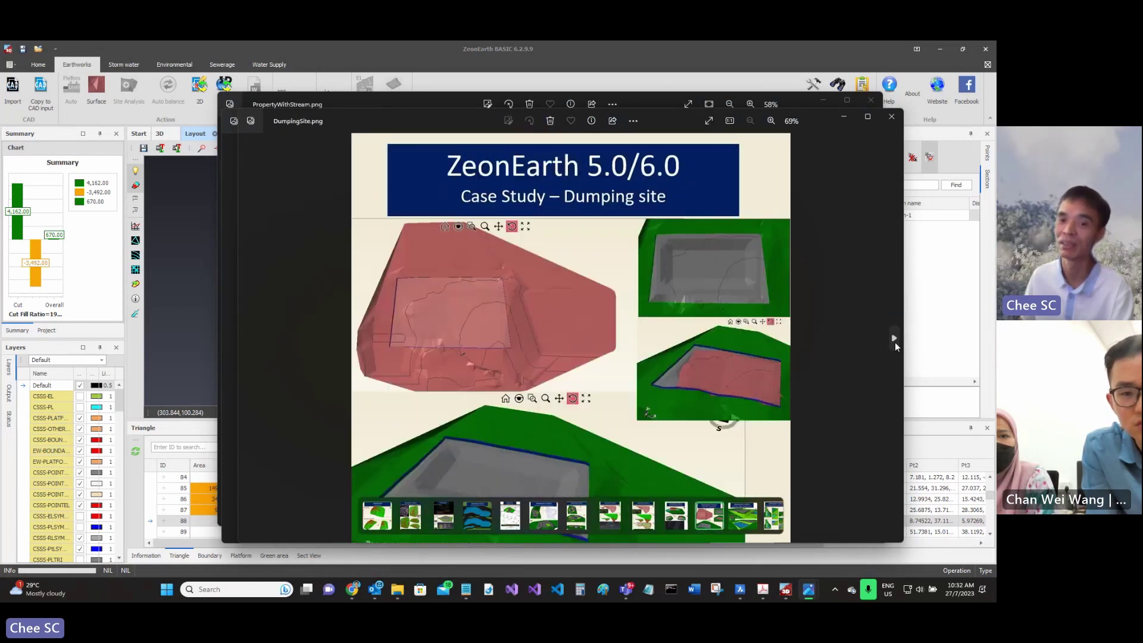
pyautogui.scroll(2, 729, 260)
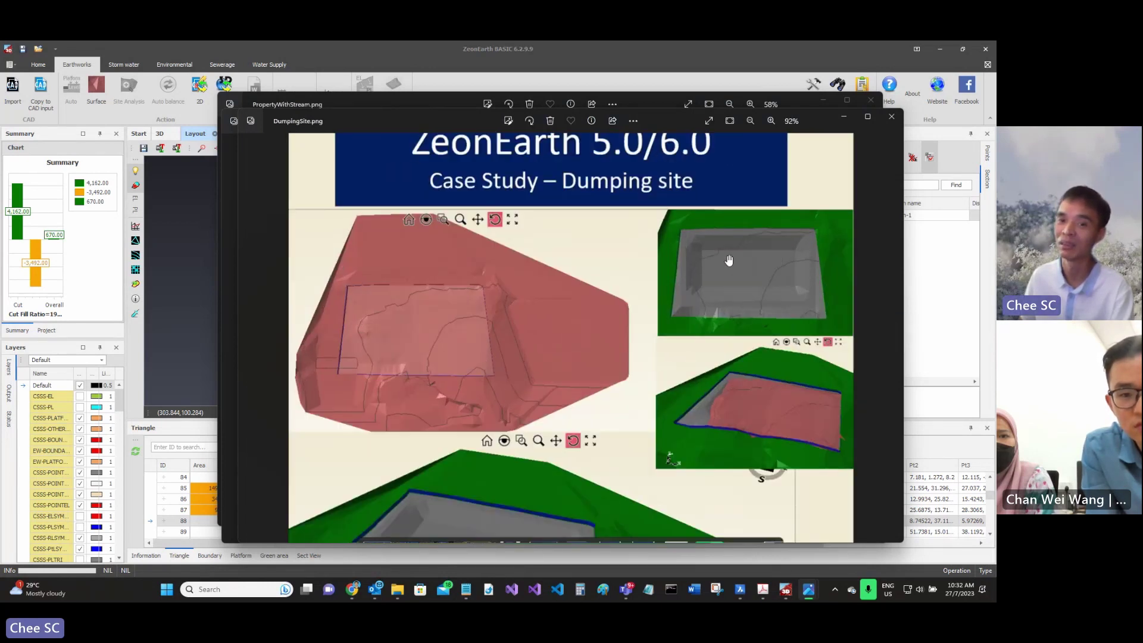
pyautogui.scroll(2, 728, 260)
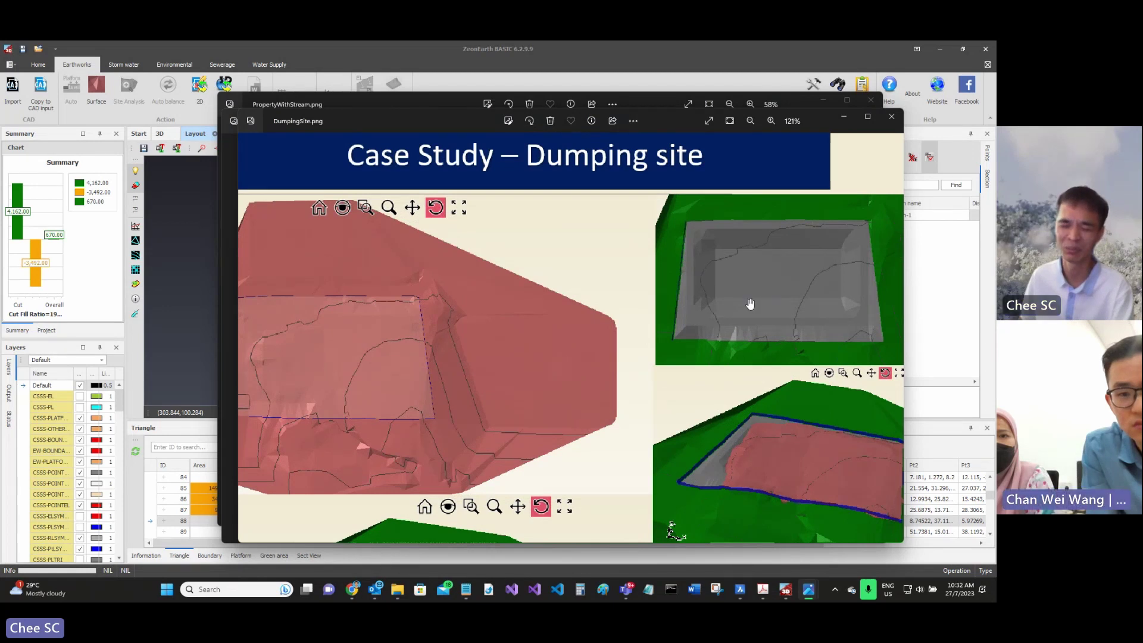
pyautogui.scroll(-4, 747, 304)
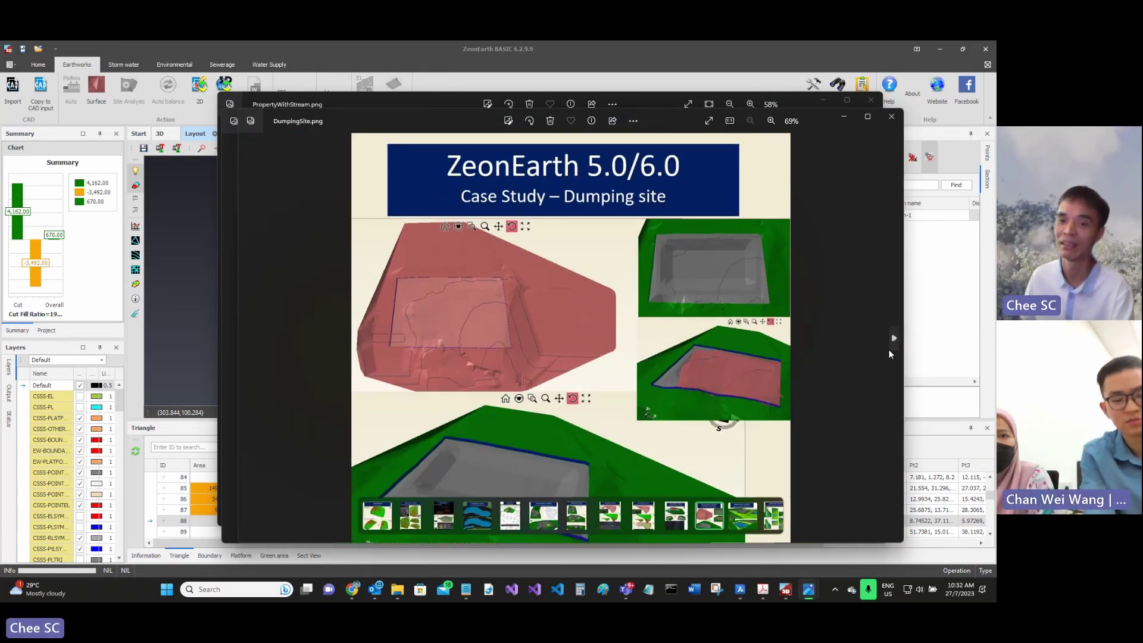
# Browse through the Biogas development, Aquaculture Park and 3D slopes case studies up to the Google Earth Terrain in CAD picture.
pyautogui.click(893, 338)
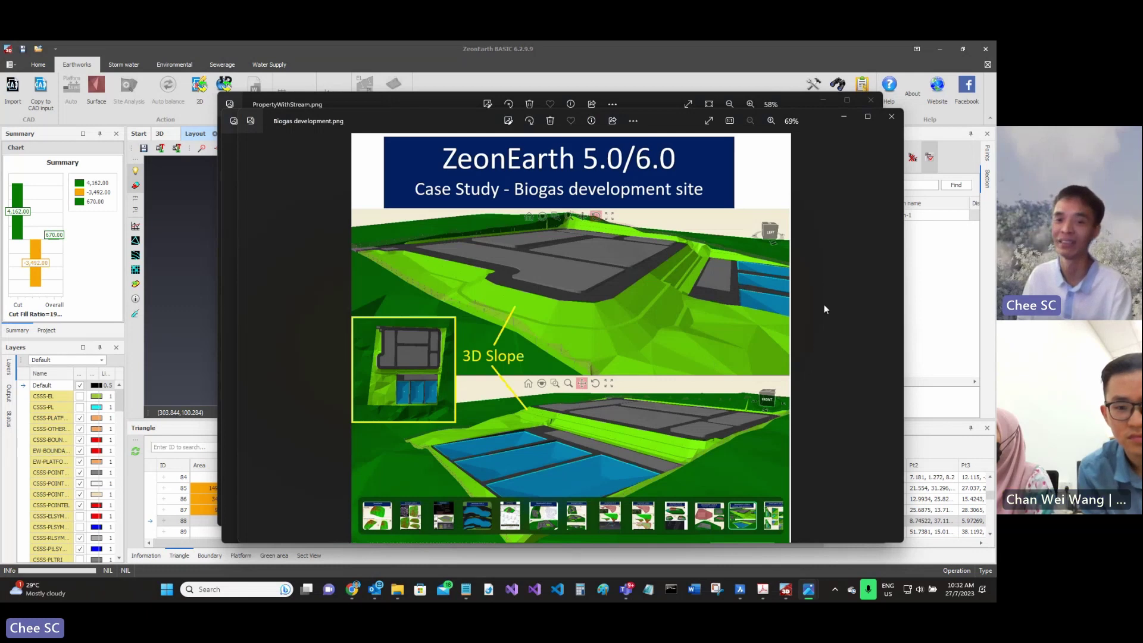
pyautogui.click(895, 347)
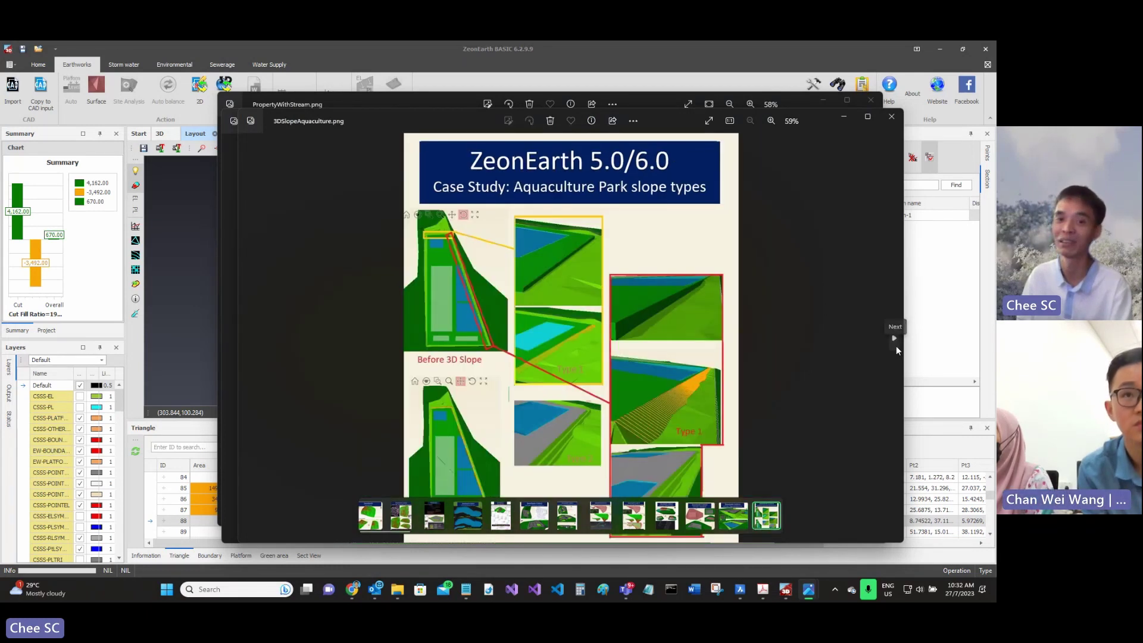
pyautogui.click(896, 347)
pyautogui.click(896, 347)
pyautogui.click(896, 347)
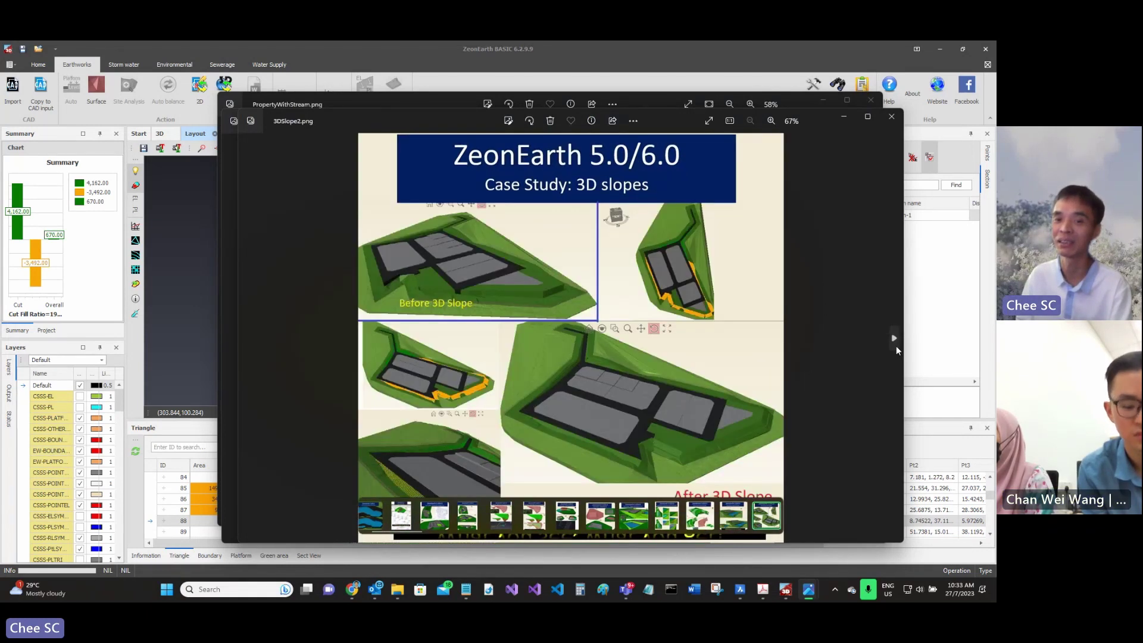
pyautogui.click(896, 348)
pyautogui.click(896, 347)
pyautogui.click(896, 347)
pyautogui.click(896, 347)
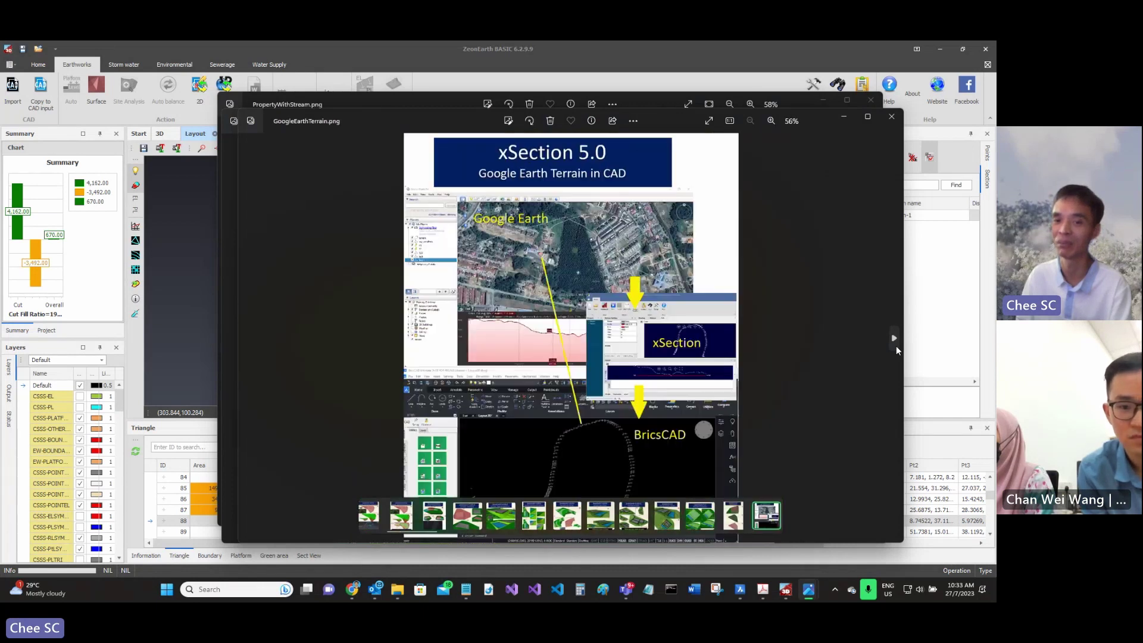
# Go back to the Largest Test Run 89ha picture and examine its 3D platform model up close.
pyautogui.click(248, 339)
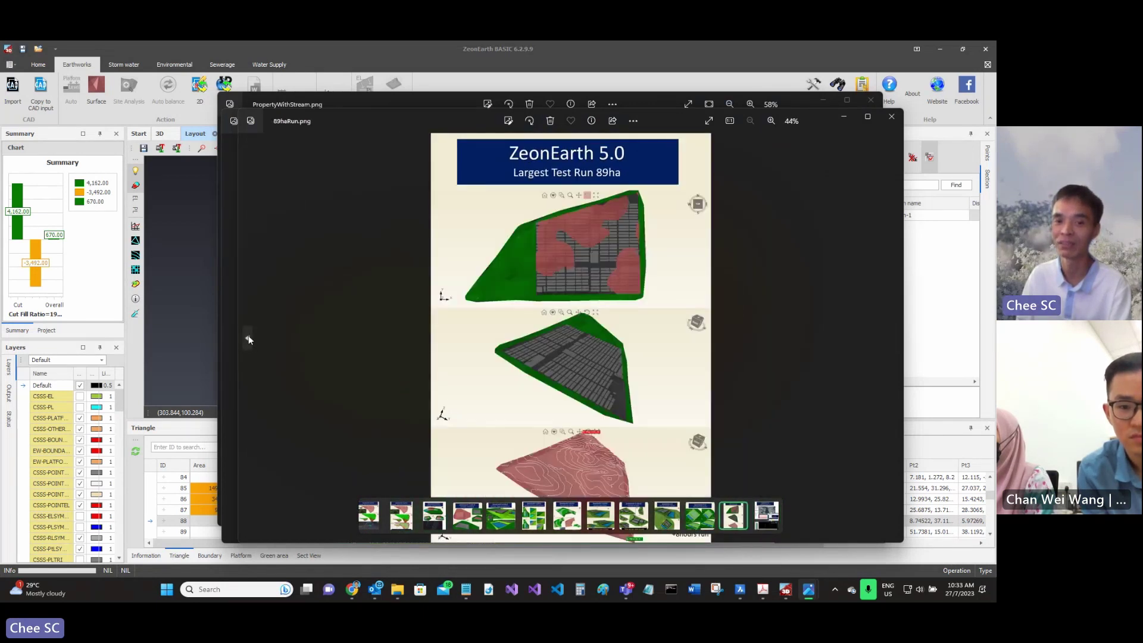
pyautogui.scroll(5, 582, 374)
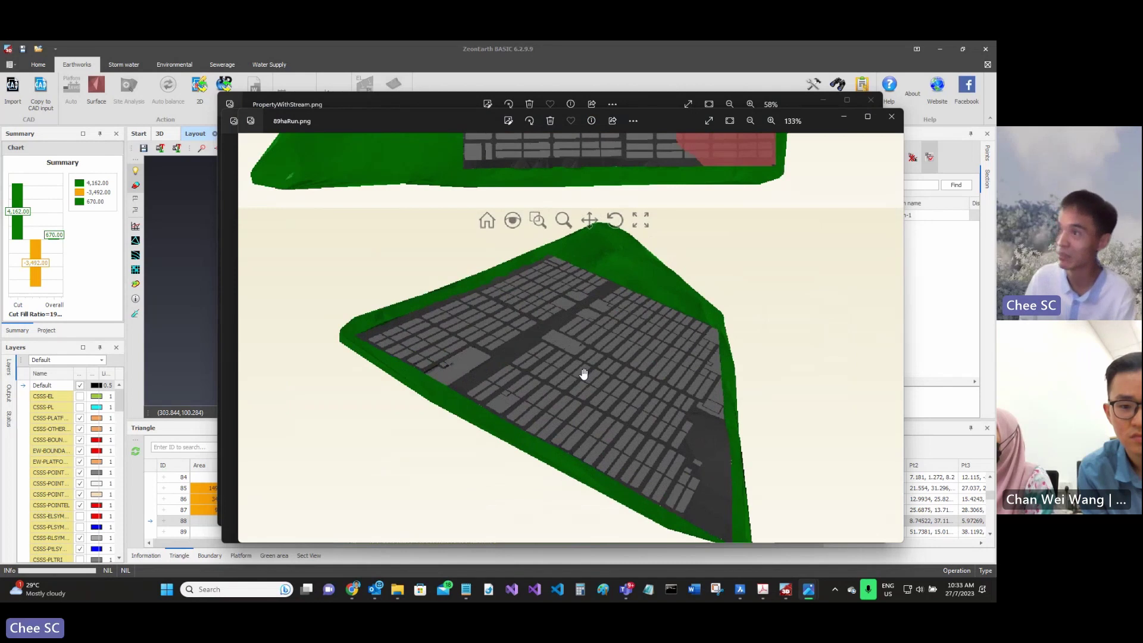
pyautogui.scroll(-2, 584, 374)
pyautogui.scroll(-3, 583, 374)
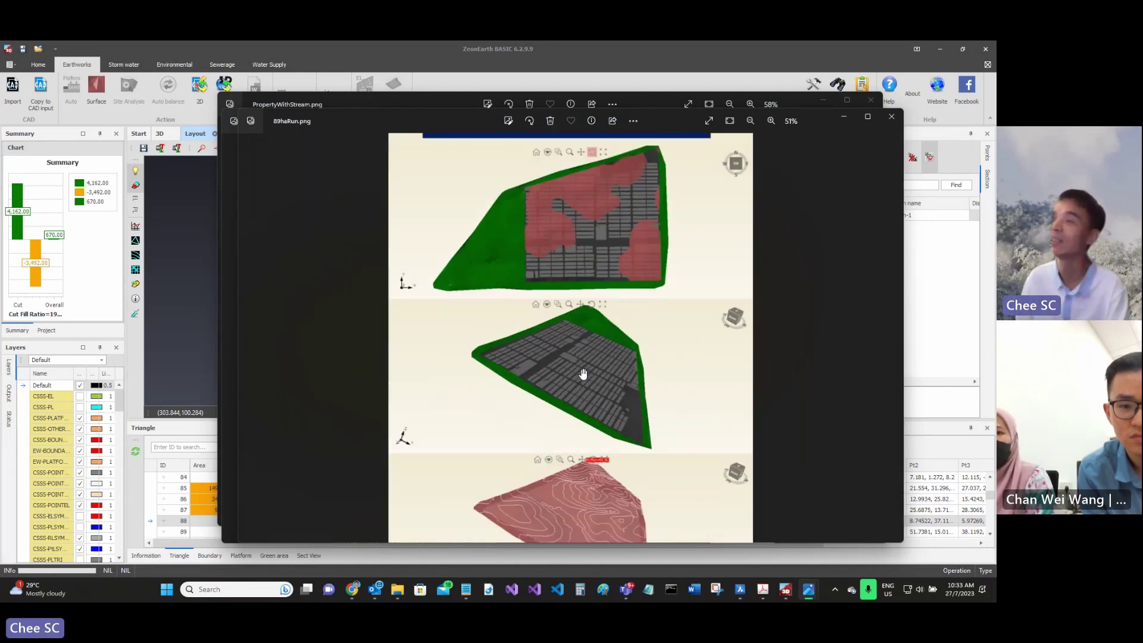
pyautogui.scroll(1, 678, 346)
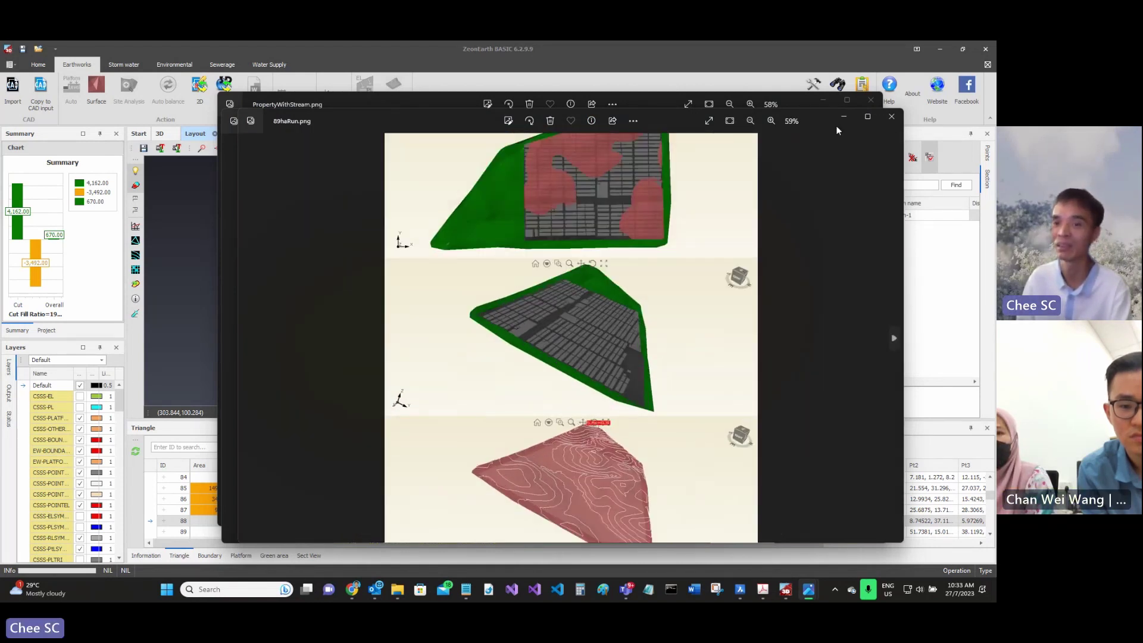
# Close all the open case study picture windows.
pyautogui.click(890, 118)
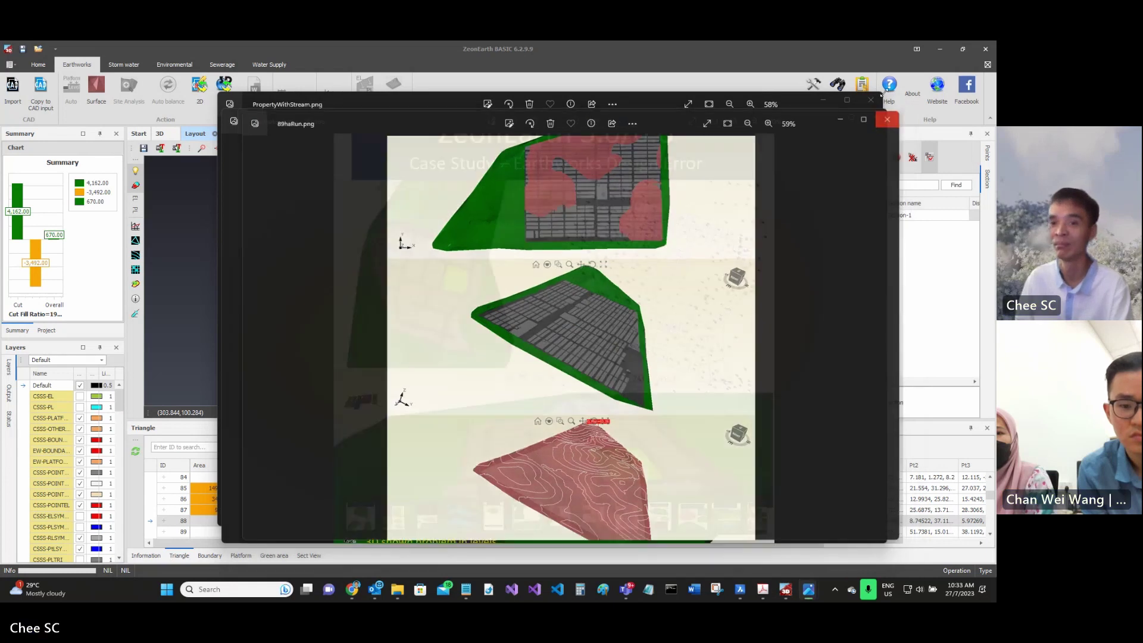
pyautogui.click(870, 99)
pyautogui.click(871, 119)
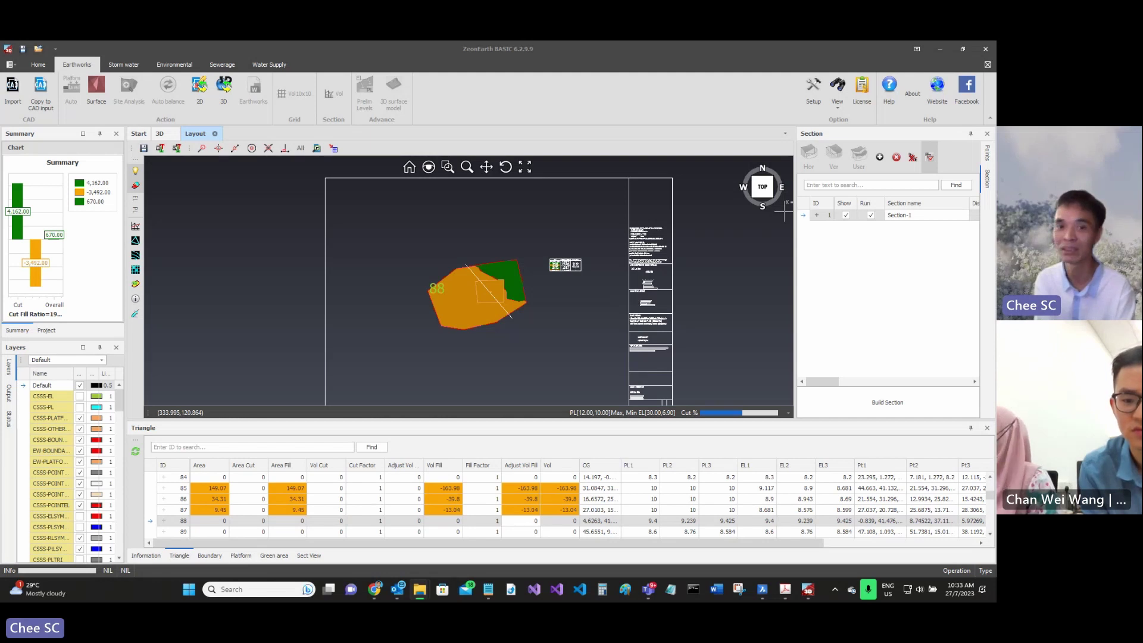
# Open the ZeonEarth 6.0 conceptual design picture and examine its mixed development 3D model up close.
pyautogui.press('Return')
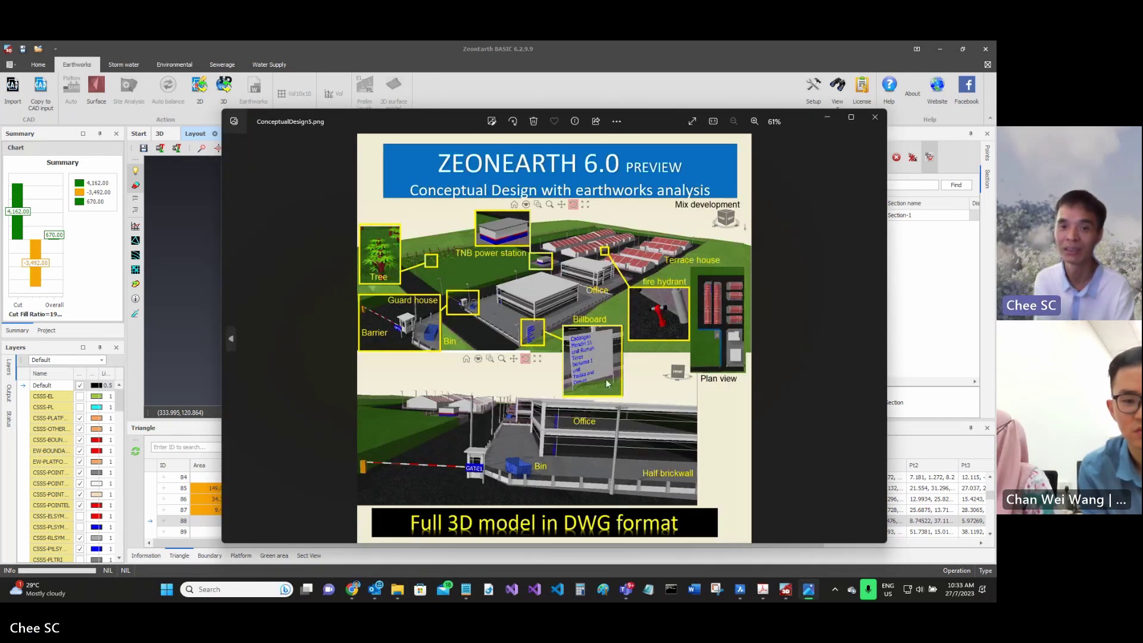
pyautogui.scroll(5, 605, 379)
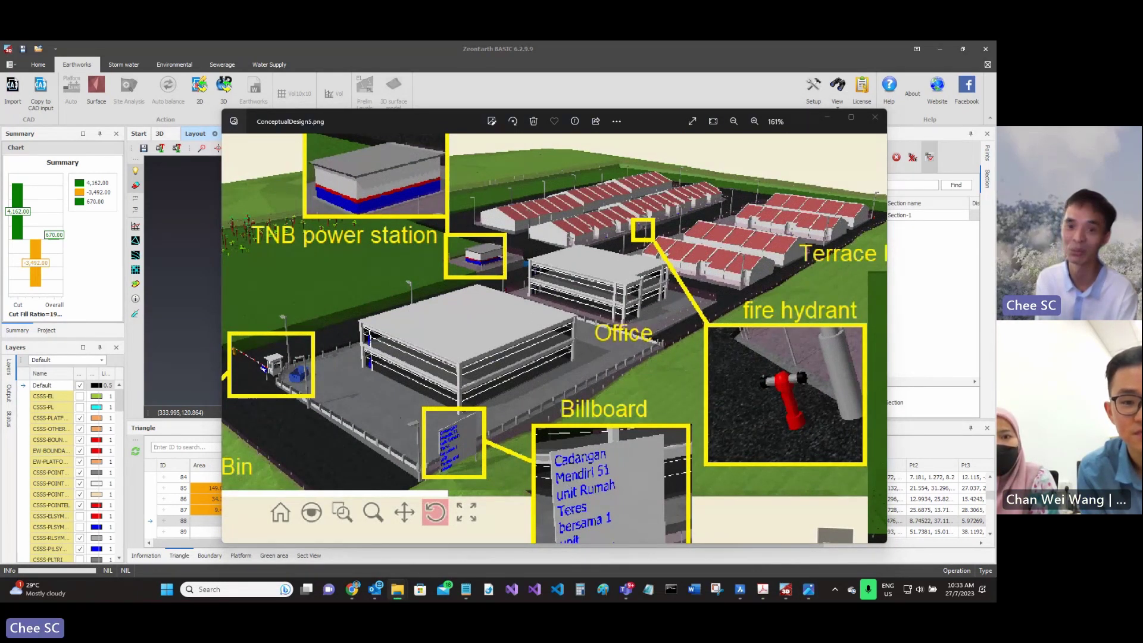
# Show the Property development-2 conceptual design picture and examine its terrace houses, double storey houses and pond up close.
pyautogui.click(877, 341)
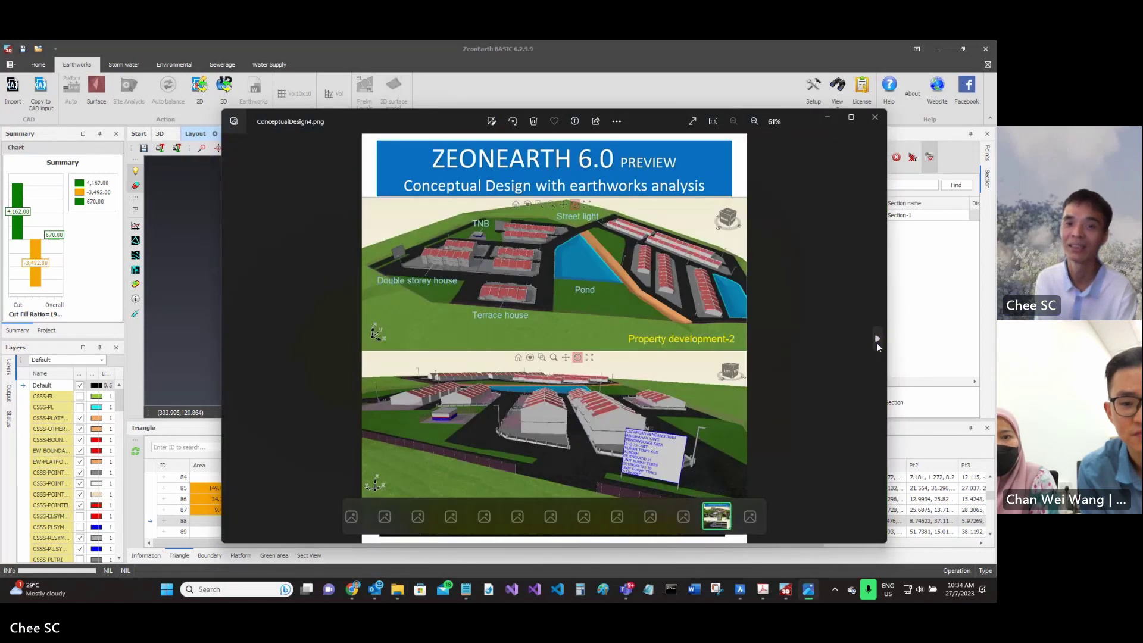
pyautogui.scroll(4, 492, 258)
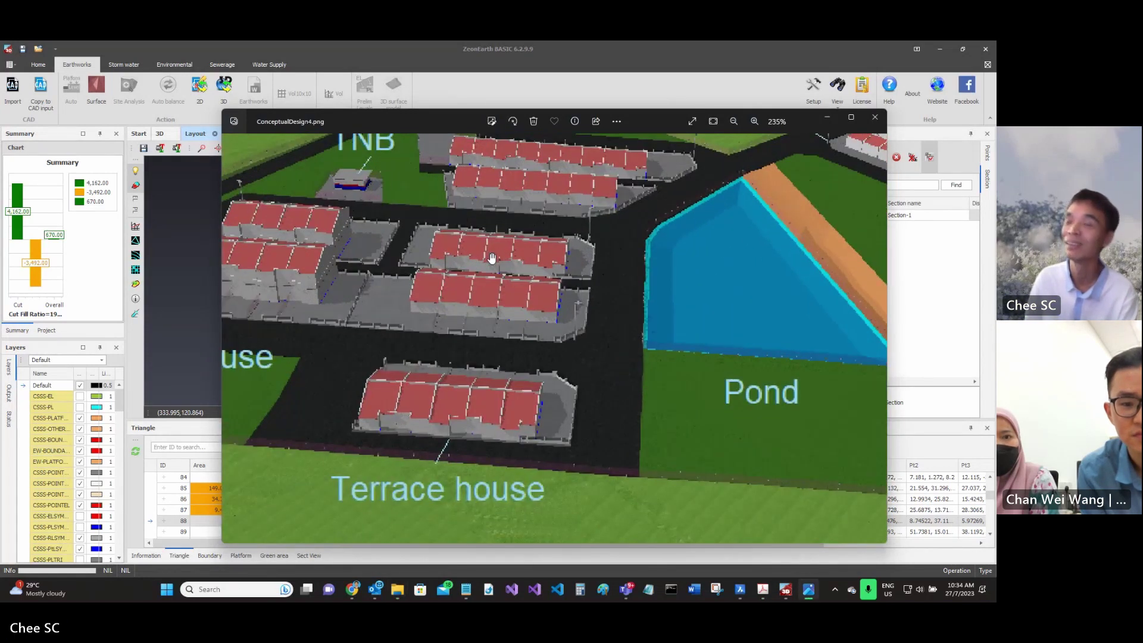
pyautogui.scroll(-4, 492, 257)
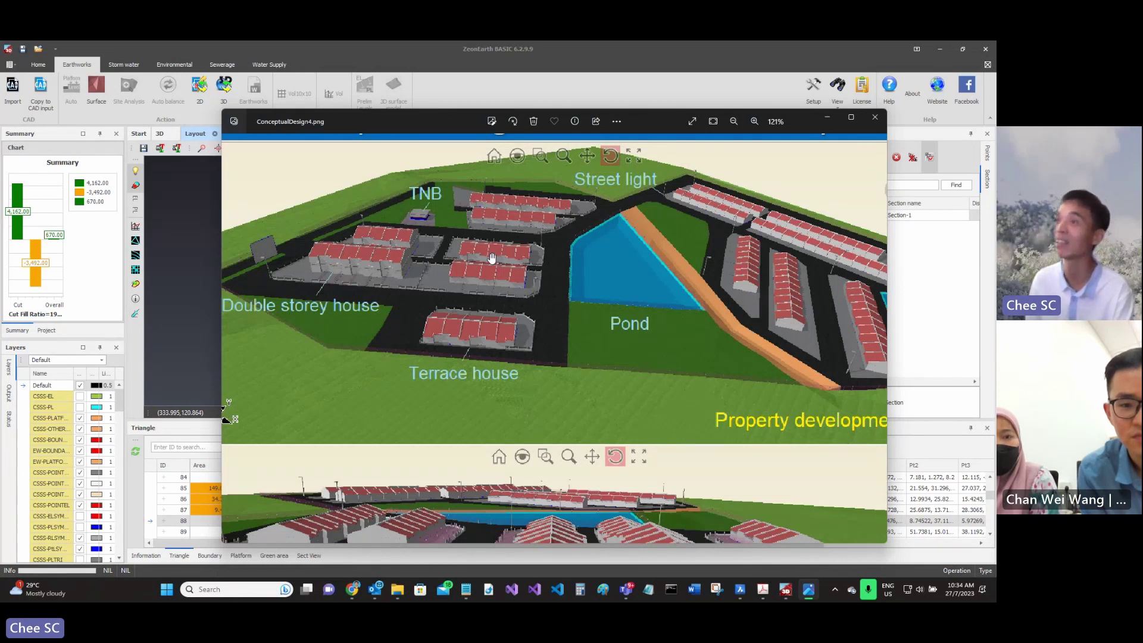
pyautogui.moveTo(494, 259)
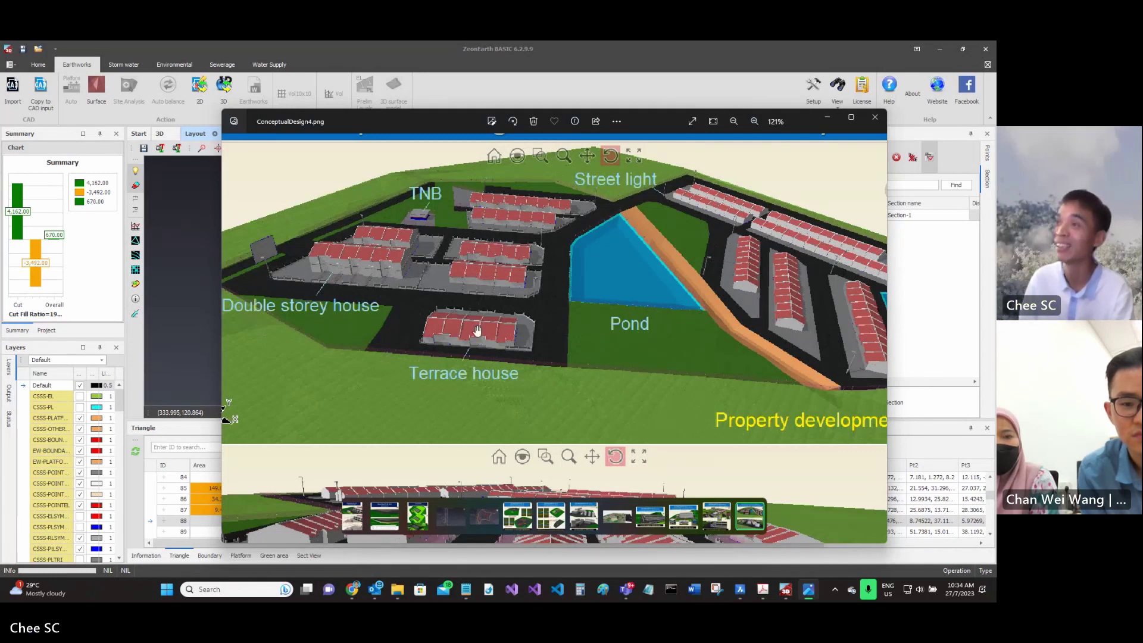
# Go on to the Factory conceptual design picture and examine its full 3D model up close.
pyautogui.click(877, 339)
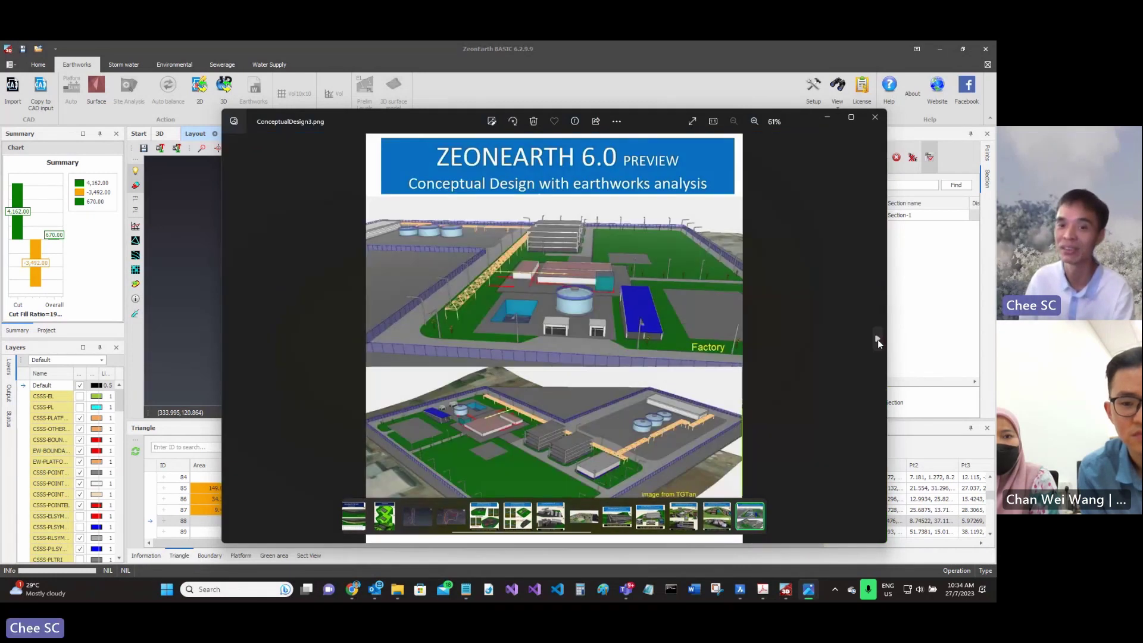
pyautogui.scroll(3, 577, 337)
pyautogui.scroll(-3, 547, 281)
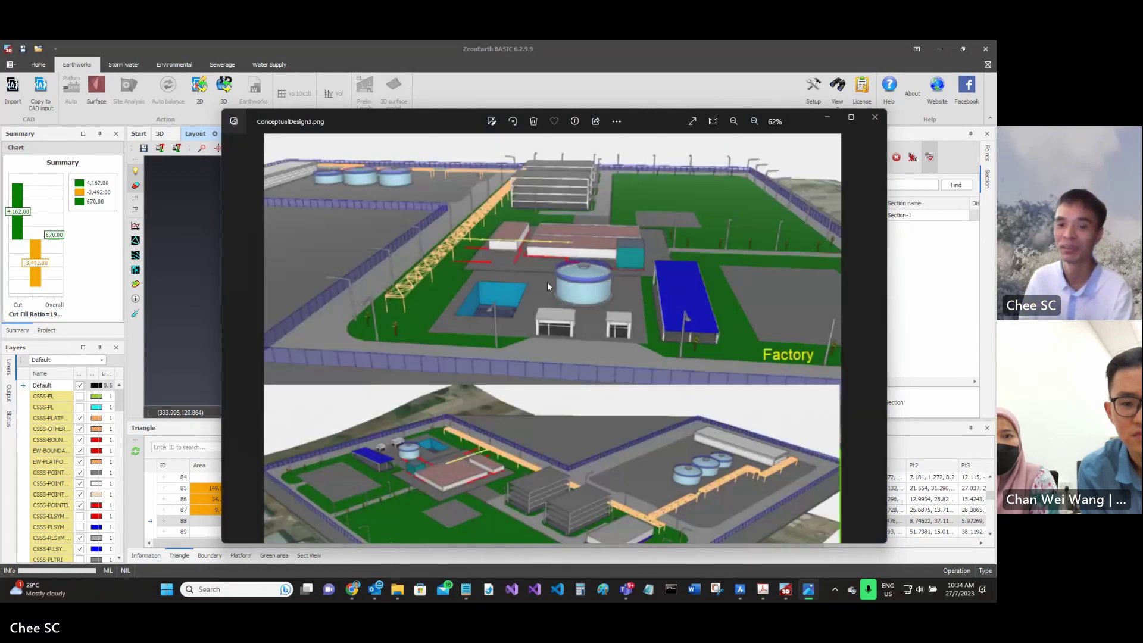
pyautogui.scroll(2, 646, 472)
pyautogui.scroll(-2, 638, 470)
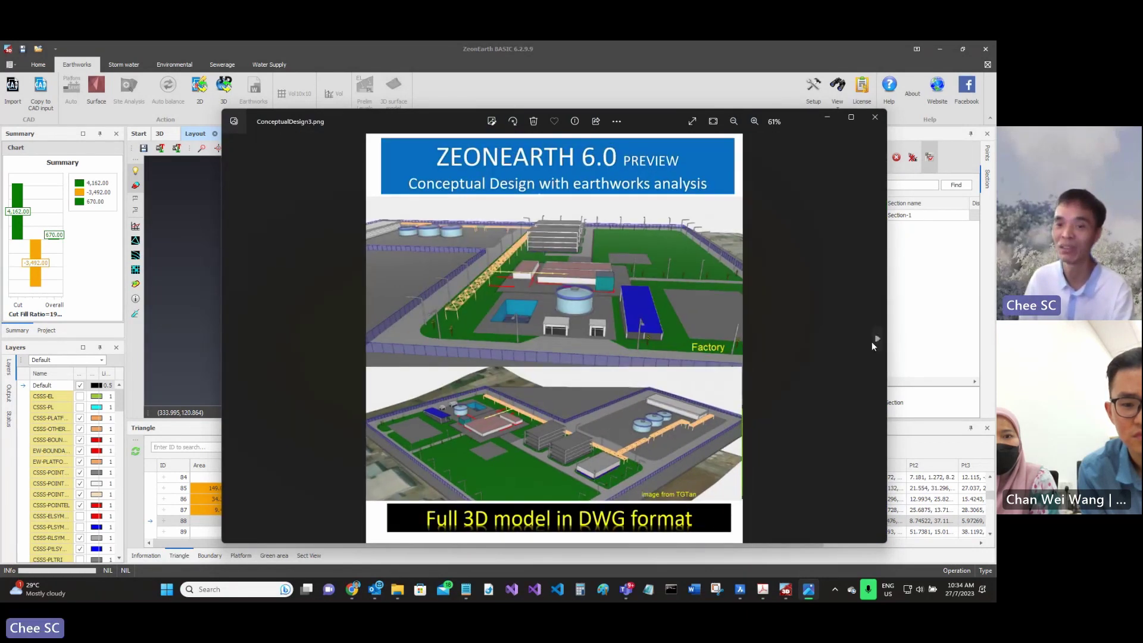
# Move past the Sewerage Treatment plant picture to the Logistic conceptual design and examine its container stacks up close.
pyautogui.click(878, 341)
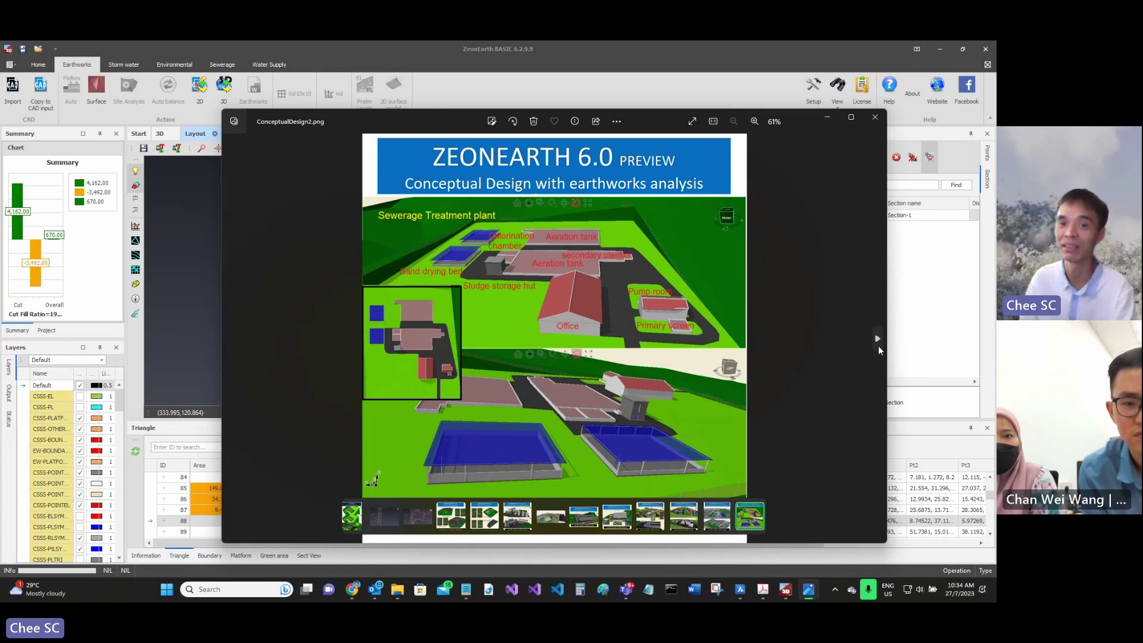
pyautogui.click(877, 345)
pyautogui.scroll(3, 597, 288)
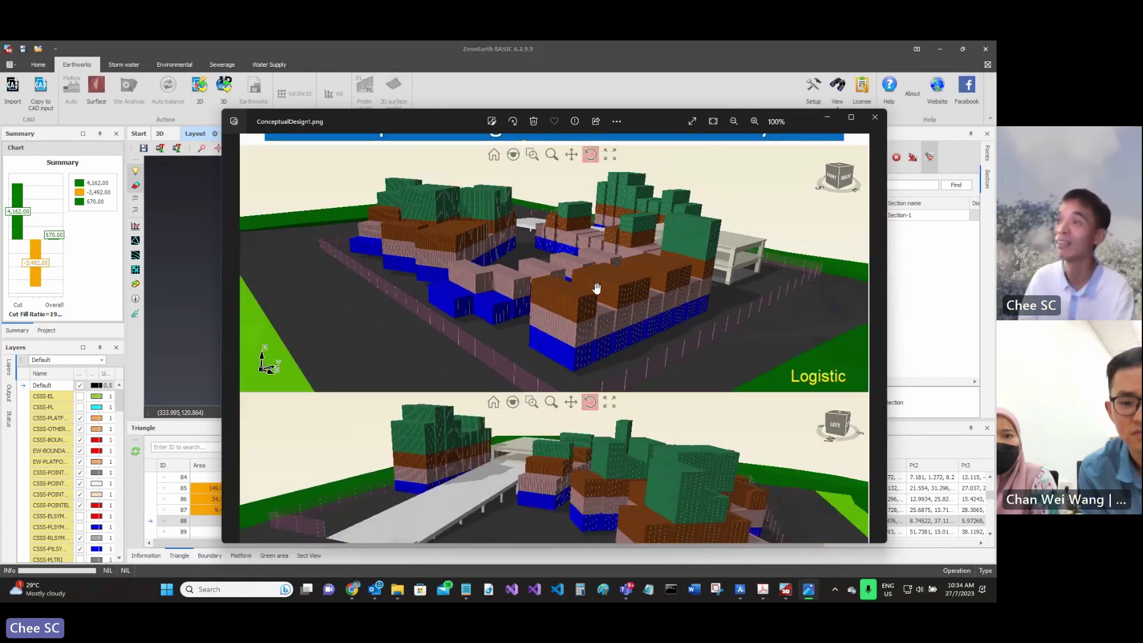
pyautogui.scroll(-3, 596, 288)
# Show the ConceptualDesign.png picture and examine its red-roofed building and multi-storey block up close.
pyautogui.click(875, 338)
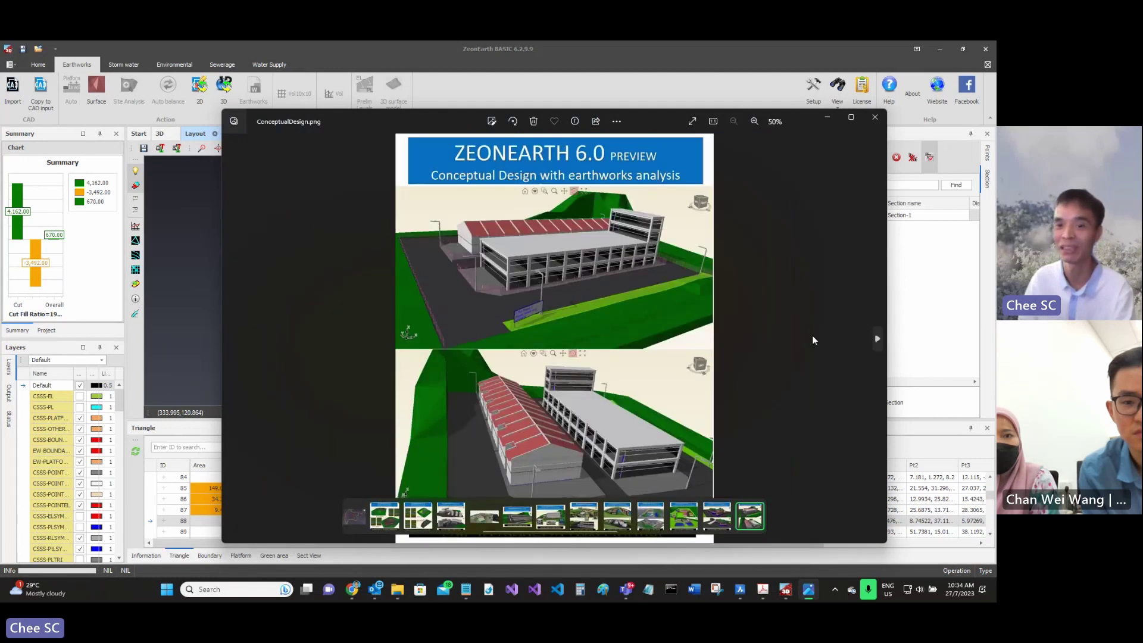
pyautogui.scroll(2, 567, 428)
pyautogui.scroll(-2, 568, 428)
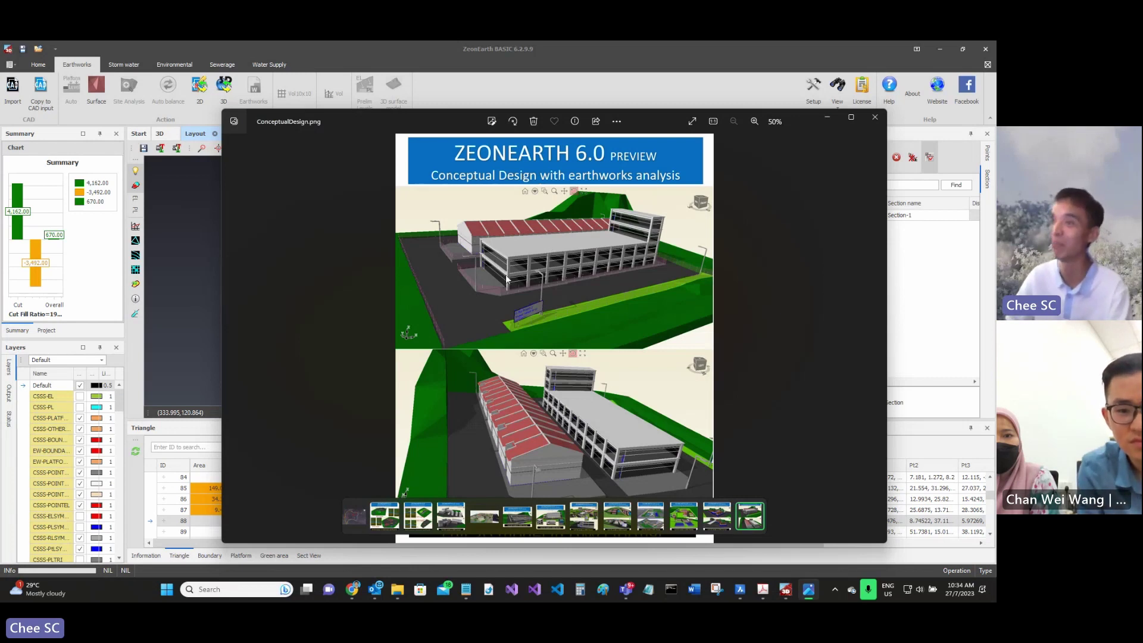
# Browse through the remaining Sewerage Treatment plant and TrimbleView pictures to the ZeonEarth Evolution picture, and close the picture window.
pyautogui.click(877, 339)
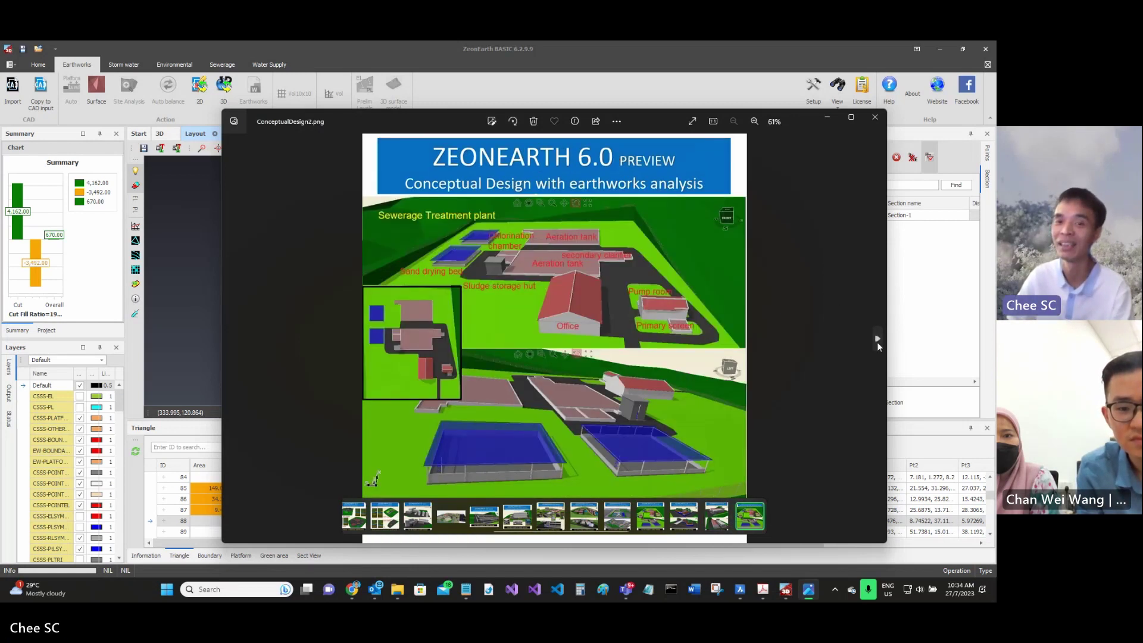
pyautogui.click(877, 339)
pyautogui.click(877, 339)
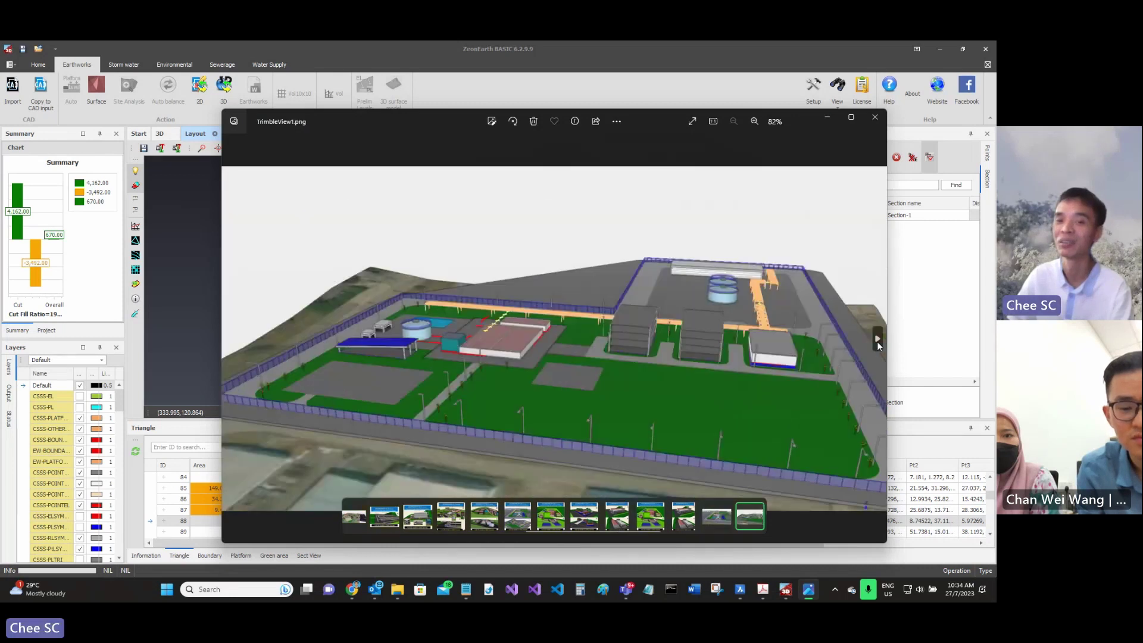
pyautogui.click(878, 339)
pyautogui.click(877, 339)
pyautogui.click(878, 339)
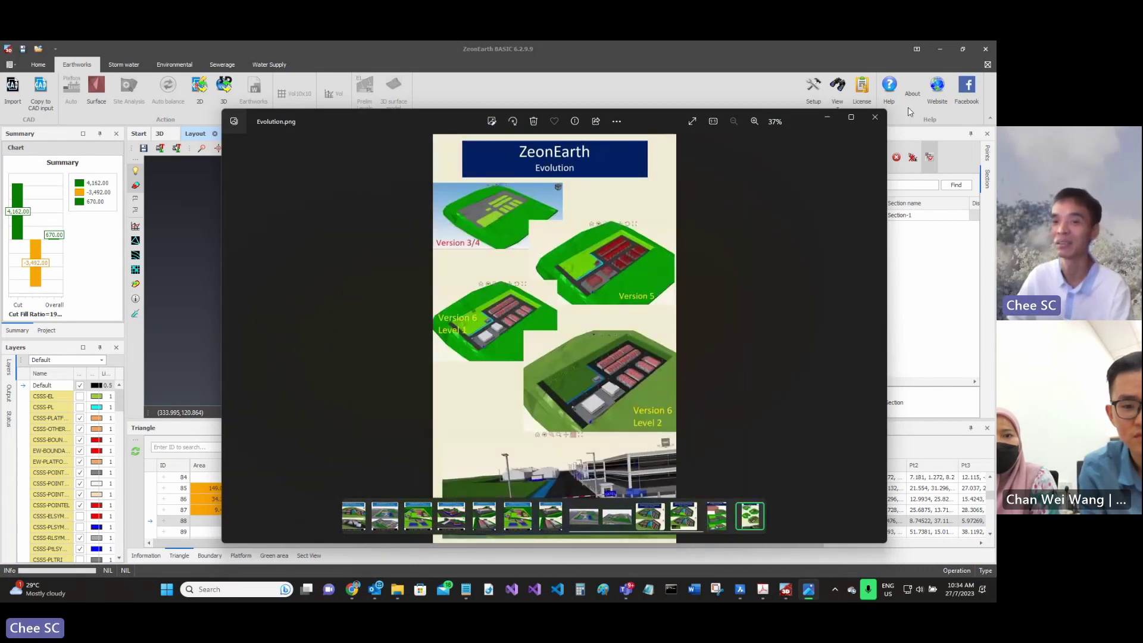
pyautogui.click(875, 117)
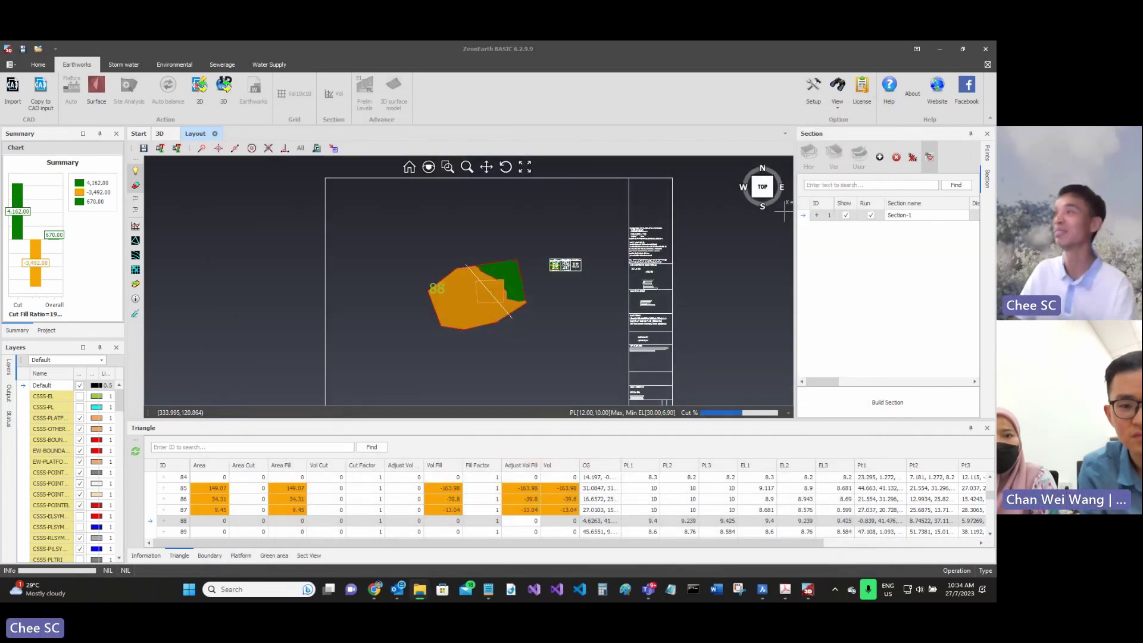